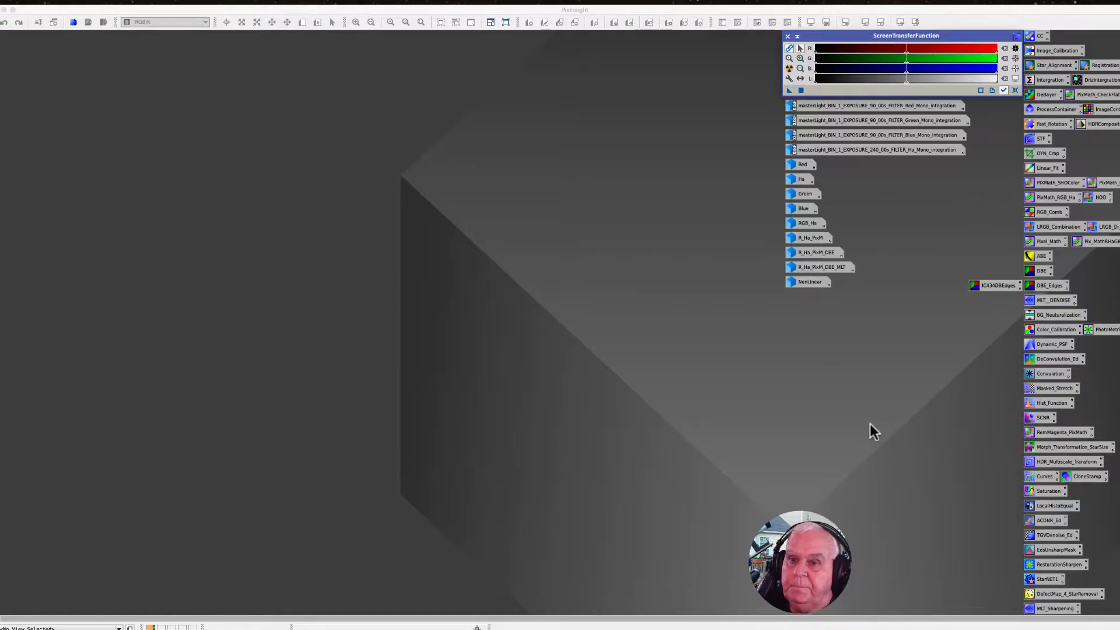
left_click(859, 454)
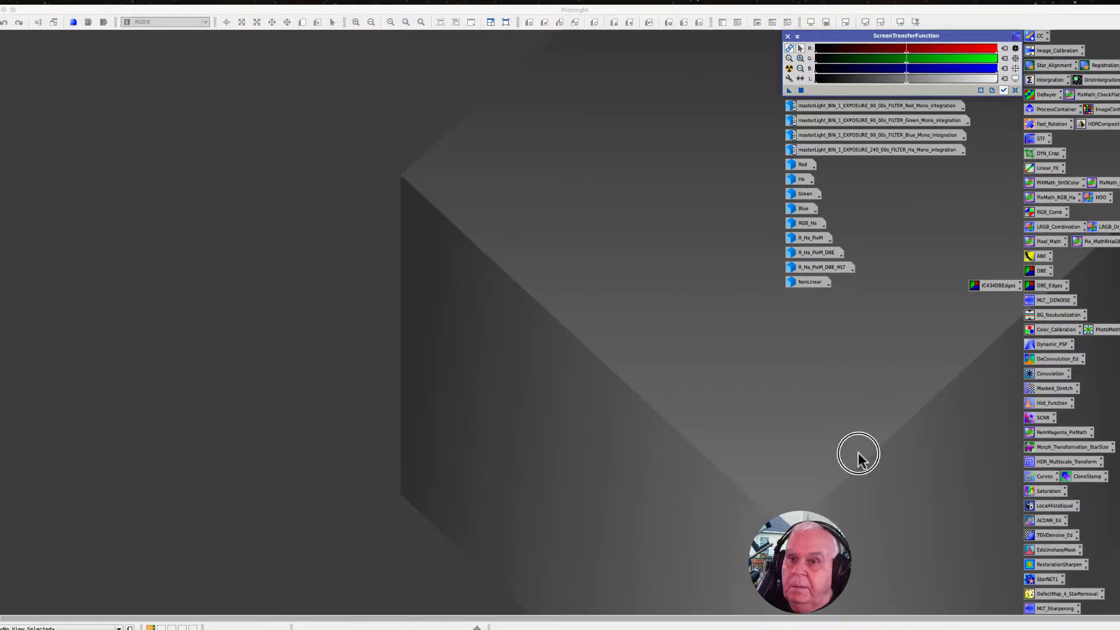
left_click(822, 444)
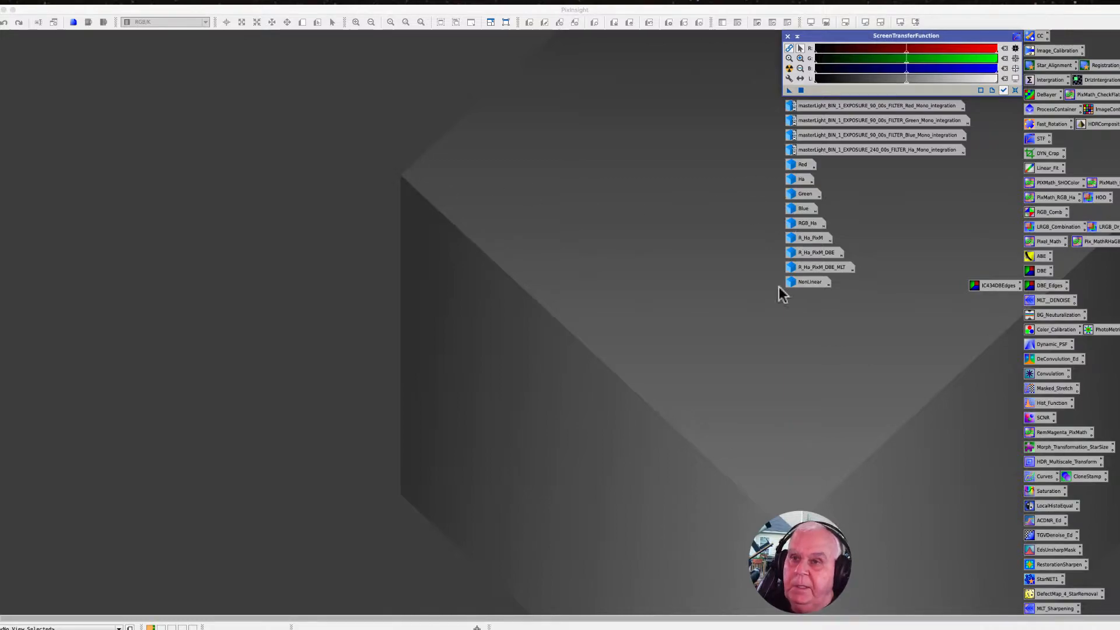
mouse_move(797, 184)
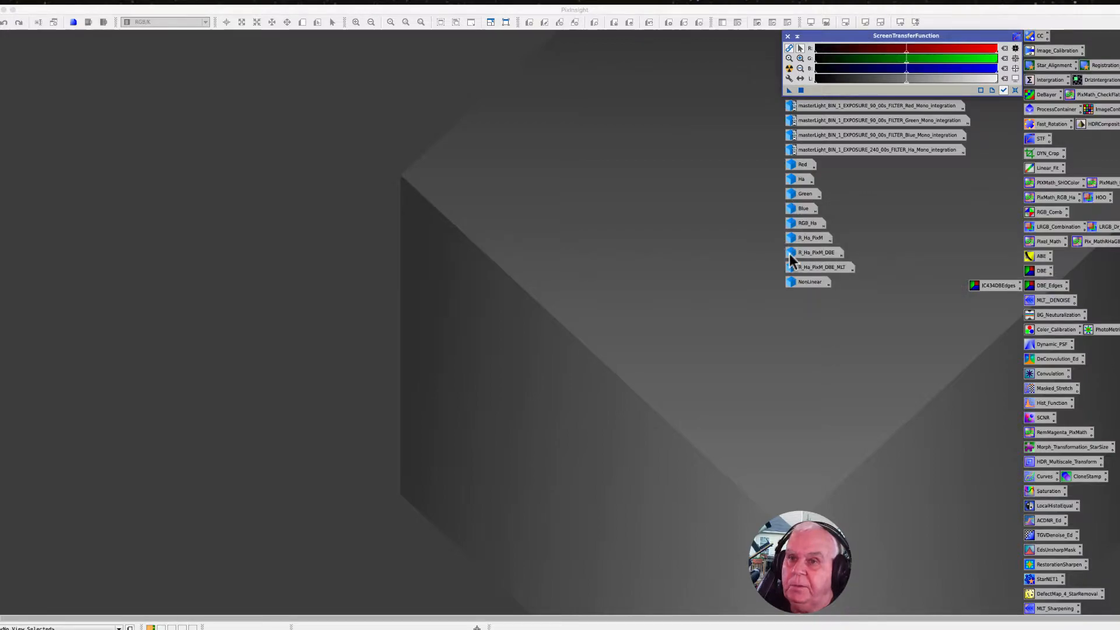
Step: Restore the RGB_Ha image to inspect it, moving its window fully into view, and iconize it again
double_click(804, 227)
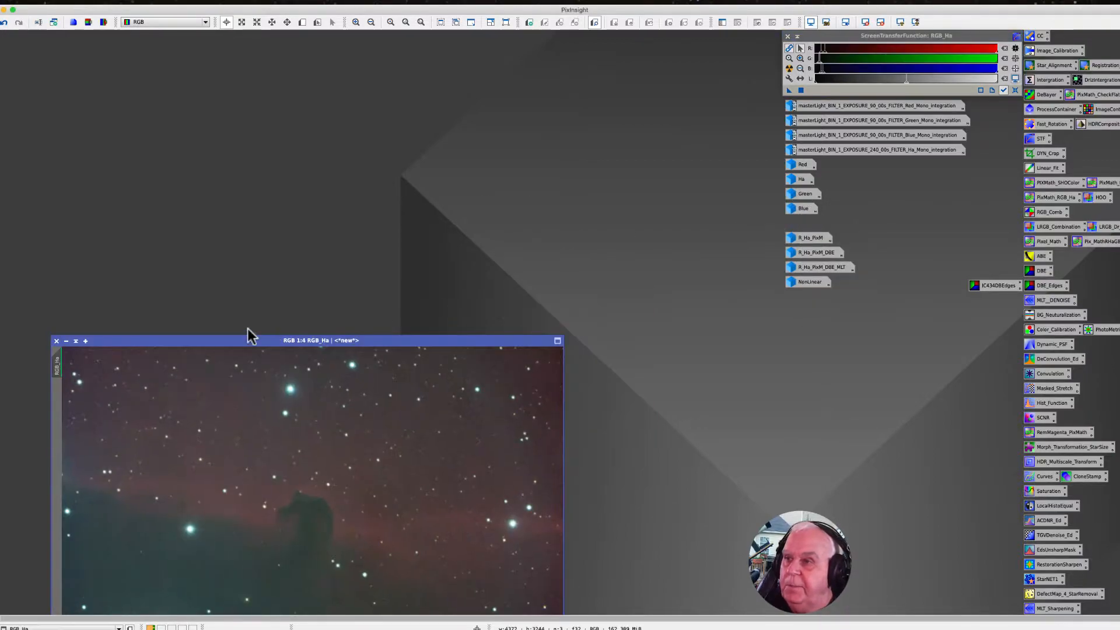
left_click_drag(240, 340, 258, 97)
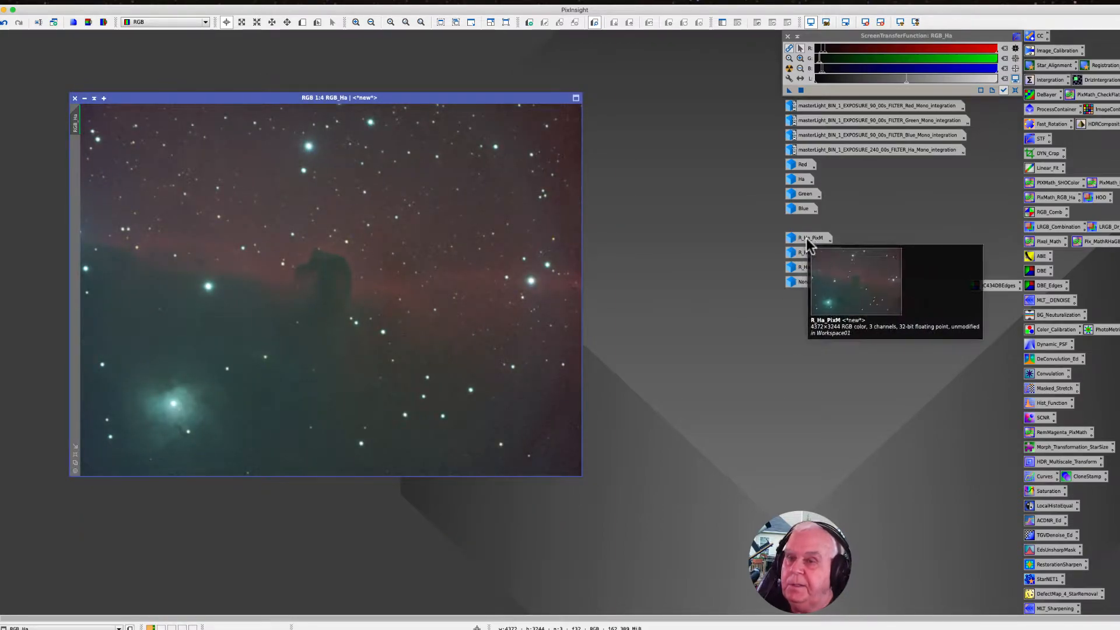
left_click(83, 99)
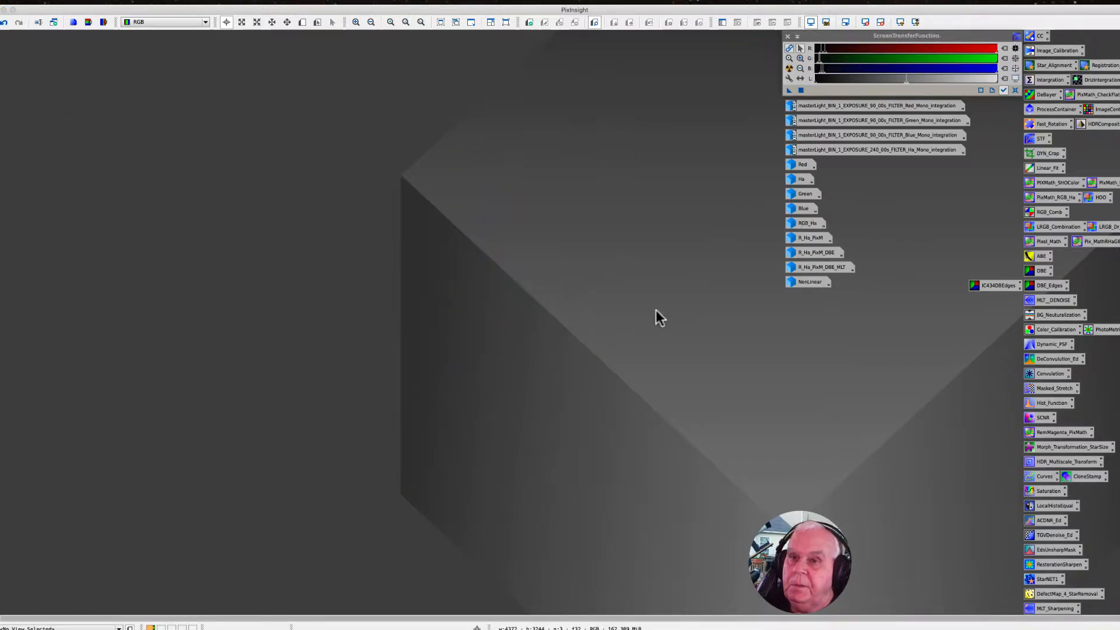
Step: Restore the R_Ha_PixM_DBE and R_Ha_PixM_DBE_MLT images one after the other to inspect them, iconizing each again
double_click(821, 256)
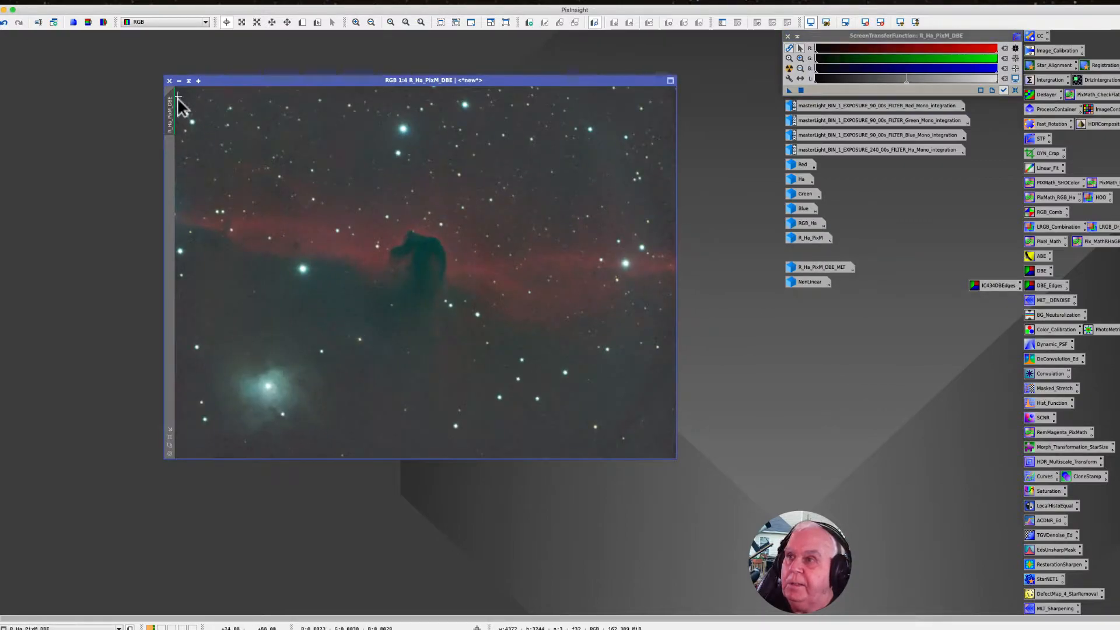
left_click(179, 81)
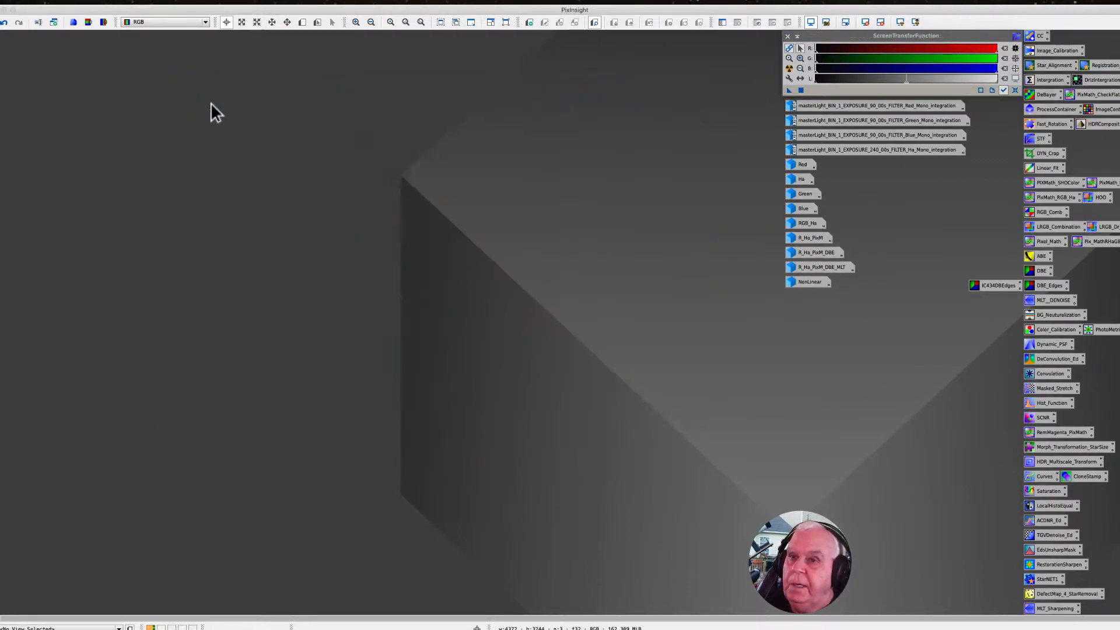
left_click(817, 269)
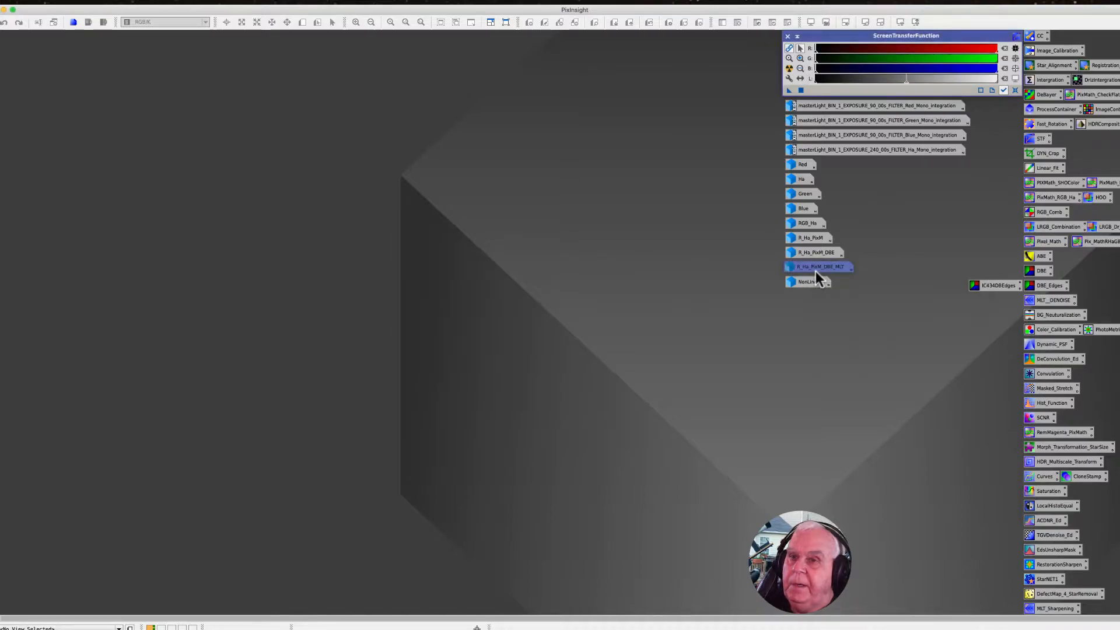
double_click(817, 270)
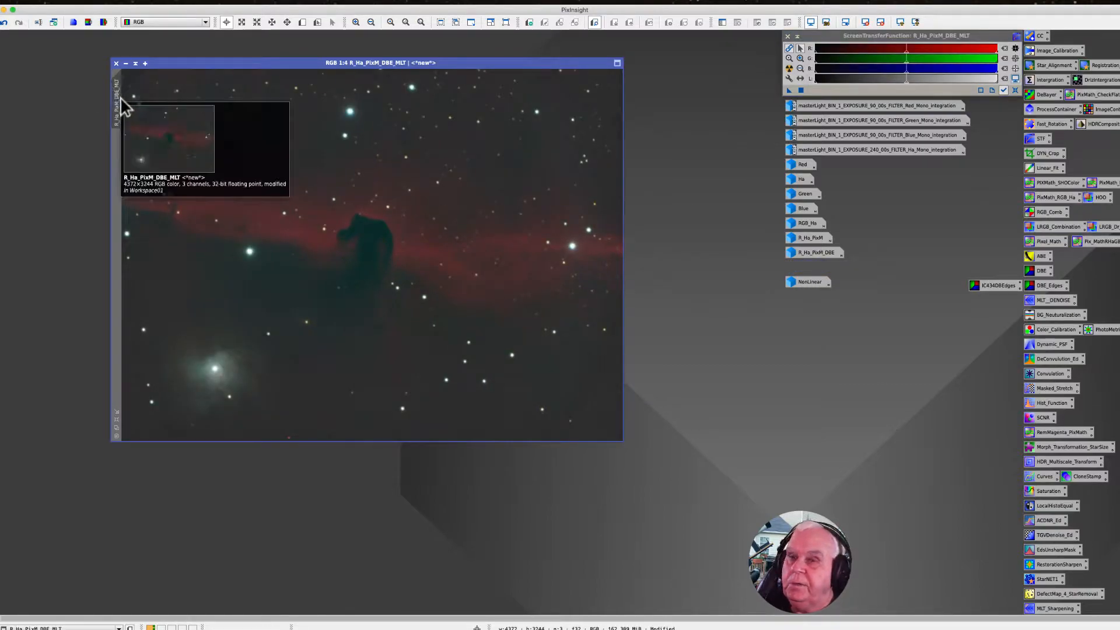
left_click(125, 64)
Step: Delete the NonLinear image icon from the workspace
left_click_drag(797, 286, 420, 233)
right_click(422, 232)
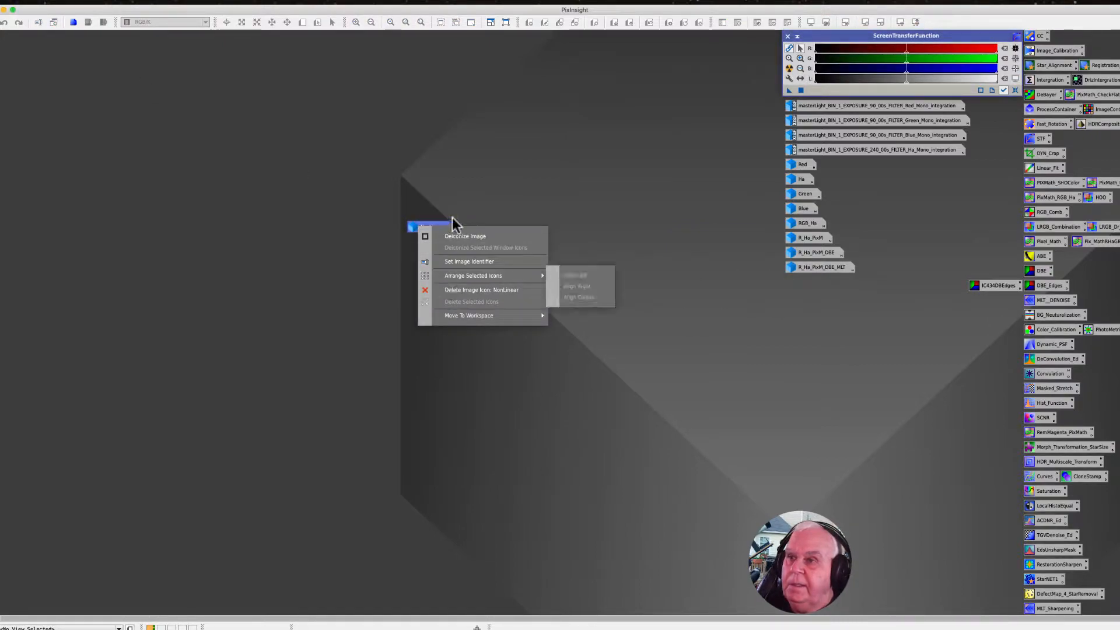
left_click(453, 291)
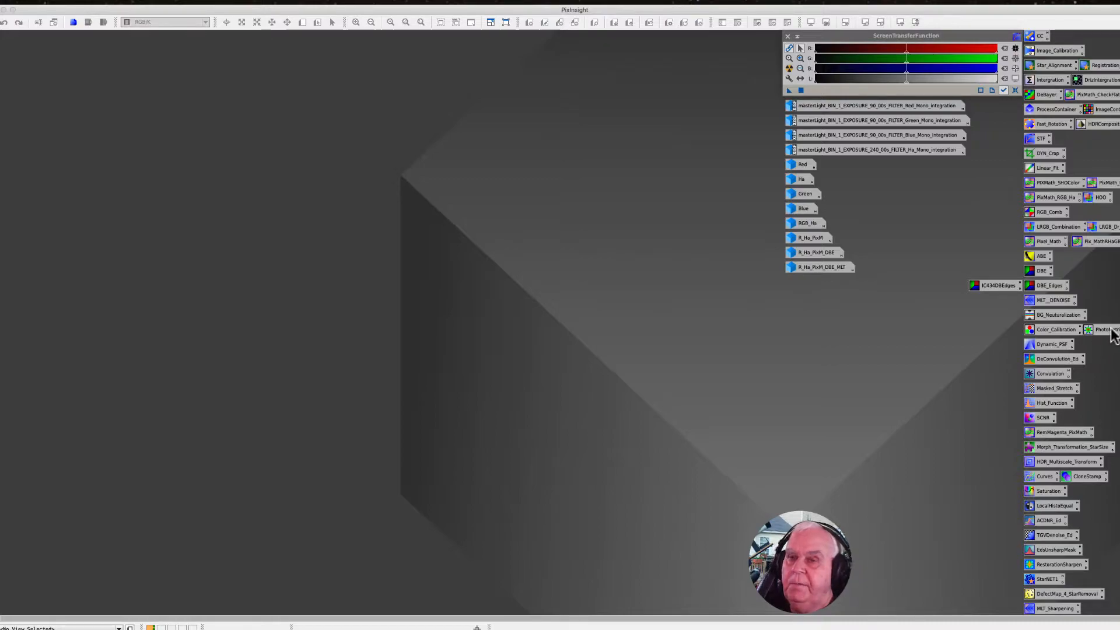
Step: Open the PhotometricColorCalibration process and reposition its window so all its parameters can be reviewed
left_click(208, 1)
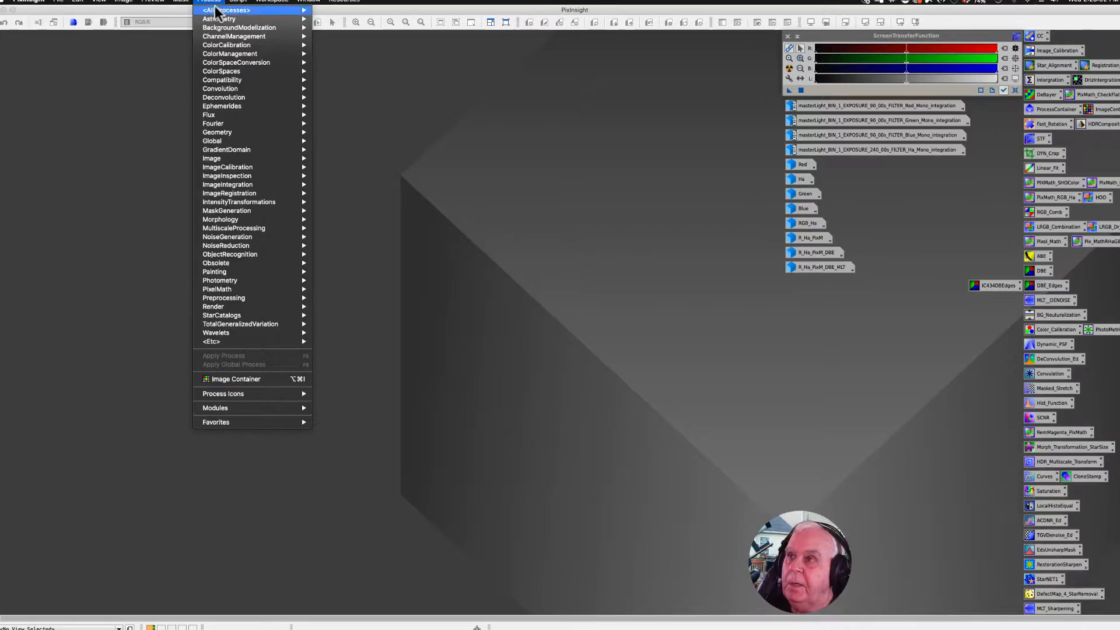
mouse_move(227, 10)
scroll(385, 379, "down", 3)
scroll(365, 583, "down", 15)
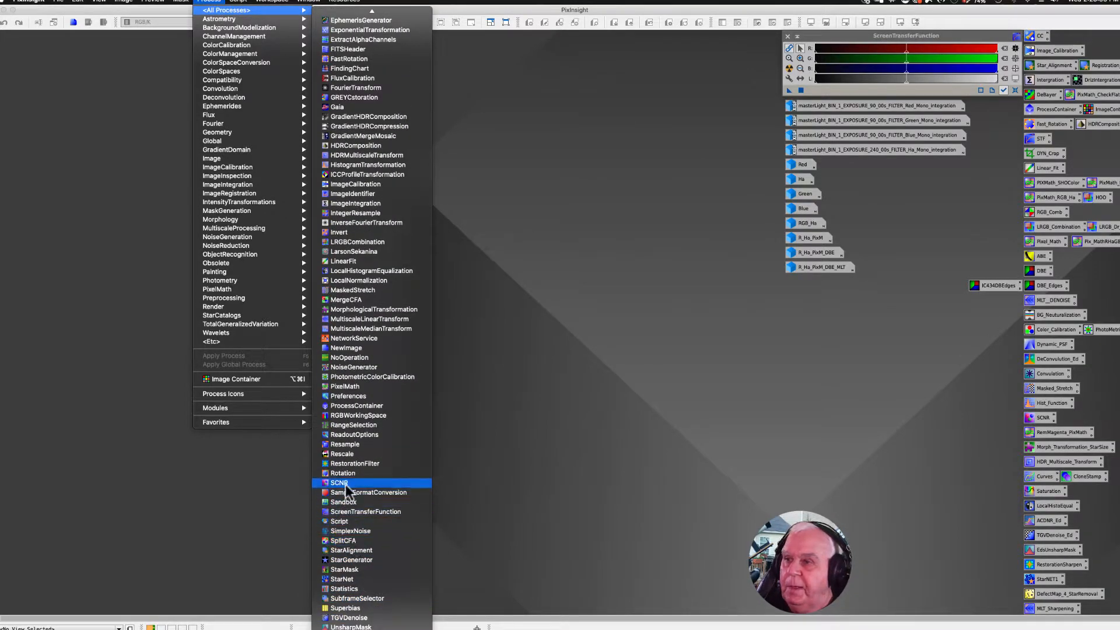
left_click(337, 377)
left_click_drag(611, 172, 509, 31)
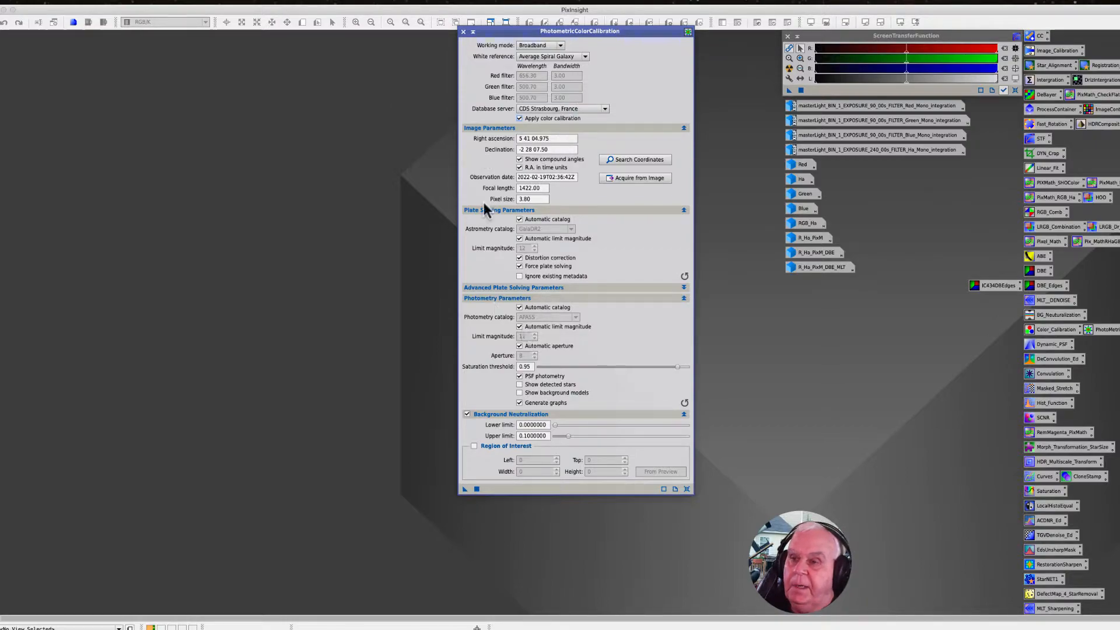
Step: Open the APASS process, check the APASS DR10 database files in its preferences, and close the process
left_click(204, 2)
mouse_move(268, 10)
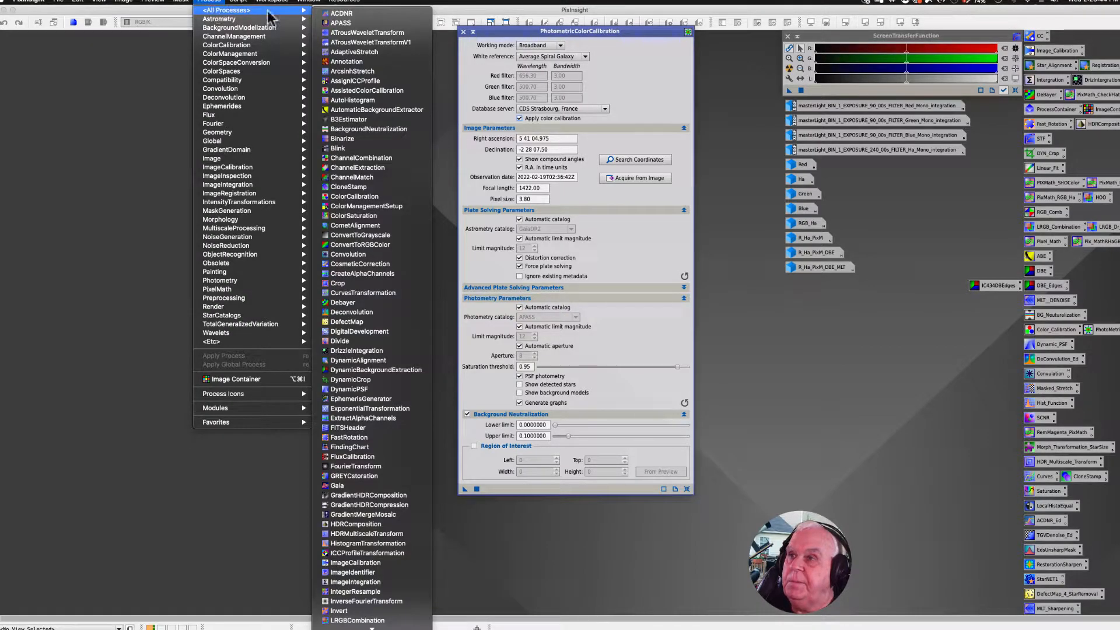
left_click(335, 24)
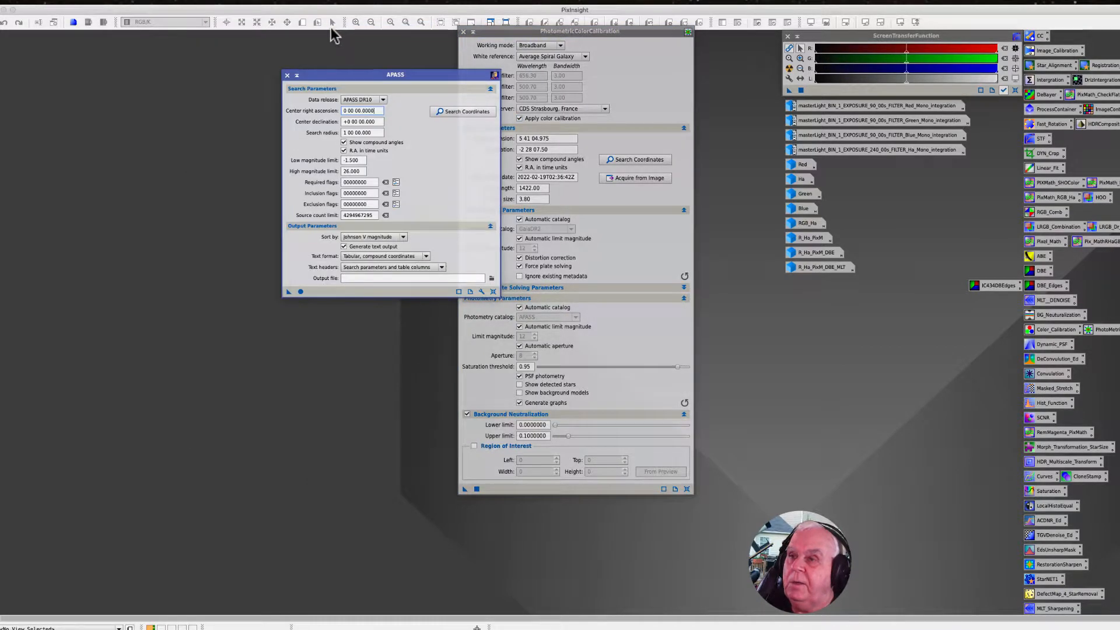
left_click(481, 292)
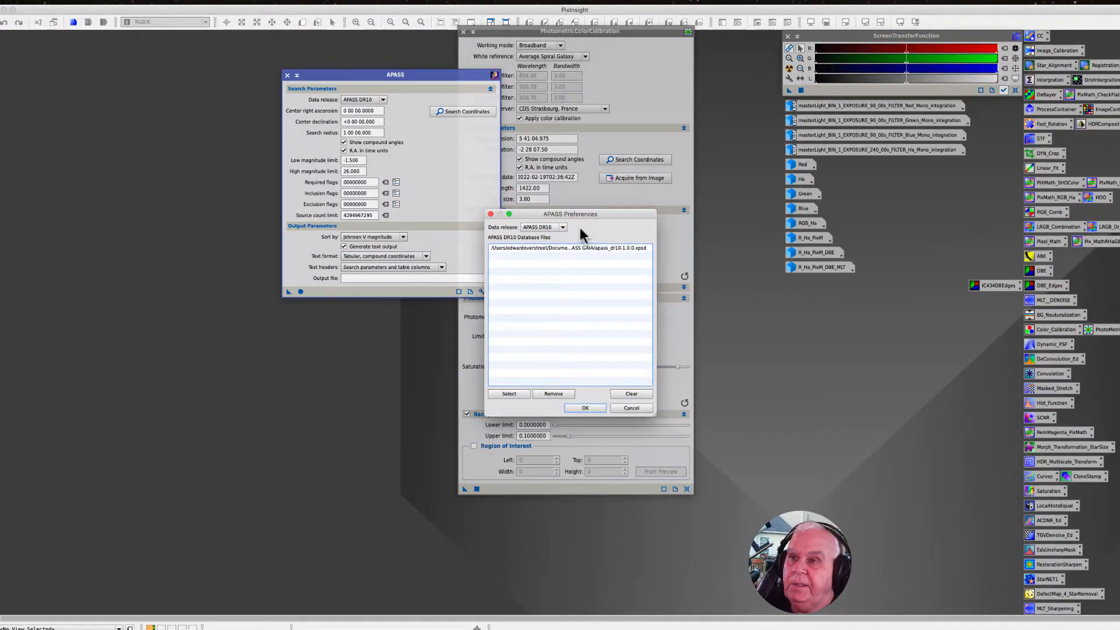
left_click(560, 229)
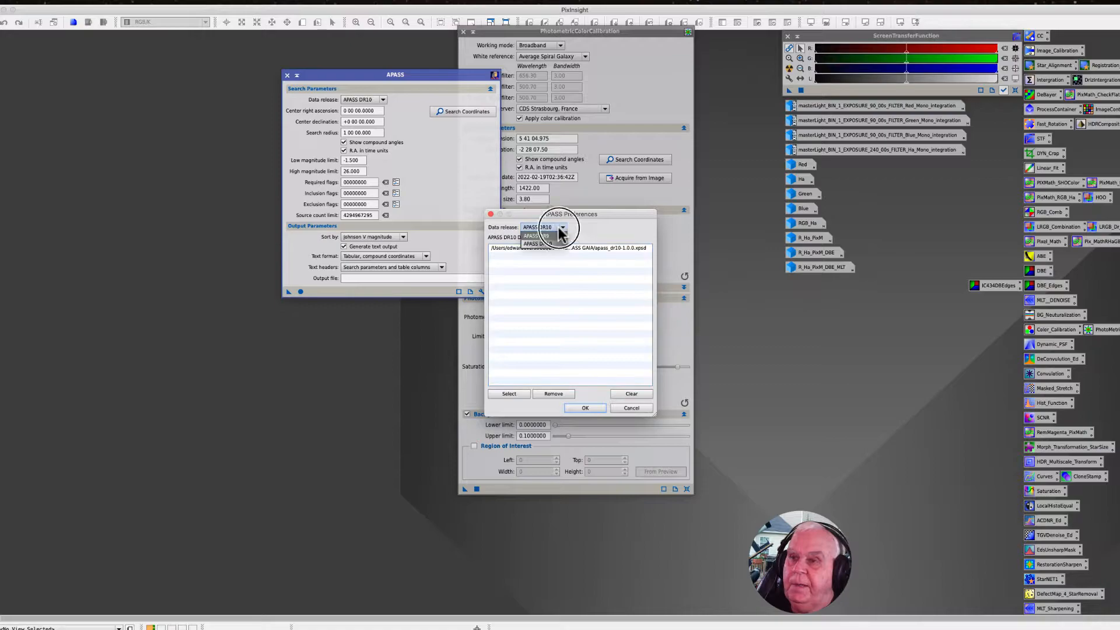
left_click(545, 244)
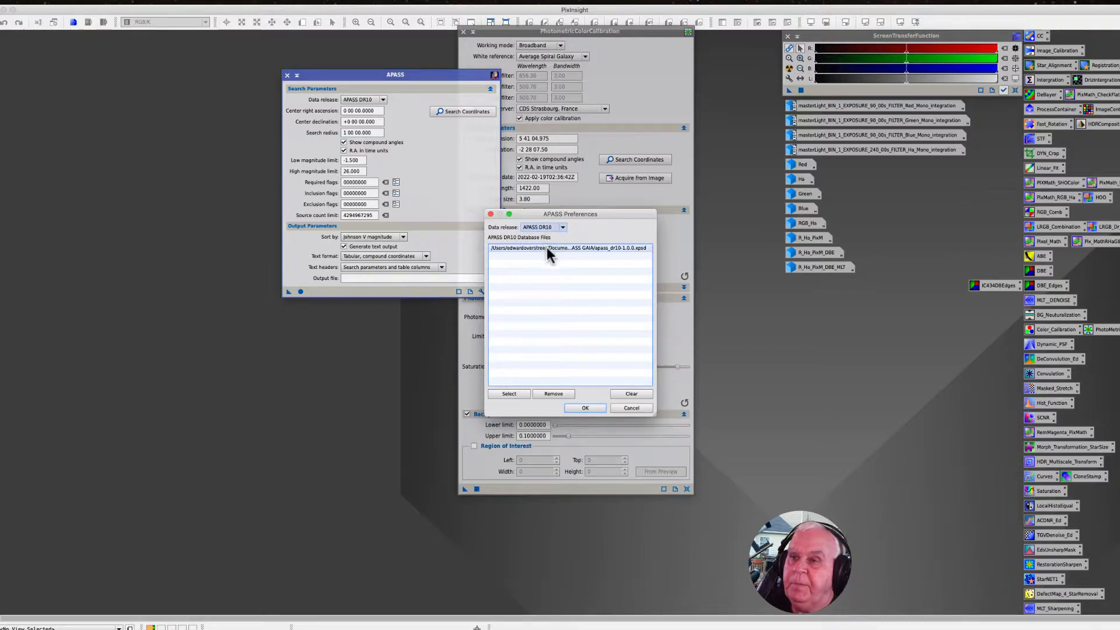
left_click(585, 408)
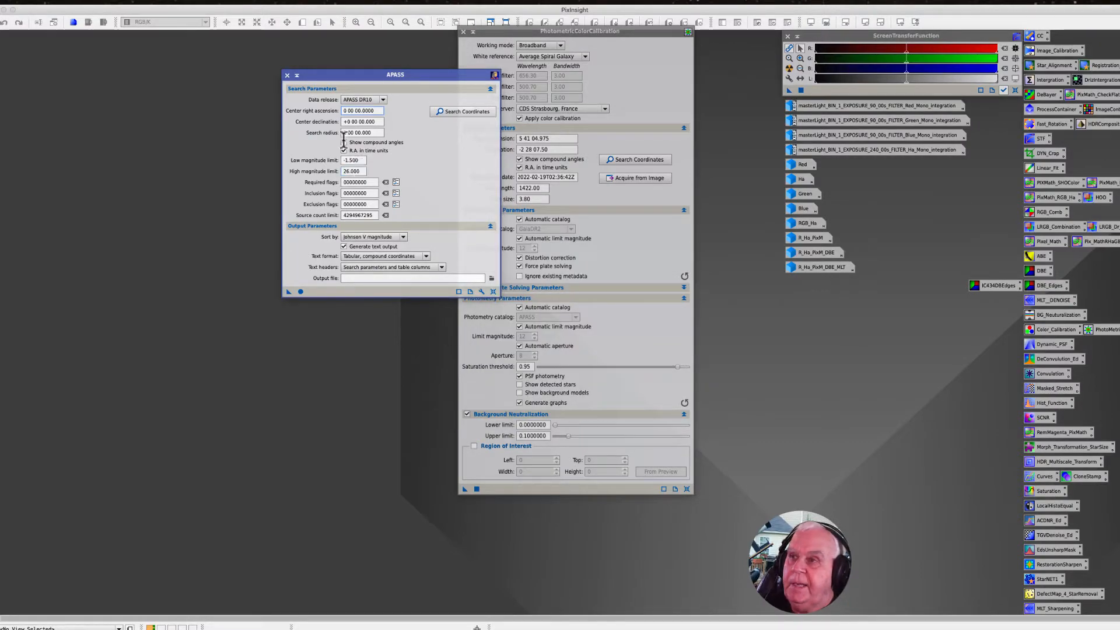
left_click(288, 75)
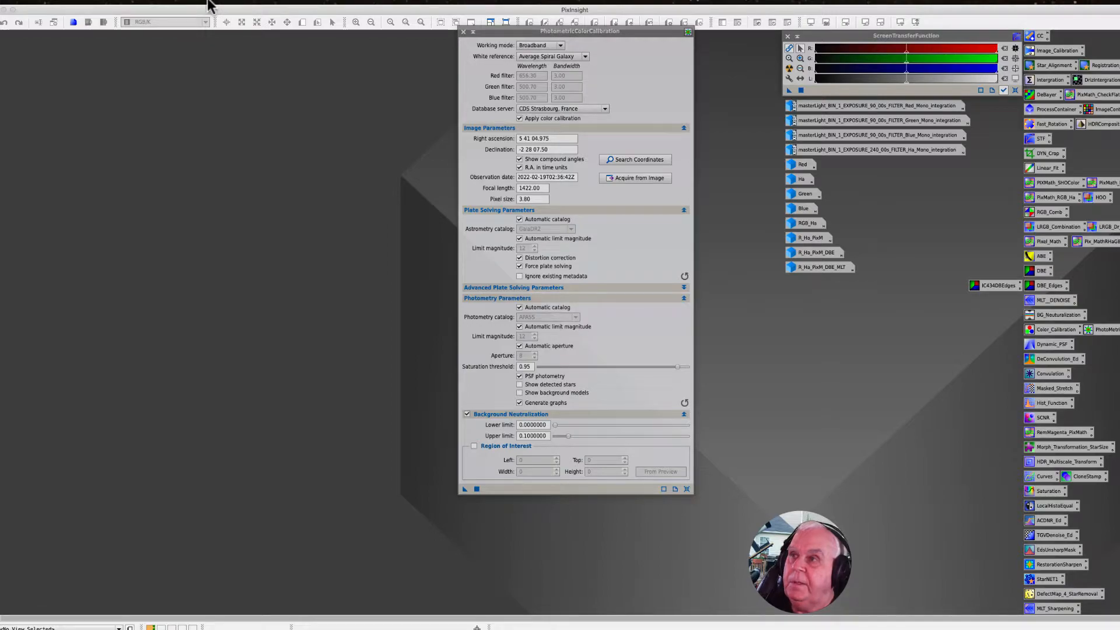
Step: Check the Gaia EDR3 and Gaia DR2 database files in the Gaia preferences, and close Gaia and PhotometricColorCalibration
left_click(209, 1)
mouse_move(221, 10)
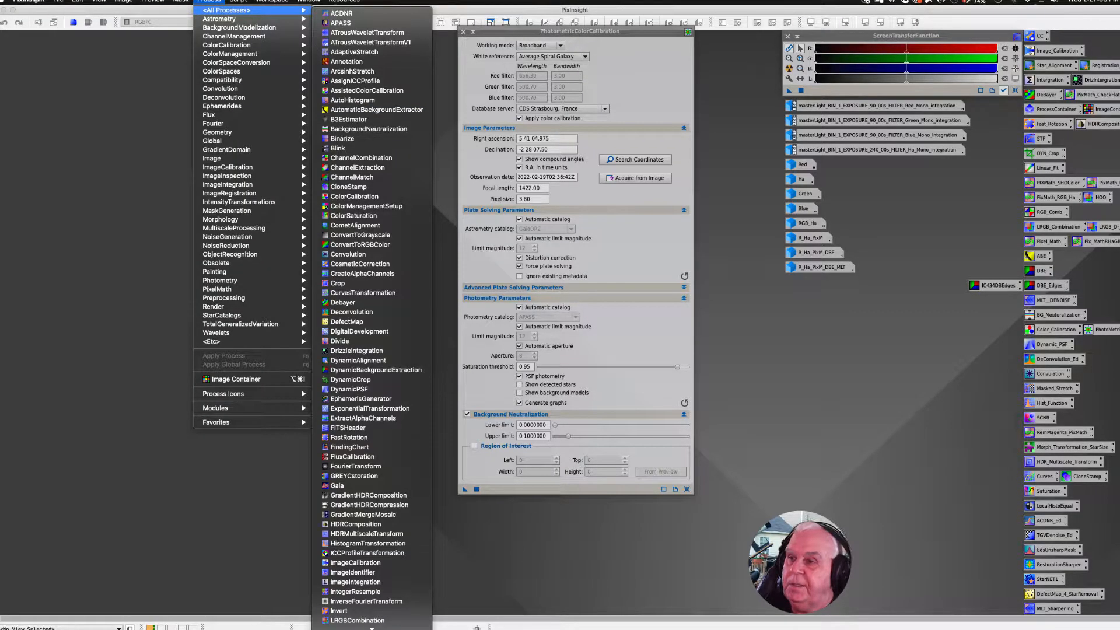
scroll(362, 573, "down", 2)
left_click(349, 451)
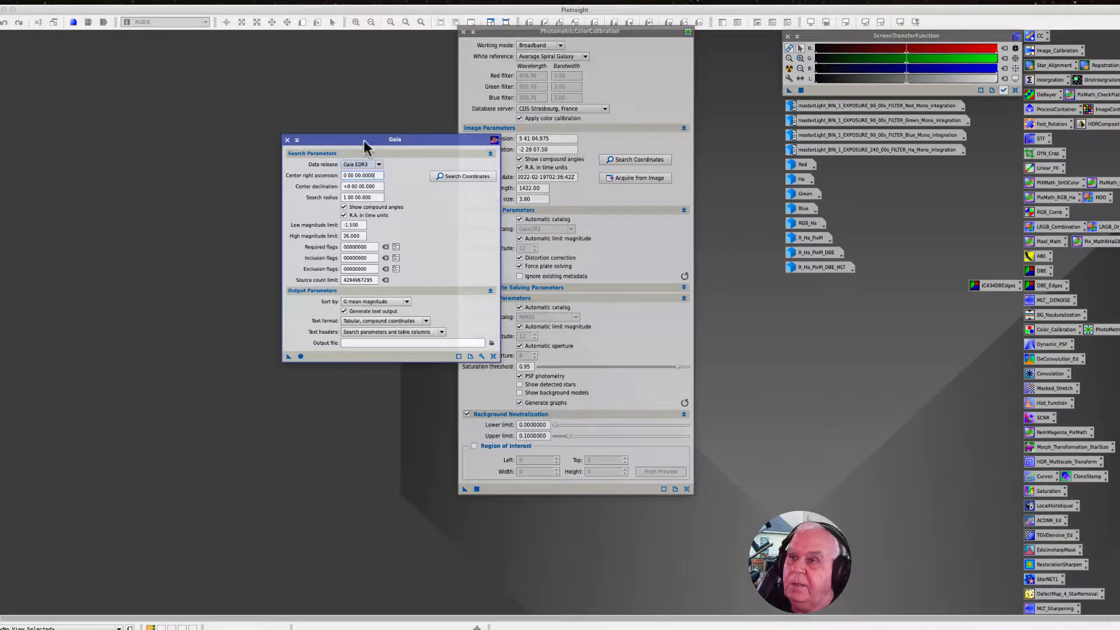
left_click(481, 356)
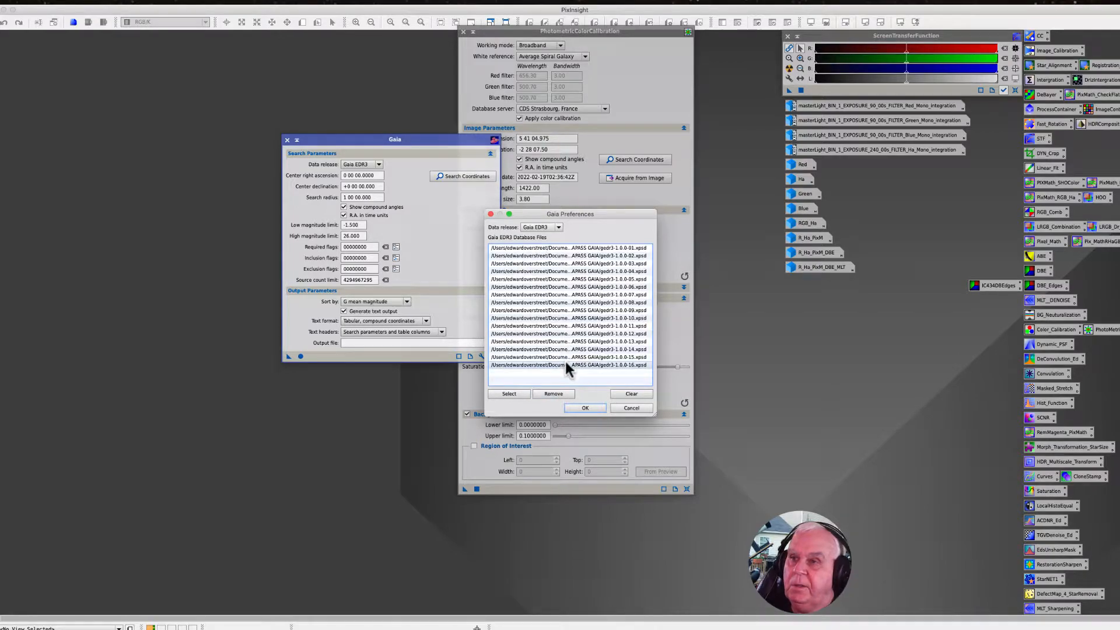
left_click(559, 227)
left_click(534, 235)
left_click(570, 410)
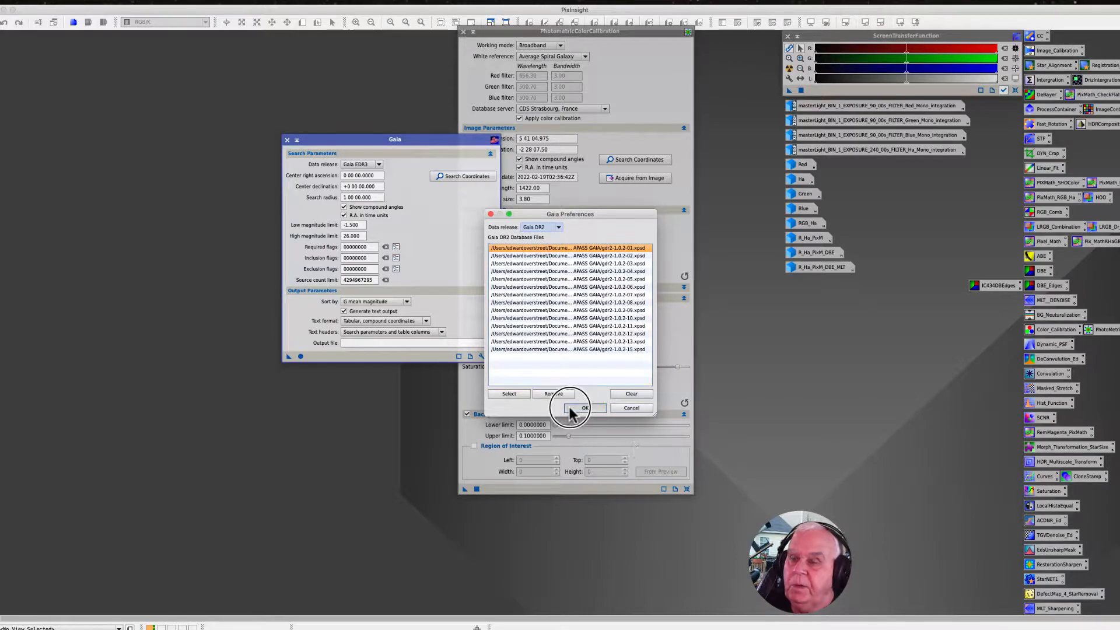
left_click(287, 141)
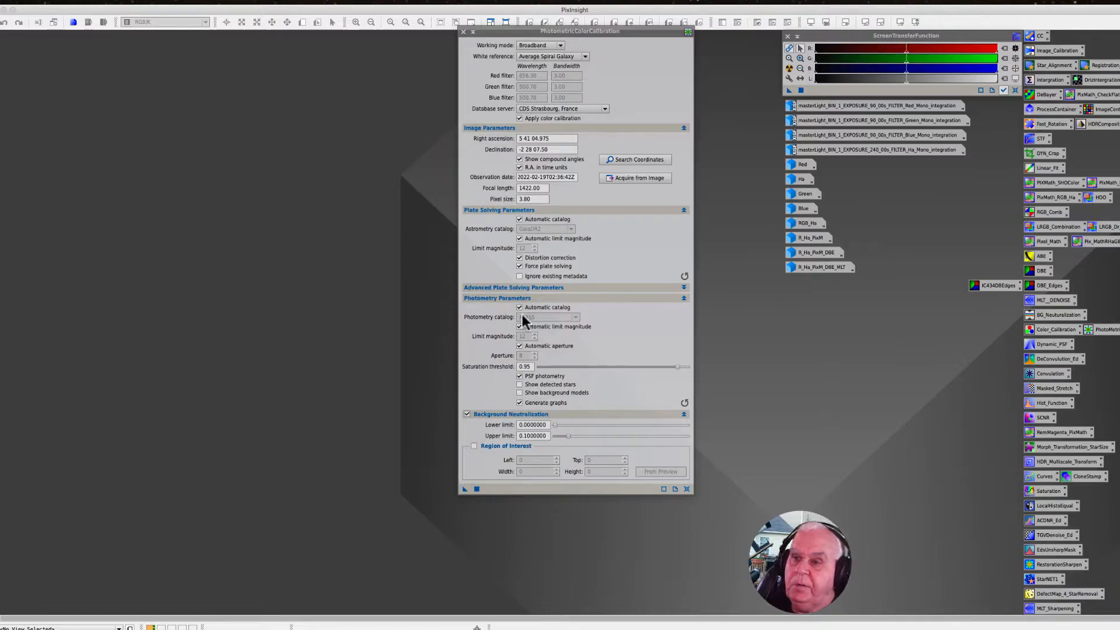
left_click(463, 32)
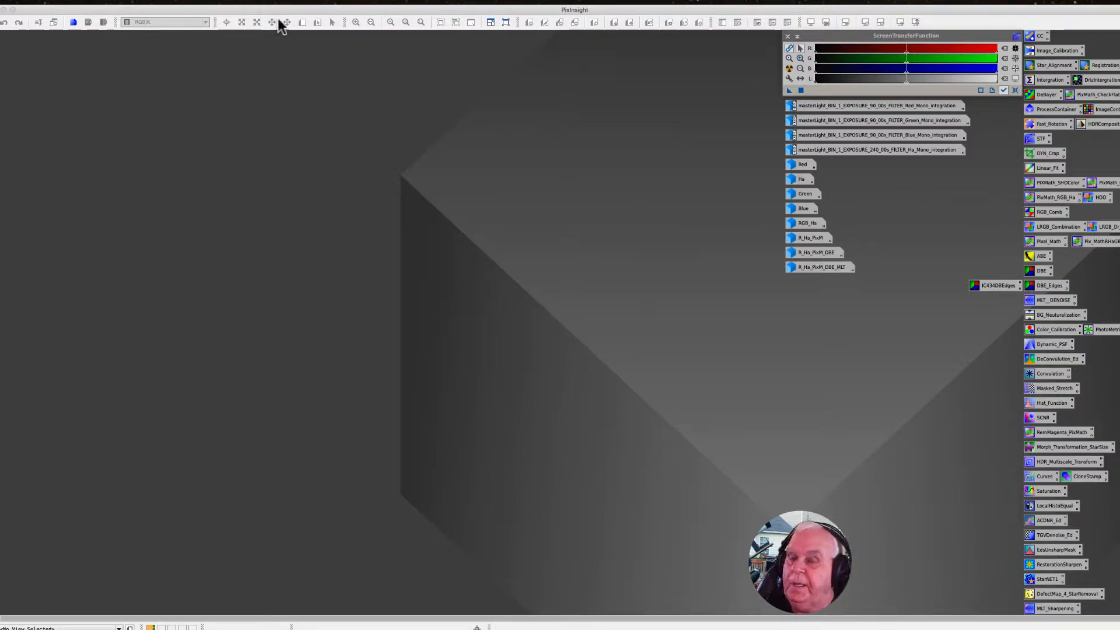
Step: Restore the R_Ha_PixM_DBE_MLT image and stretch it with EZ Soft Stretch, keeping target median 0.20, expand low 0.05 and aggressiveness 10.0
double_click(811, 267)
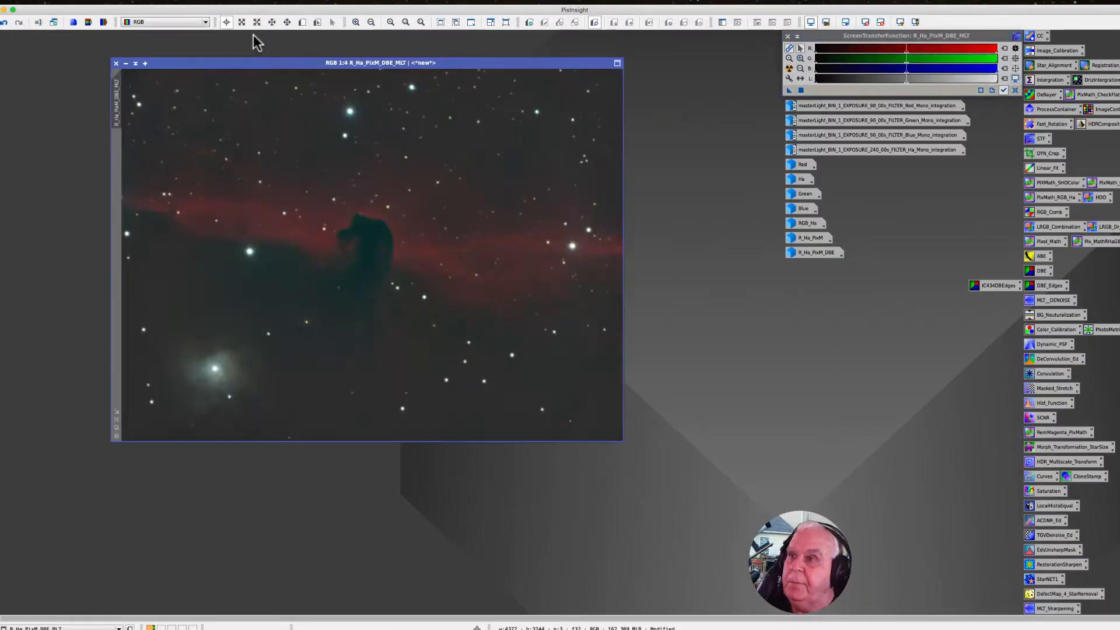
left_click_drag(190, 57, 190, 63)
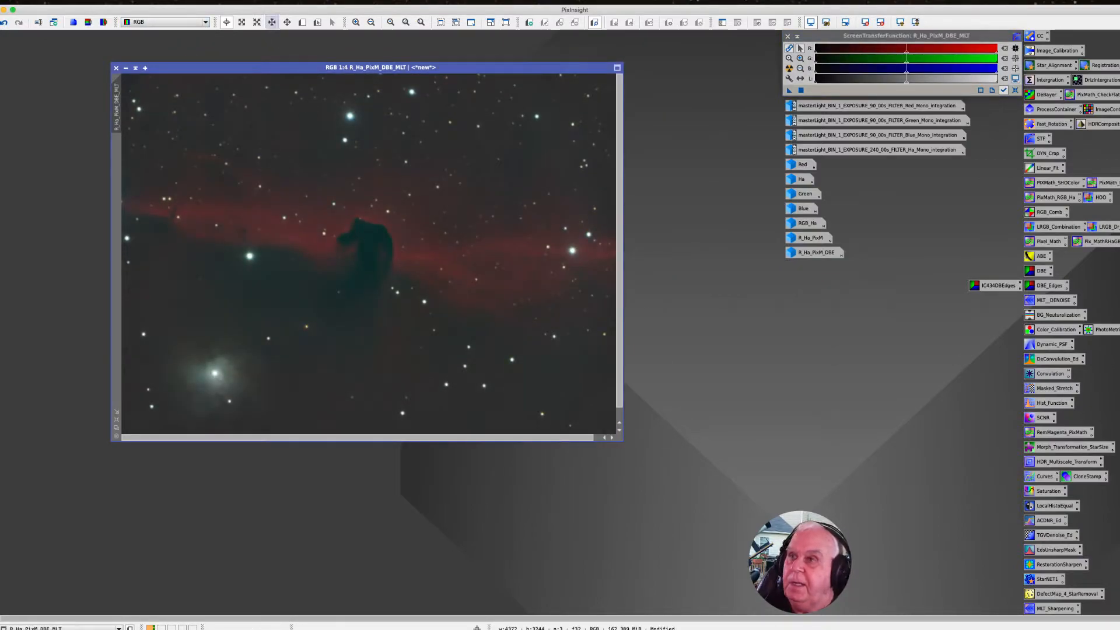
left_click(238, 2)
mouse_move(250, 53)
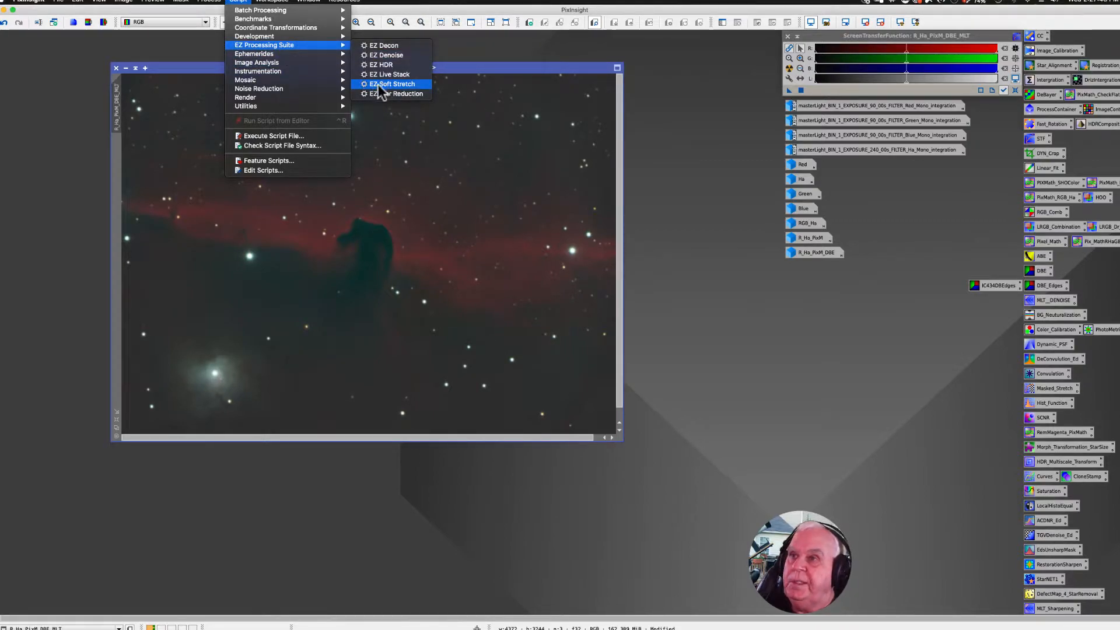
left_click(378, 84)
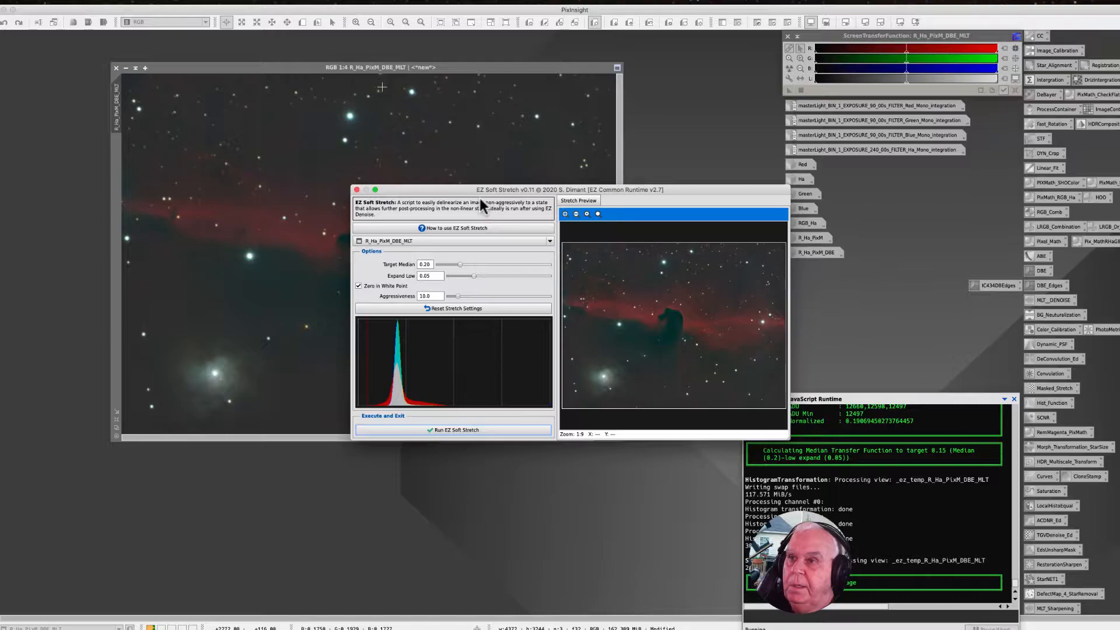
left_click_drag(476, 189, 529, 102)
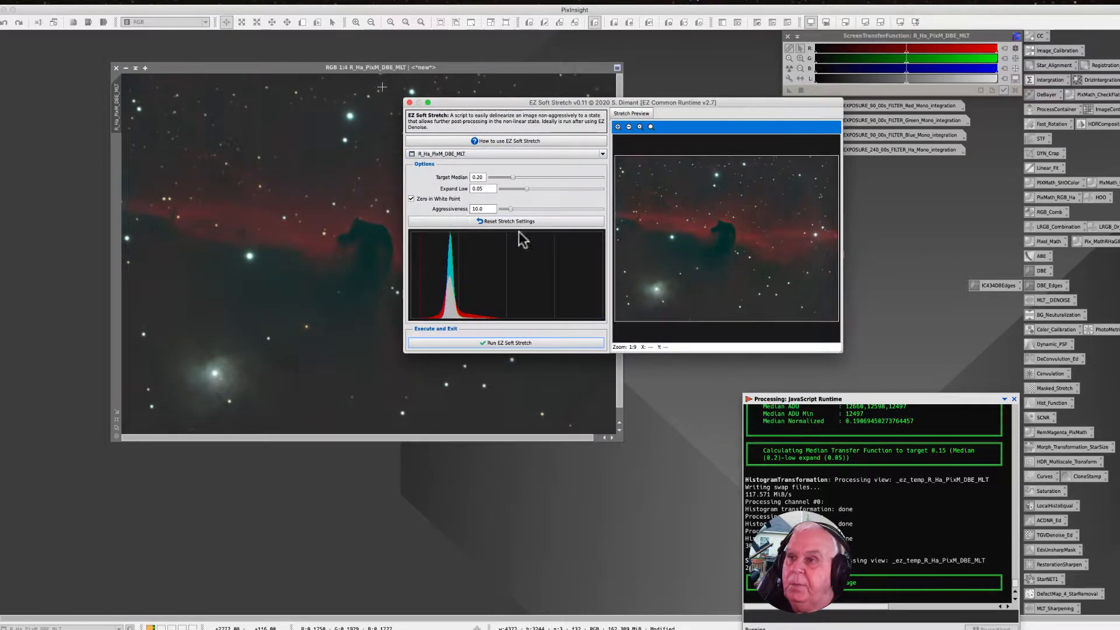
left_click(498, 343)
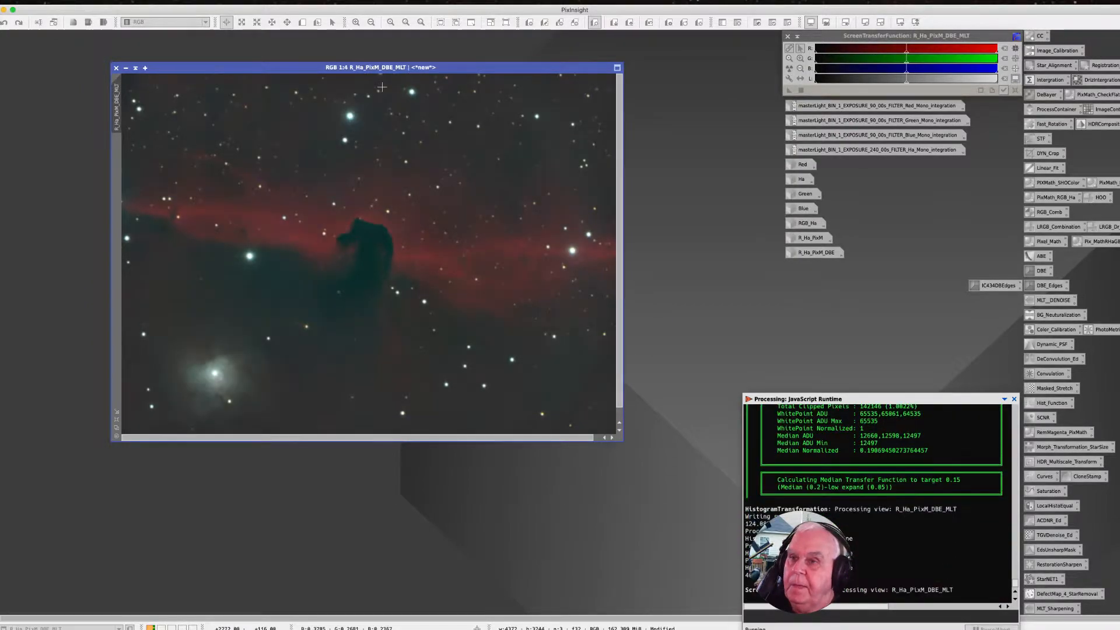
left_click_drag(252, 64, 246, 51)
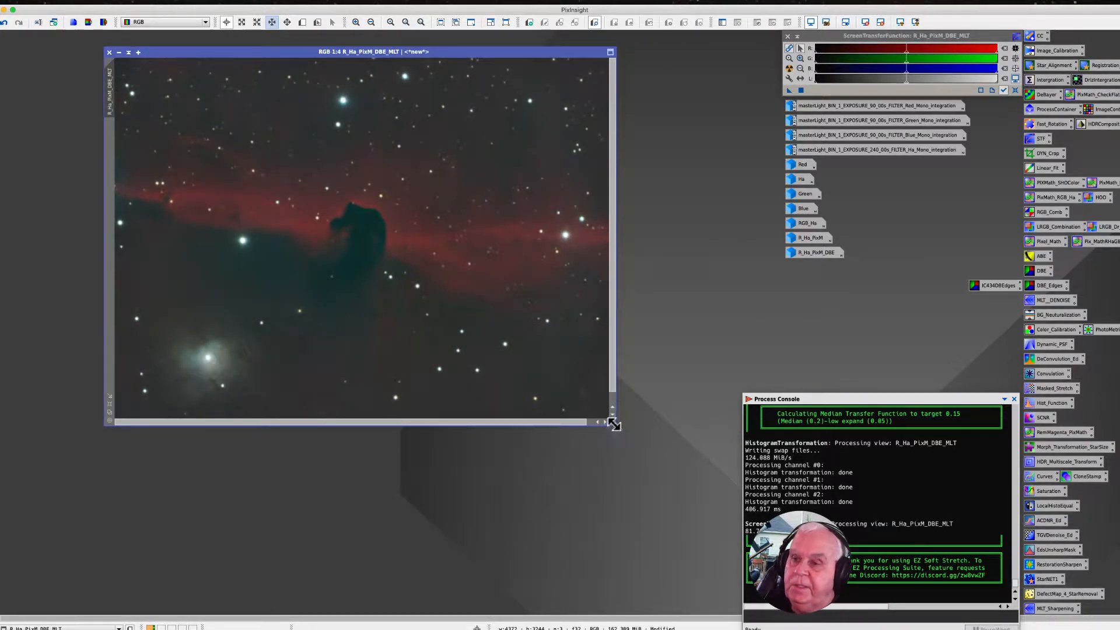
Step: Enlarge the stretched R_Ha_PixM_DBE_MLT image window so the whole frame fits, and reposition it in the workspace
left_click_drag(616, 425, 720, 579)
left_click_drag(181, 49, 149, 41)
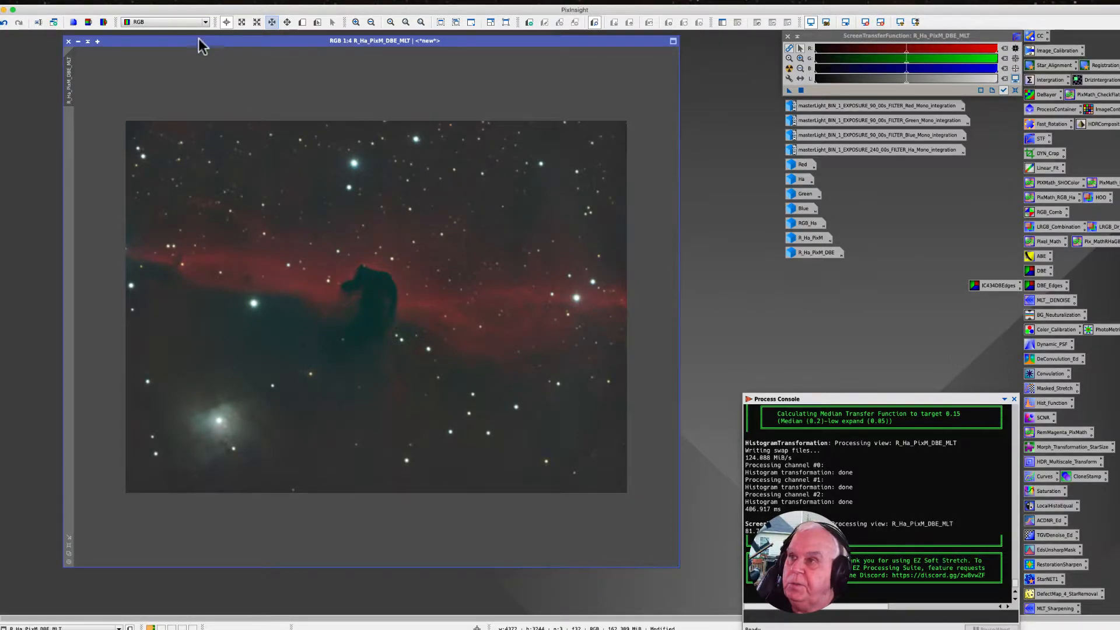
left_click_drag(199, 37, 188, 32)
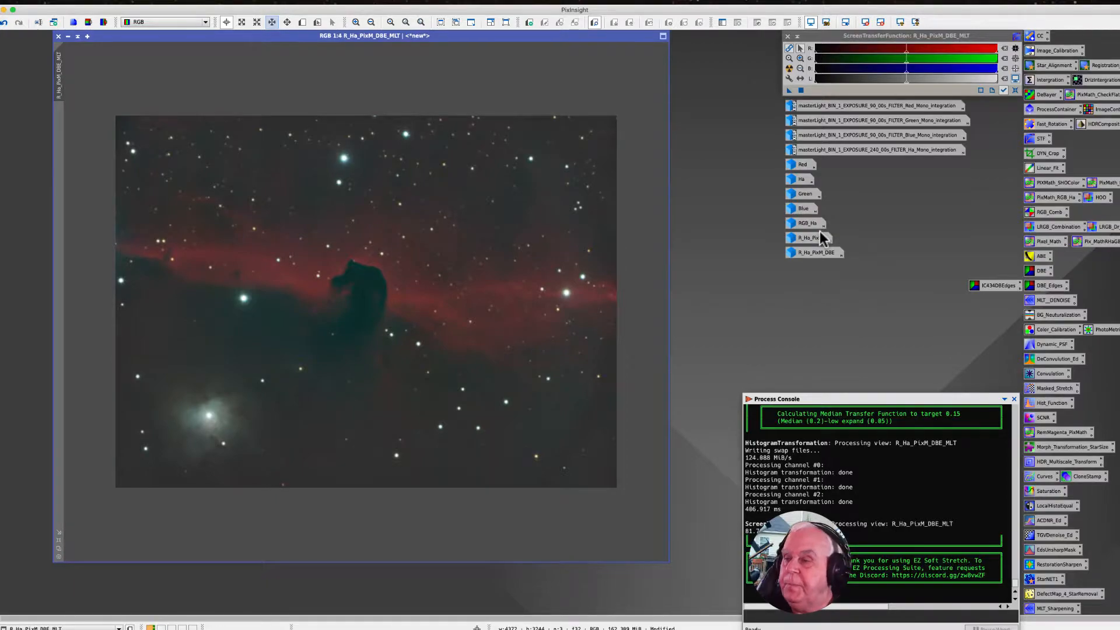
mouse_move(795, 246)
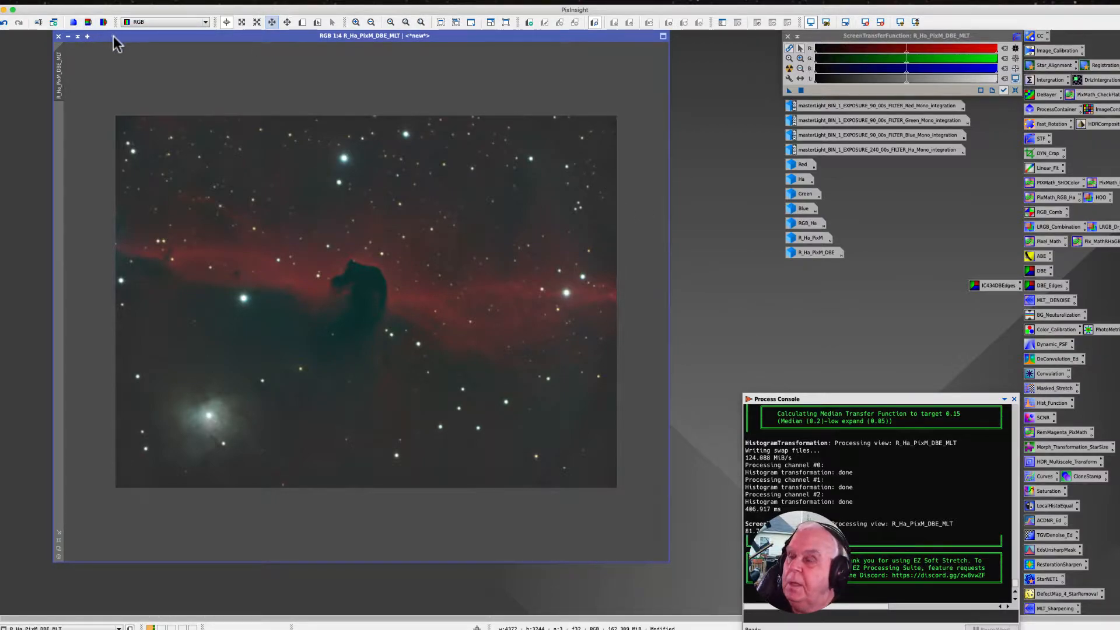
left_click_drag(113, 36, 98, 44)
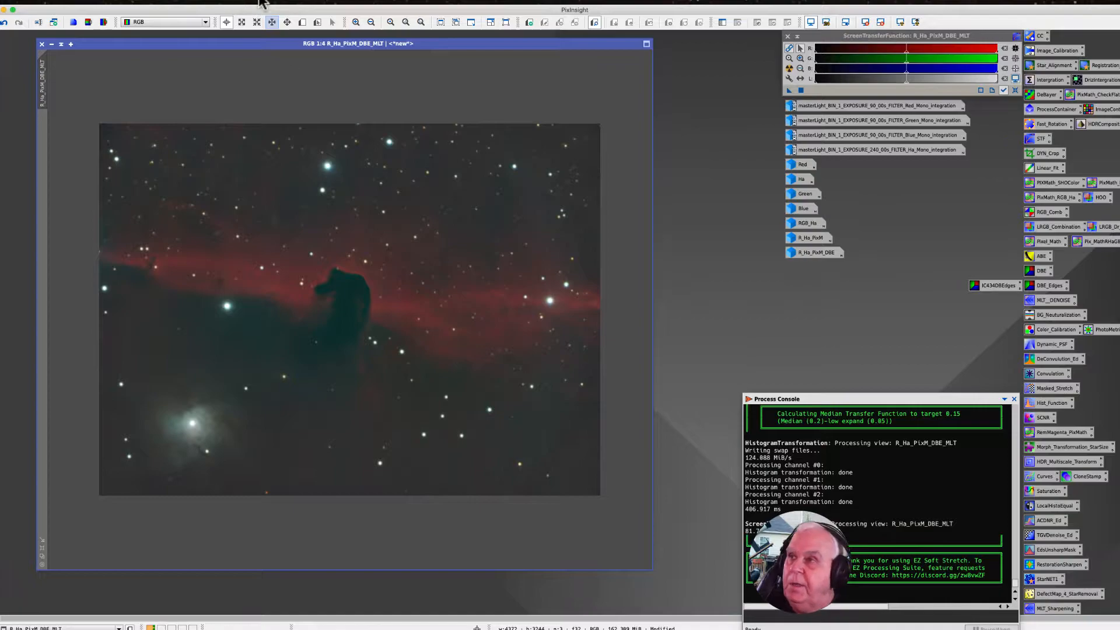
Step: Open the StarNet process and place its window beside the stretched image
left_click(209, 1)
mouse_move(249, 11)
scroll(421, 595, "down", 15)
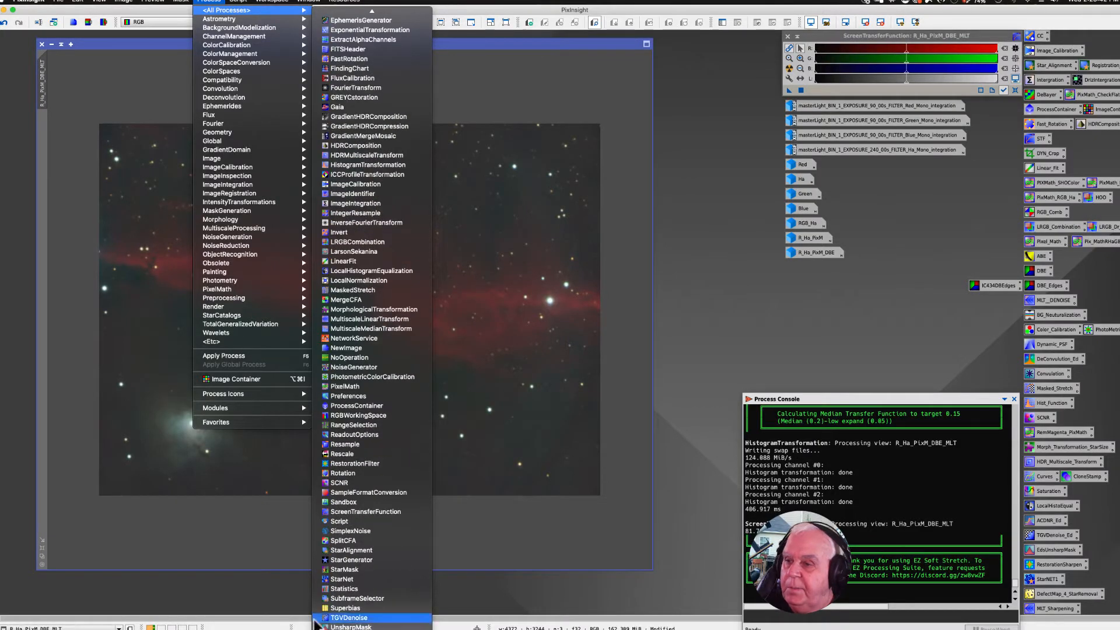
left_click(341, 579)
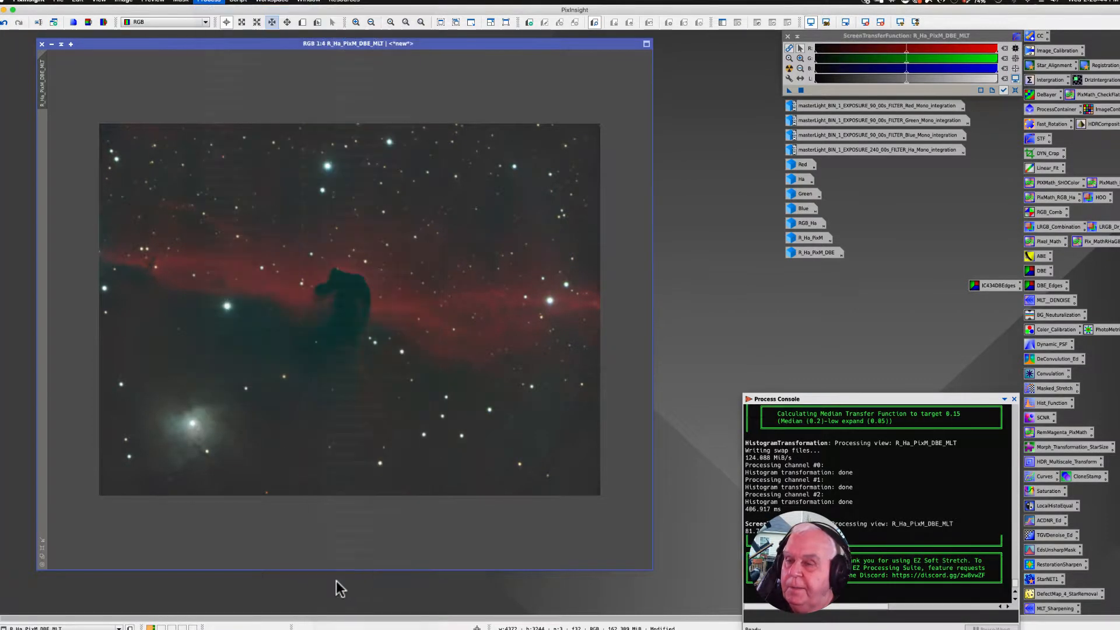
left_click_drag(771, 303, 726, 260)
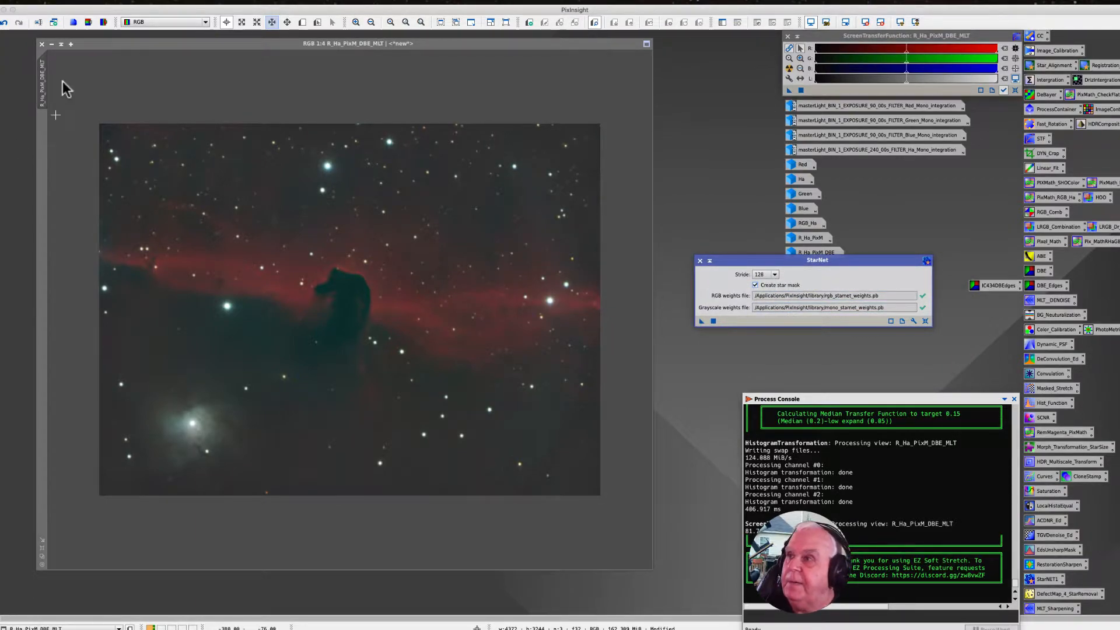
Step: Rename the stretched image's identifier to R_Ha_PixM_DBE_MLT_EZstretch
left_click_drag(91, 46, 115, 56)
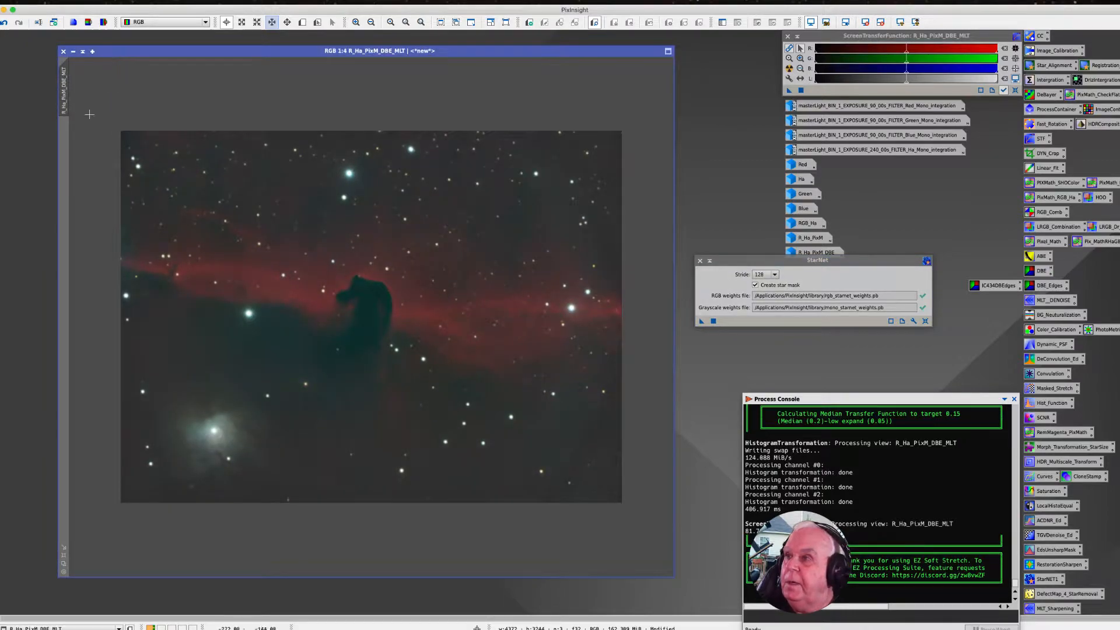
right_click(66, 96)
left_click(93, 132)
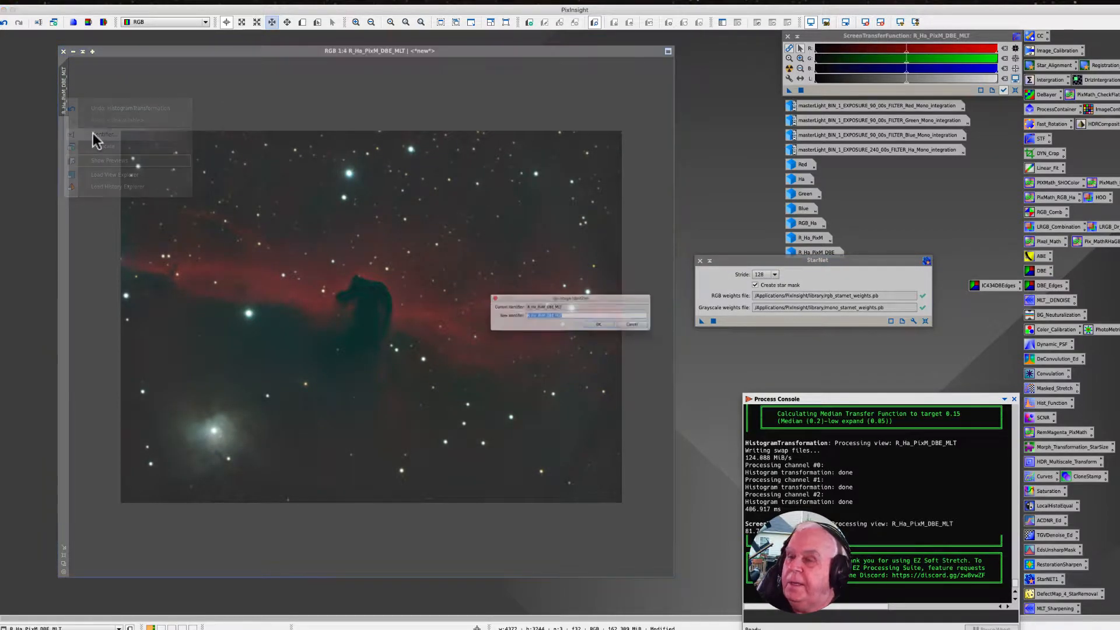
key("Right")
type("_EZstretch")
key("Return")
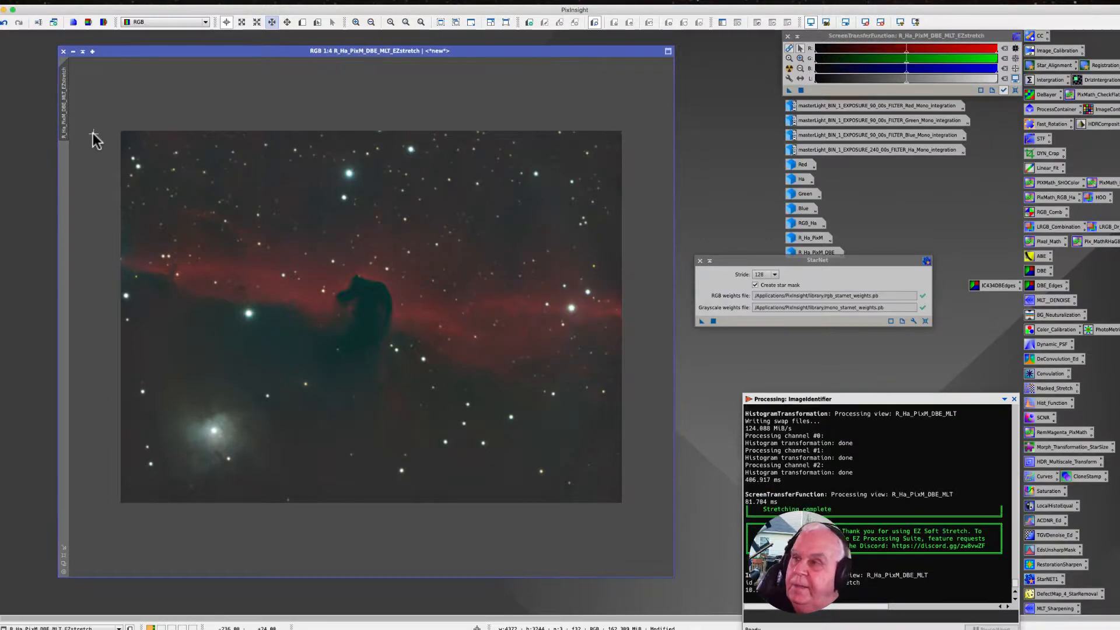
Step: Clone the R_Ha_PixM_DBE_MLT_EZstretch image and iconize the original, moving the StarNet window clear of the image icons
left_click_drag(64, 120, 19, 142)
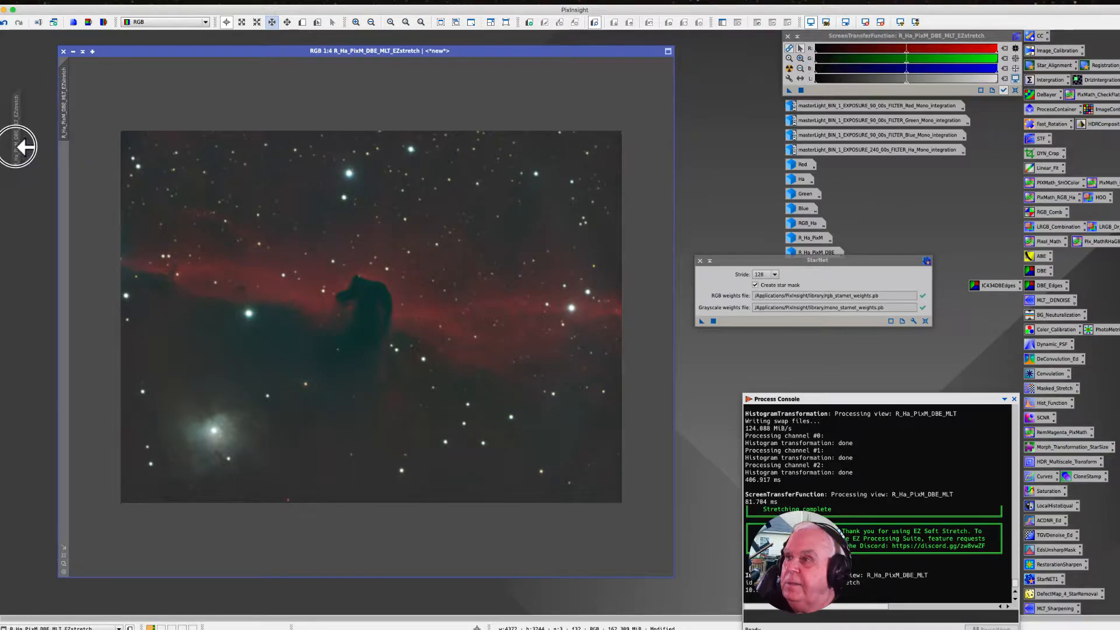
left_click(73, 51)
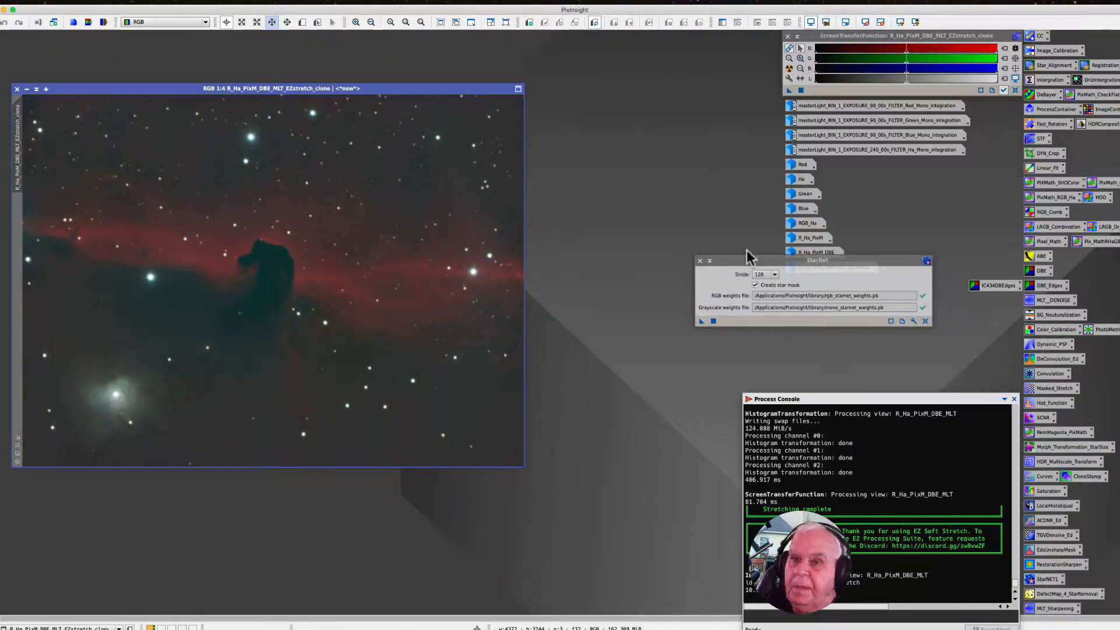
left_click_drag(726, 263, 789, 321)
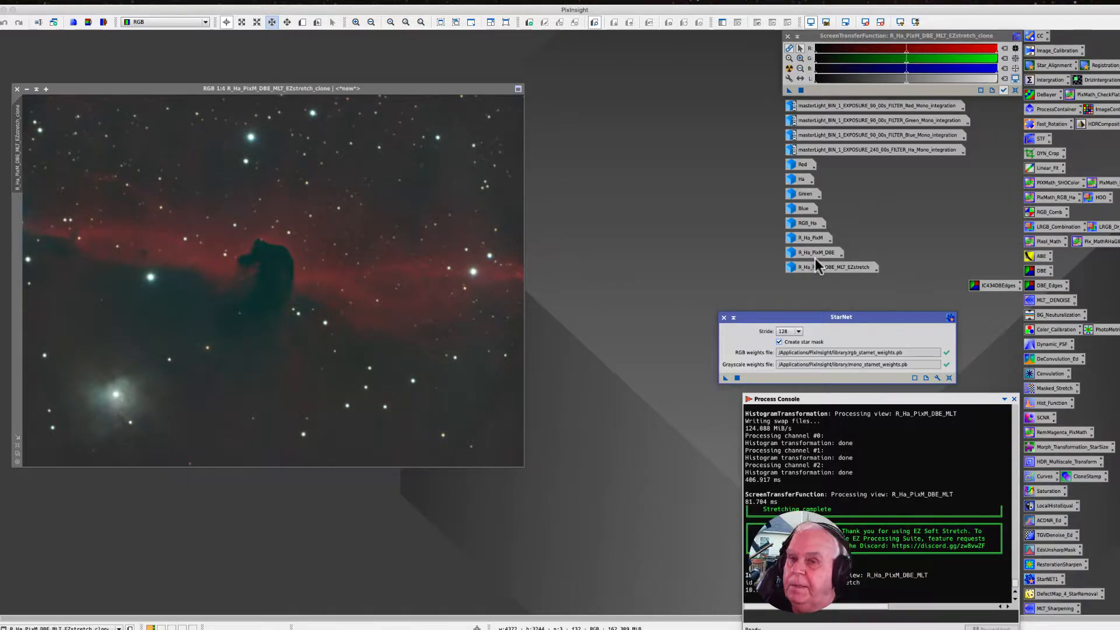
left_click_drag(785, 316, 787, 309)
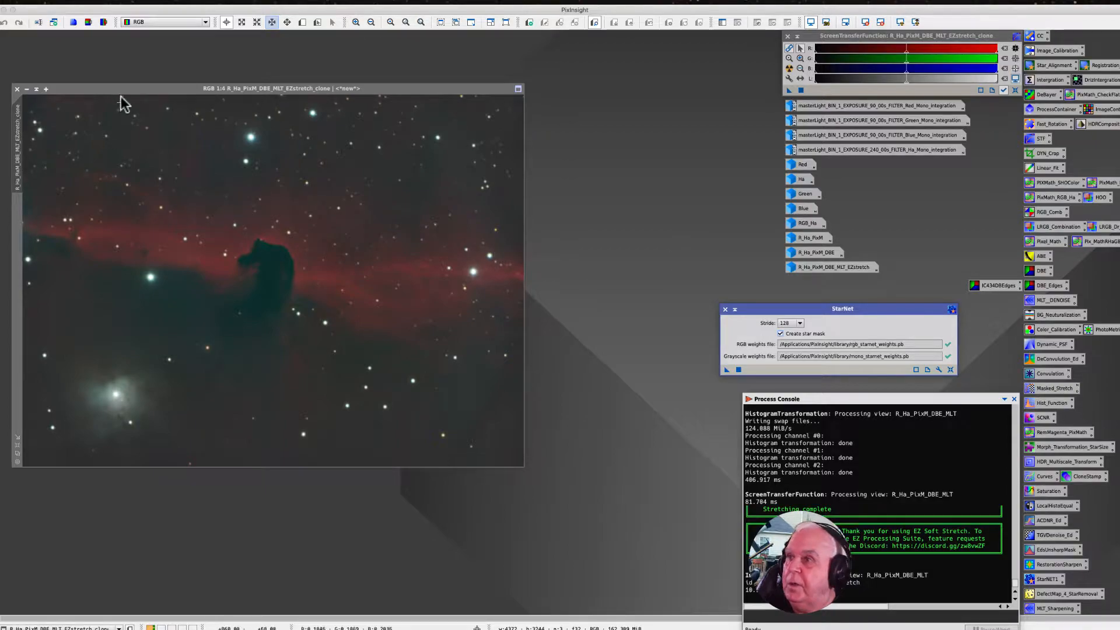
Step: Duplicate the EZstretch clone, iconize the first clone, and move its icon off the new copy
left_click_drag(125, 89, 172, 68)
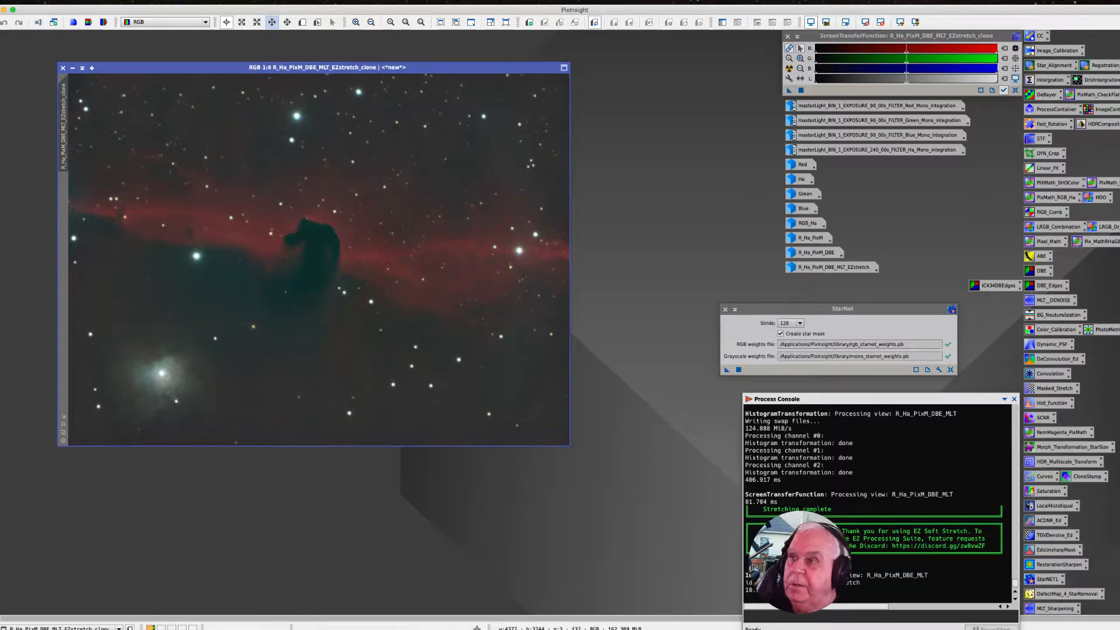
left_click_drag(61, 130, 19, 142)
left_click(72, 68)
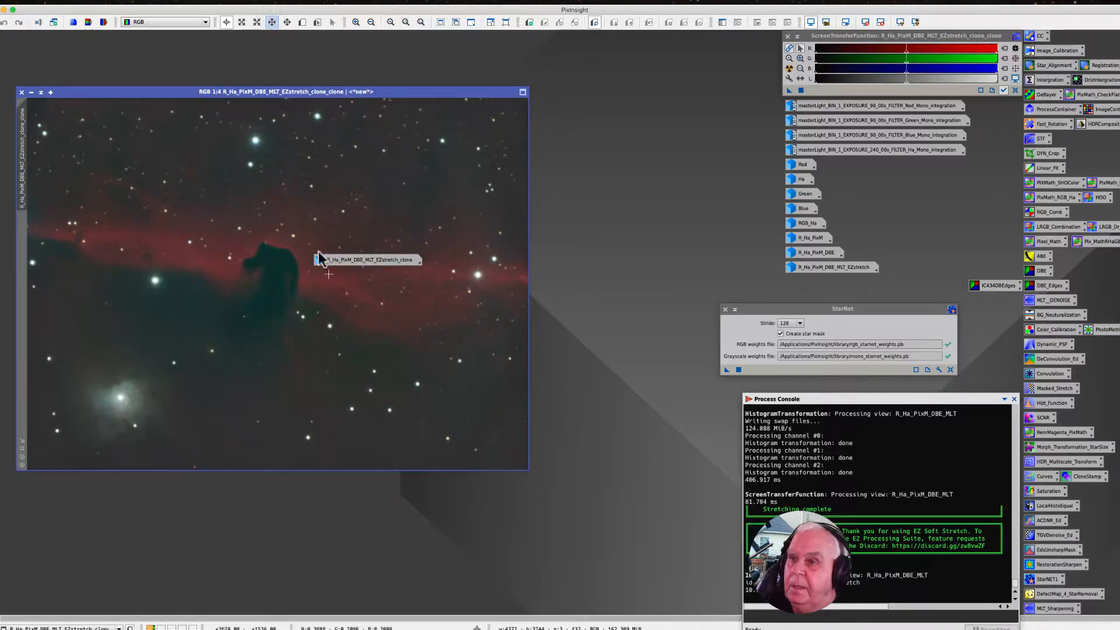
left_click_drag(331, 257, 513, 32)
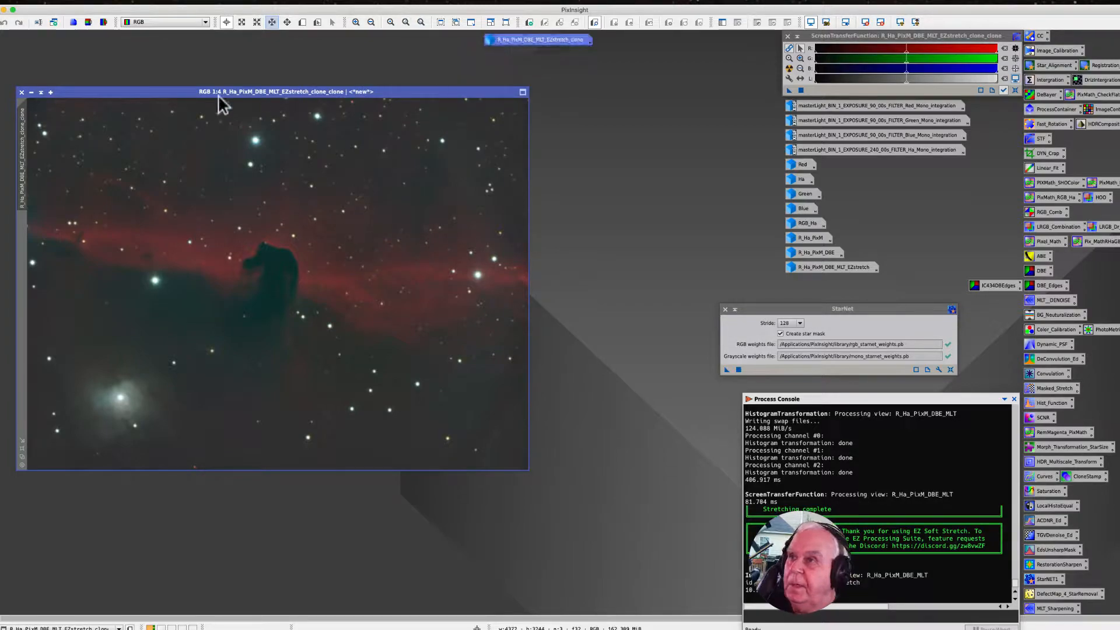
left_click_drag(175, 96, 247, 100)
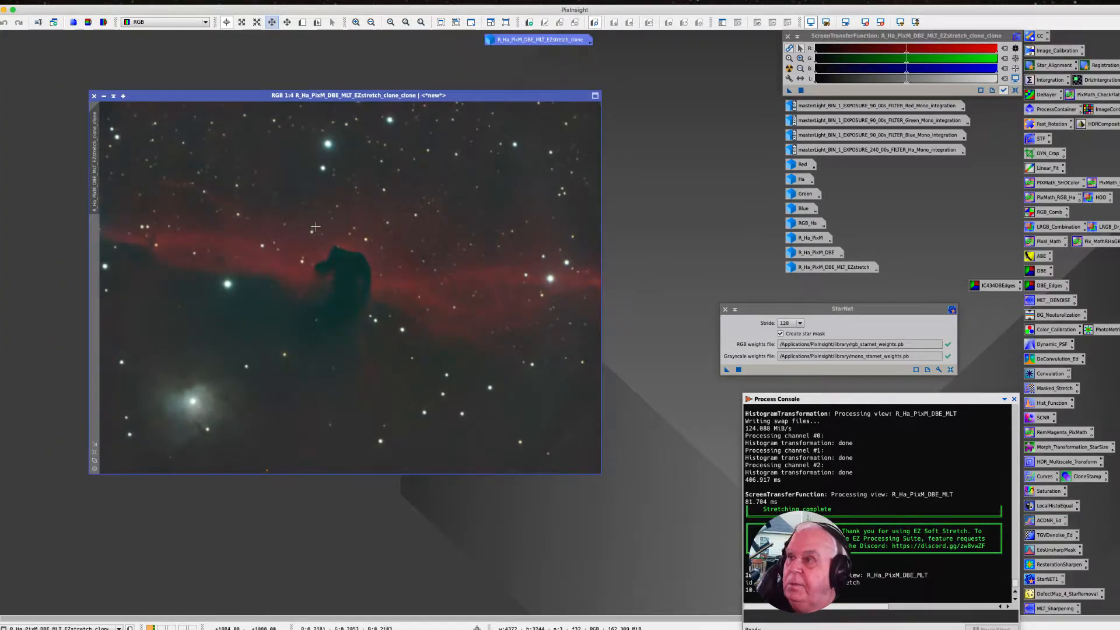
Step: Rename the iconized clone as NonLinear and place its icon beneath the R_Ha_PixM_DBE_MLT_EZstretch icon
right_click(514, 40)
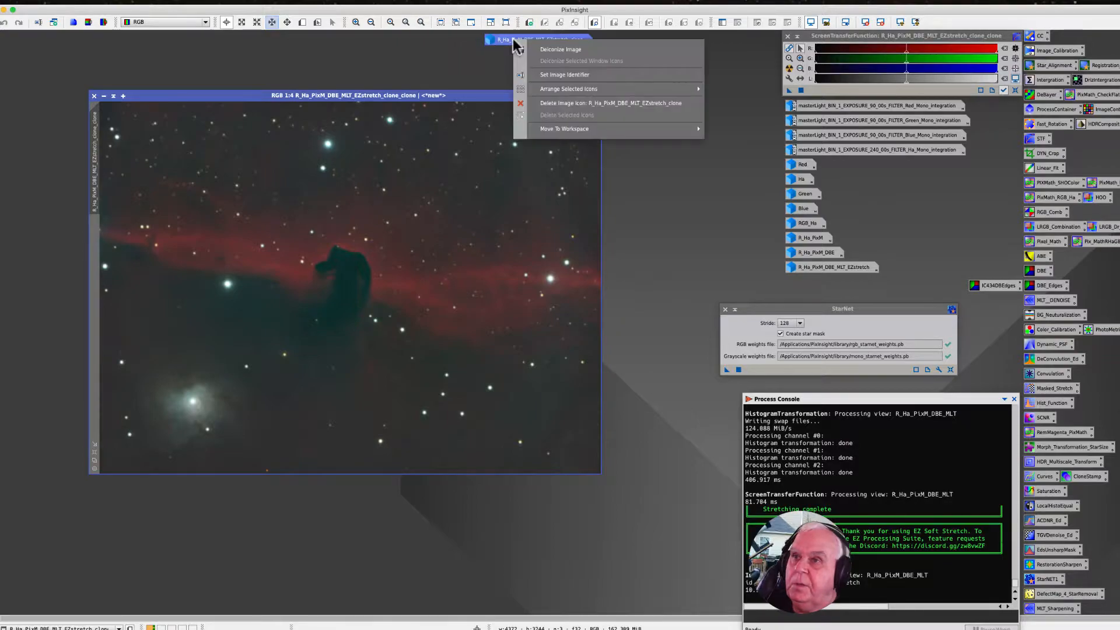
left_click(540, 74)
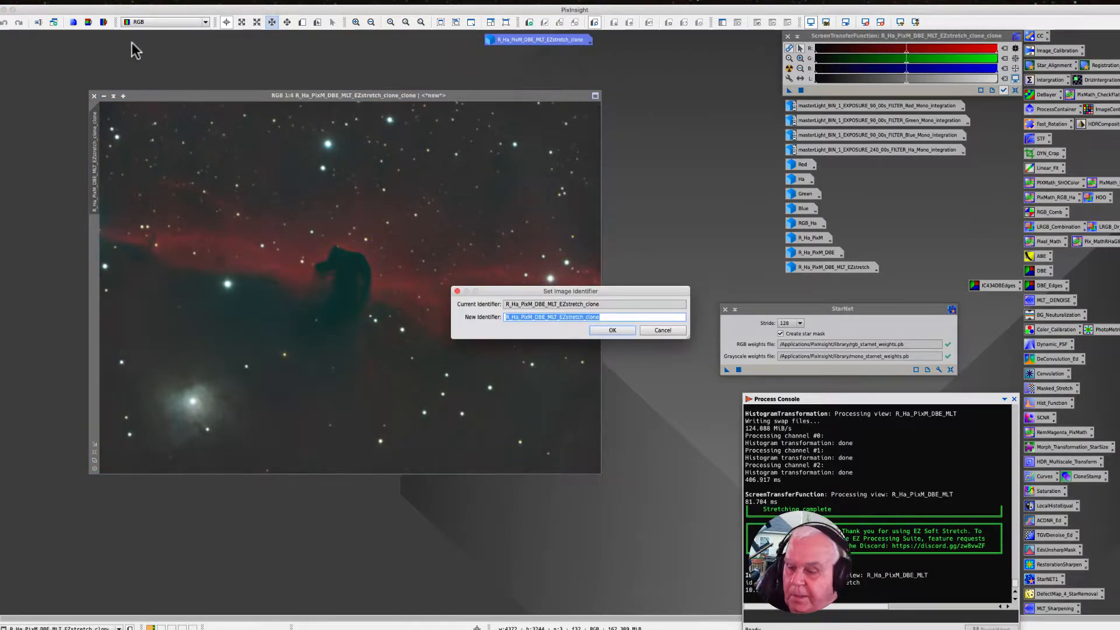
type("NonLinear")
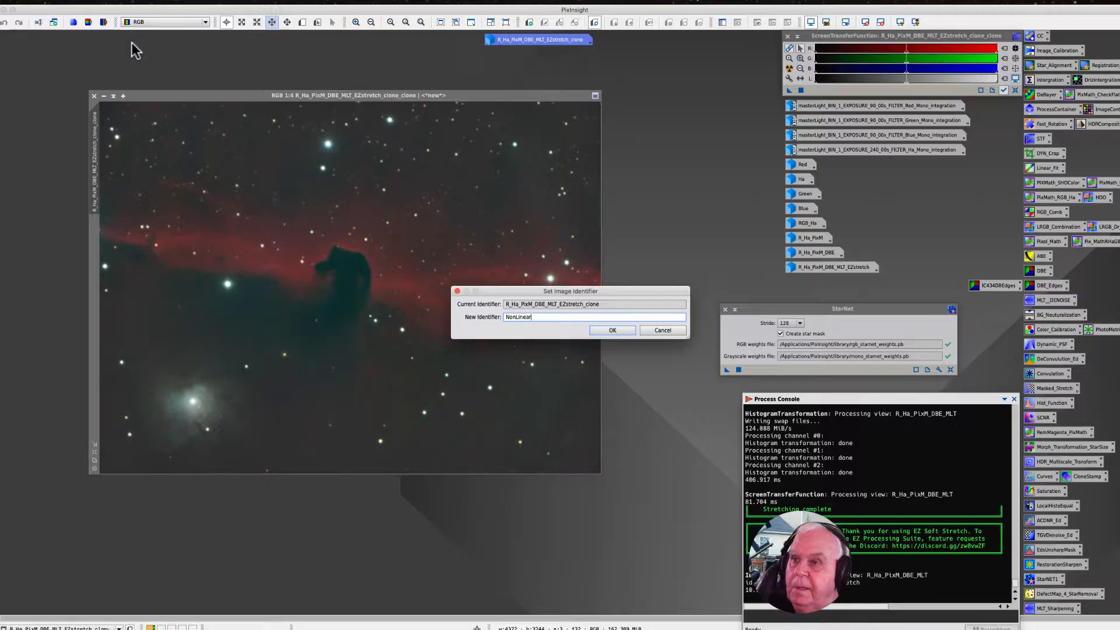
key("Return")
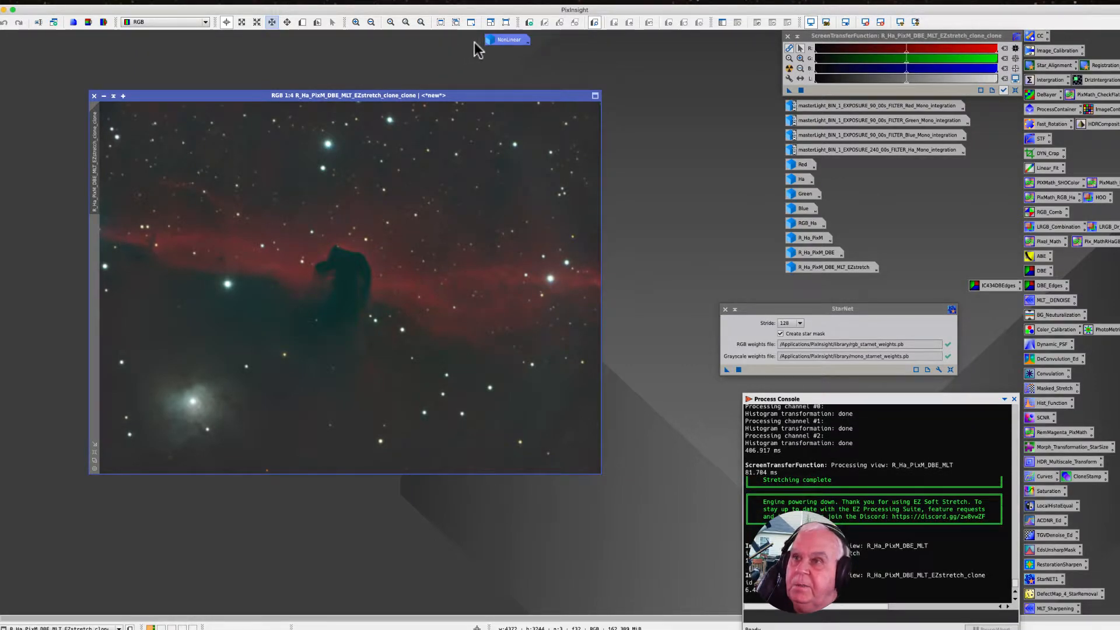
left_click_drag(505, 39, 806, 283)
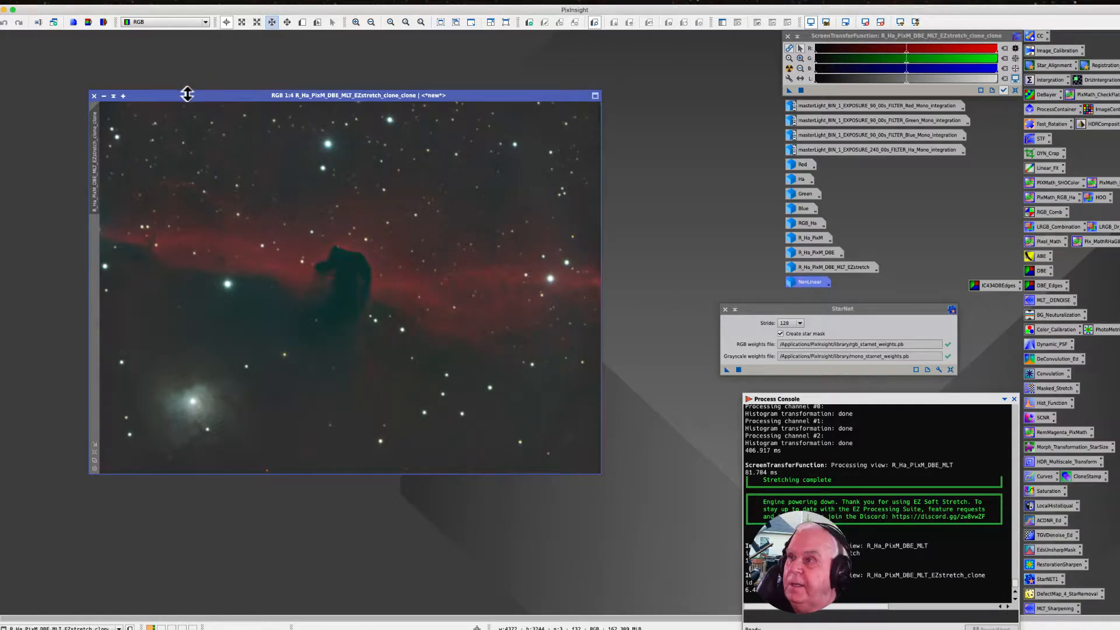
Step: Check the RGB and grayscale weights files in the StarNet preferences, and look at the RGB file chooser without changing the selection
left_click_drag(189, 95, 195, 79)
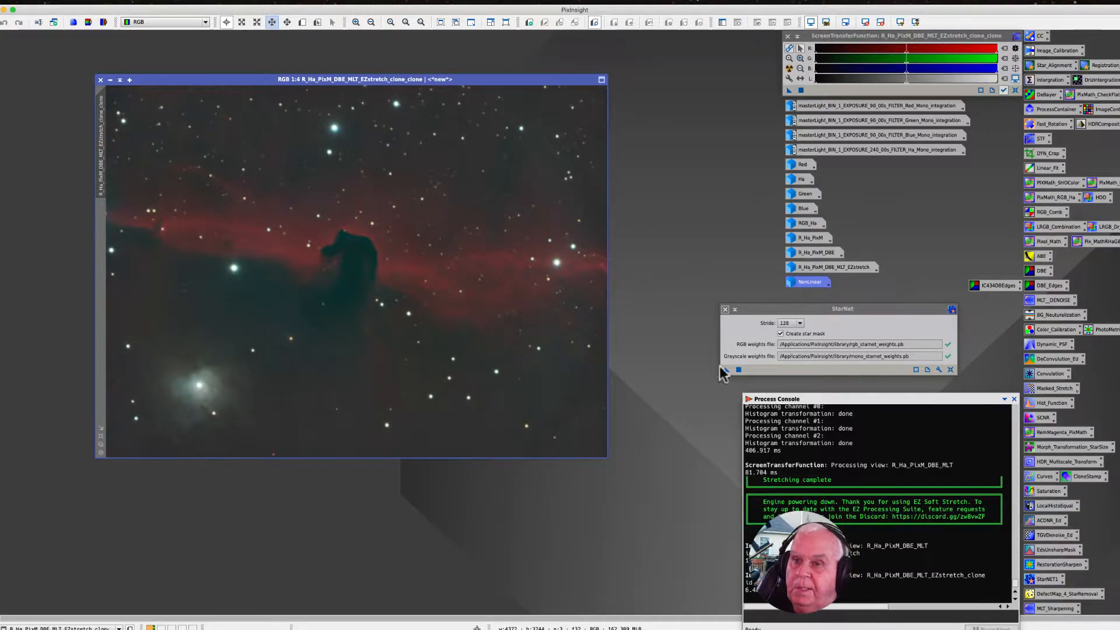
left_click_drag(767, 309, 635, 230)
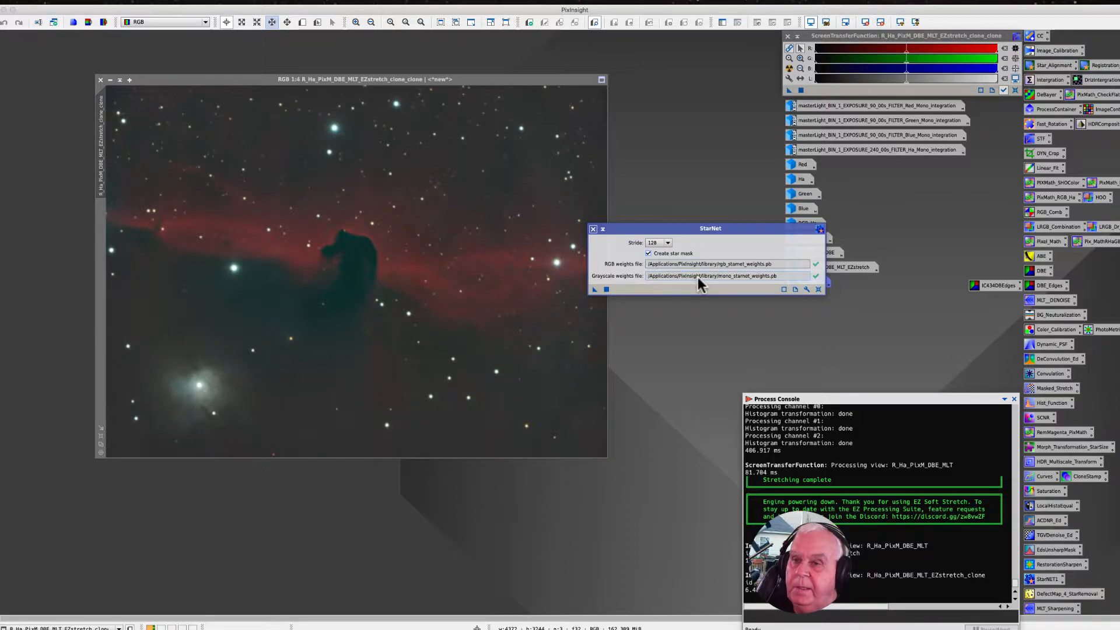
left_click(807, 289)
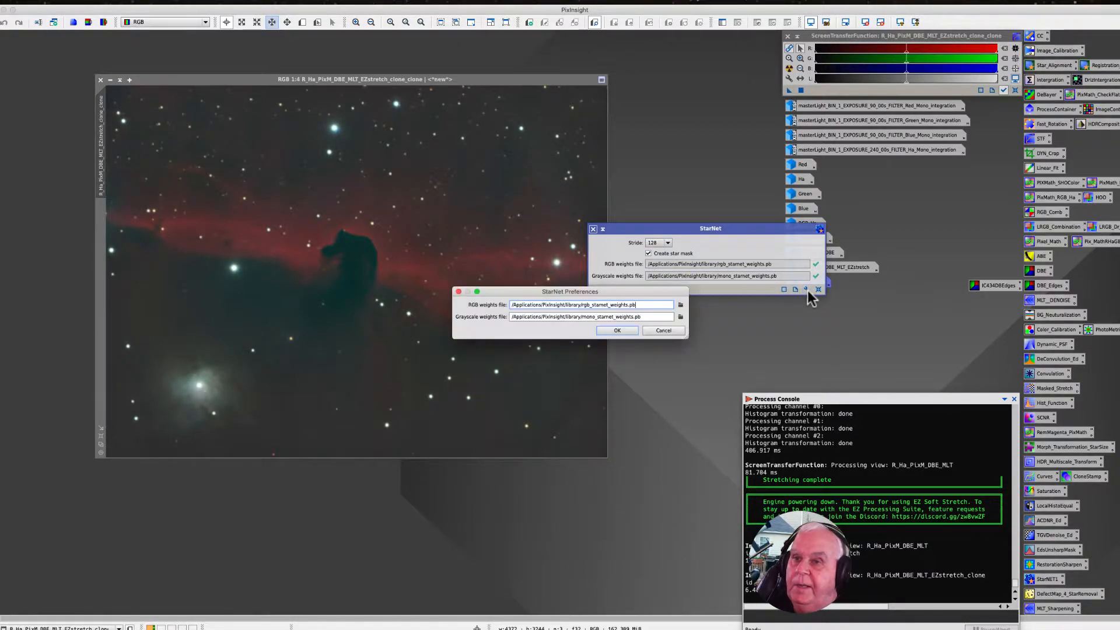
left_click_drag(517, 293, 442, 170)
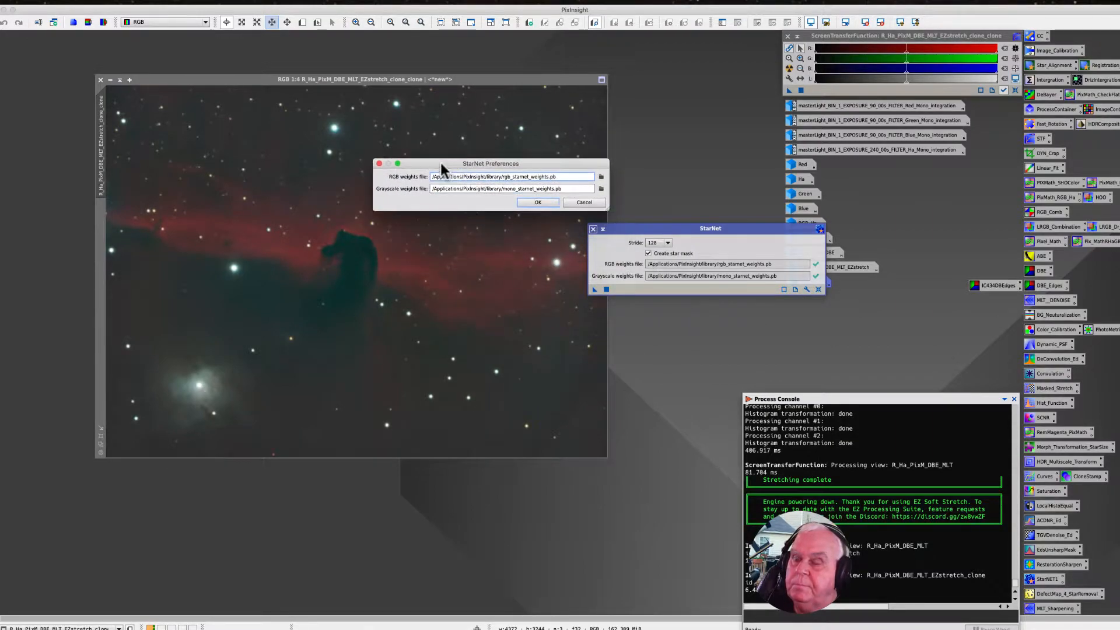
left_click(602, 177)
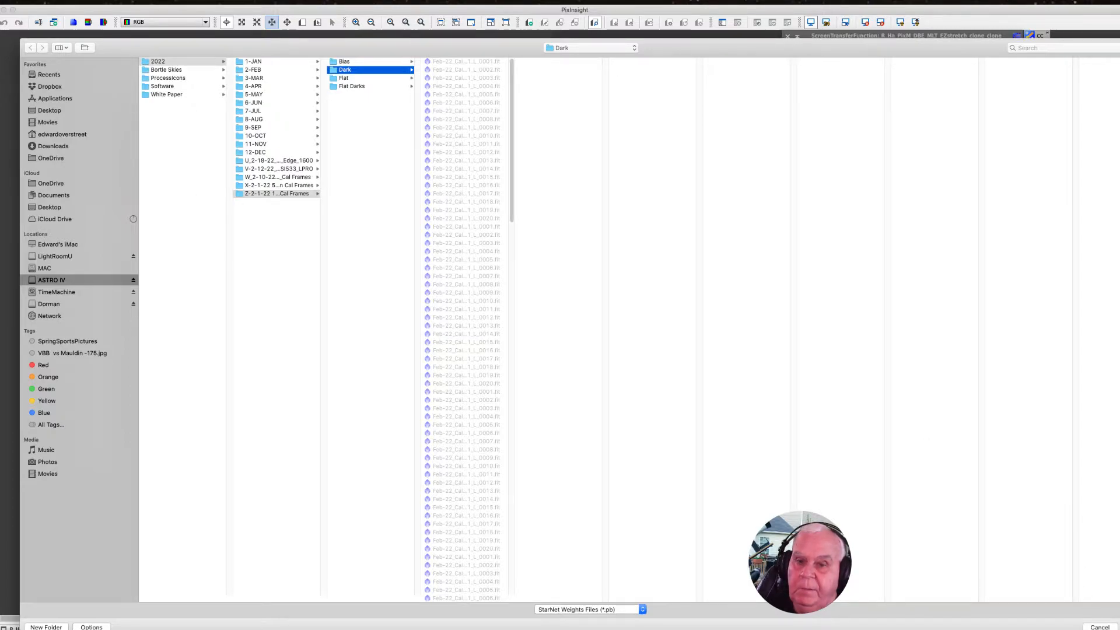
left_click(1090, 627)
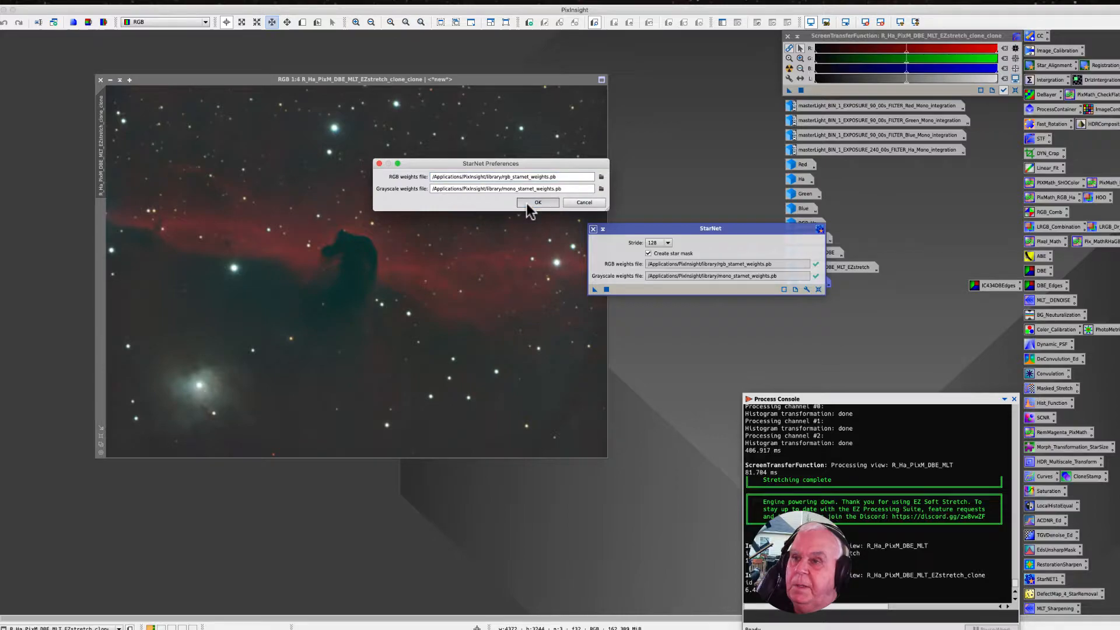
left_click(534, 203)
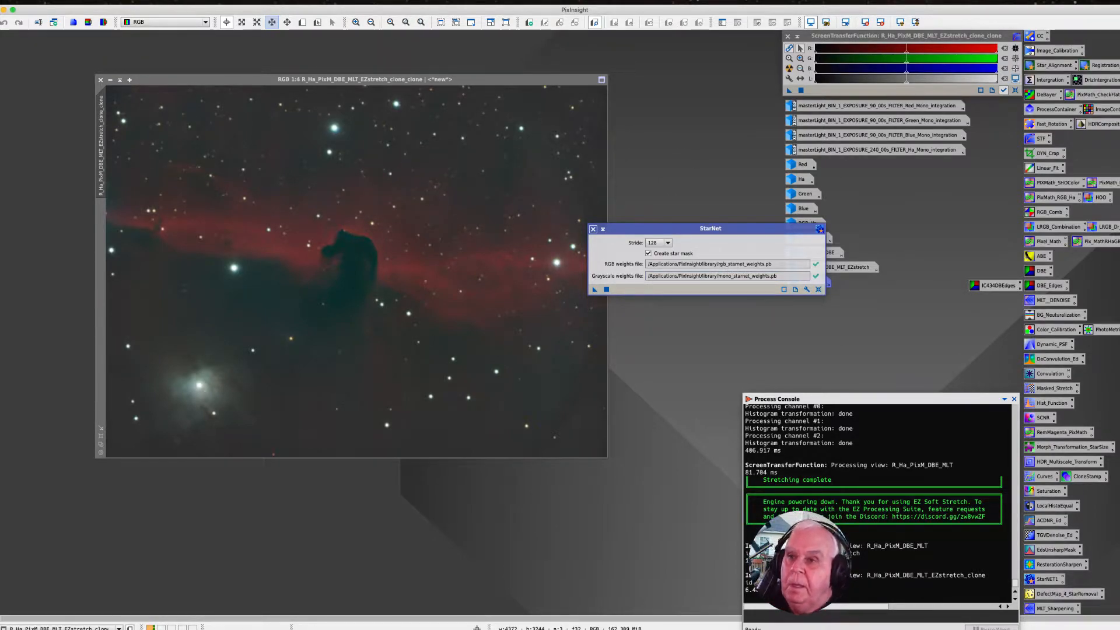
Step: Run StarNet on the second EZstretch clone with stride 128 and star mask creation enabled
left_click_drag(629, 232, 685, 304)
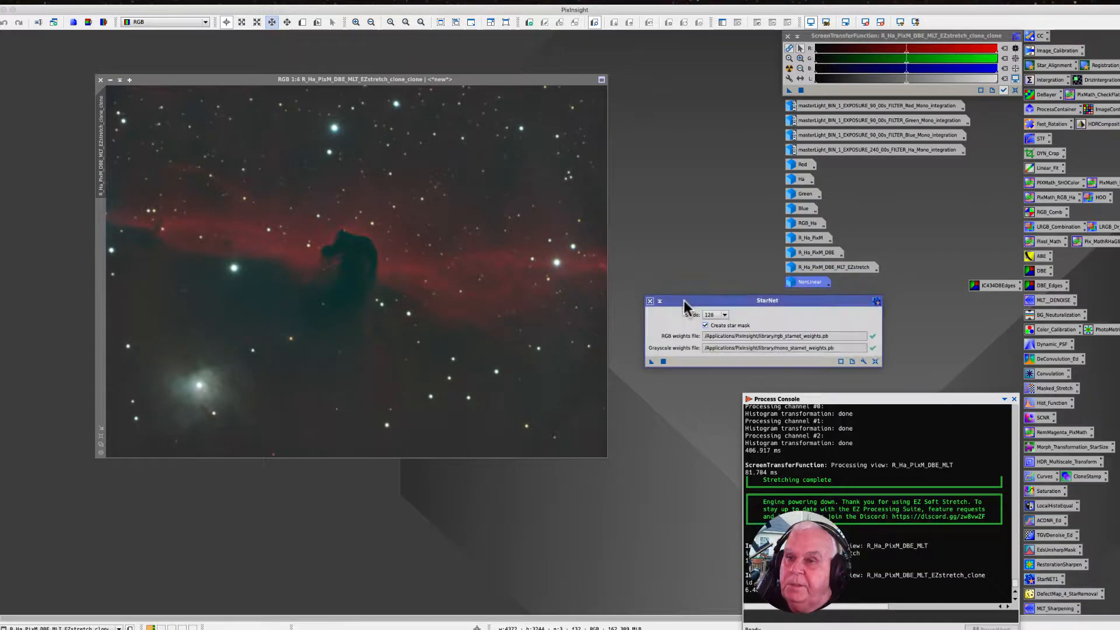
left_click_drag(649, 362, 317, 268)
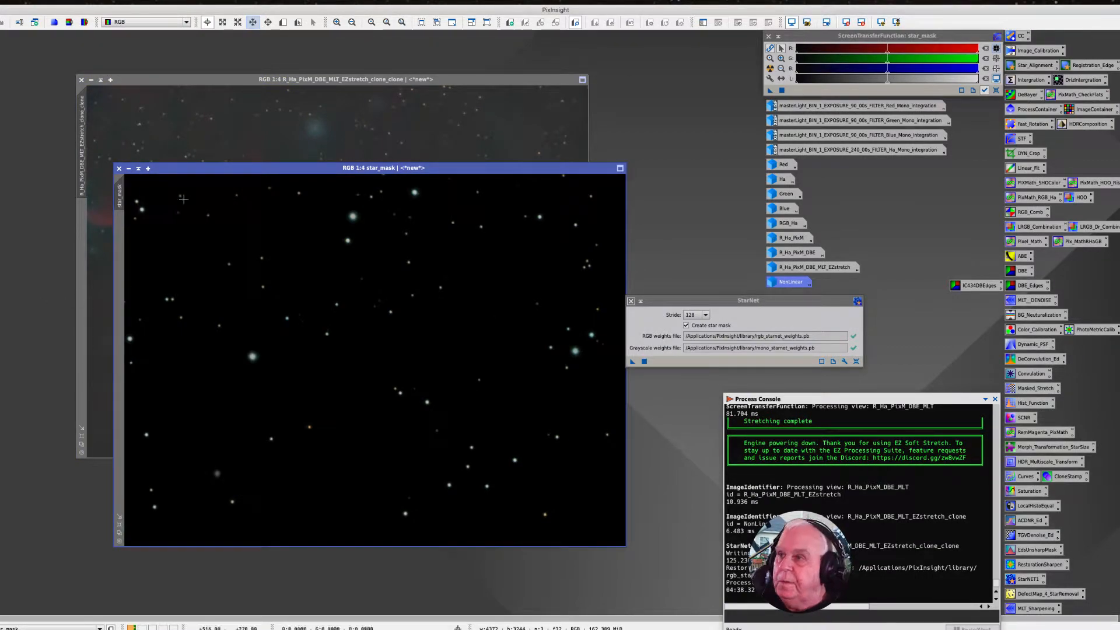
Step: Arrange the starless image and the star_mask image side by side for comparison
left_click(173, 169)
left_click_drag(173, 169, 673, 81)
left_click_drag(224, 79, 167, 73)
left_click_drag(681, 81, 614, 75)
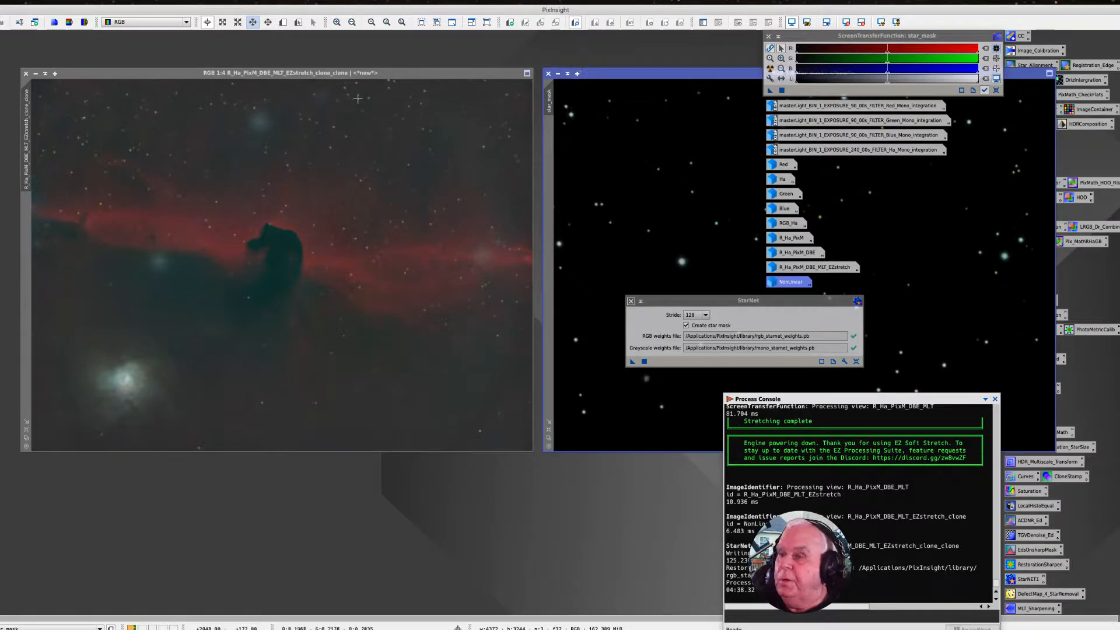
left_click_drag(602, 76, 598, 75)
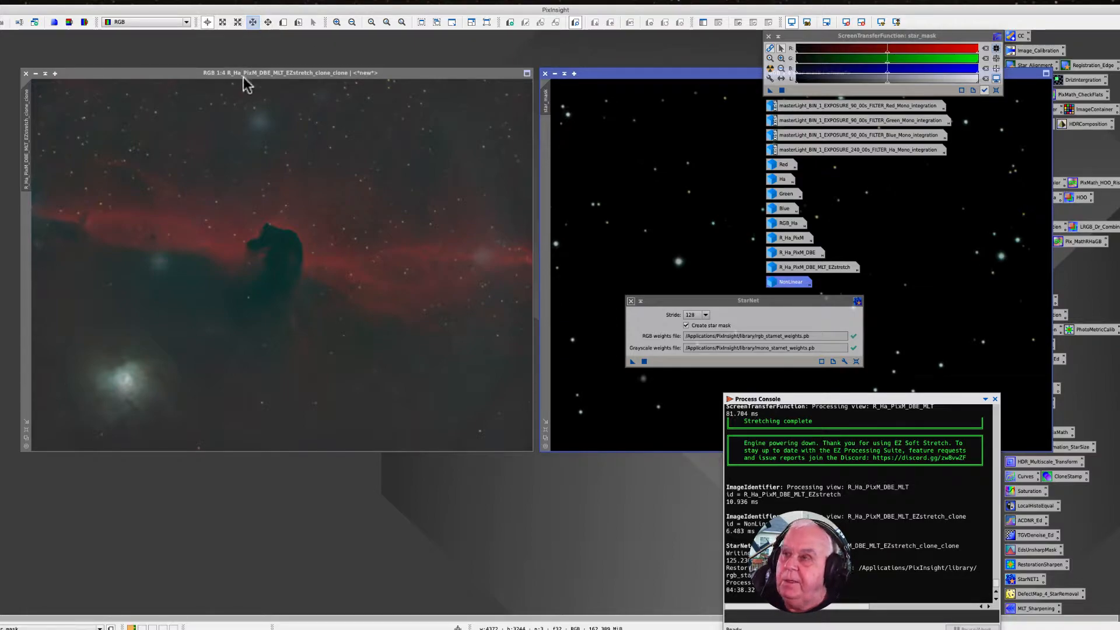
left_click_drag(119, 73, 98, 67)
left_click_drag(635, 74, 613, 74)
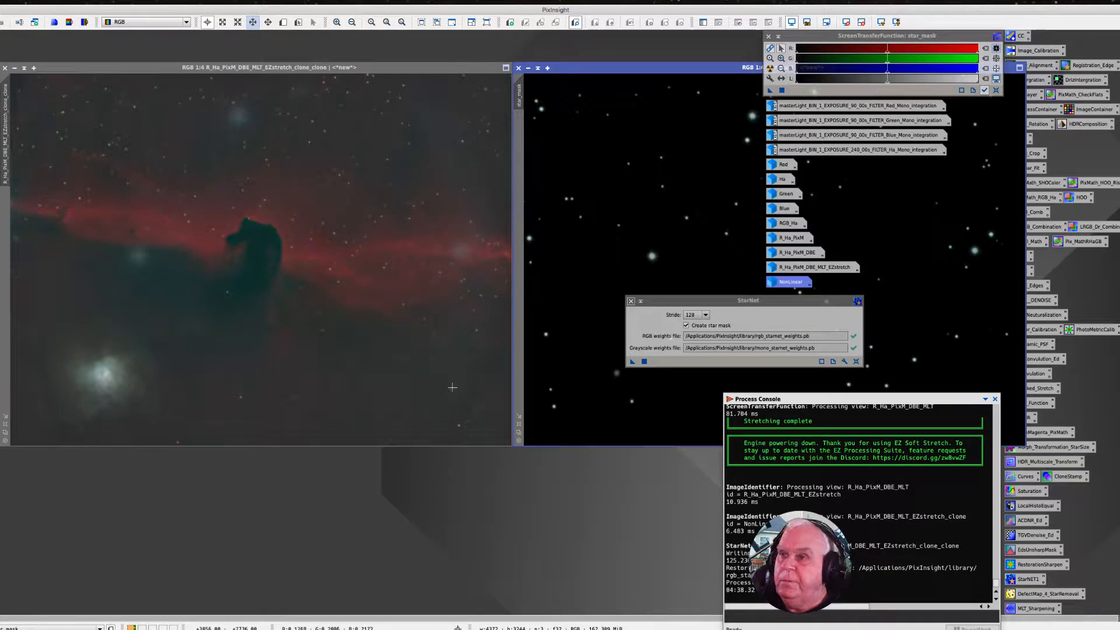
Step: Inspect the starless image at 1:1, duplicate it, and iconize the original away from the new clone
scroll(310, 324, "up", 3)
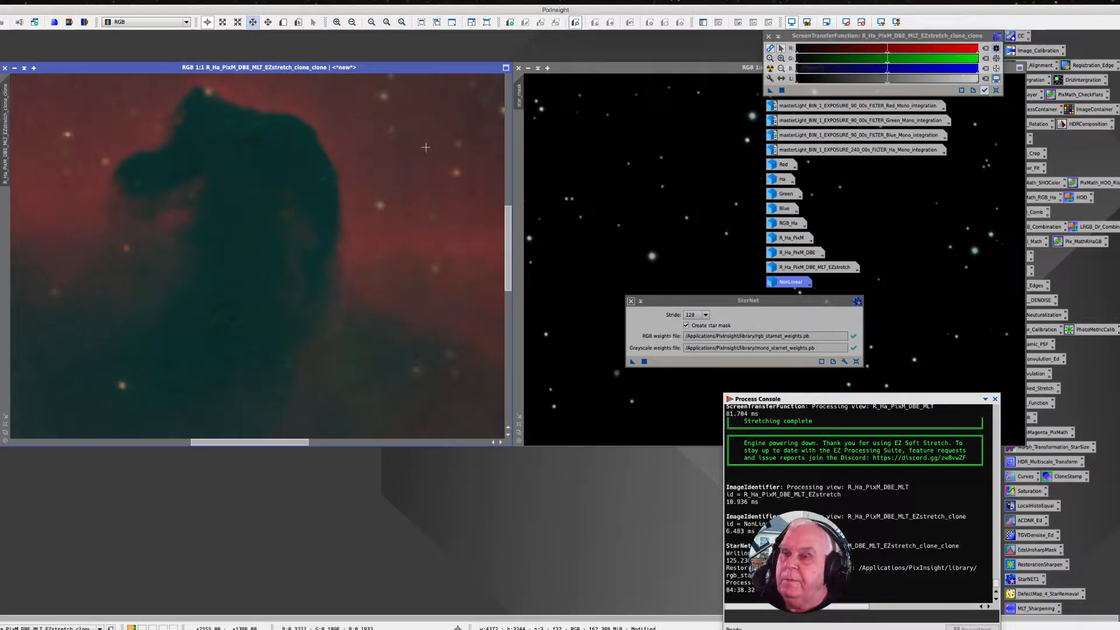
left_click_drag(508, 243, 492, 113)
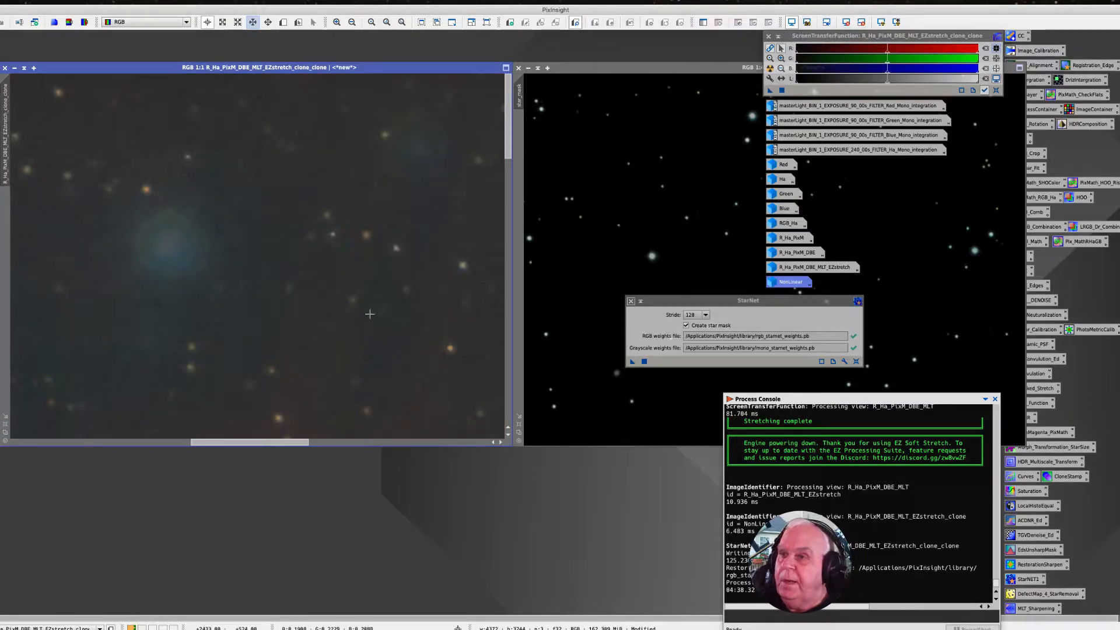
left_click_drag(145, 65, 290, 116)
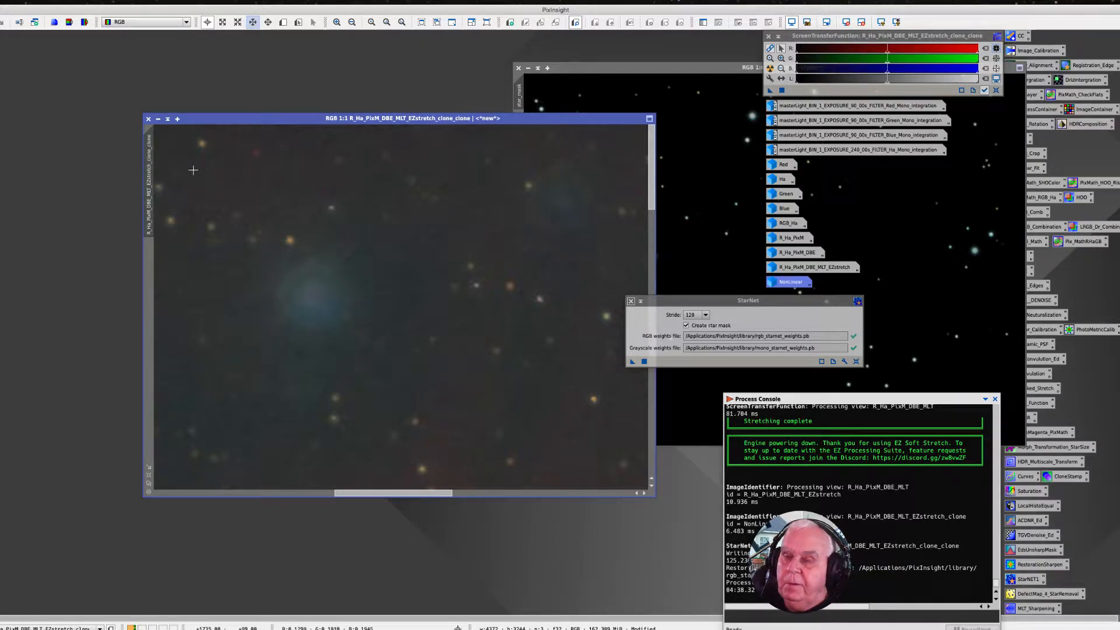
mouse_move(156, 181)
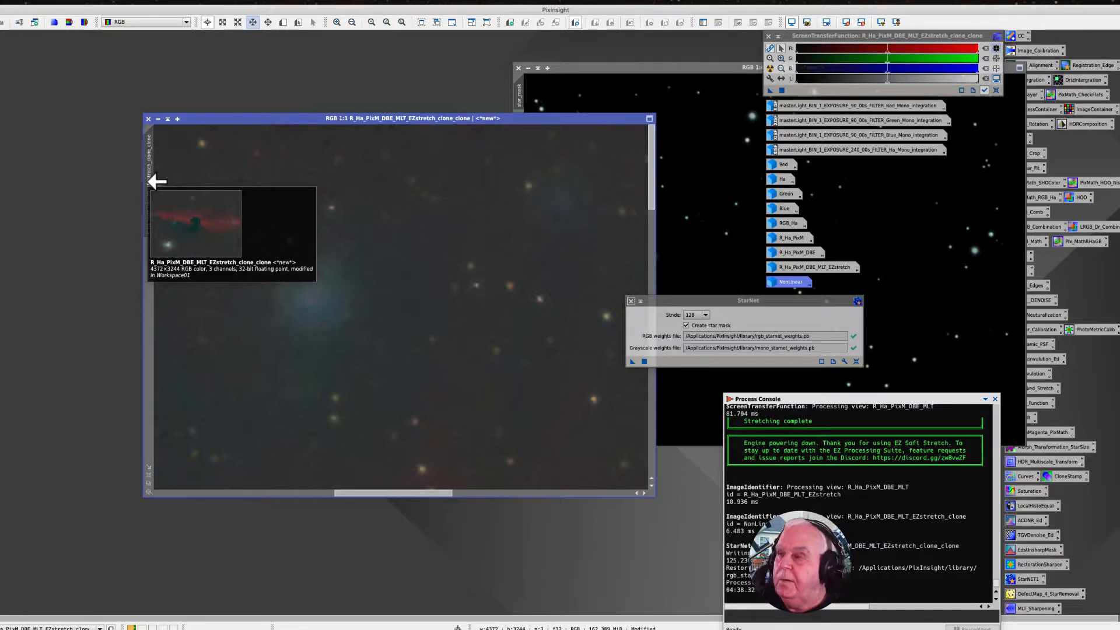
left_click_drag(156, 181, 75, 187)
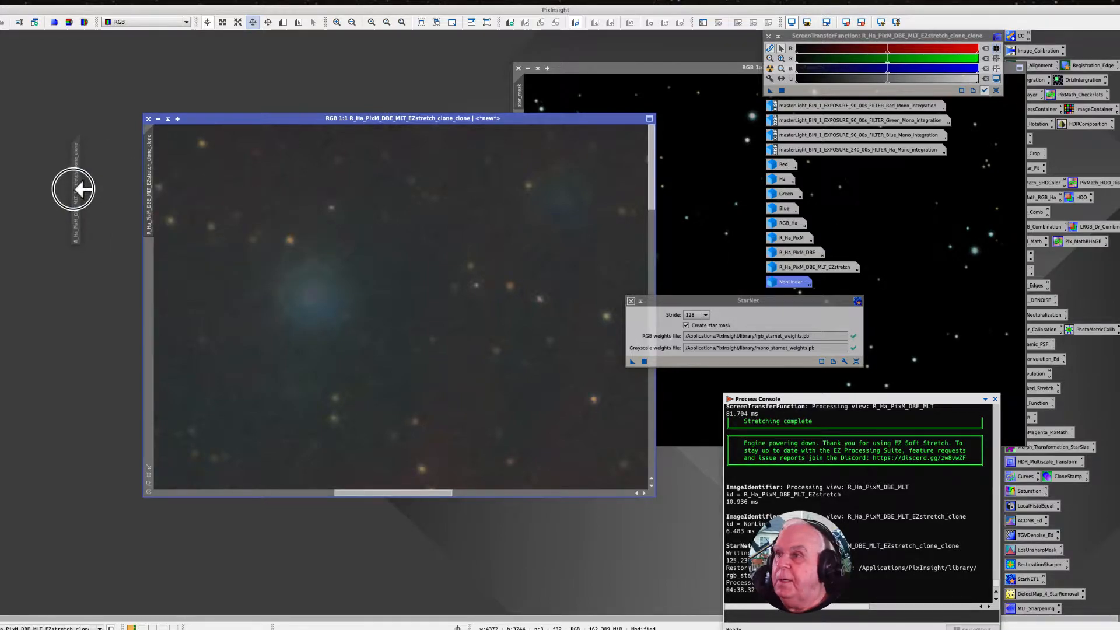
left_click(156, 119)
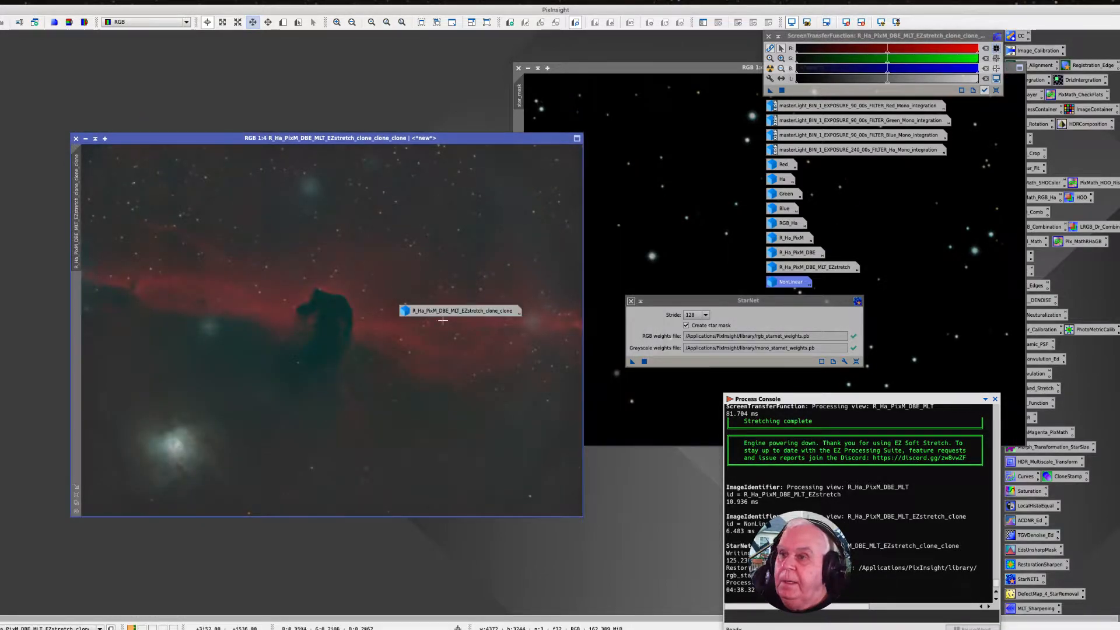
left_click_drag(445, 314, 19, 50)
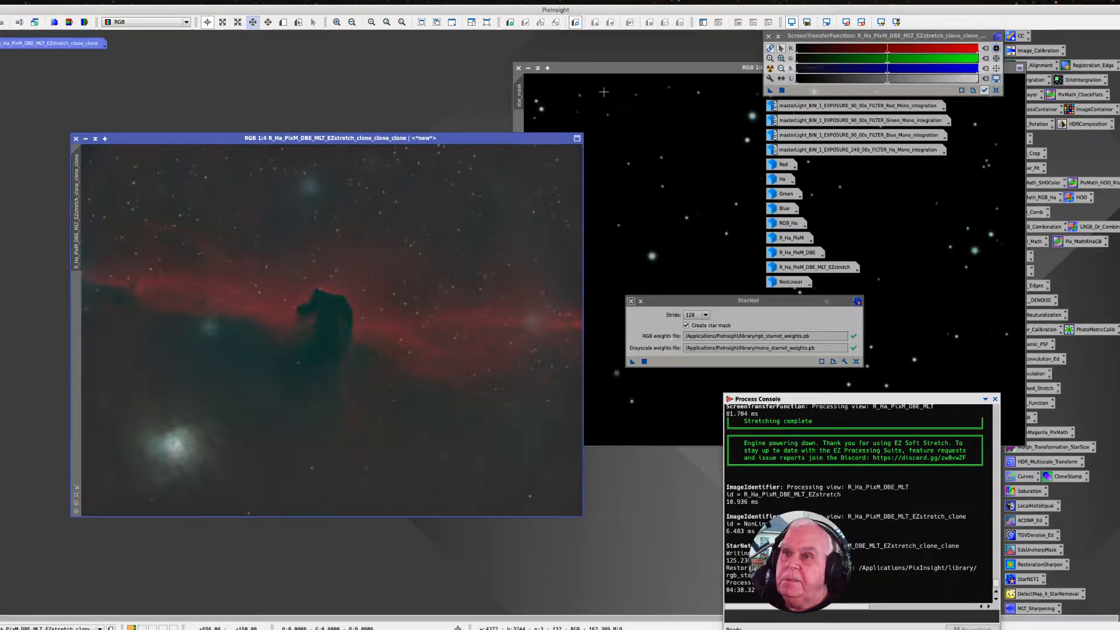
left_click_drag(444, 138, 420, 145)
Step: Delete the iconized original starless image R_Ha_PixM_DBE_MLT_EZstretch_clone_clone without saving it
right_click(21, 40)
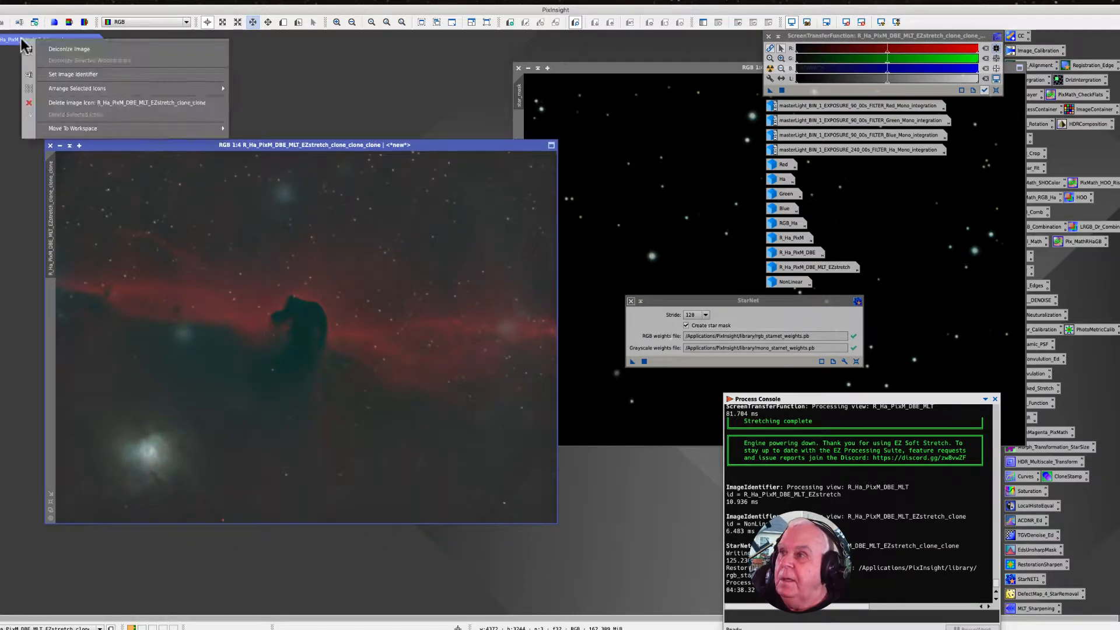
left_click(64, 102)
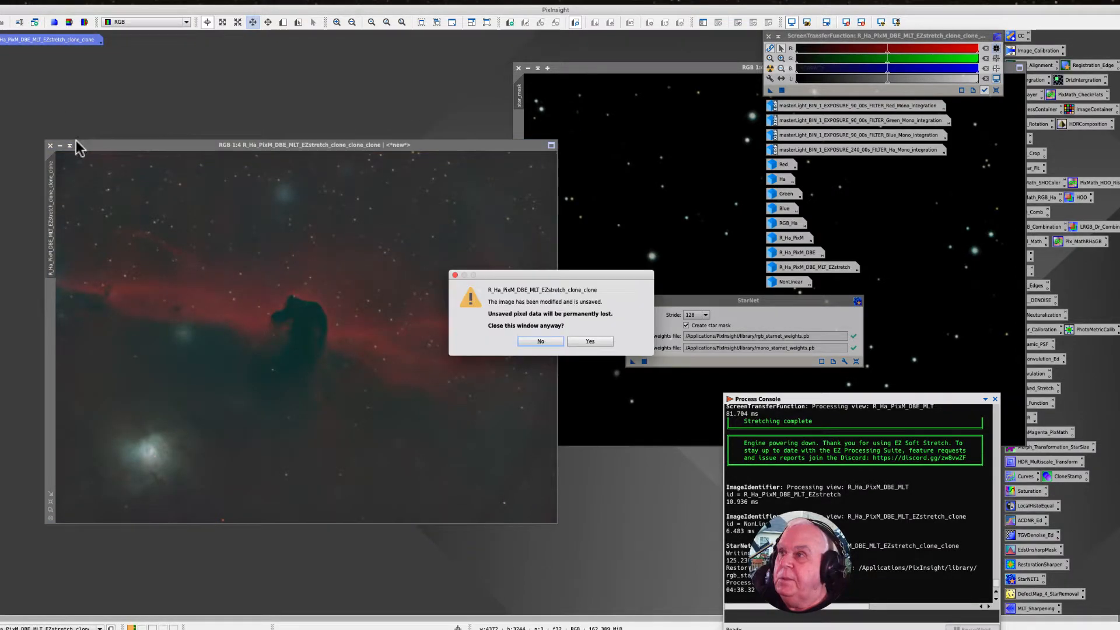
left_click(590, 345)
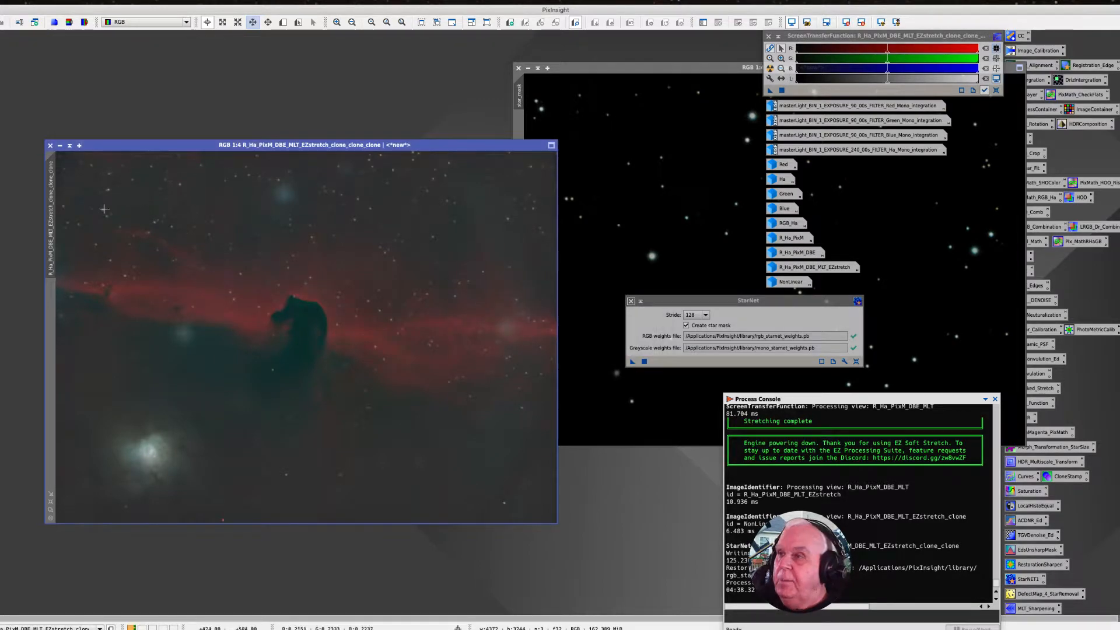
Step: Rename the remaining starless image as Starless_Horsehead
right_click(51, 232)
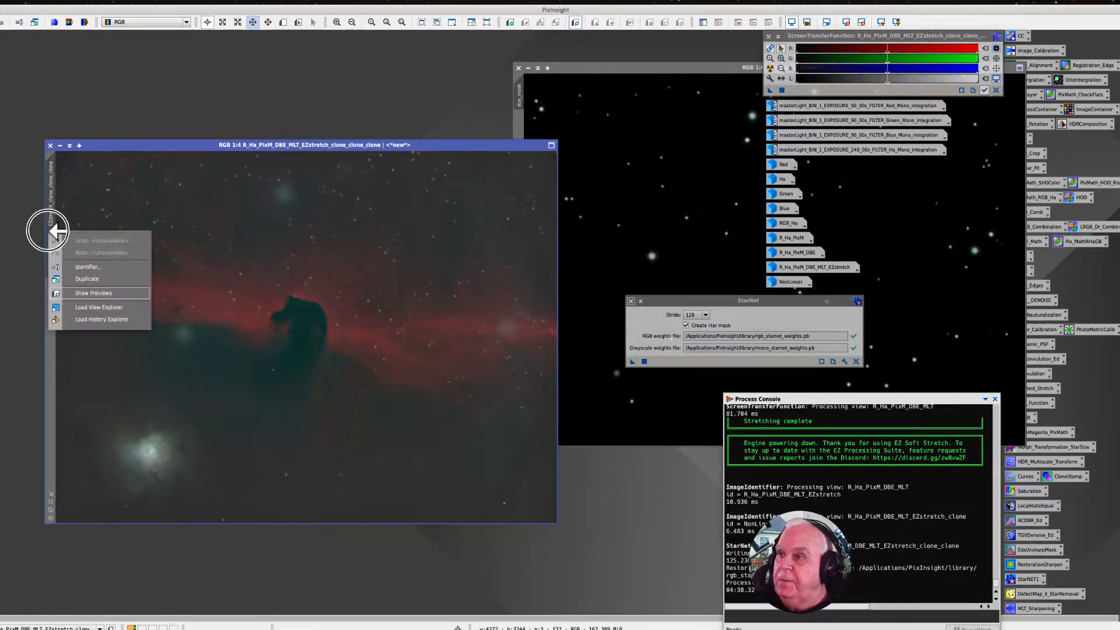
left_click(76, 267)
type("Ne")
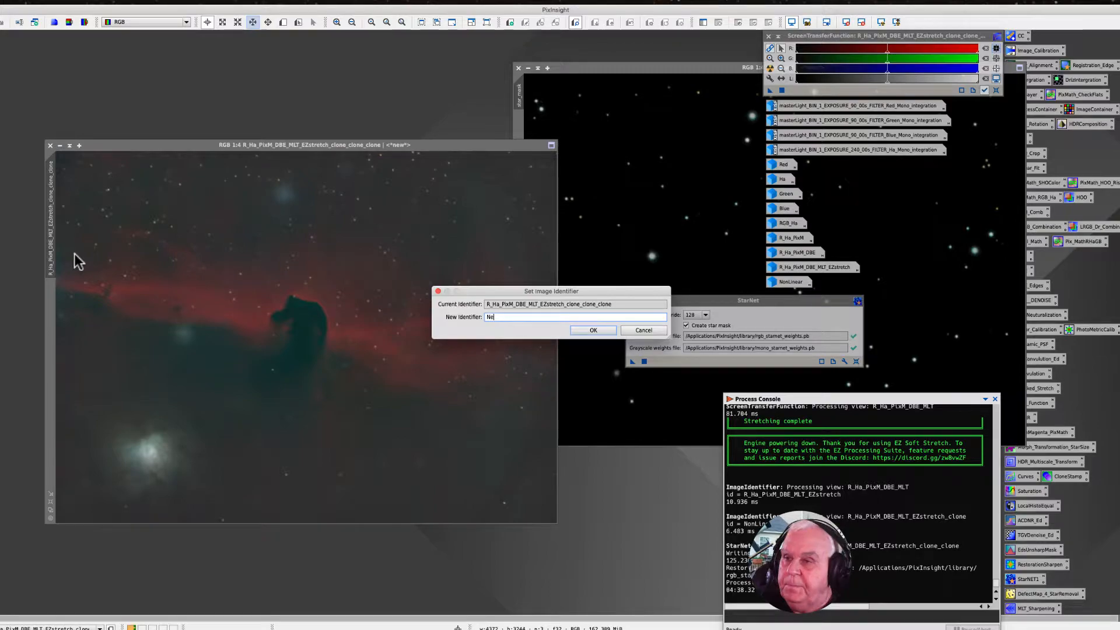
key("BackSpace")
key("BackSpace")
key("BackSpace")
type("Starless_Horsehead")
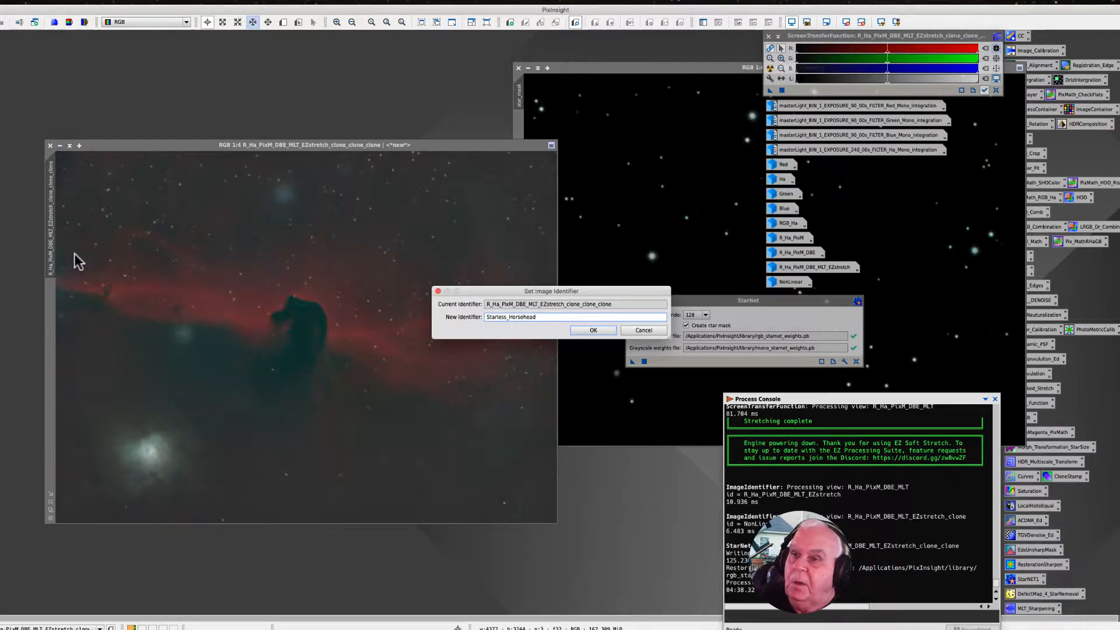
key("Return")
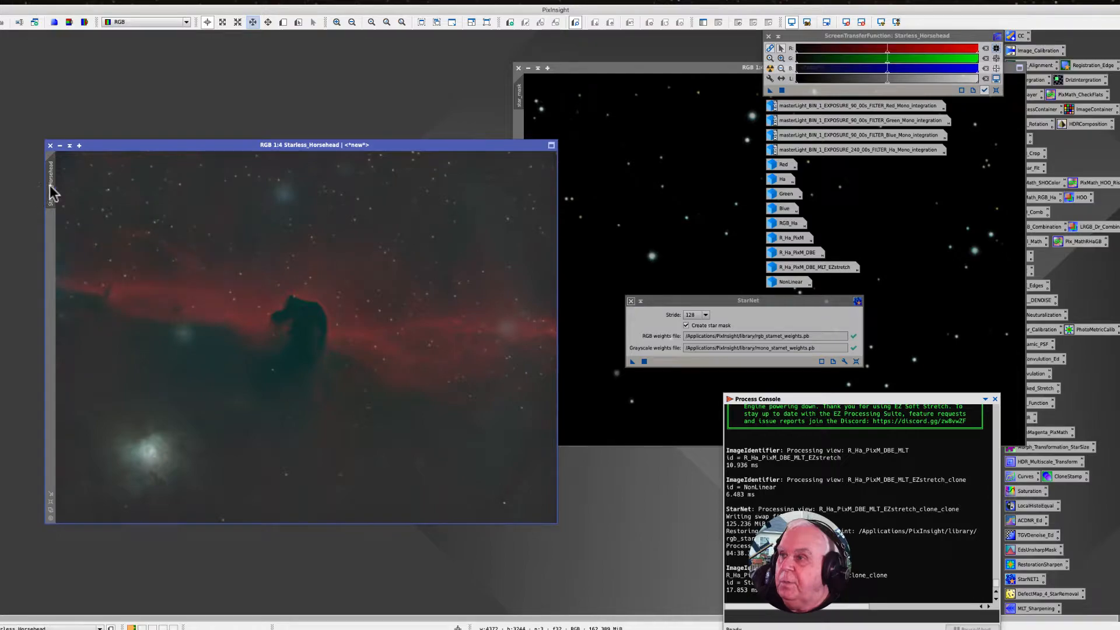
Step: Duplicate Starless_Horsehead and park the iconized original in the workspace corner, clear of the clone
left_click_drag(50, 187, 8, 211)
left_click(59, 145)
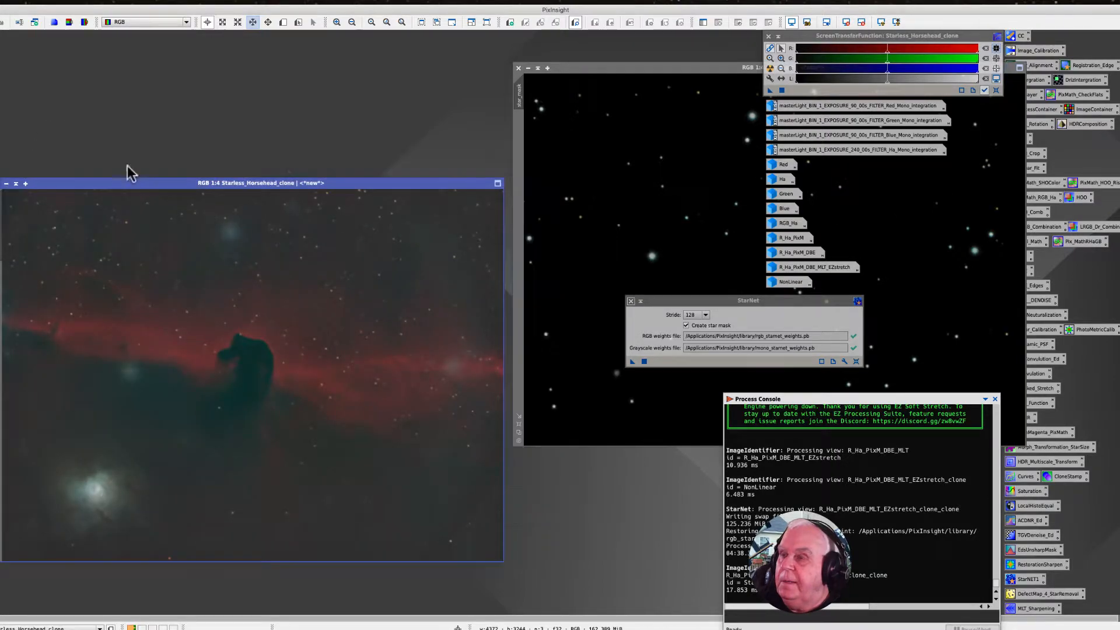
left_click_drag(334, 337, 18, 41)
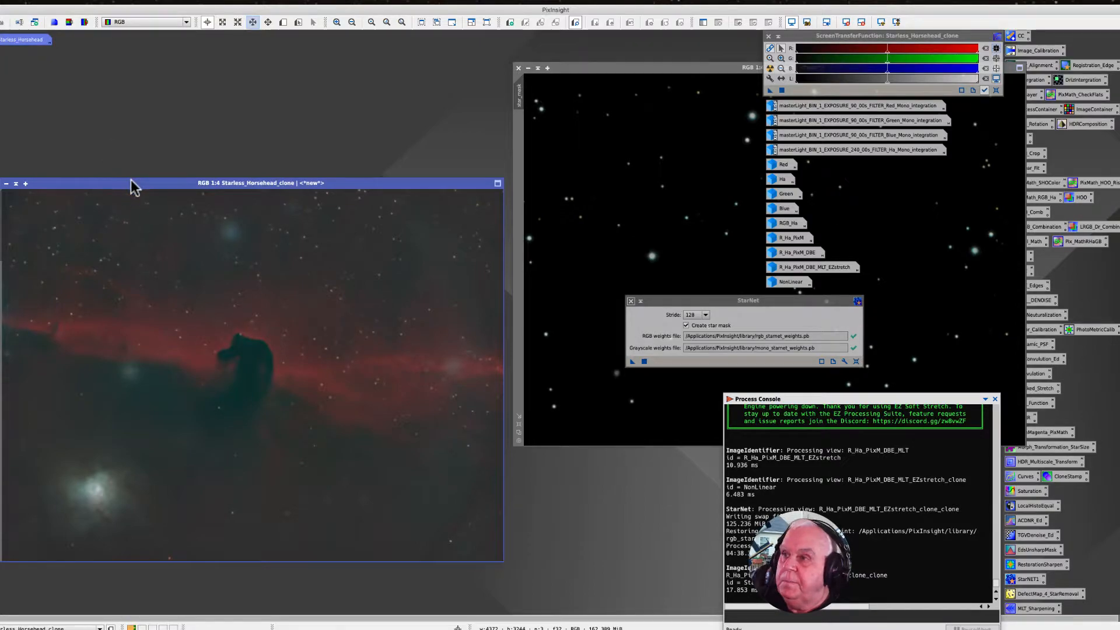
left_click_drag(129, 188, 137, 171)
Step: Rename the star_mask image as Stars_Horsehead
left_click_drag(584, 69, 531, 73)
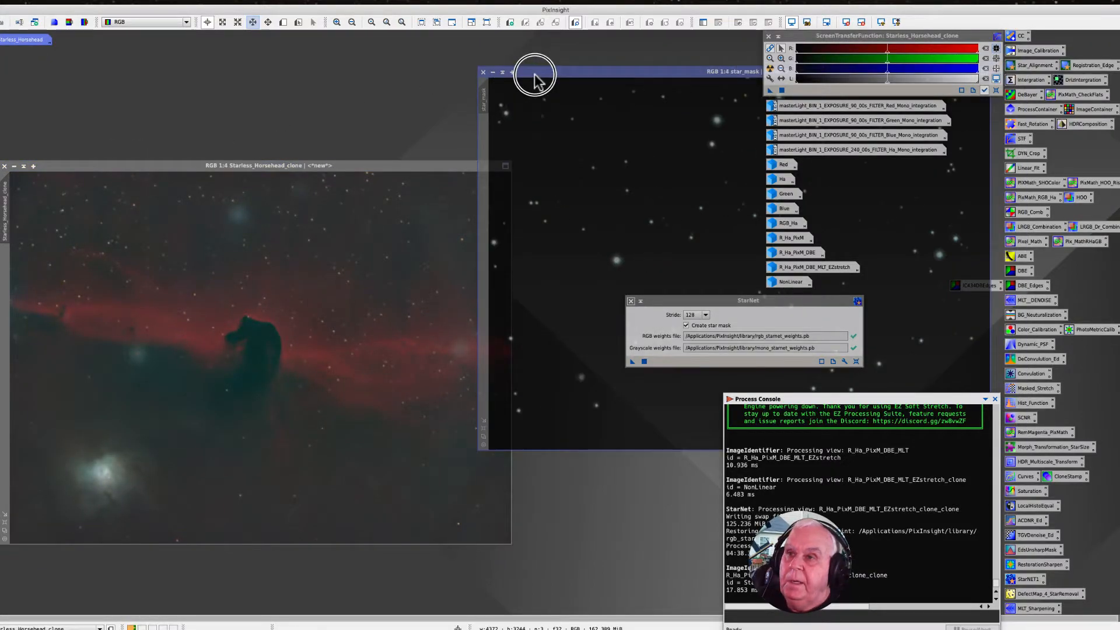
right_click(465, 99)
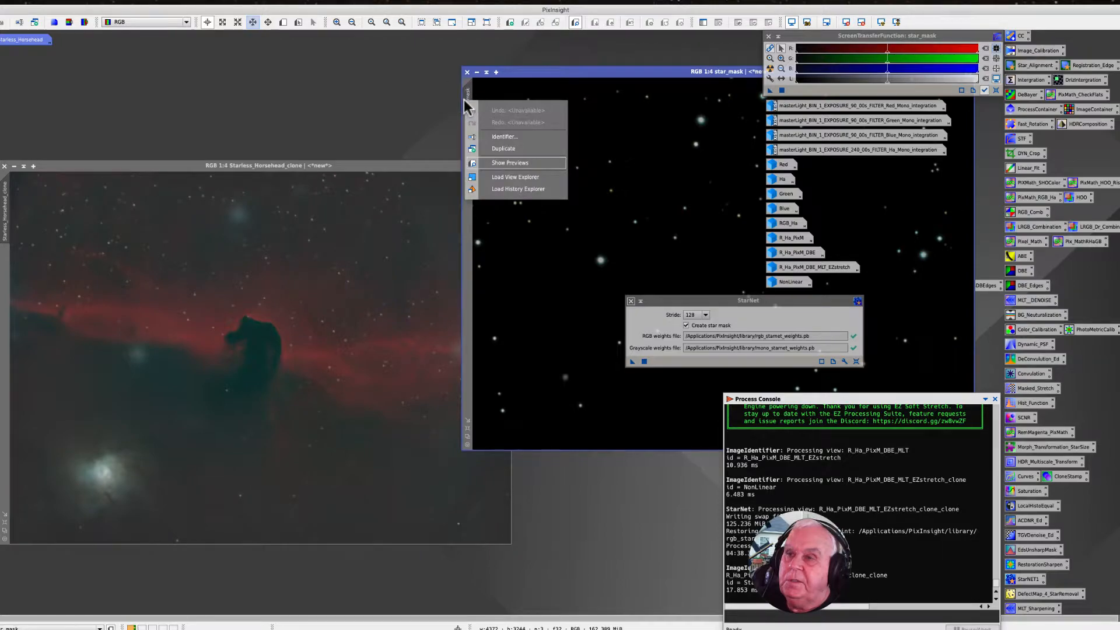
left_click(501, 137)
type("Stars_")
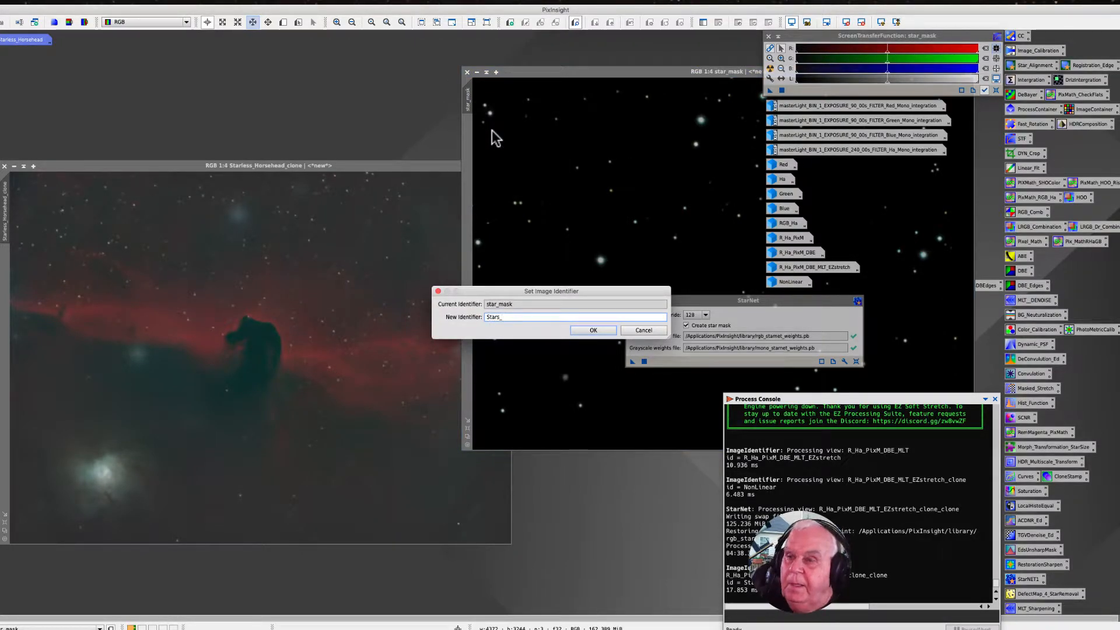
key("BackSpace")
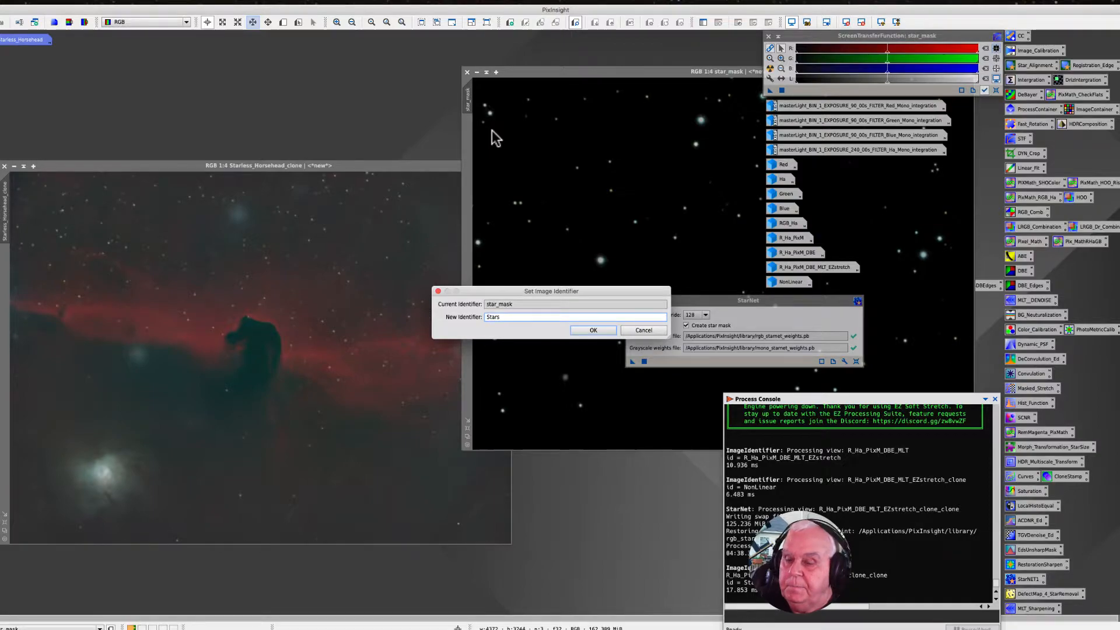
type("_Ho")
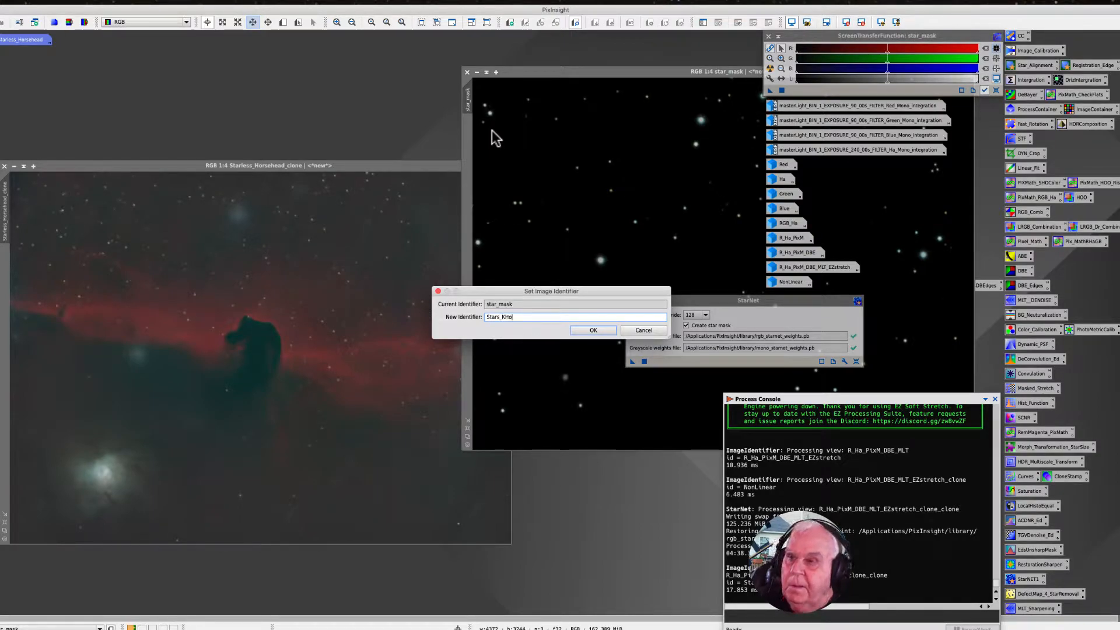
key("BackSpace")
key("BackSpace")
type("Hor")
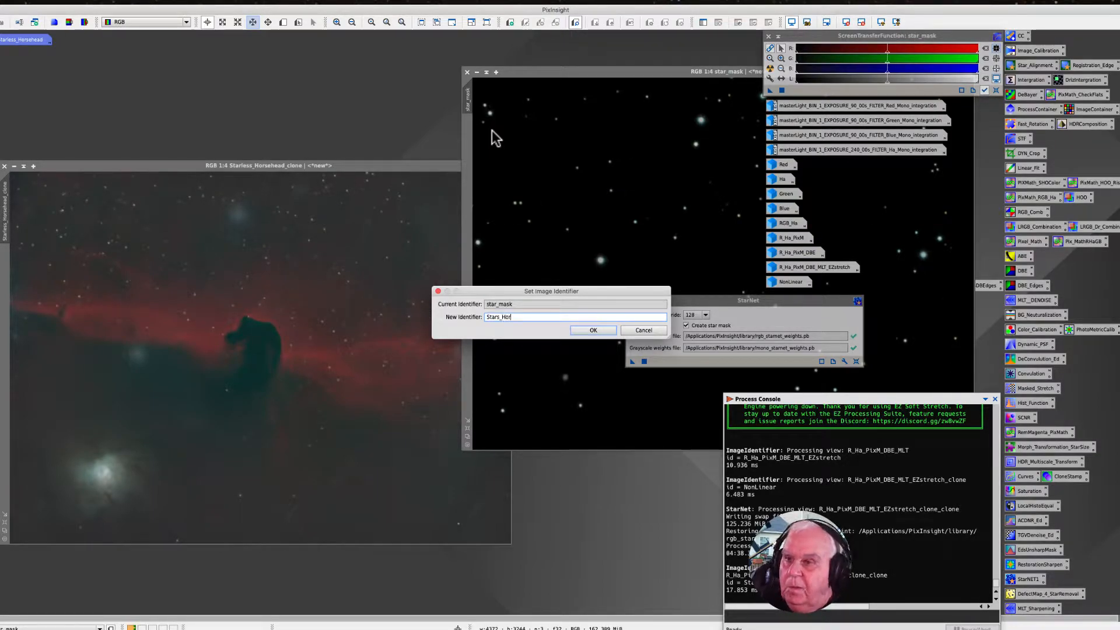
type("sehead")
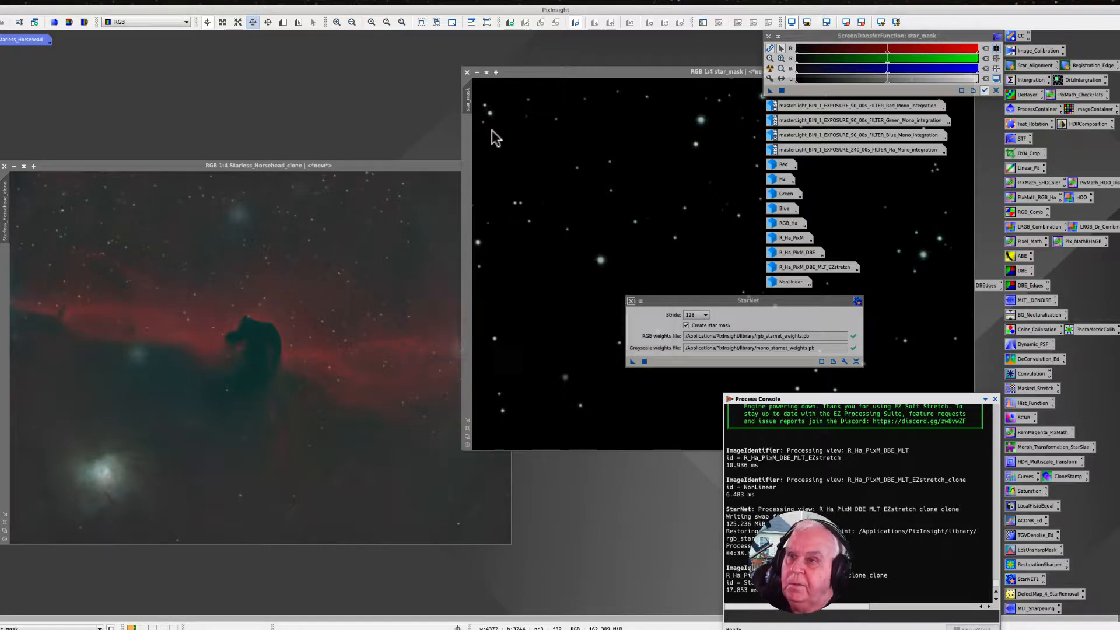
key("Return")
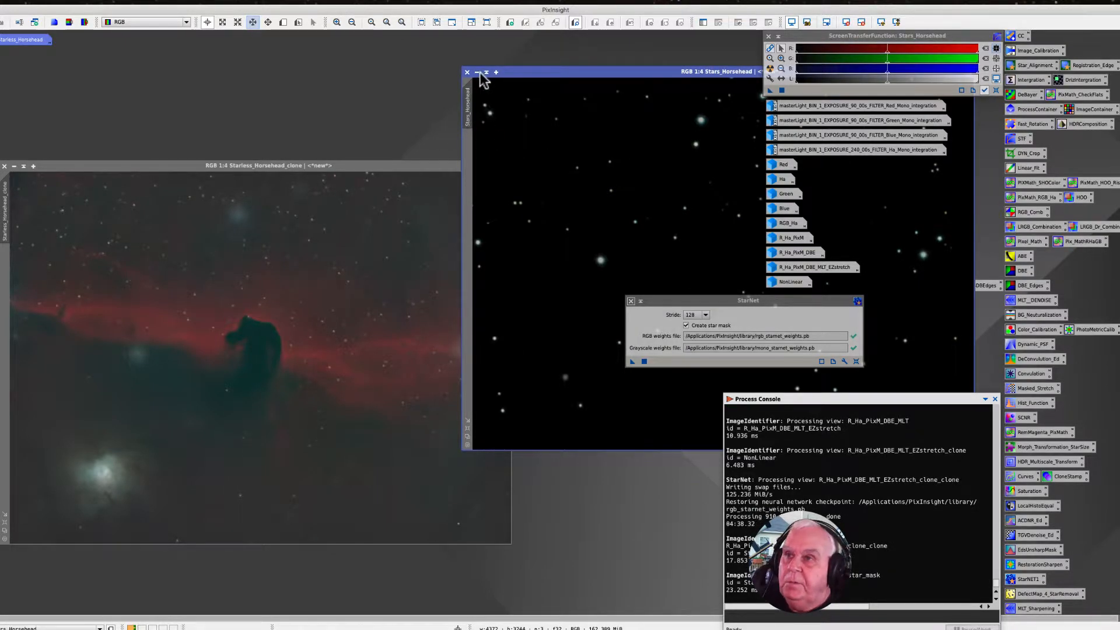
Step: Duplicate Stars_Horsehead and place the iconized original beneath the Starless_Horsehead icon
left_click_drag(470, 119, 345, 112)
left_click(477, 72)
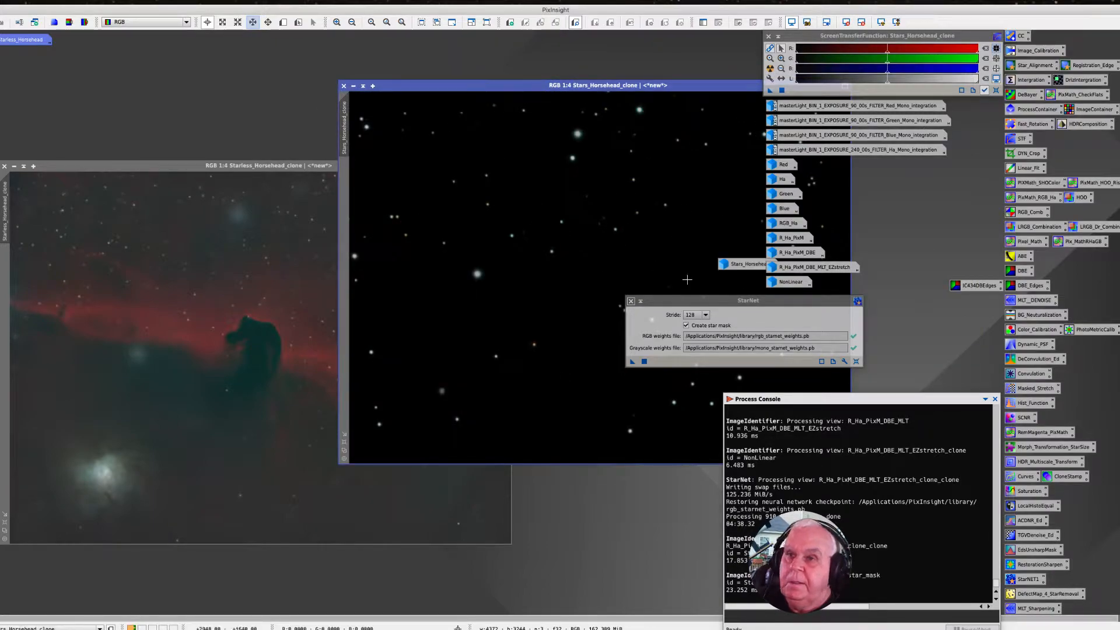
left_click_drag(738, 263, 10, 61)
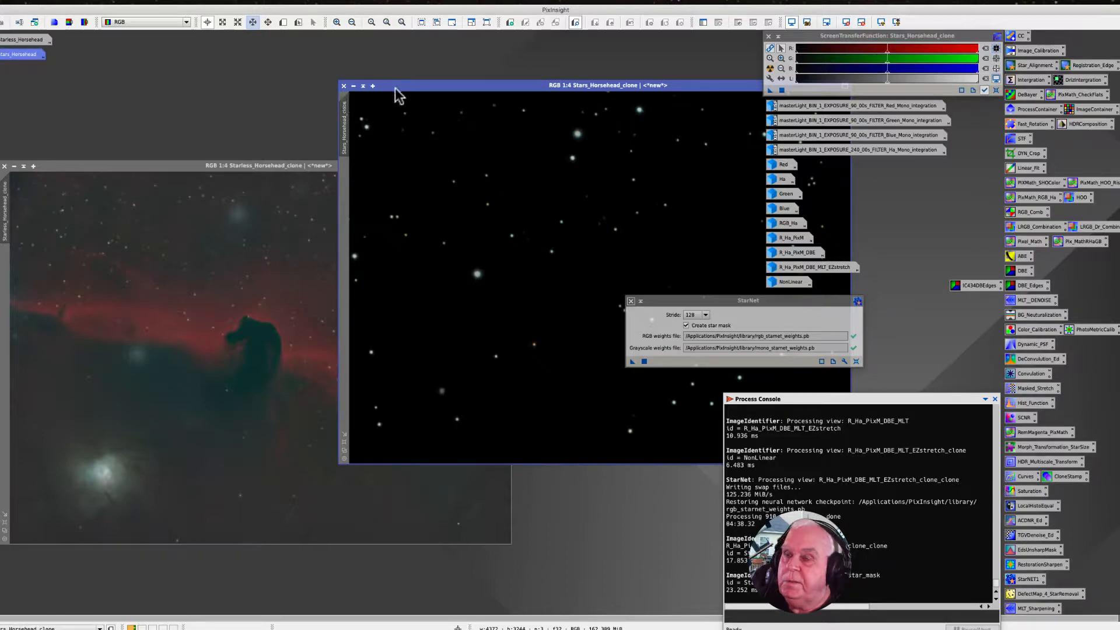
Step: Close the StarNet process and iconize Stars_Horsehead_clone, placing its icon beneath the NonLinear icon
left_click(354, 87)
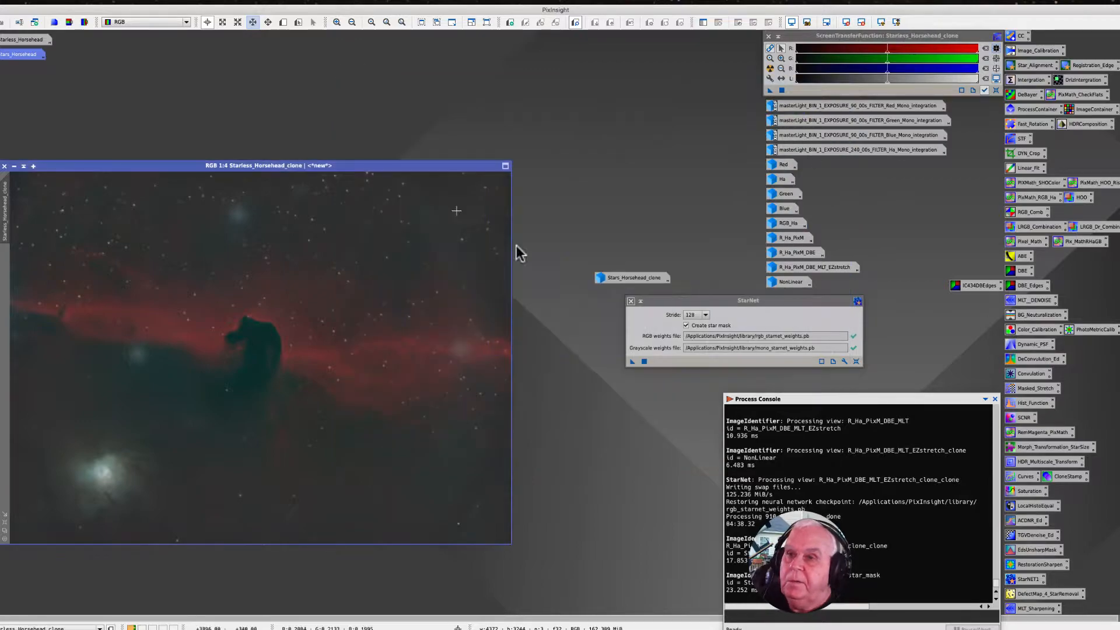
left_click(630, 300)
left_click_drag(632, 276, 805, 303)
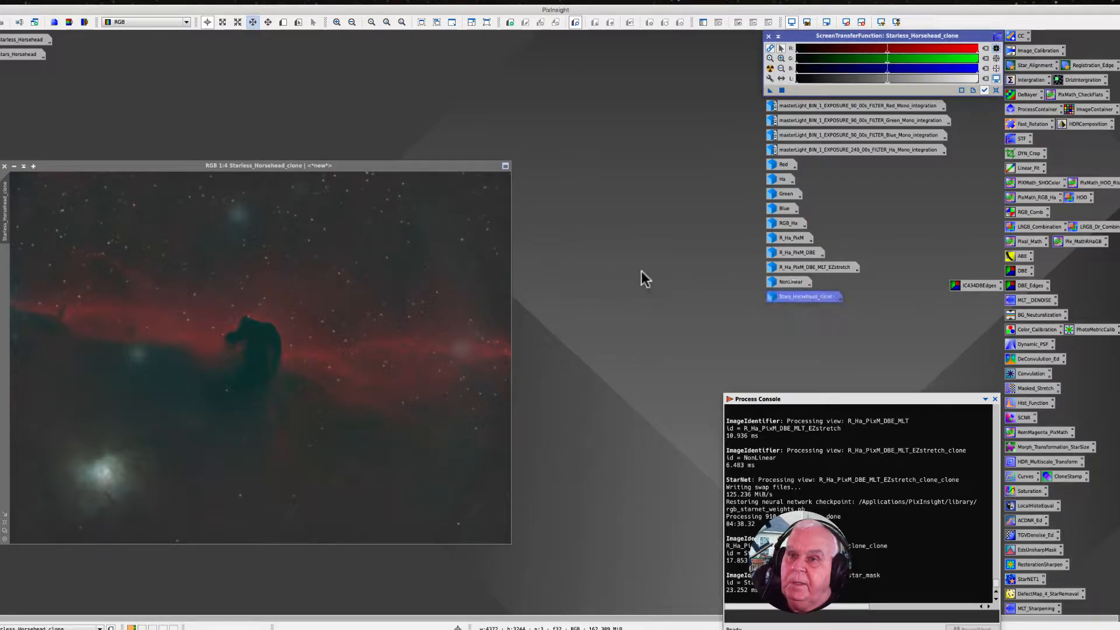
Step: Enlarge the Starless_Horsehead_clone window and position it in the free workspace beside the image icons
left_click_drag(150, 167, 280, 47)
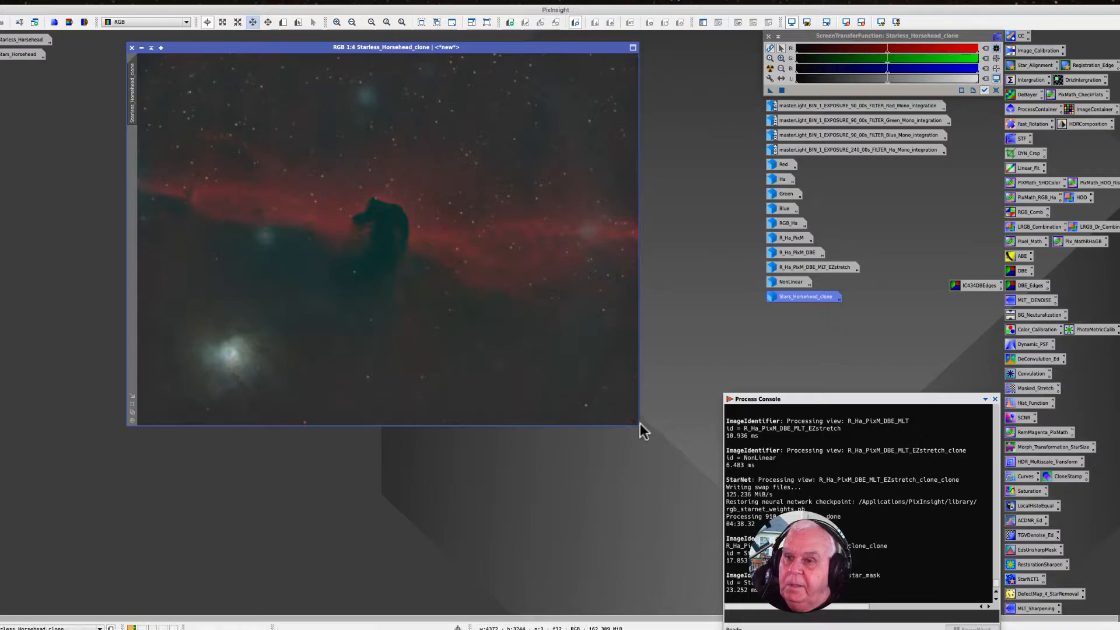
left_click_drag(638, 423, 756, 533)
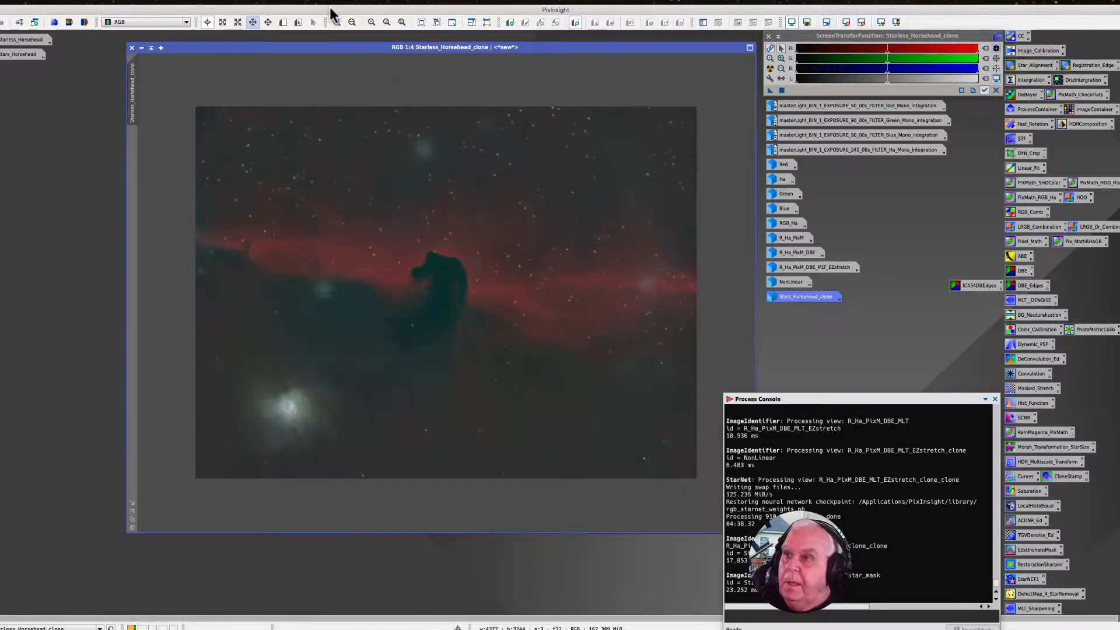
left_click_drag(282, 45, 230, 47)
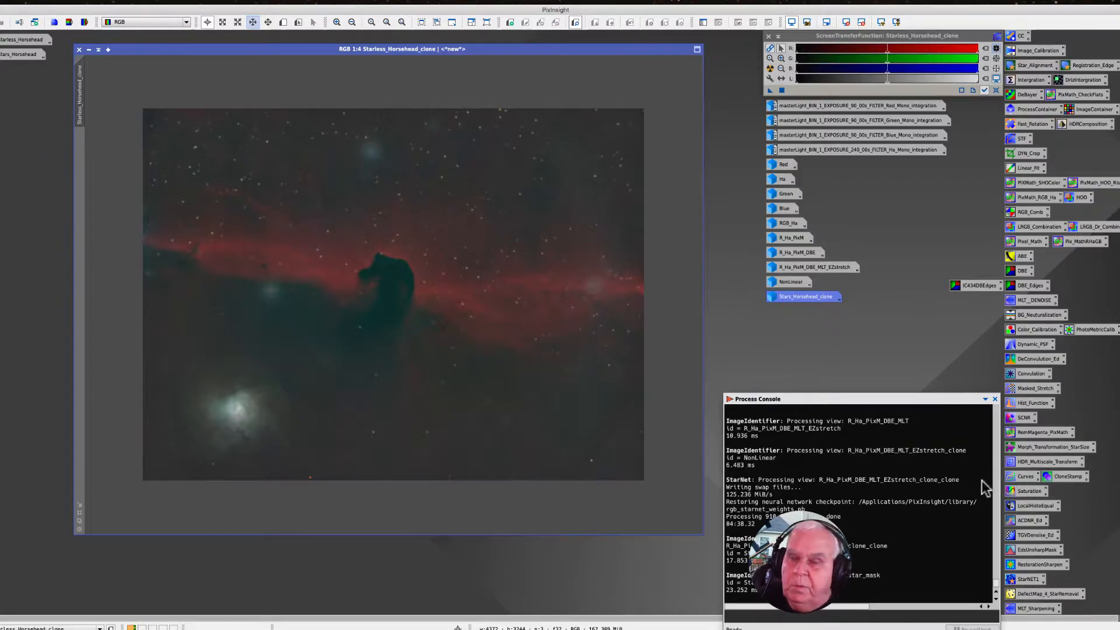
Step: Open the CurvesTransformation process from the full list of processes
left_click(183, 2)
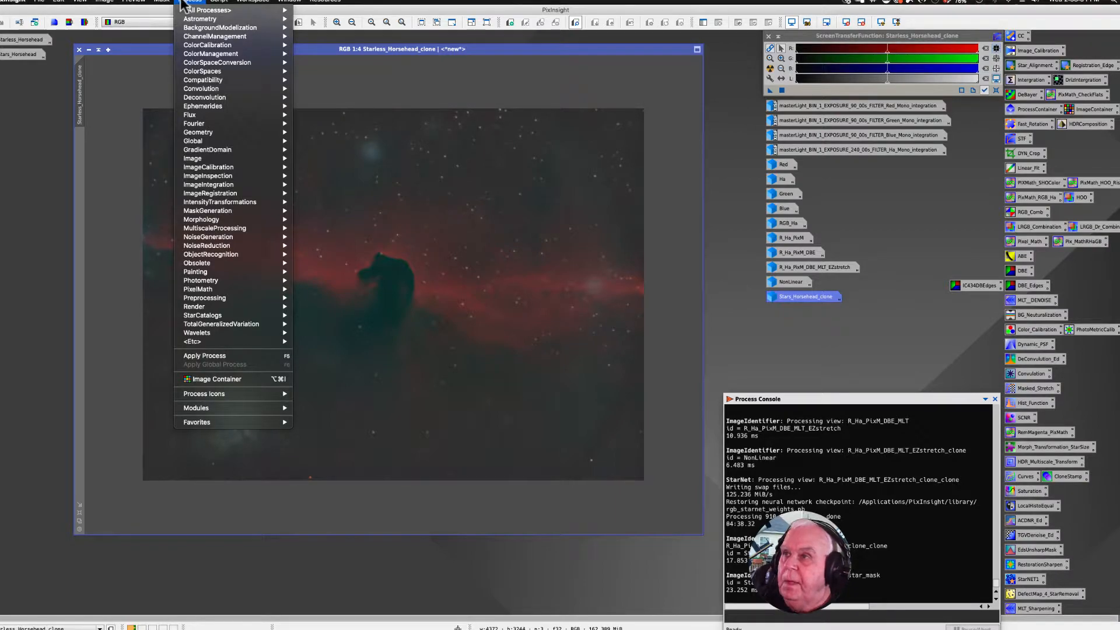
mouse_move(188, 10)
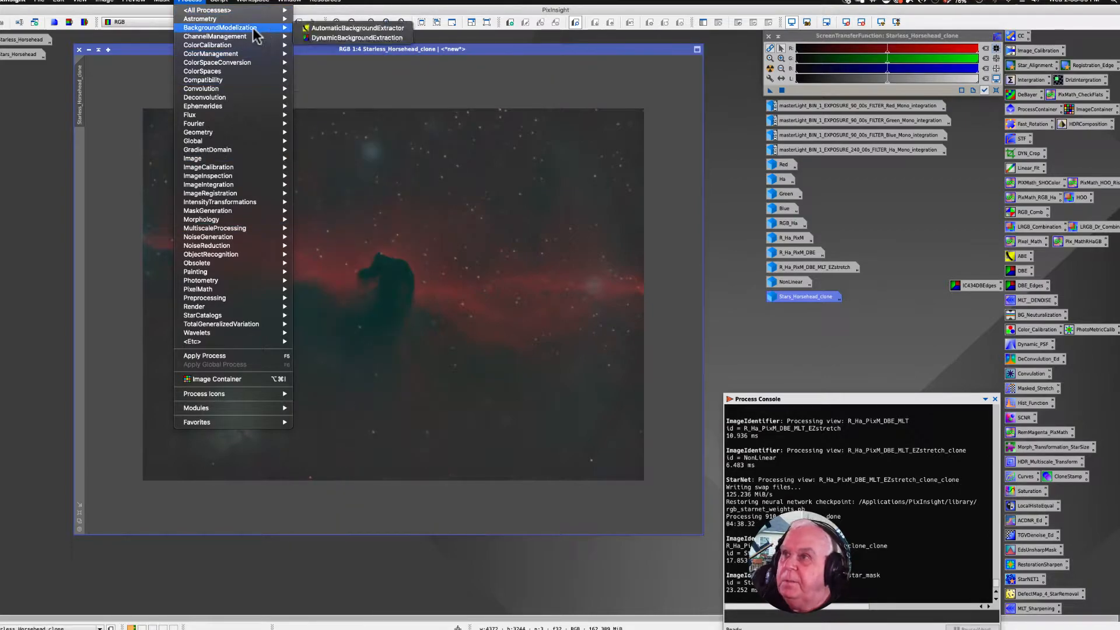
mouse_move(226, 12)
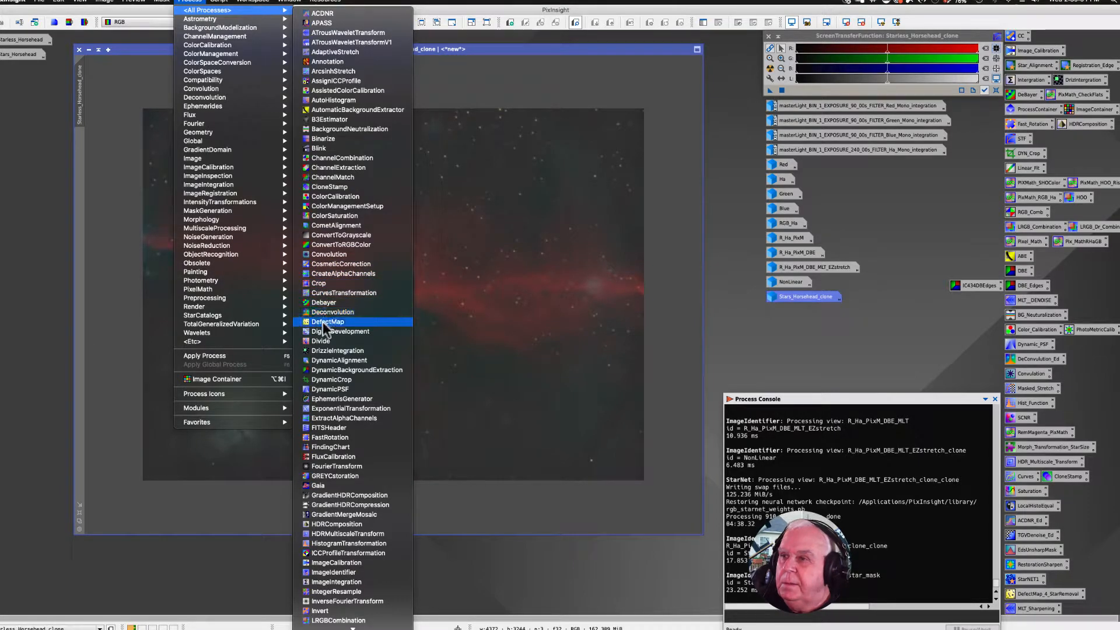
left_click(320, 293)
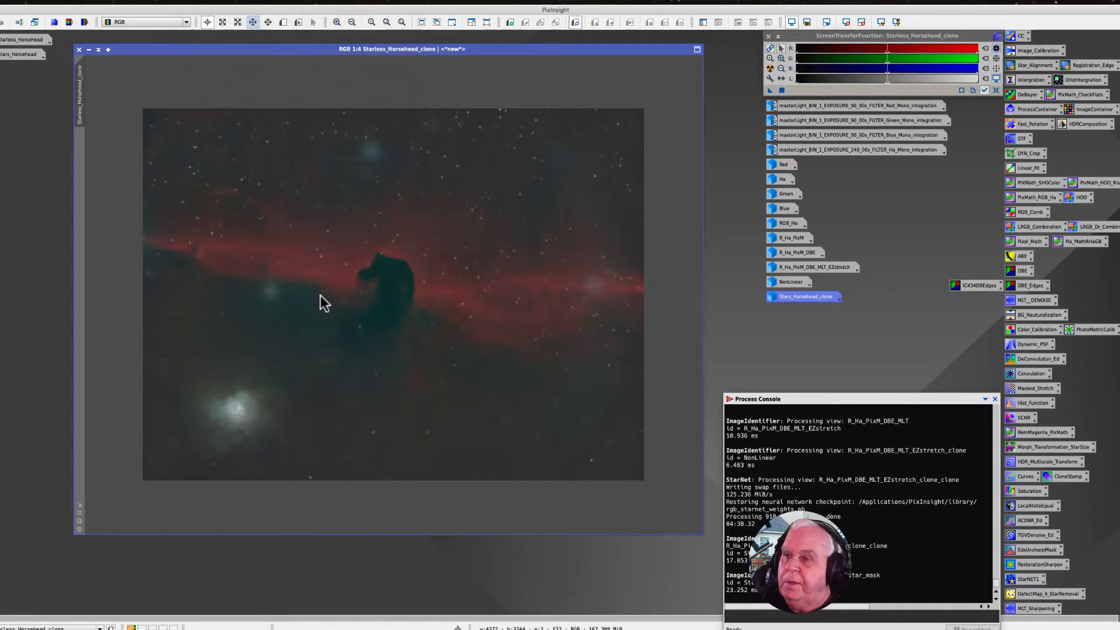
Step: Reposition the CurvesTransformation window and open a real-time preview of Starless_Horsehead_clone
left_click_drag(652, 94, 593, 107)
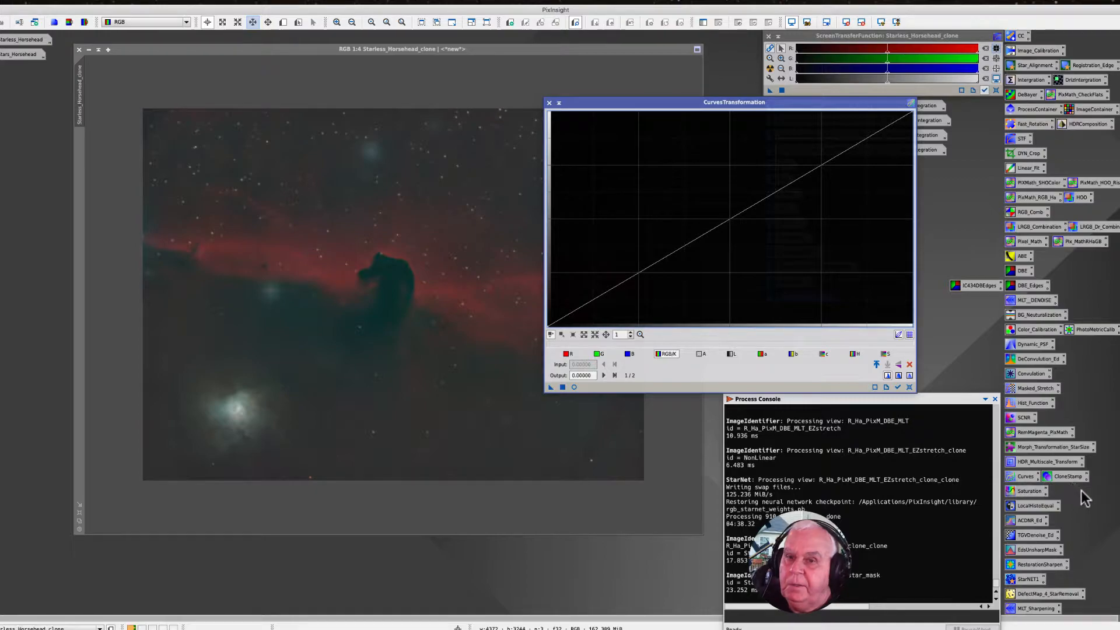
left_click_drag(621, 105, 639, 98)
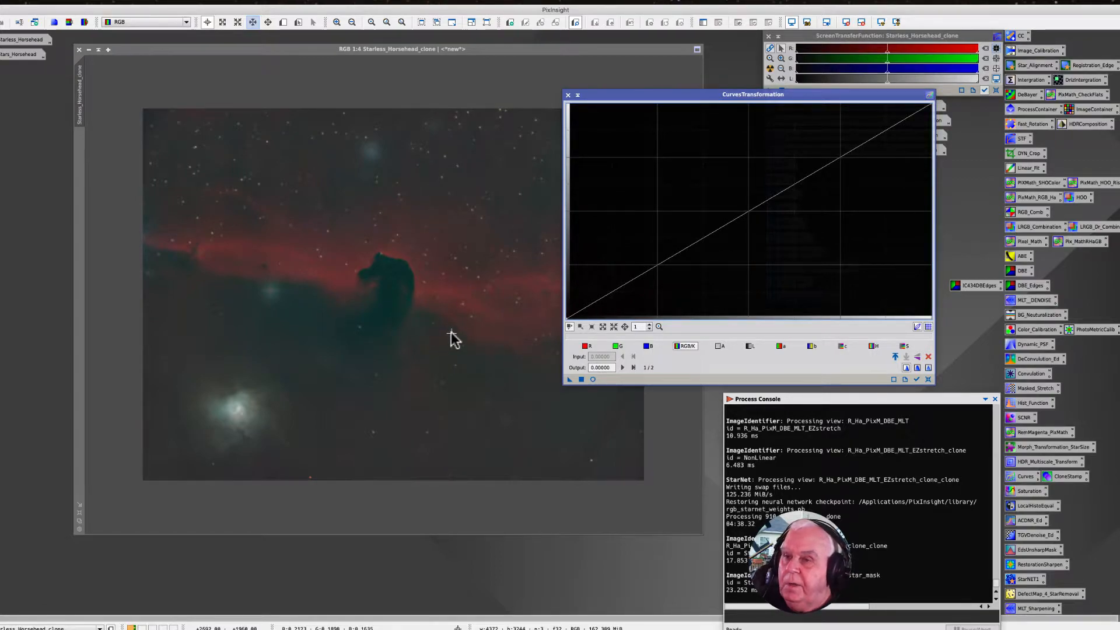
left_click(593, 380)
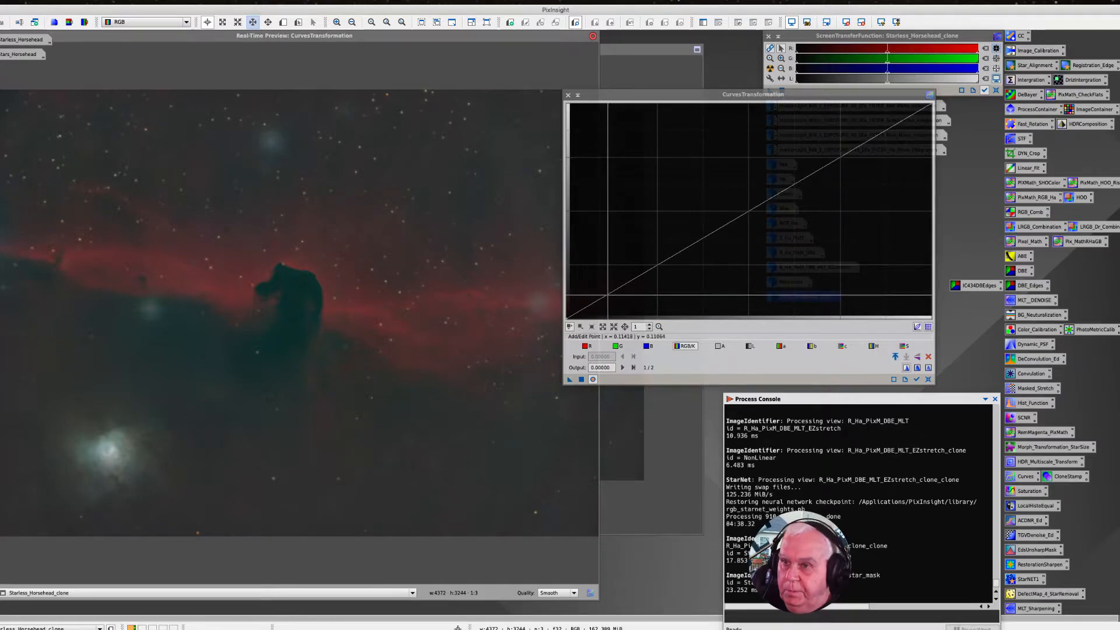
Step: Shape an RGB/K S-curve with points at about 0.114 input, 0.098 output and 0.373 input, 0.513 output, and apply it to Starless_Horsehead_clone
left_click(608, 296)
left_click_drag(608, 295, 607, 298)
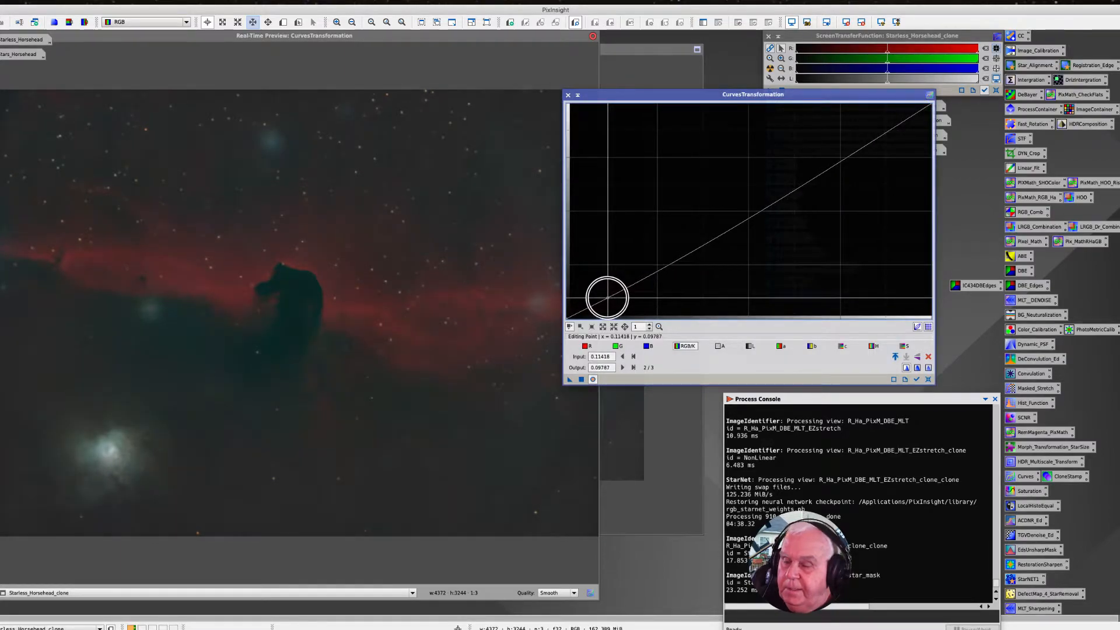
left_click_drag(739, 224, 701, 209)
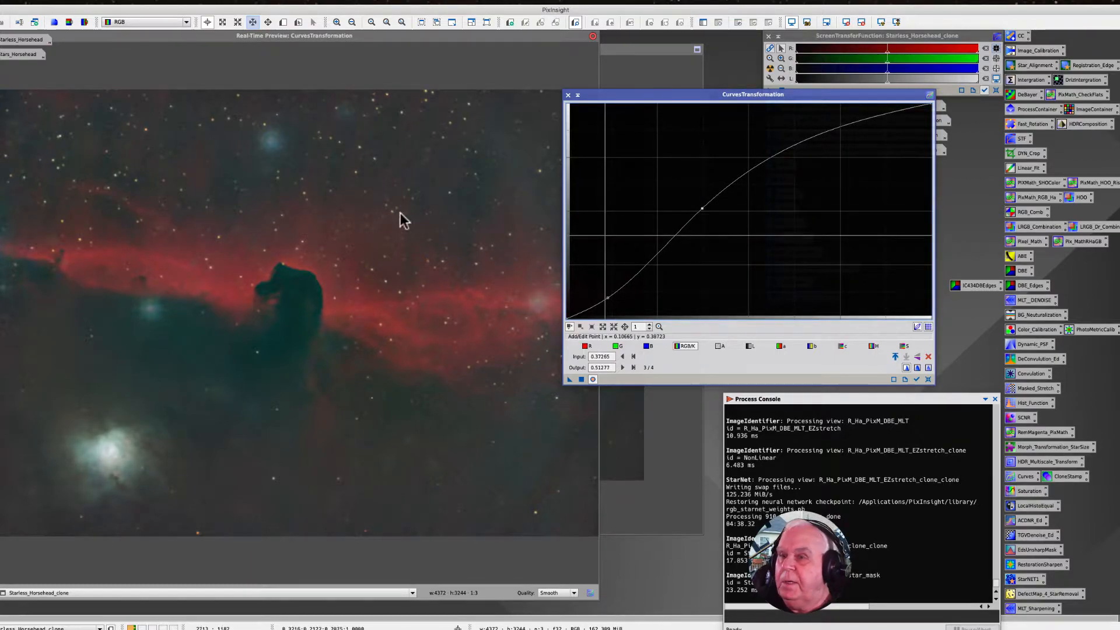
left_click(581, 379)
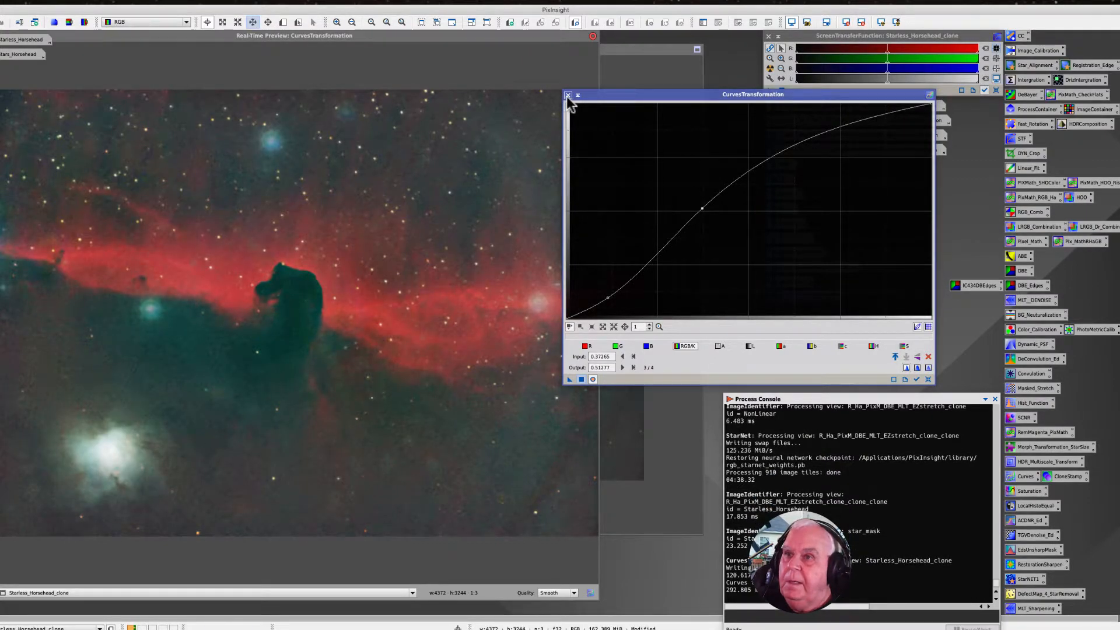
Step: Close CurvesTransformation and the real-time preview, and reposition the Starless_Horsehead_clone window
left_click(568, 94)
double_click(167, 37)
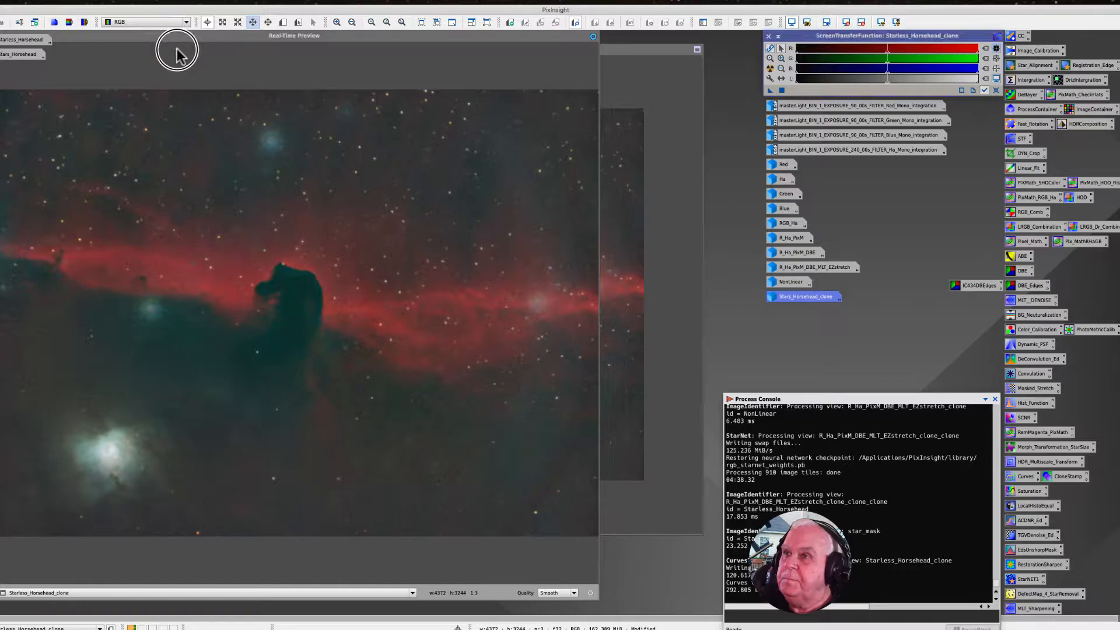
left_click(84, 92)
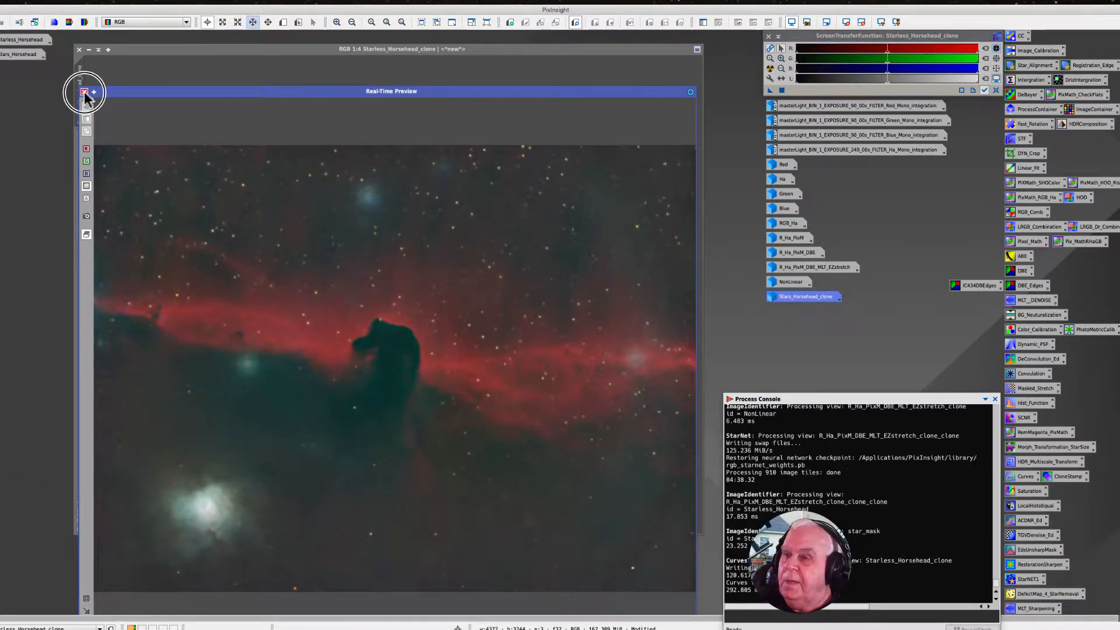
left_click(175, 47)
left_click_drag(175, 48, 153, 49)
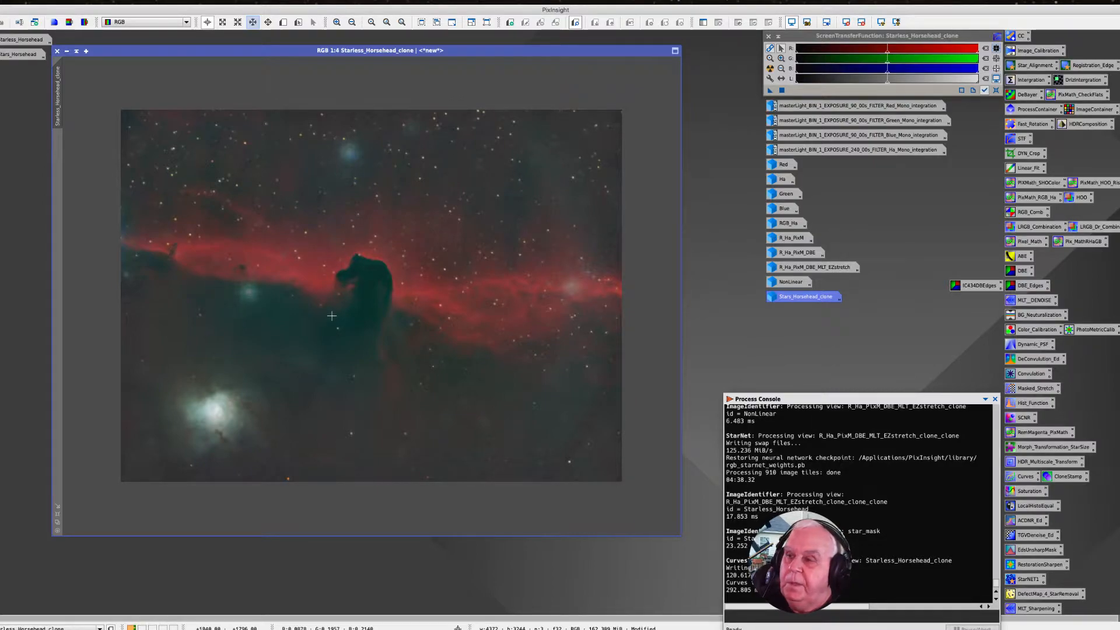
Step: Open the CloneStamp process, place its dialog over the image's upper-right corner, and reset its parameters
scroll(336, 318, "up", 3)
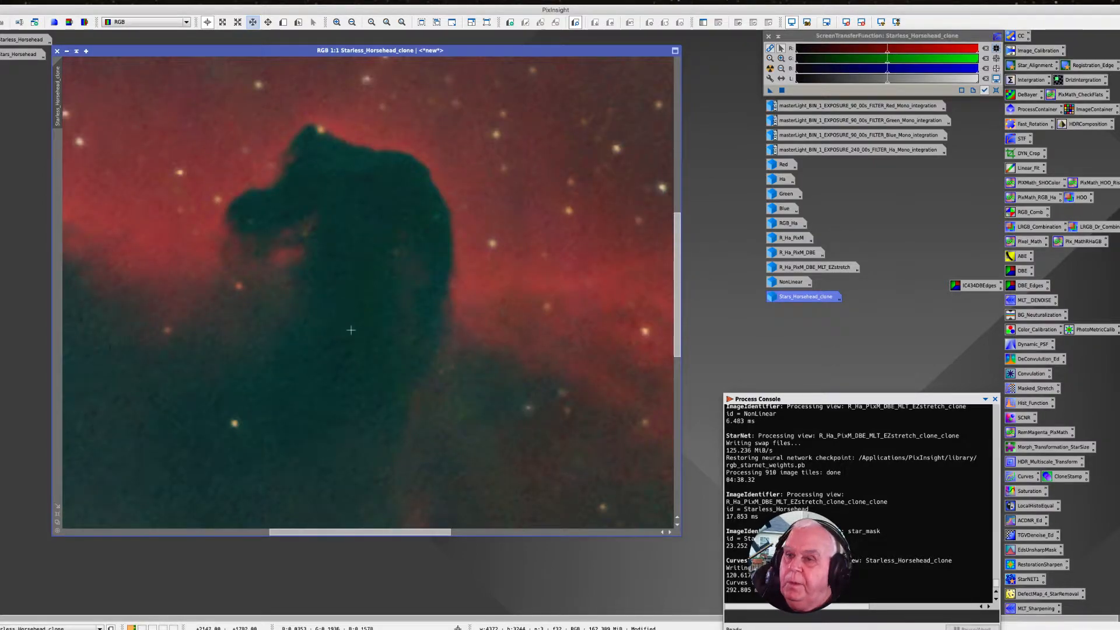
left_click_drag(678, 295, 664, 93)
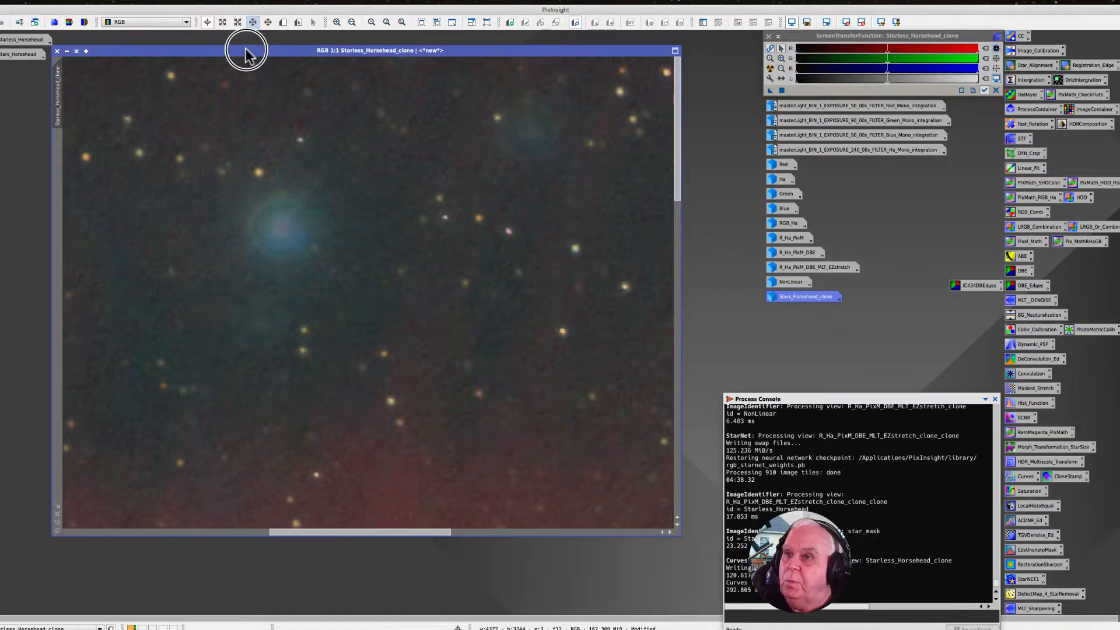
left_click_drag(245, 50, 208, 51)
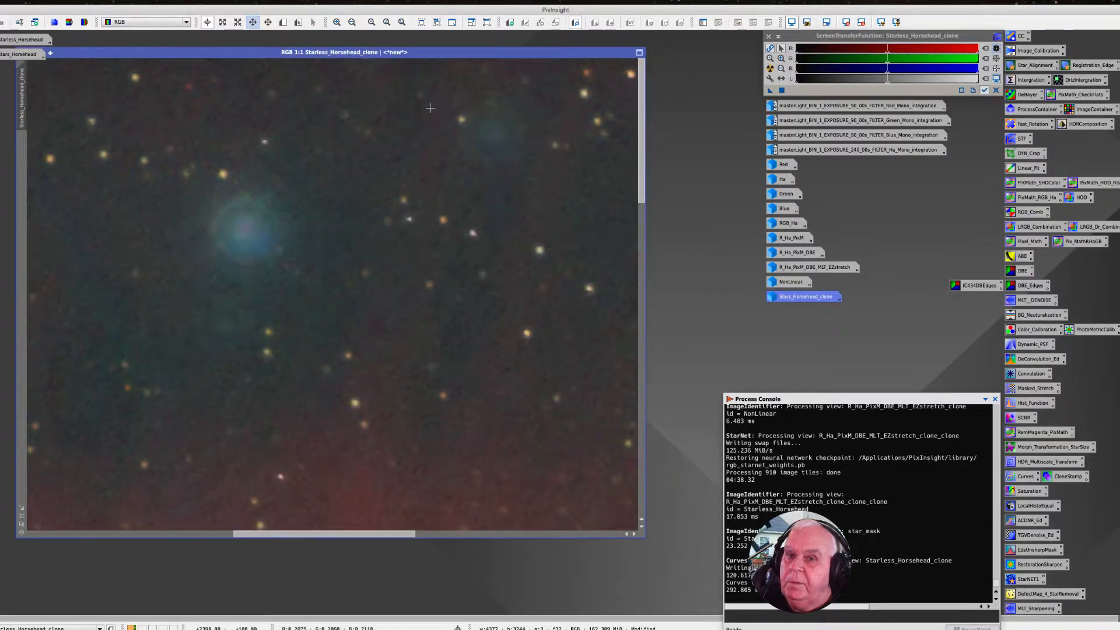
left_click(188, 3)
mouse_move(190, 10)
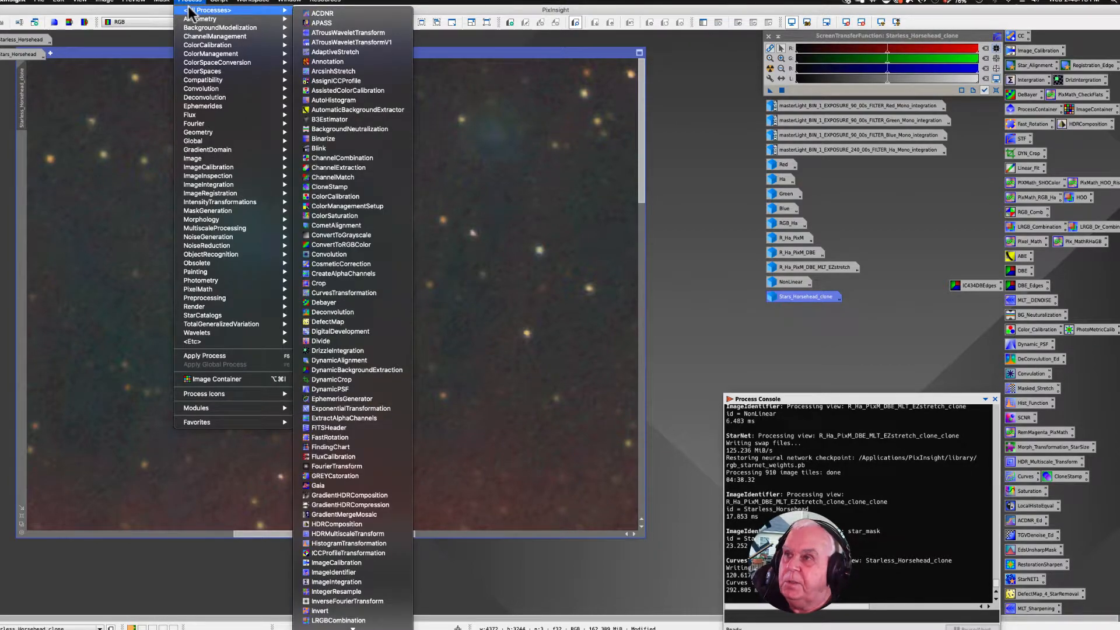
left_click(324, 186)
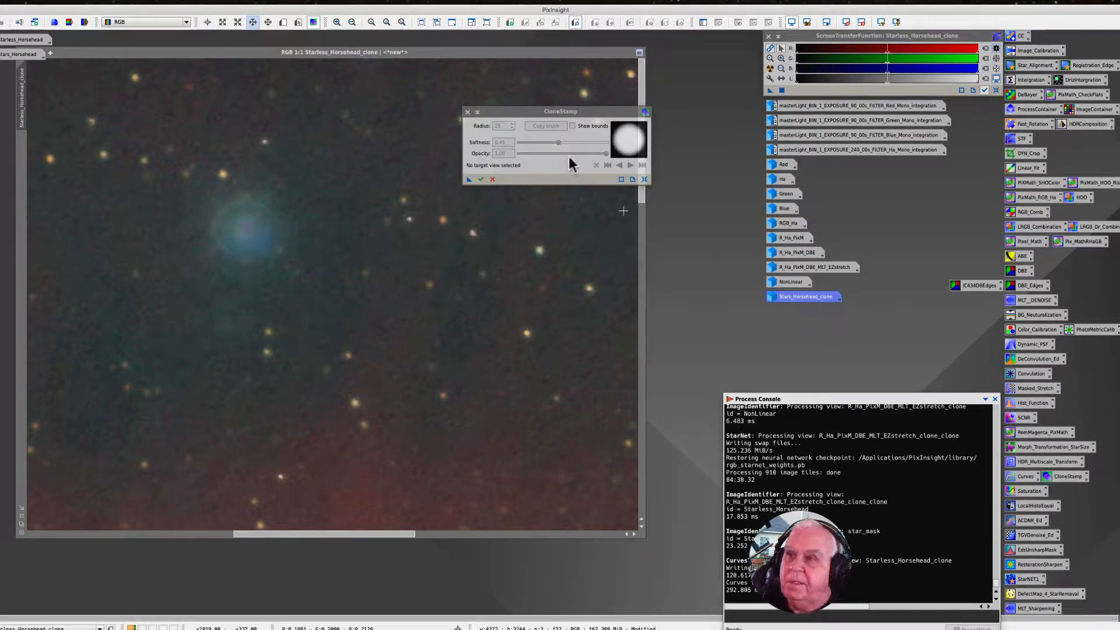
left_click_drag(505, 110, 577, 65)
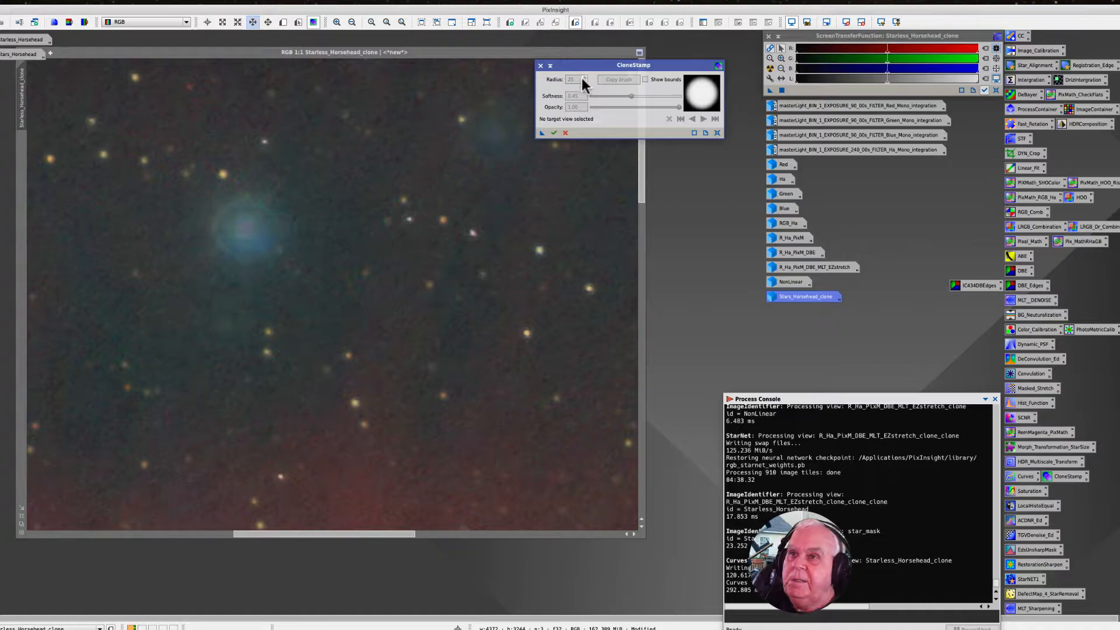
left_click(717, 133)
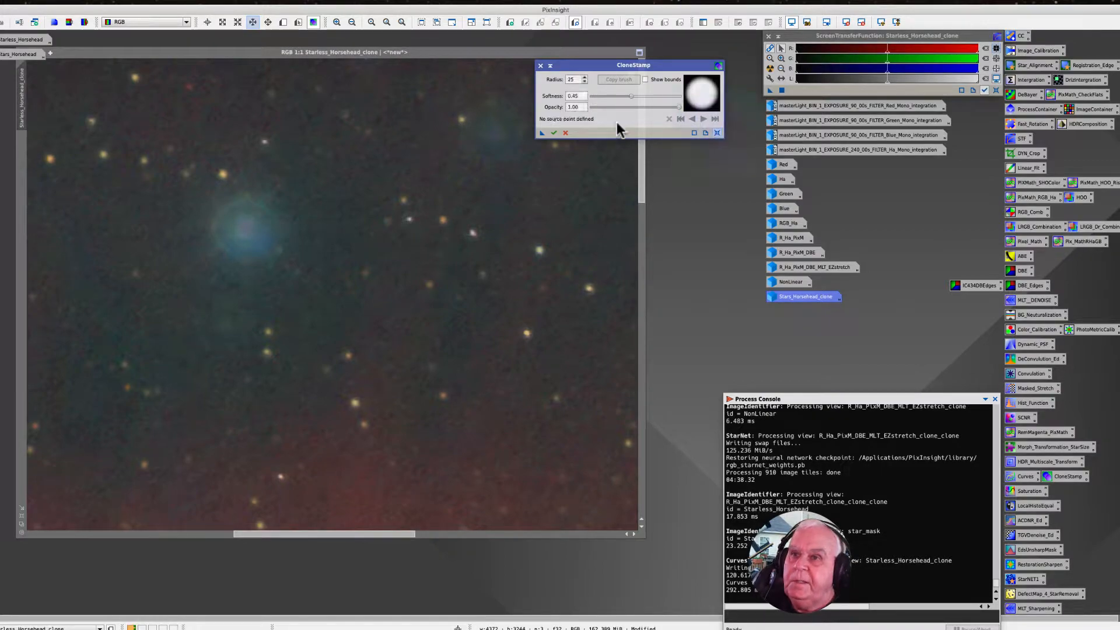
Step: Set the clone radius to 50 and stamp a nearby source area over the star beside the faint blue glow near the image's top edge
double_click(577, 79)
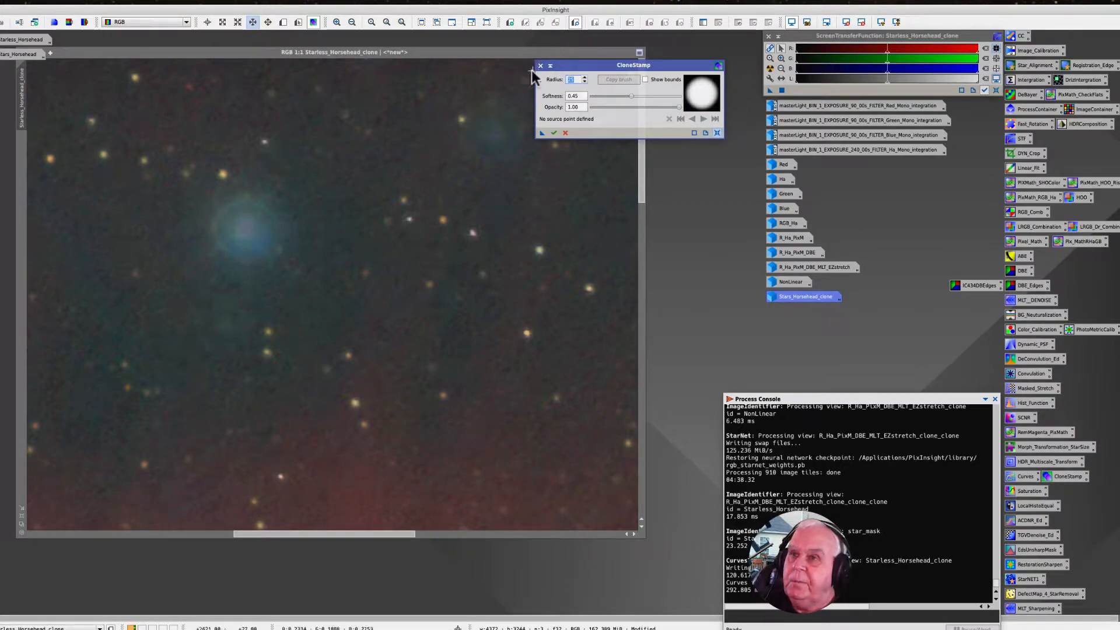
type("50")
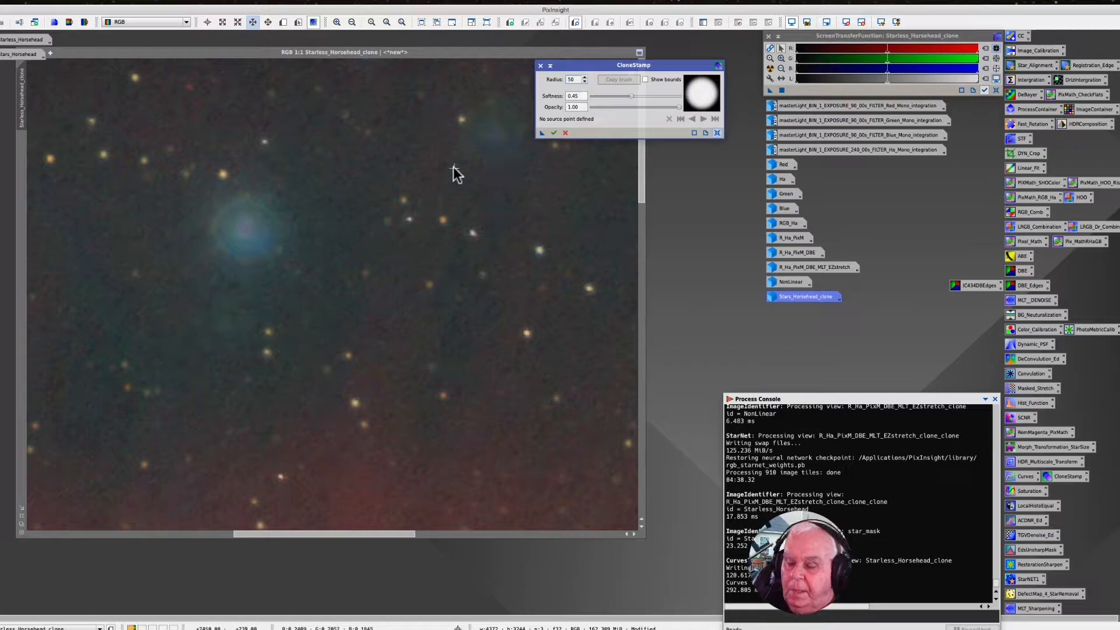
left_click(494, 151, "ctrl")
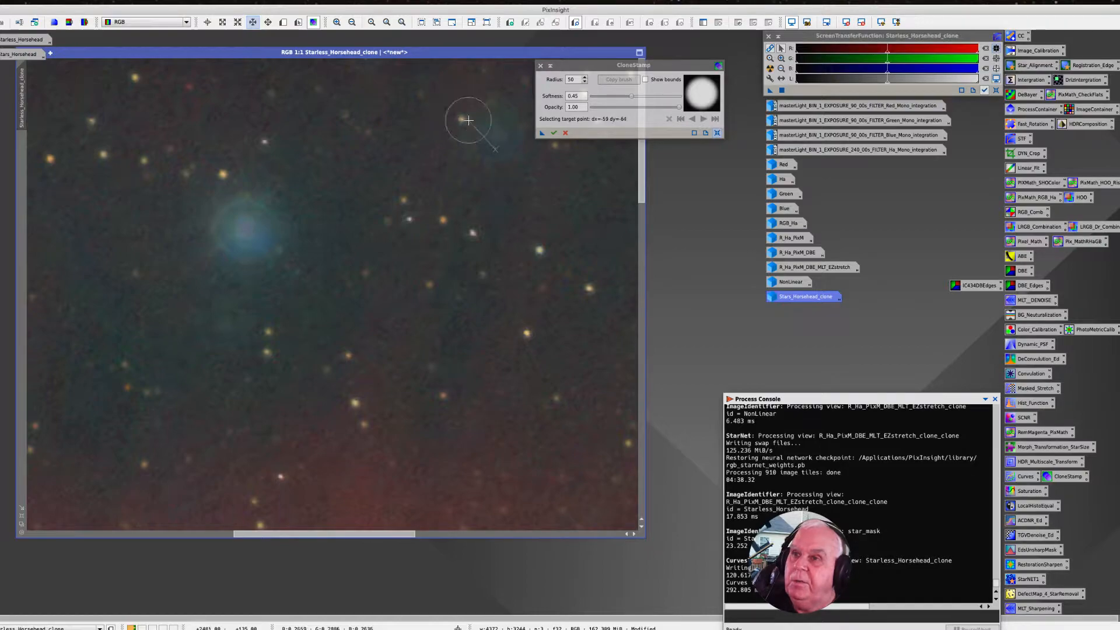
left_click(462, 119)
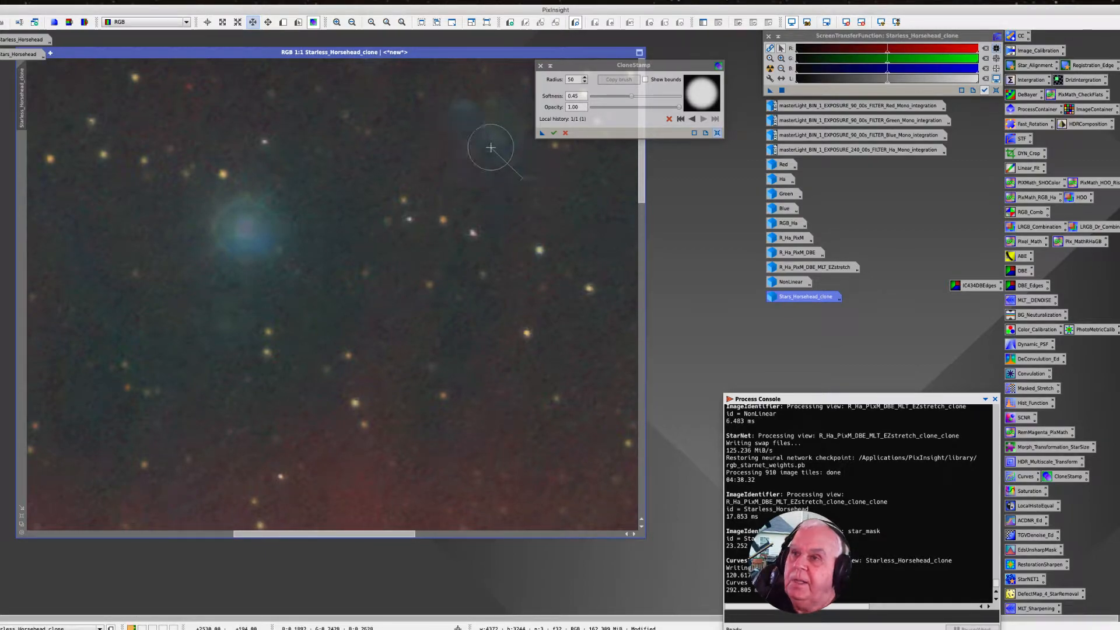
Step: Set the clone radius to 20 and cover the small star above the large blue halo with adjacent background
left_click(572, 80)
type("20")
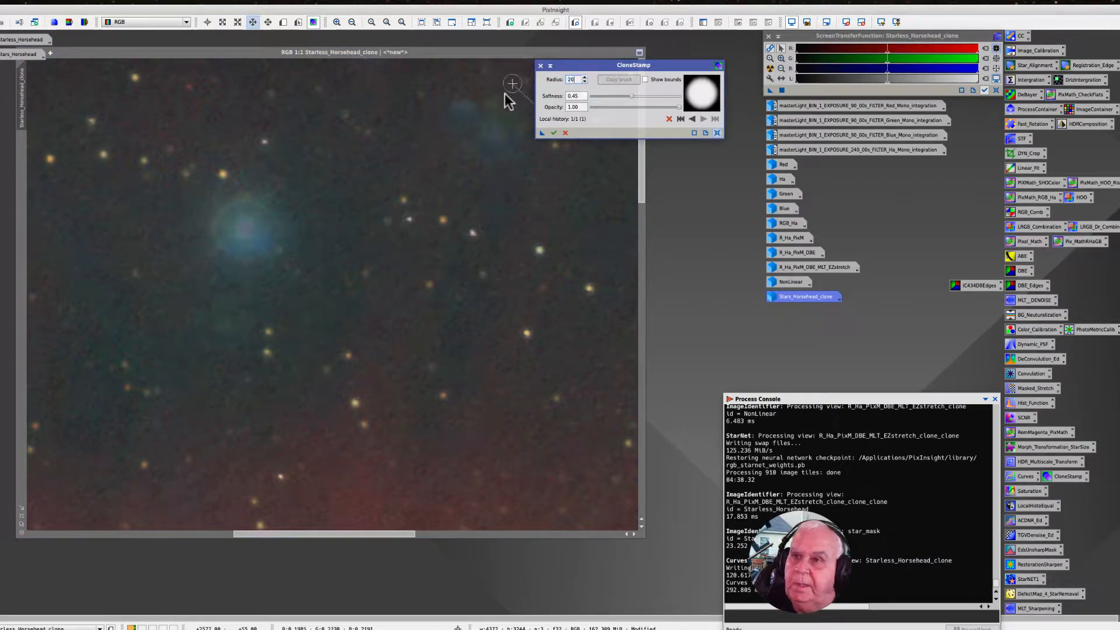
key("Return")
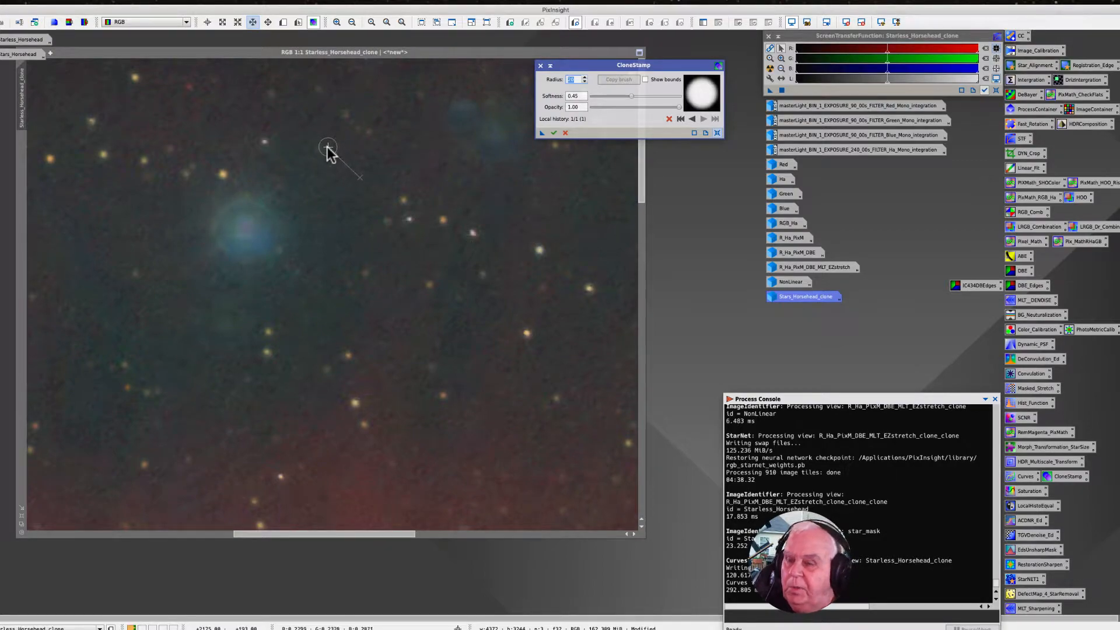
left_click(283, 140, "ctrl")
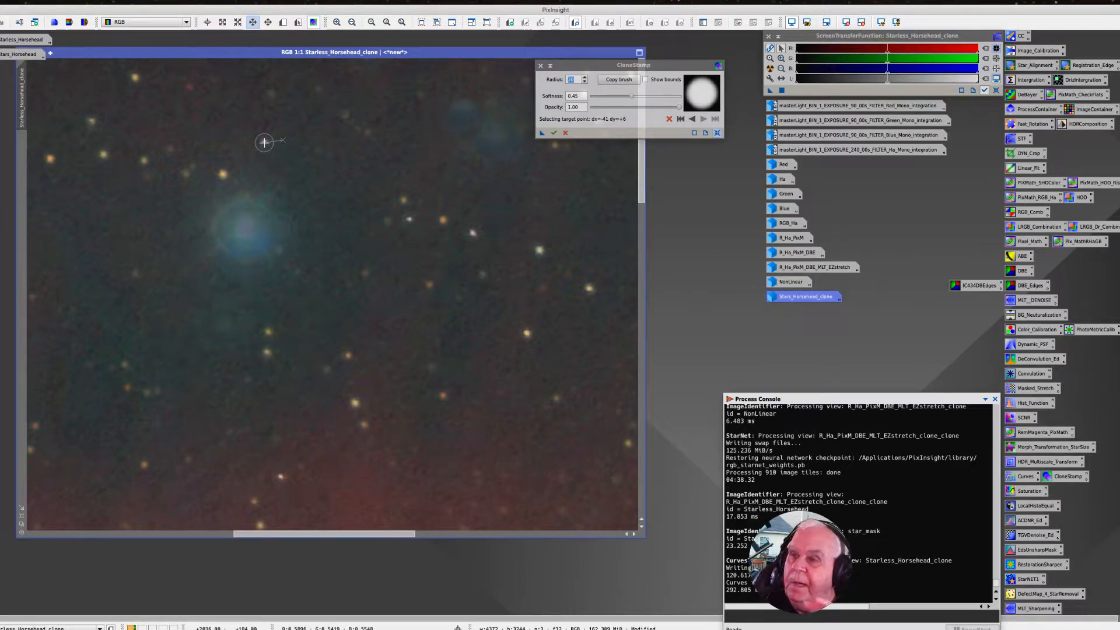
left_click(265, 141)
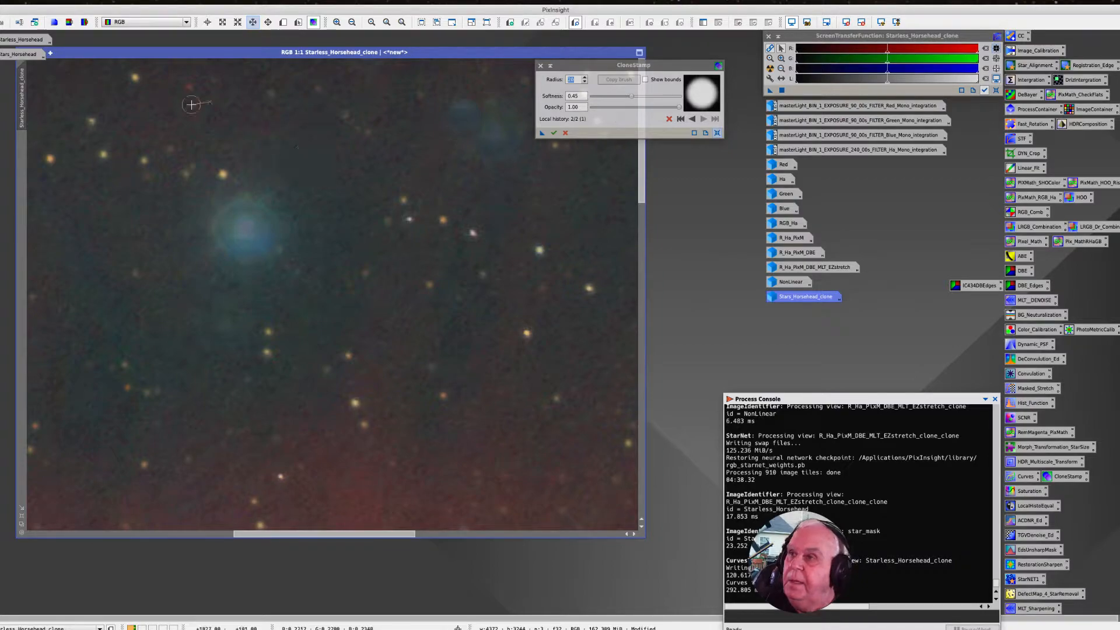
Step: Clone out the leftover stars above and to the left of the large blue halo, including the row just over it
left_click(134, 77)
left_click(100, 117)
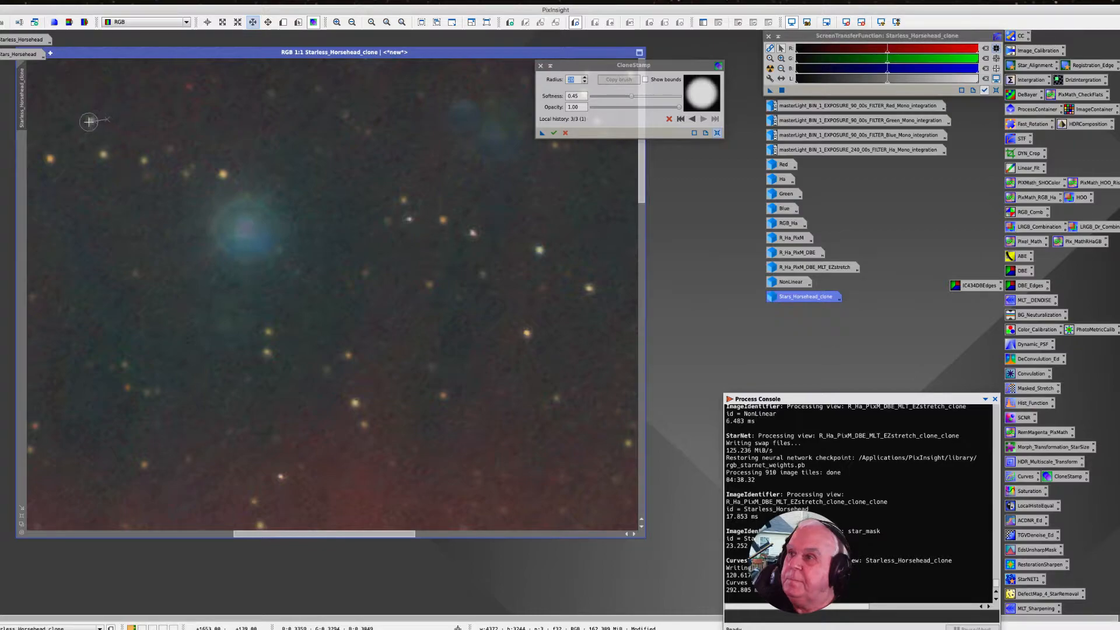
left_click(98, 157)
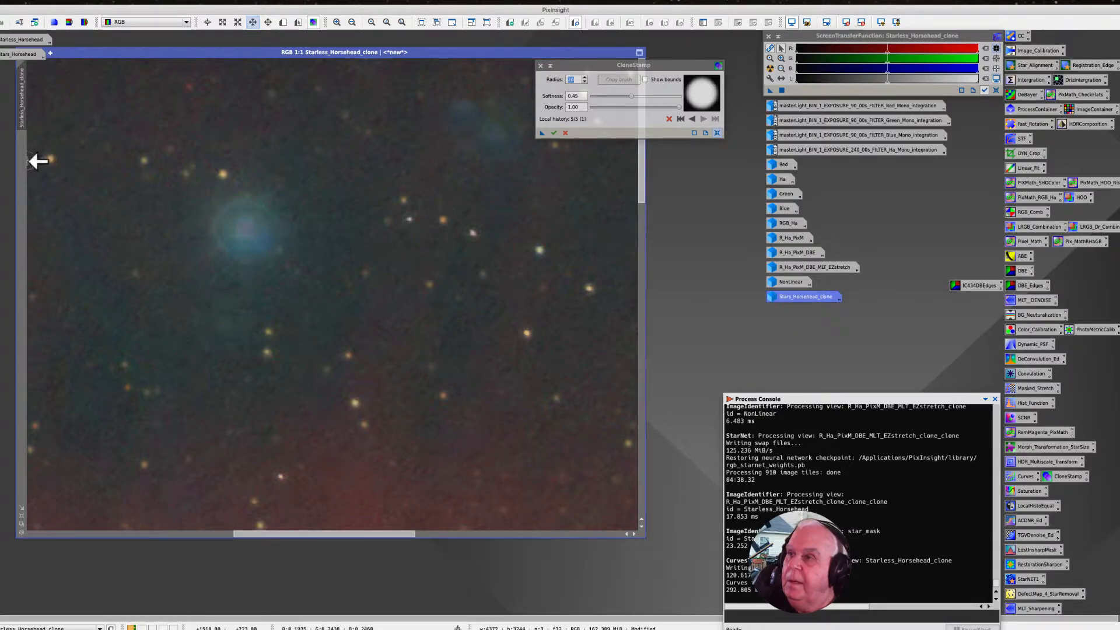
left_click(144, 160)
left_click(222, 173)
left_click(183, 169)
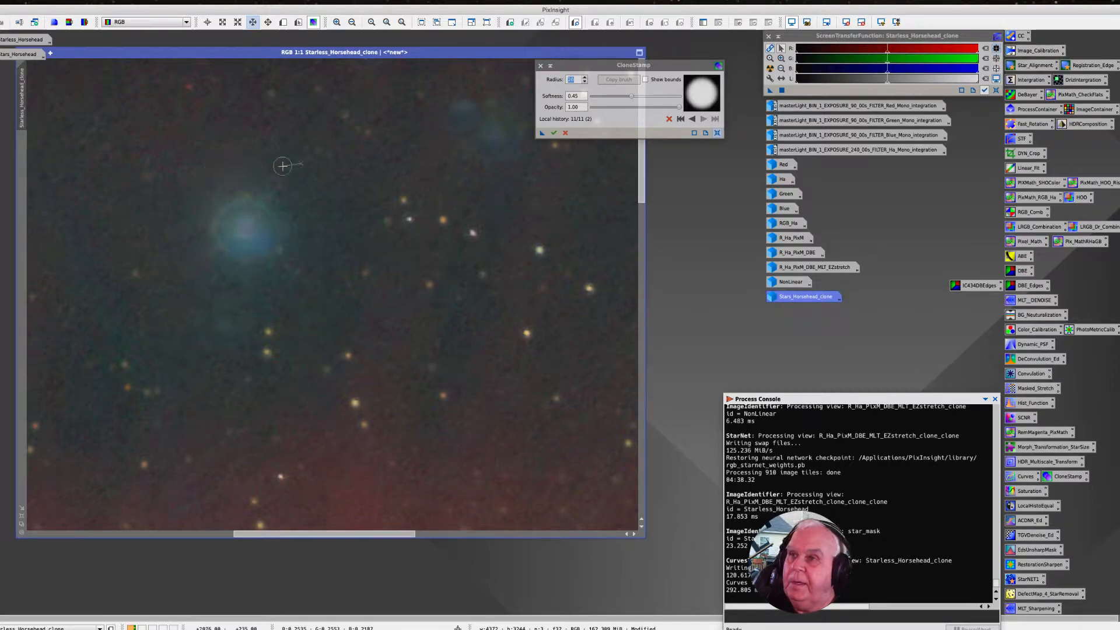
Step: Clone out the leftover stars to the right of the large blue halo with the same 20-radius brush
left_click(405, 199)
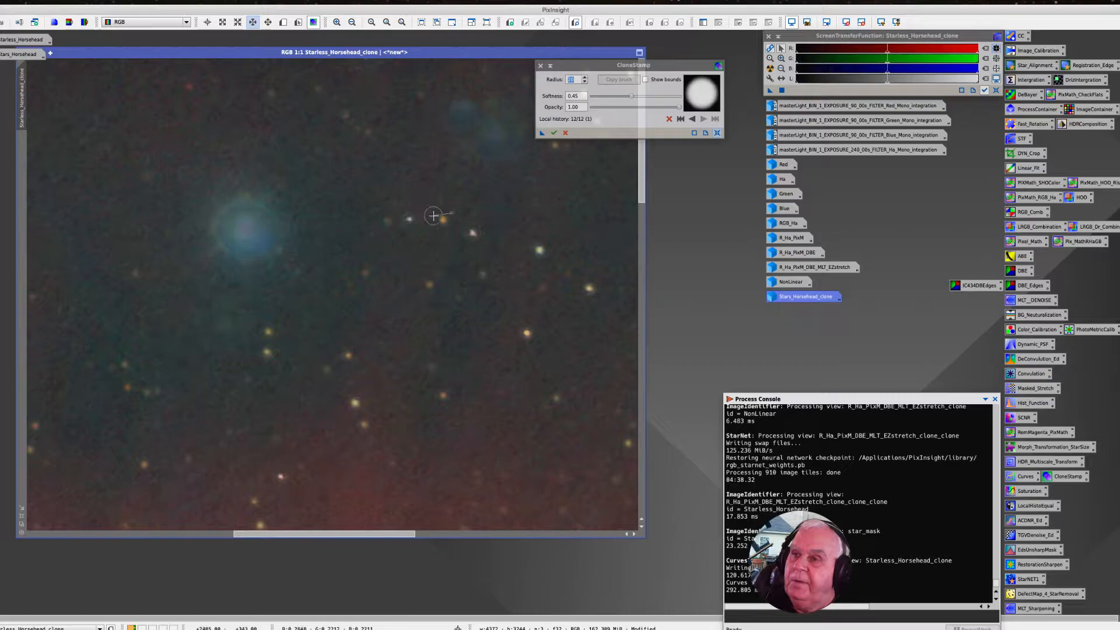
left_click(473, 233)
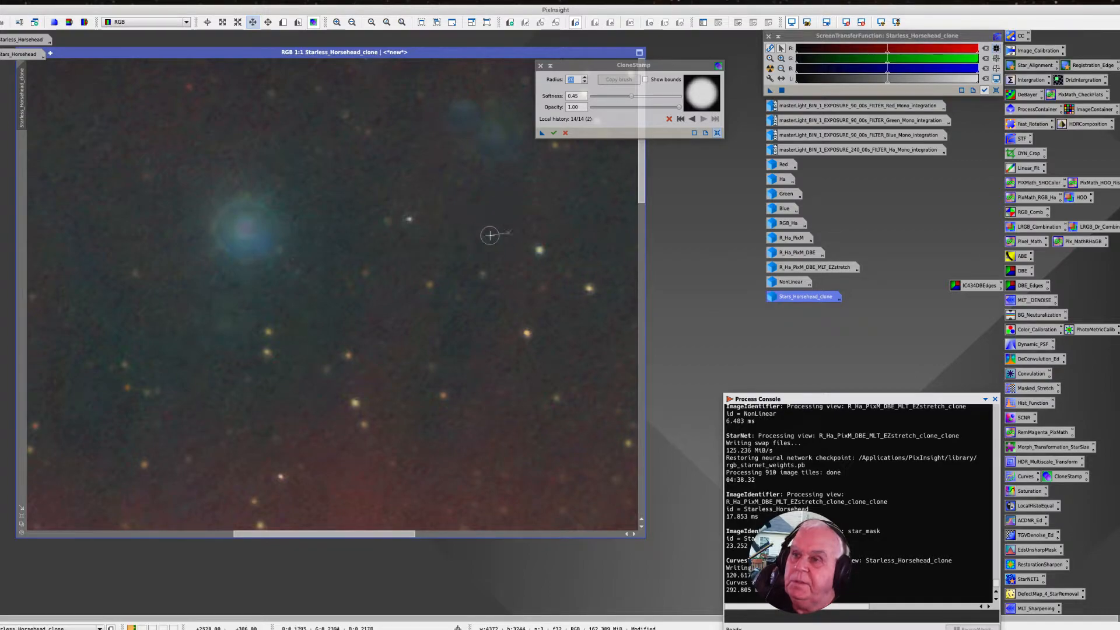
left_click(543, 249)
left_click(588, 289)
left_click(527, 333)
left_click(480, 266)
left_click(429, 285)
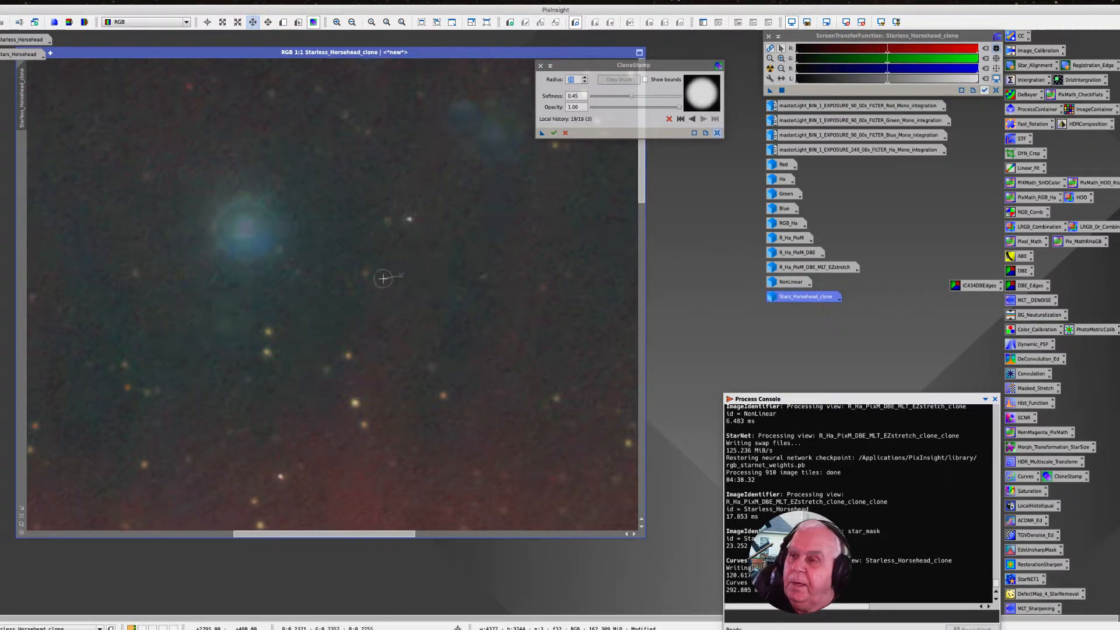
left_click(364, 274)
left_click(484, 274)
left_click(542, 288)
Step: Clone out leftover stars below the blue halo and the bright one to its right, and move the CloneStamp dialog away from the image
left_click(269, 332)
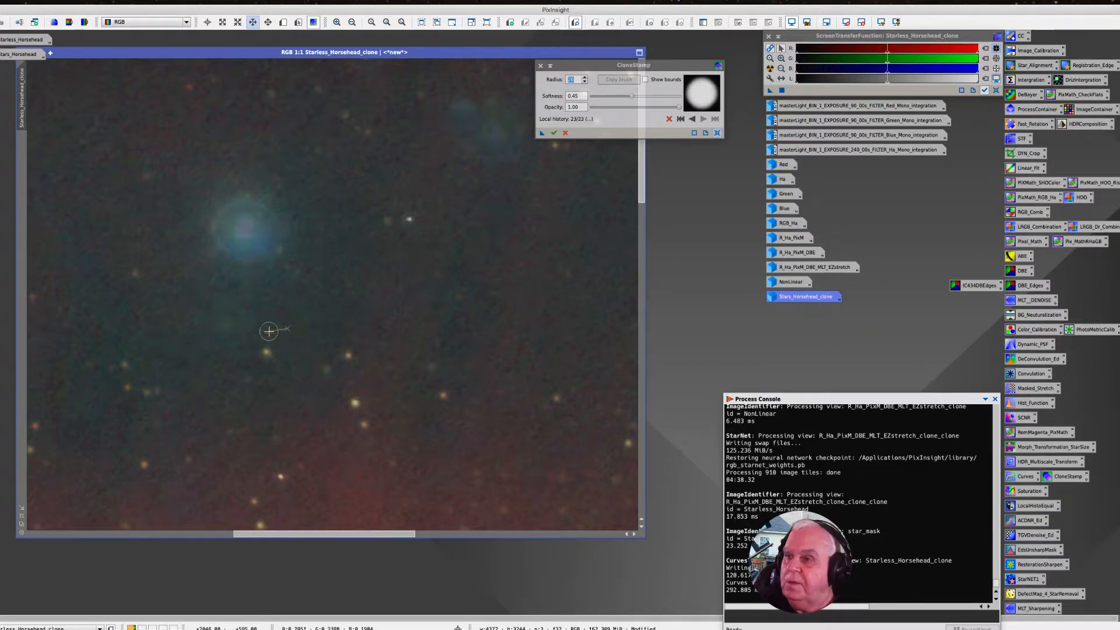
left_click(266, 351)
left_click(348, 355)
left_click(327, 371)
left_click(354, 402)
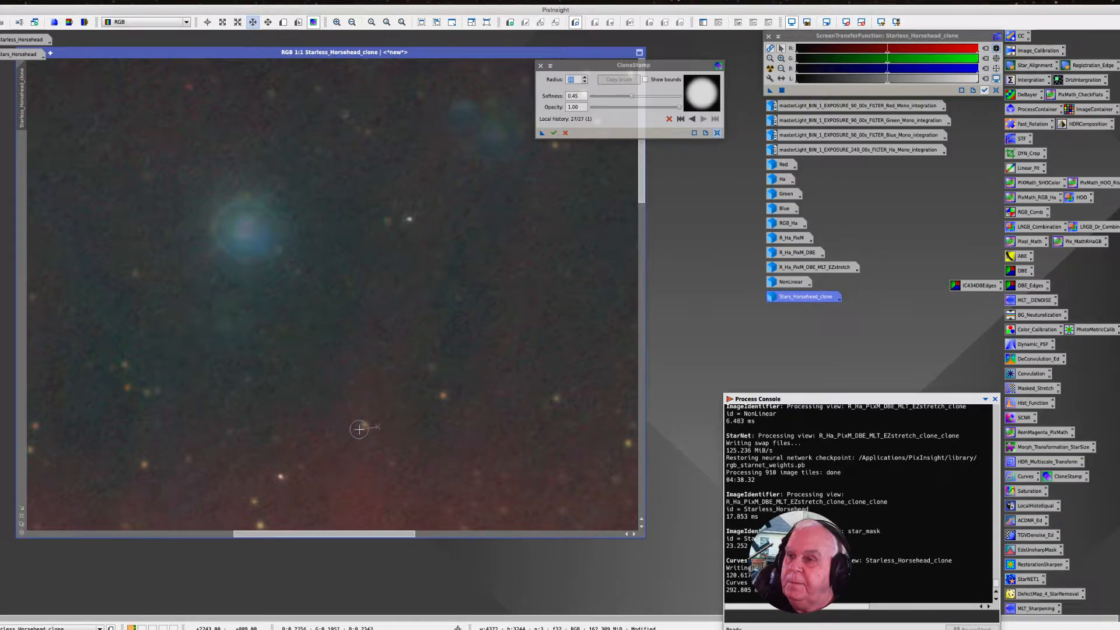
left_click(443, 398)
left_click(409, 219)
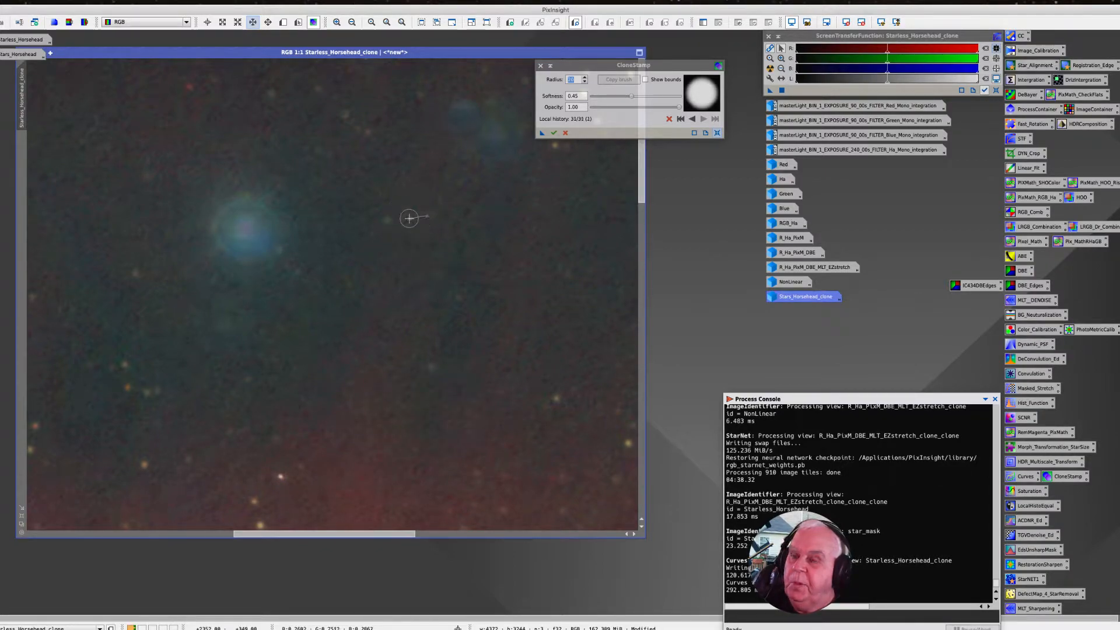
left_click(555, 397)
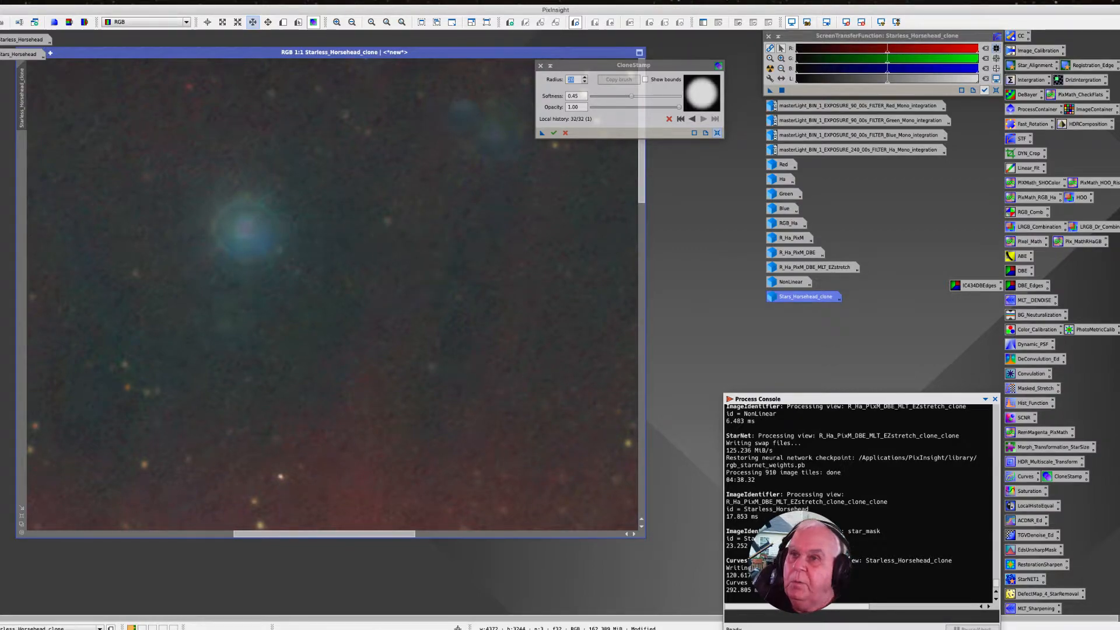
left_click_drag(590, 66, 712, 130)
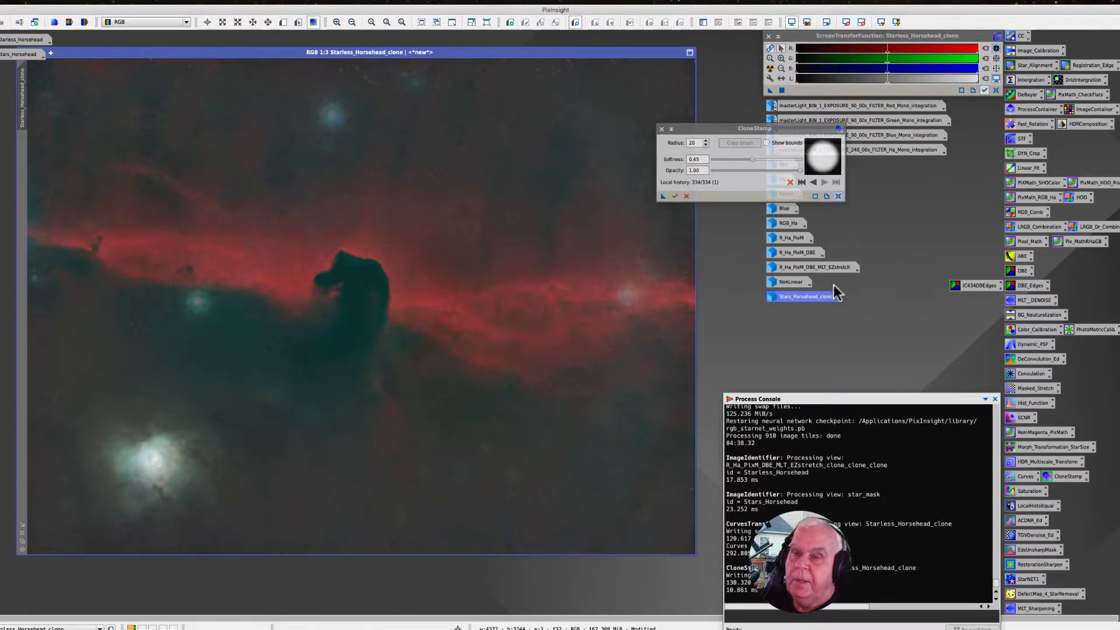
Step: Apply the CloneStamp corrections to the starless clone and close the CloneStamp tool
left_click_drag(716, 127, 632, 84)
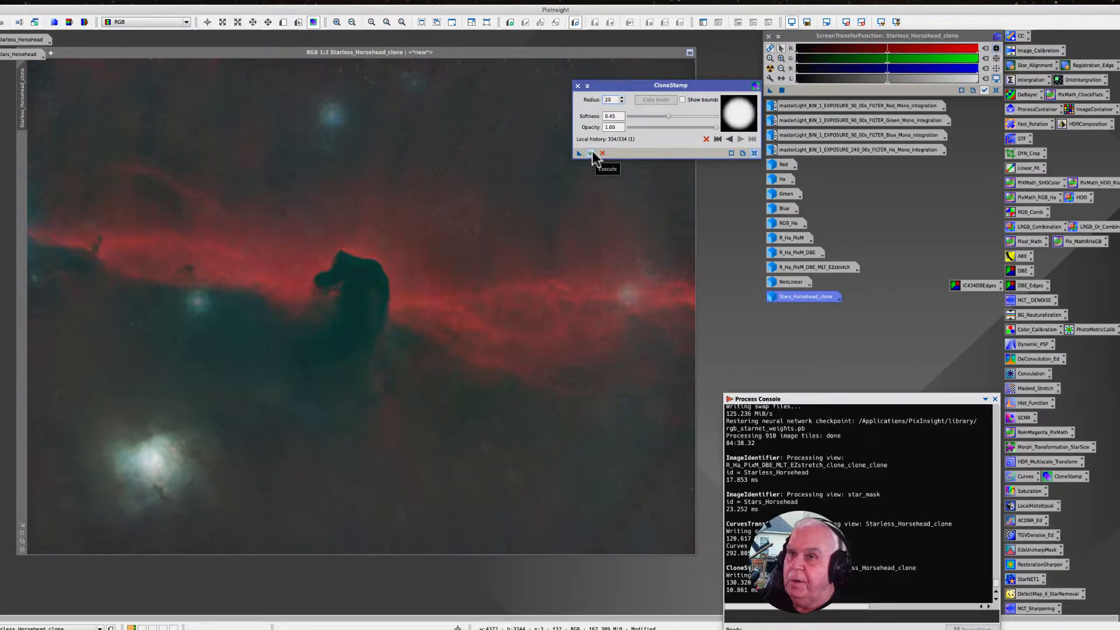
left_click(591, 154)
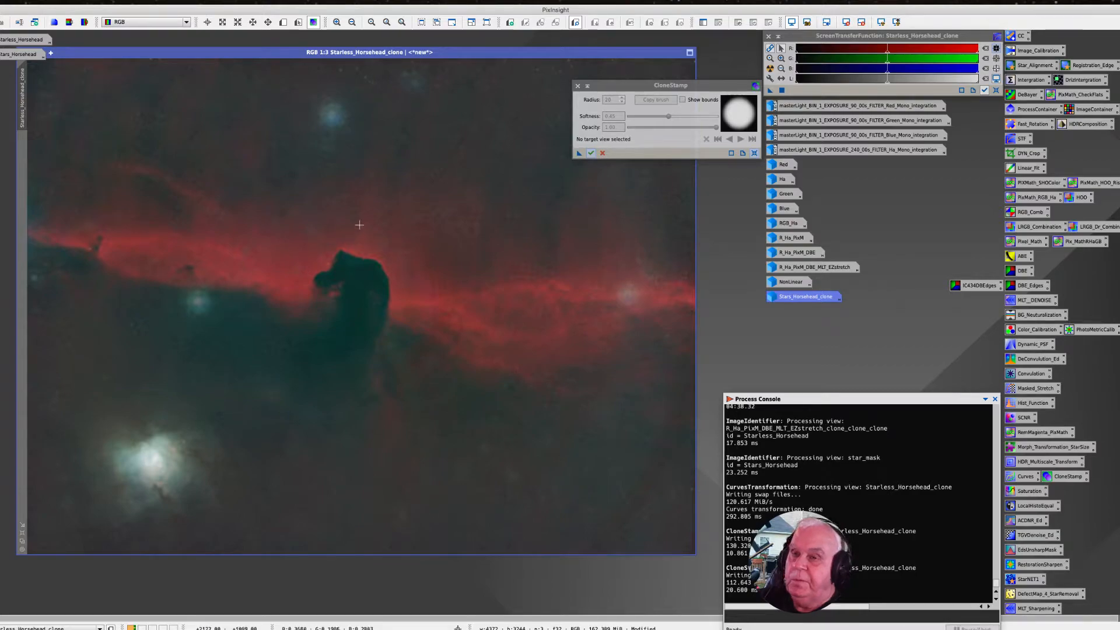
left_click(578, 86)
mouse_move(276, 59)
left_mouse_down()
mouse_move(293, 62)
mouse_move(263, 74)
left_mouse_up()
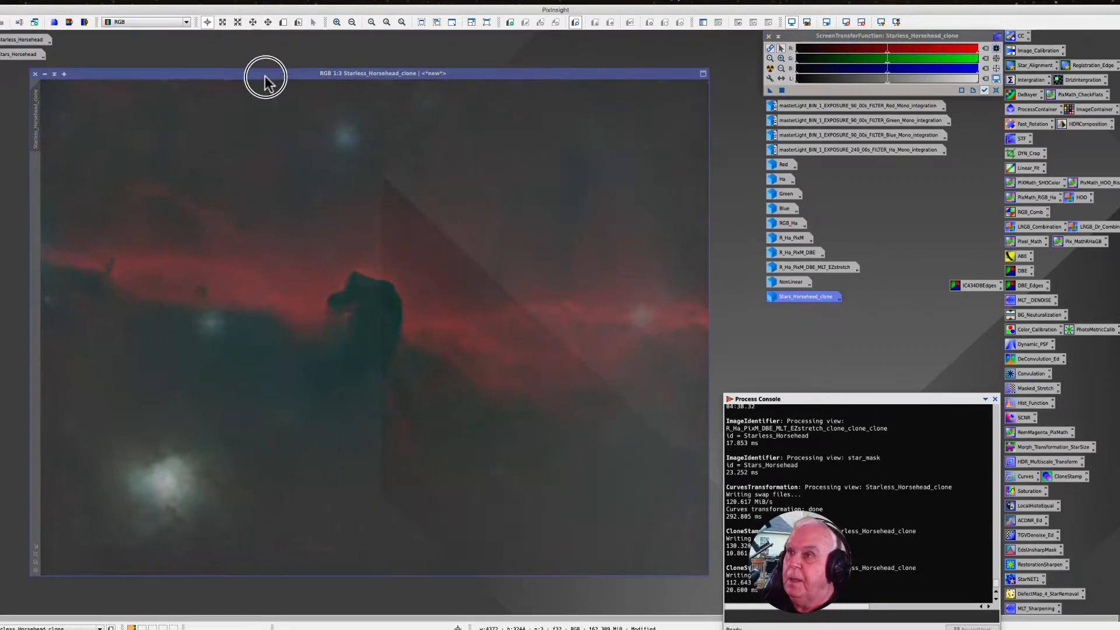
Step: Start saving the starless clone as a new file in the 2-18-22_IC 434 Horsehead_1600_Edge folder under 2-FEB
left_click(39, 3)
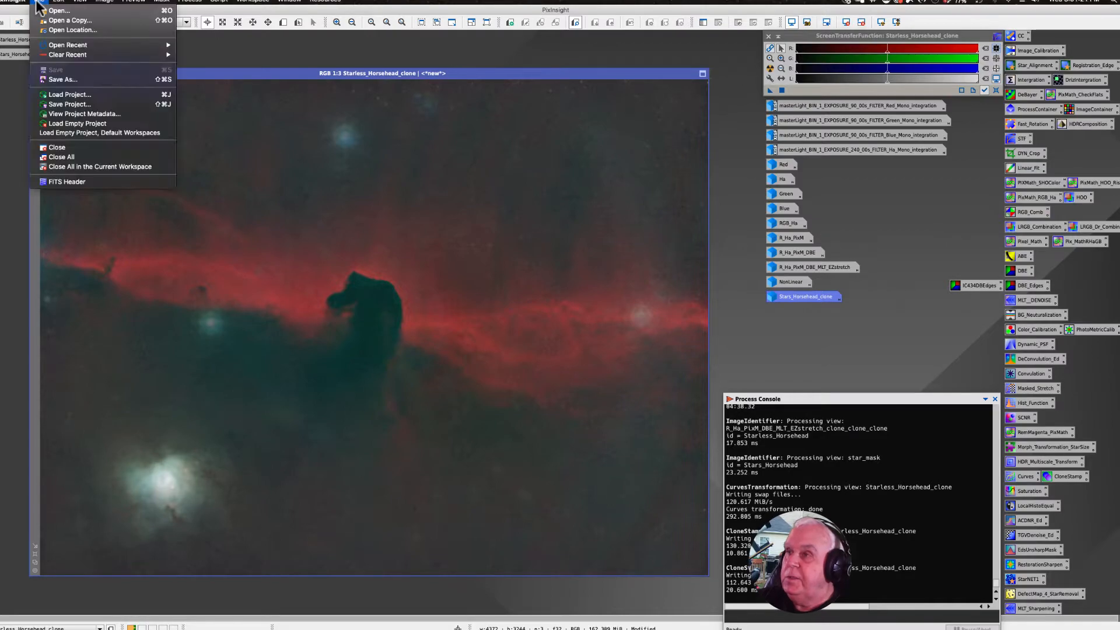
left_click(62, 82)
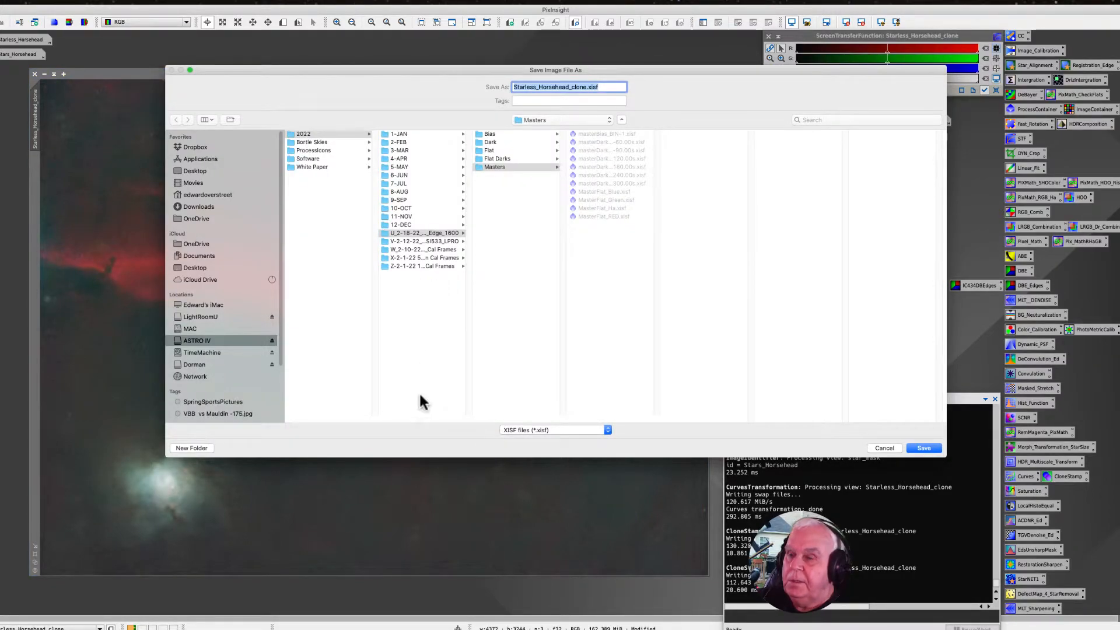
left_click(404, 142)
left_click_drag(562, 416, 679, 417)
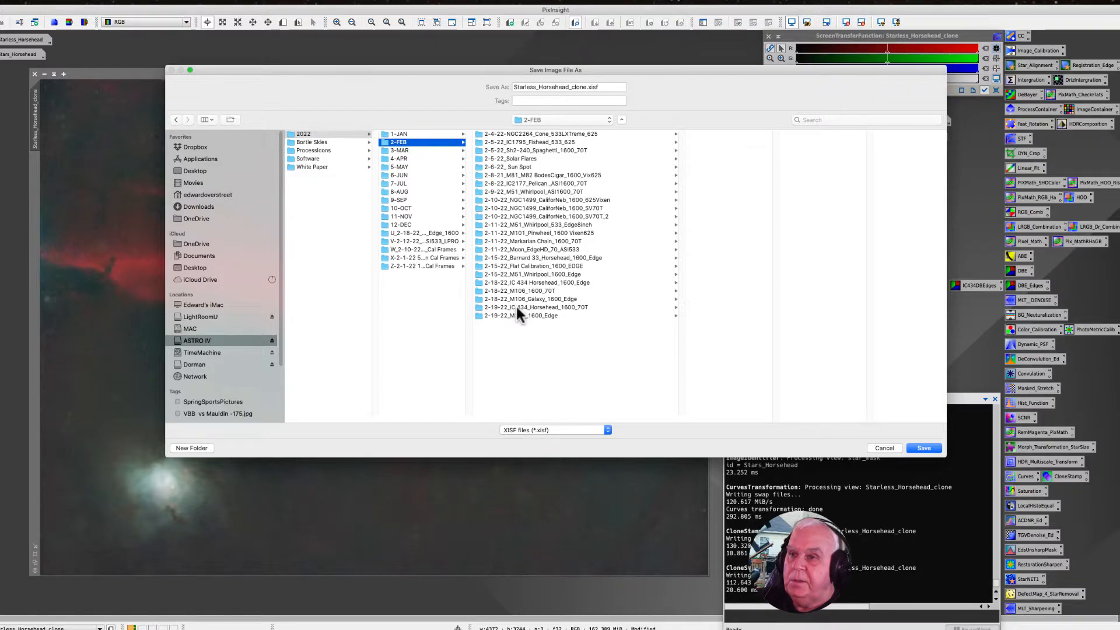
left_click(529, 282)
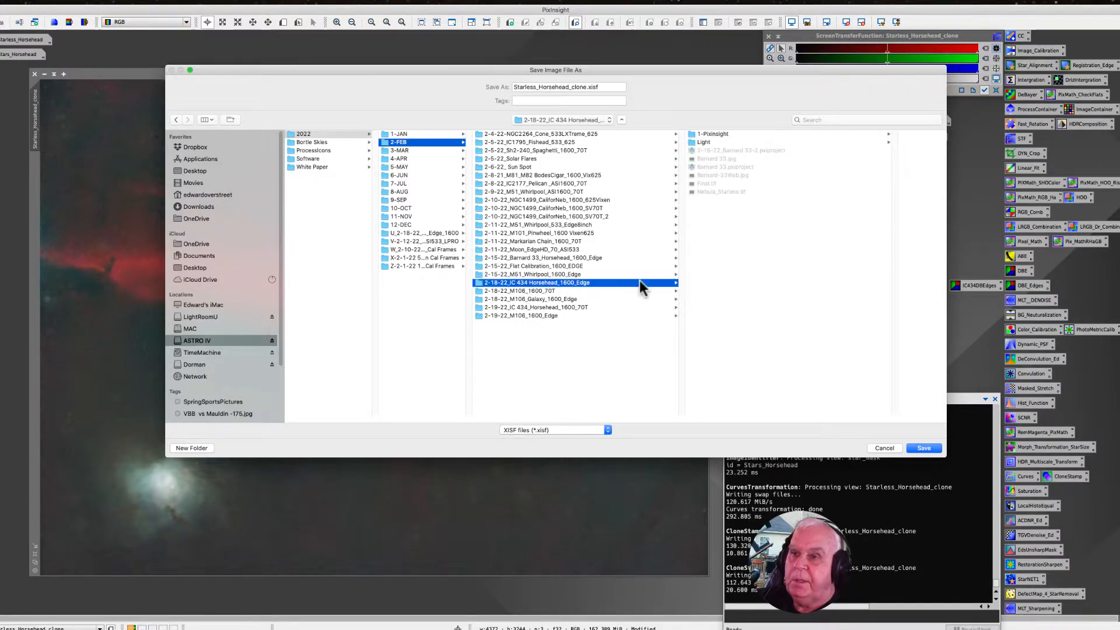
left_click_drag(267, 70, 163, 43)
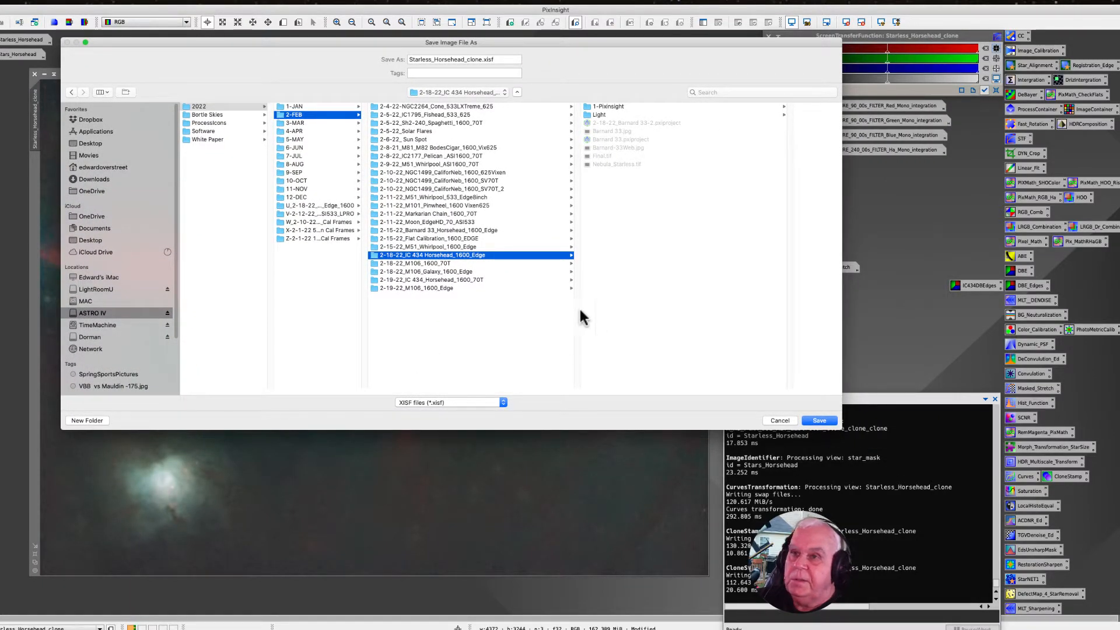
left_click(602, 307)
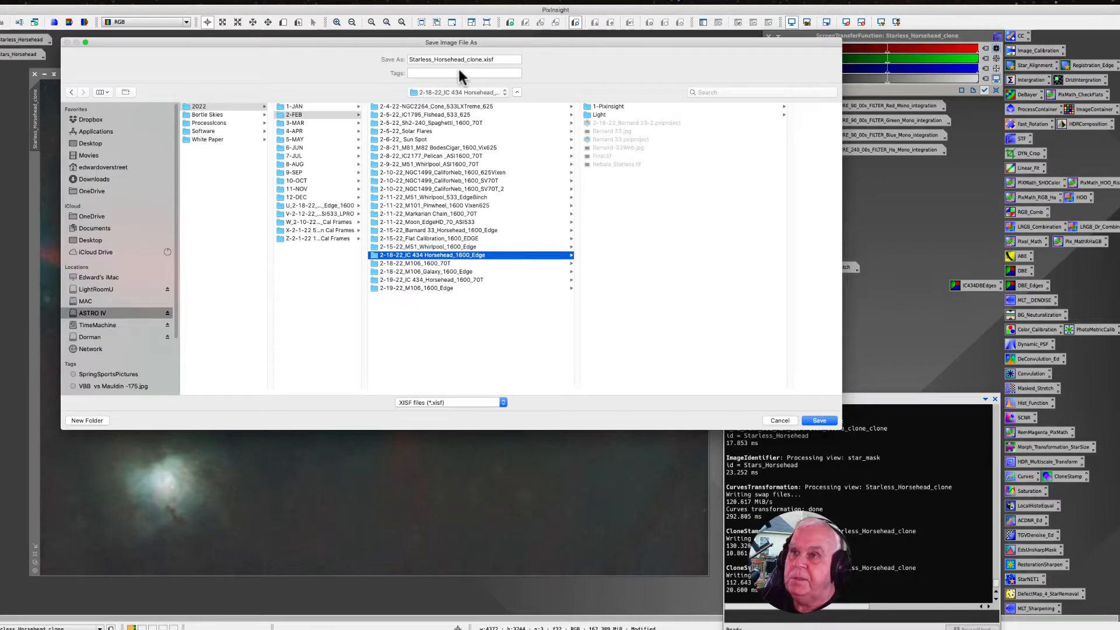
Step: Name the file NebulaStarlessIC434
double_click(479, 61)
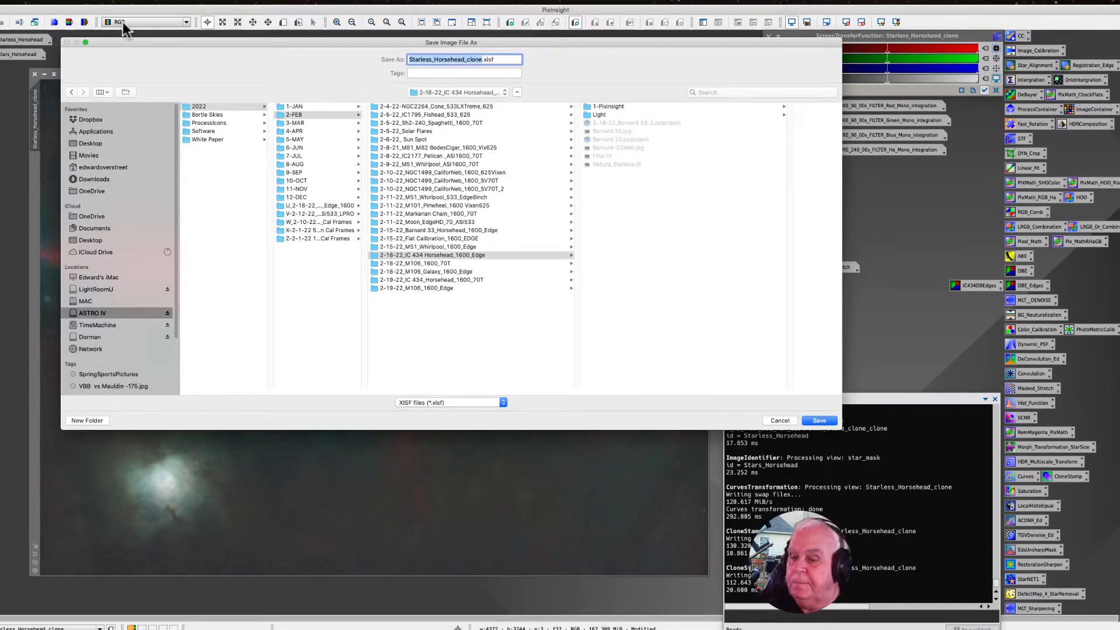
type("NBeb")
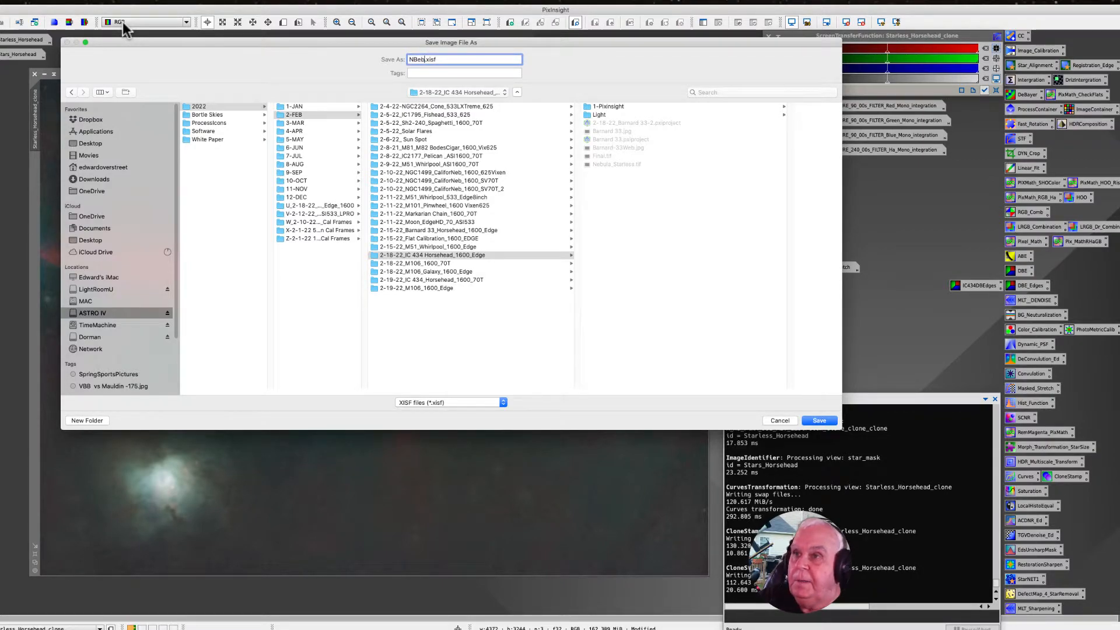
type("Nebula")
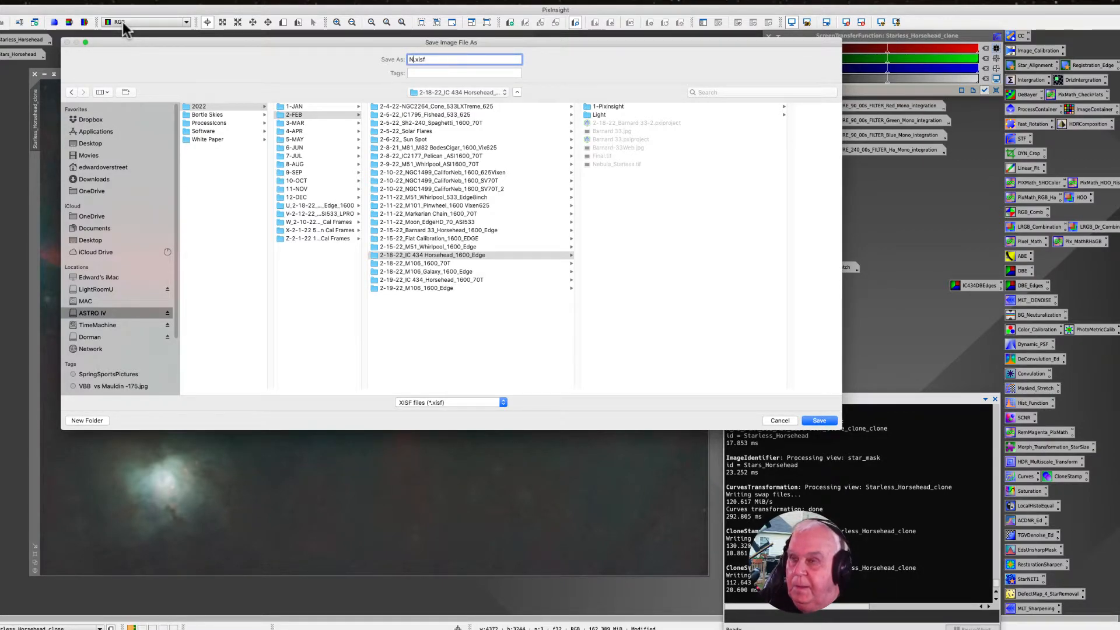
mouse_move(87, 41)
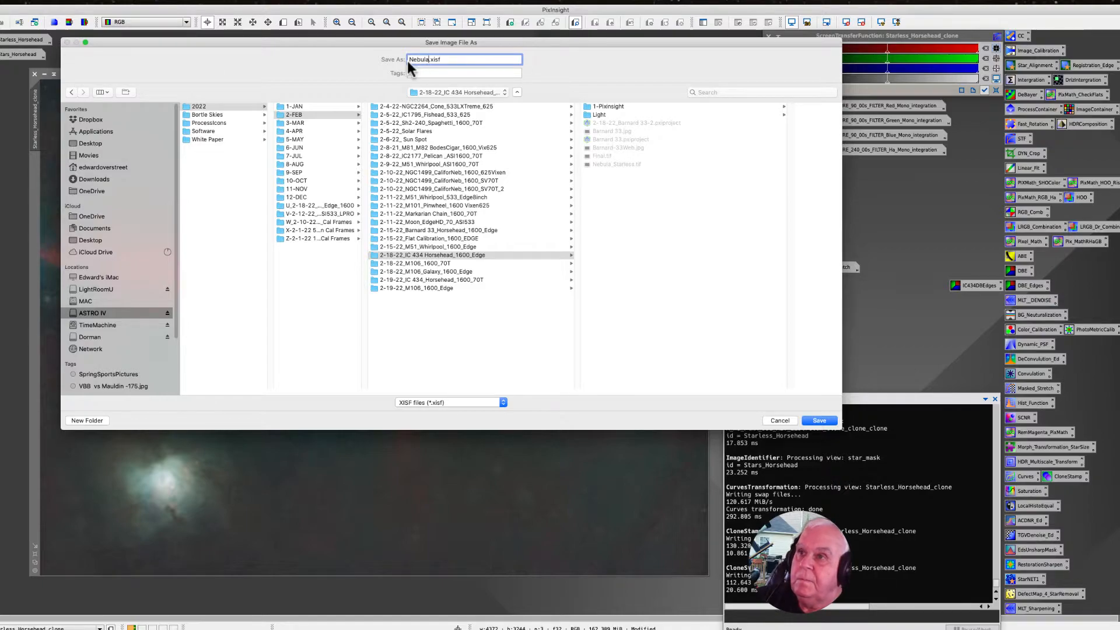
type("tarlessIC434")
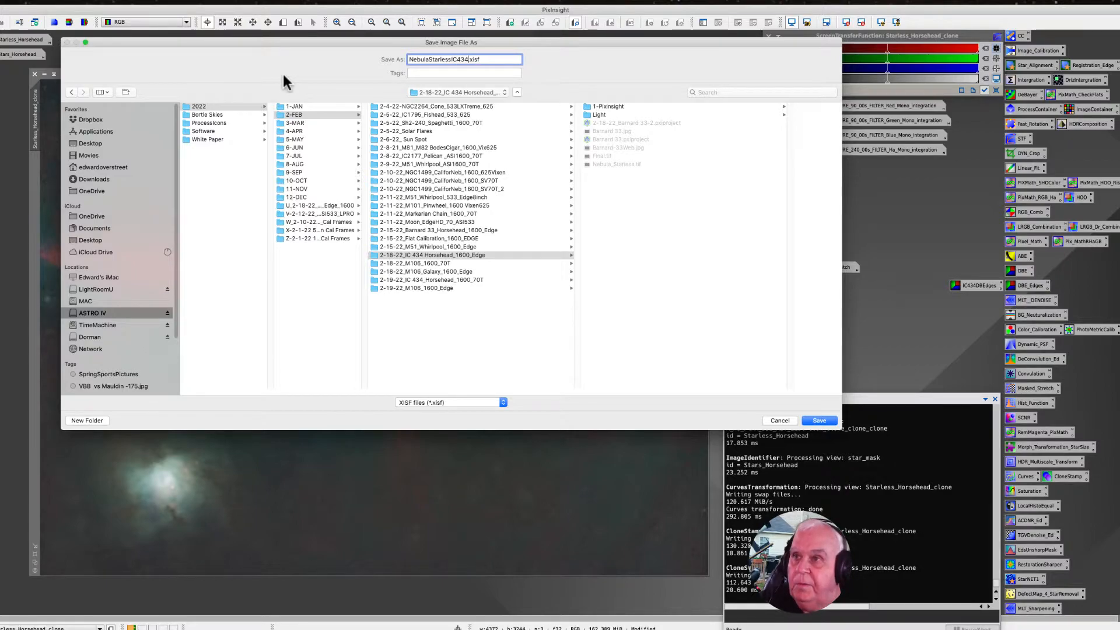
Step: Choose the TIFF format and save the file as 16-bit unsigned integer
left_click(500, 403)
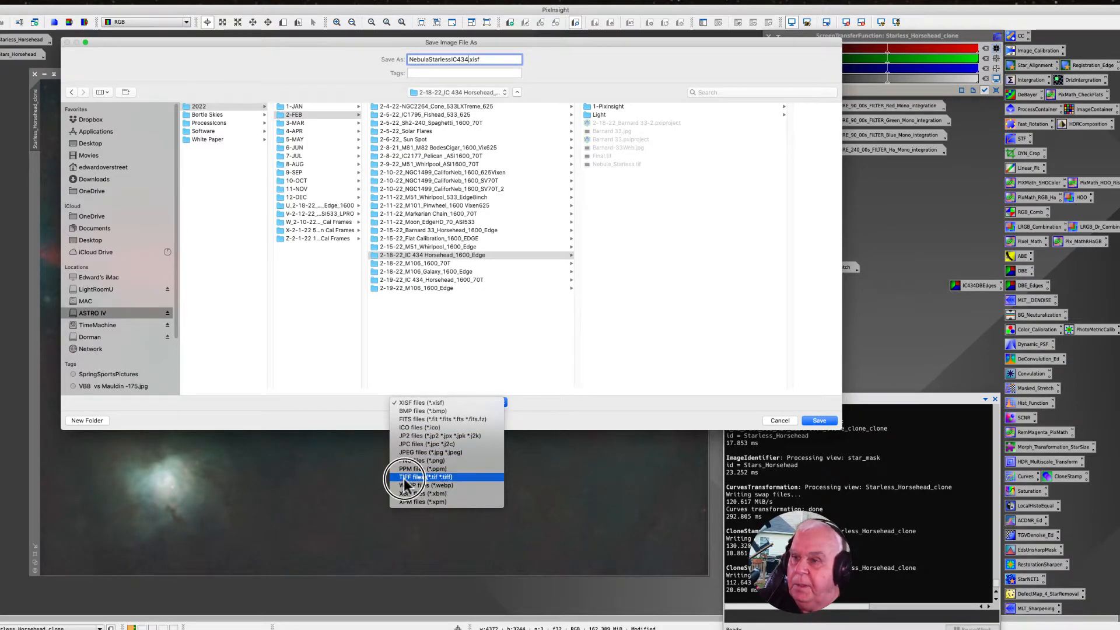
left_click(408, 477)
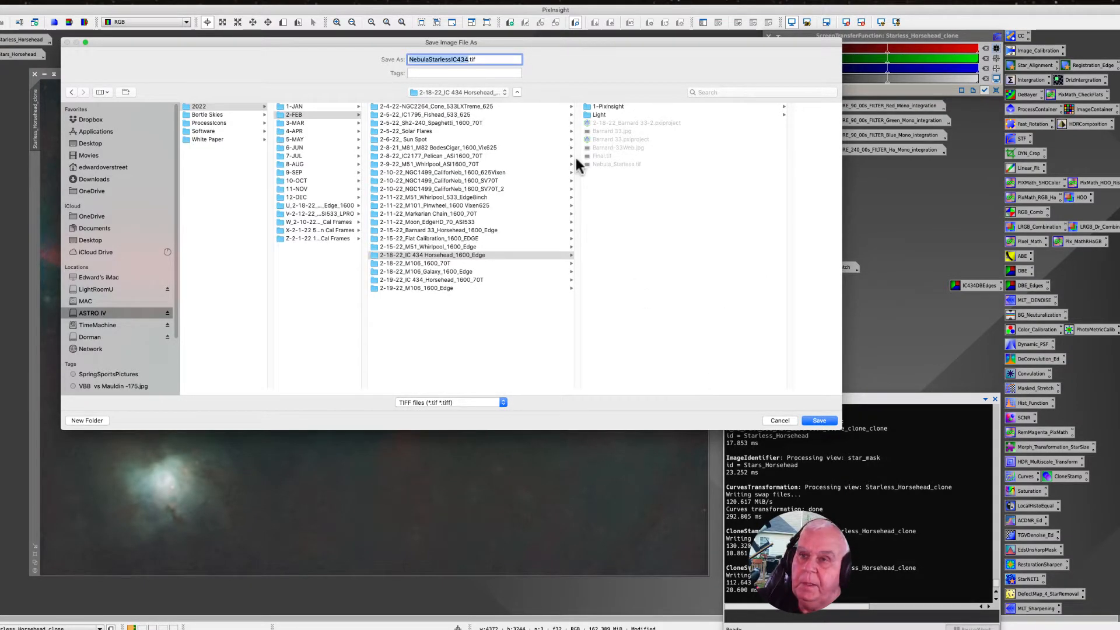
left_click_drag(607, 47, 470, 54)
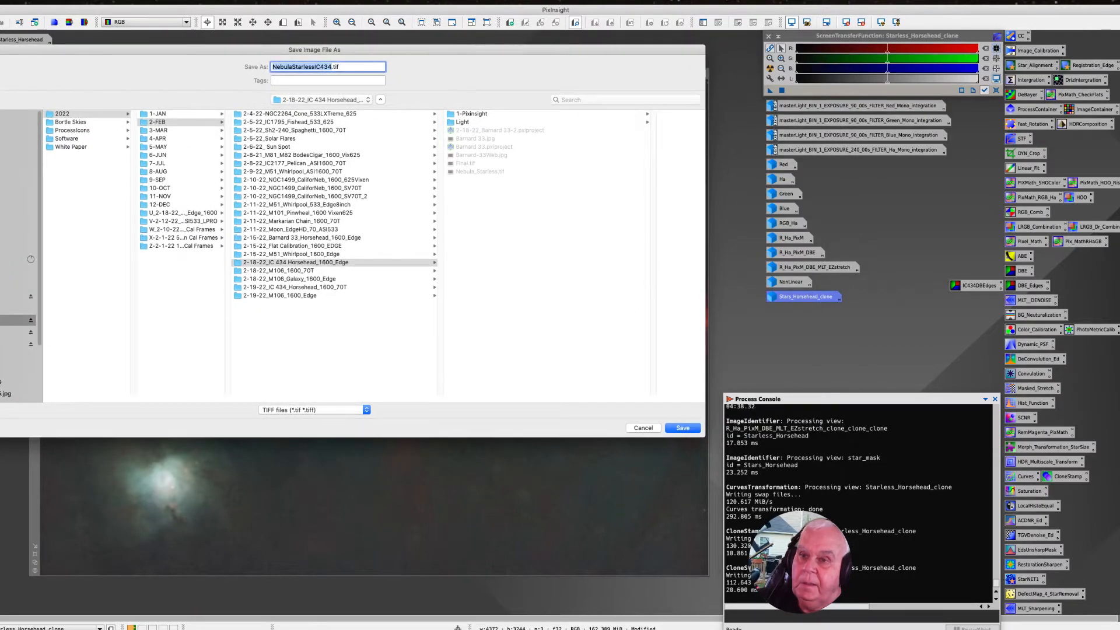
left_click(681, 429)
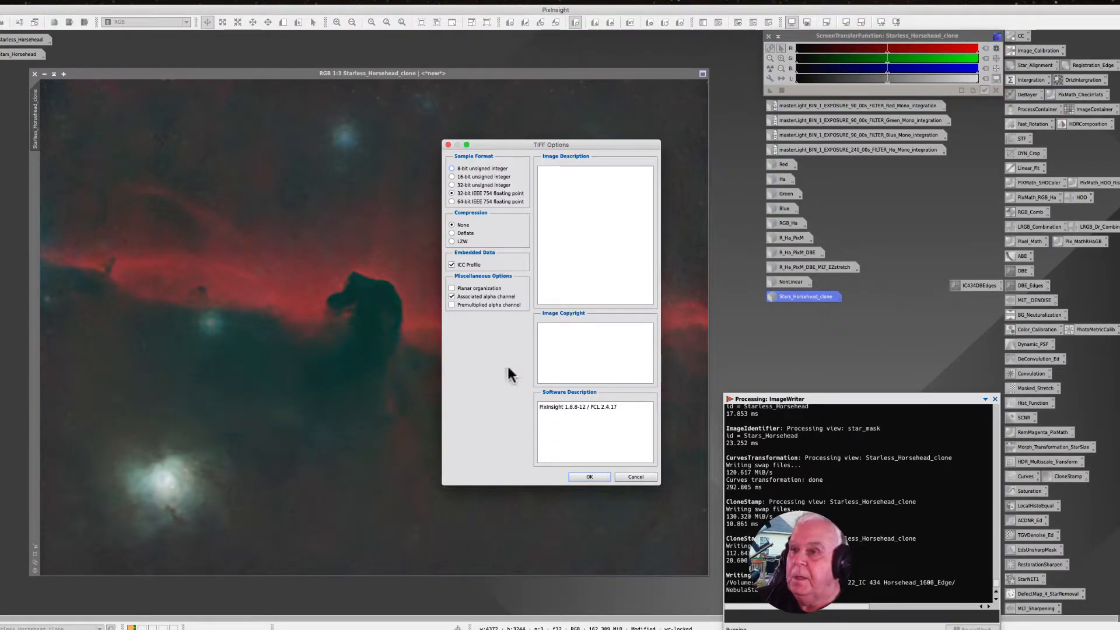
left_click(452, 176)
left_click(590, 477)
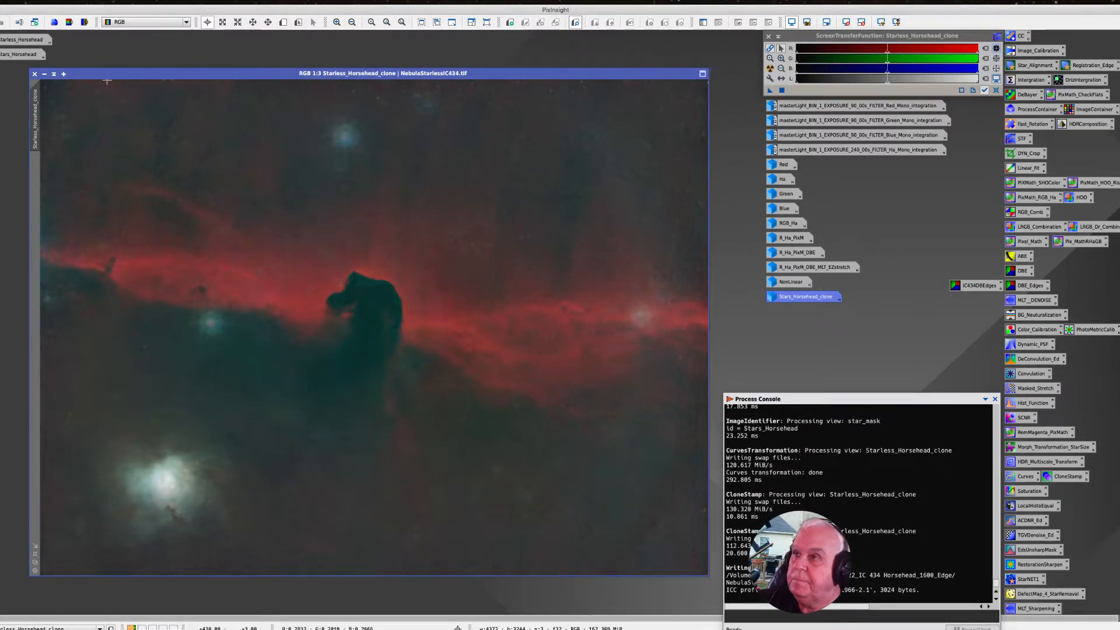
Step: Switch to Adobe Photoshop and open NebulaStarlessIC434.tif from the 2-18-22_IC 434 Horsehead_1600_Edge folder under 2-FEB
left_click_drag(113, 75, 122, 74)
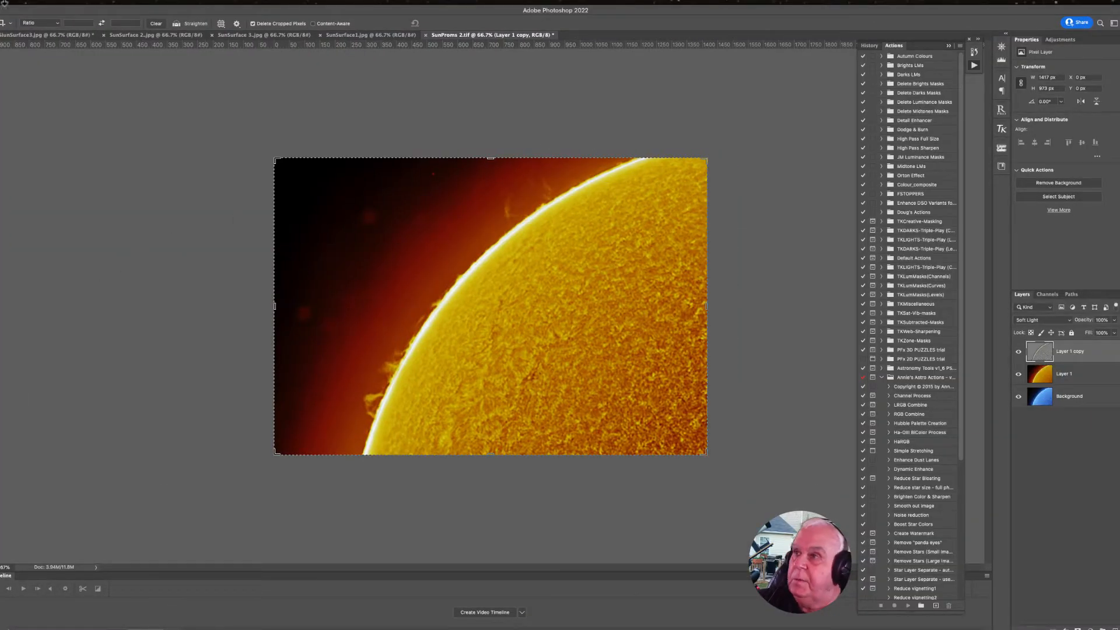
left_click(42, 2)
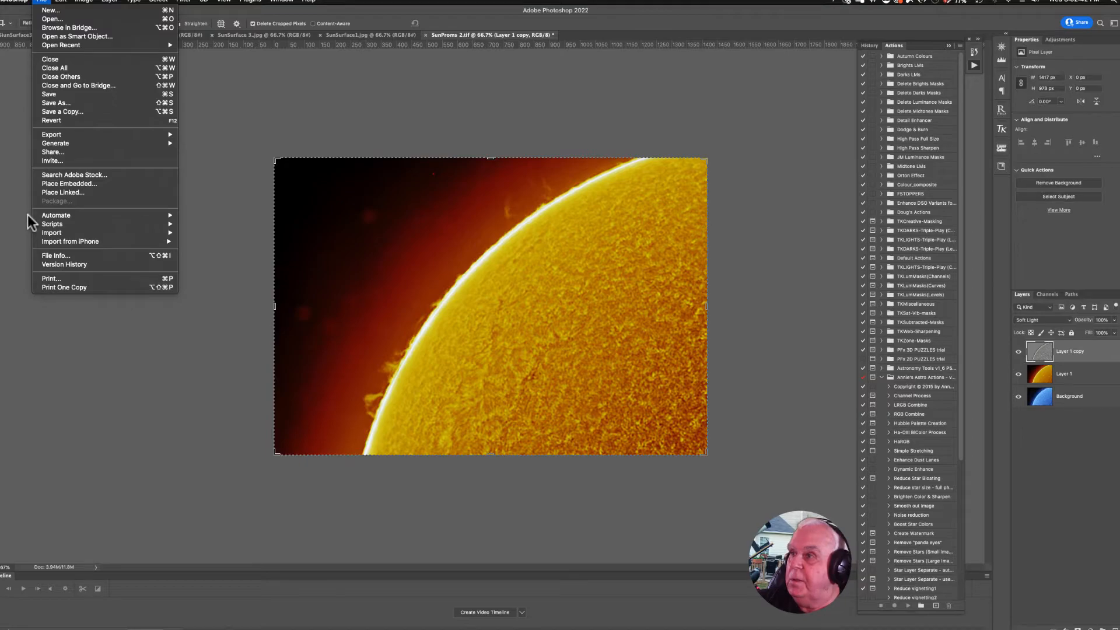
left_click(48, 21)
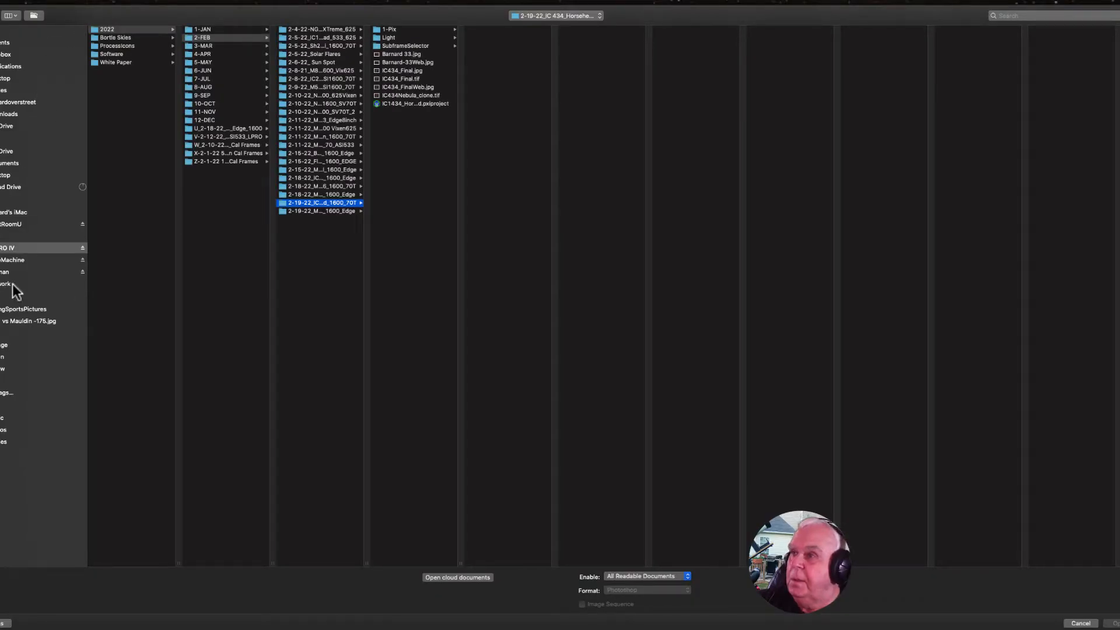
left_click(203, 46)
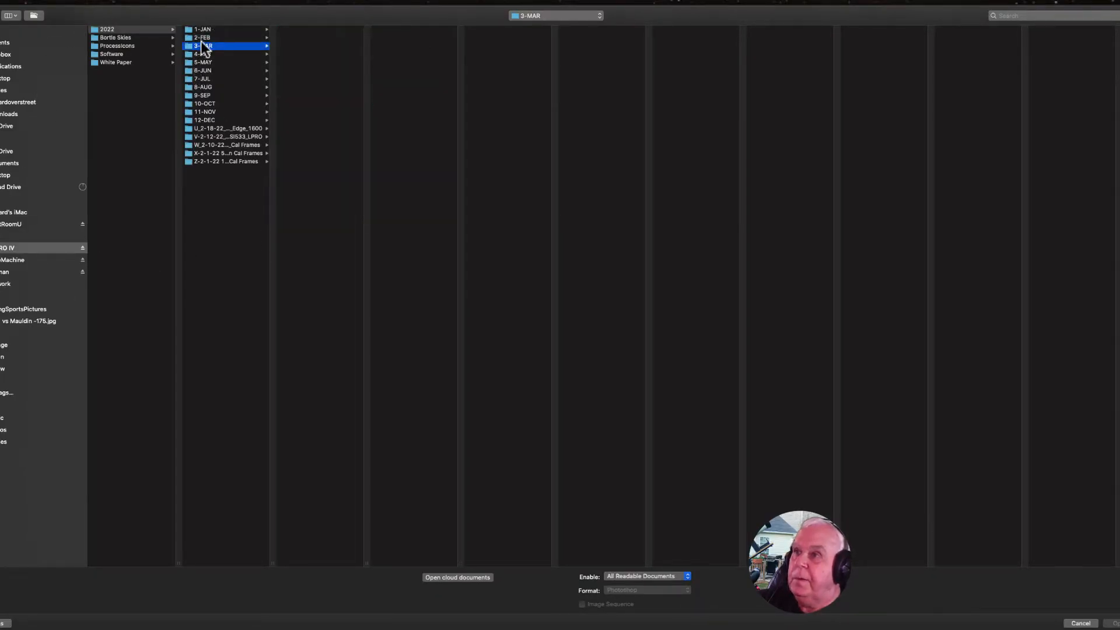
left_click(198, 39)
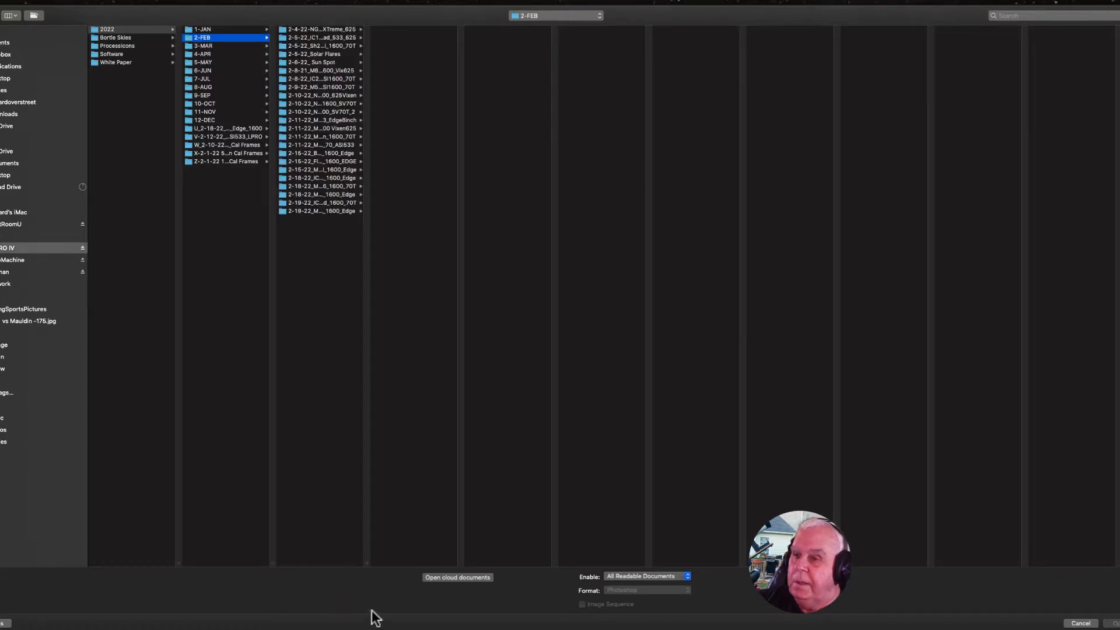
double_click(368, 565)
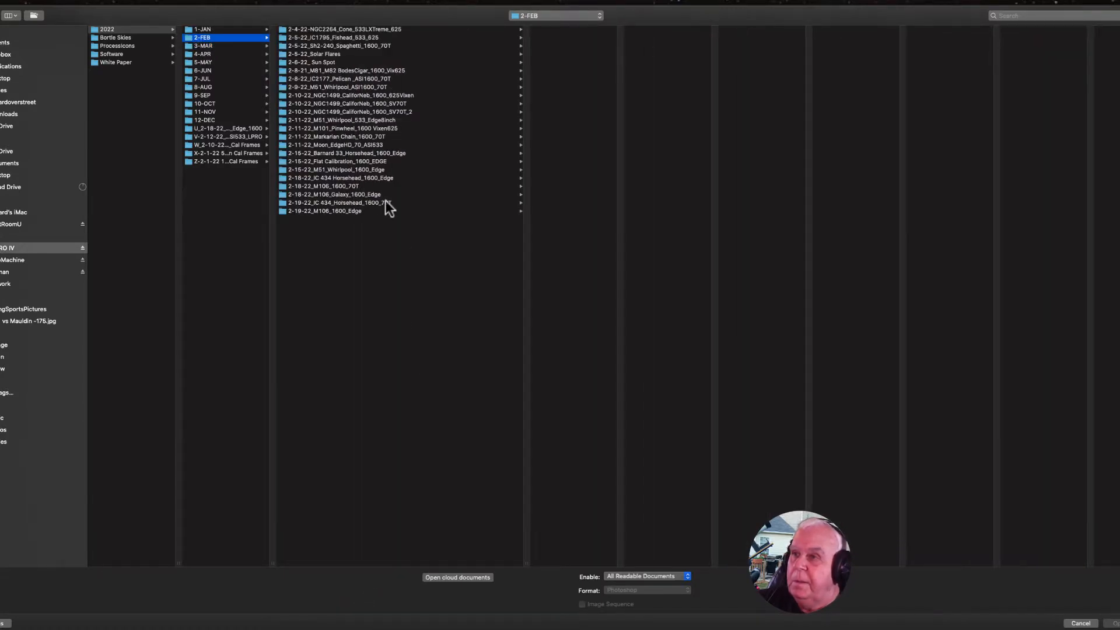
left_click(323, 193)
left_click(325, 179)
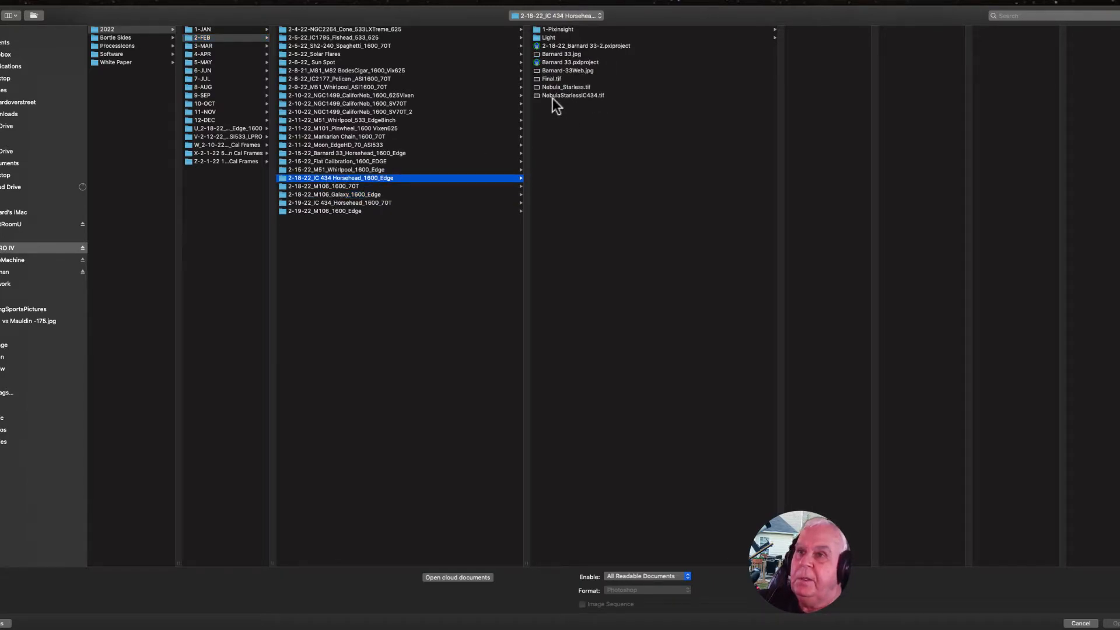
left_click(561, 88)
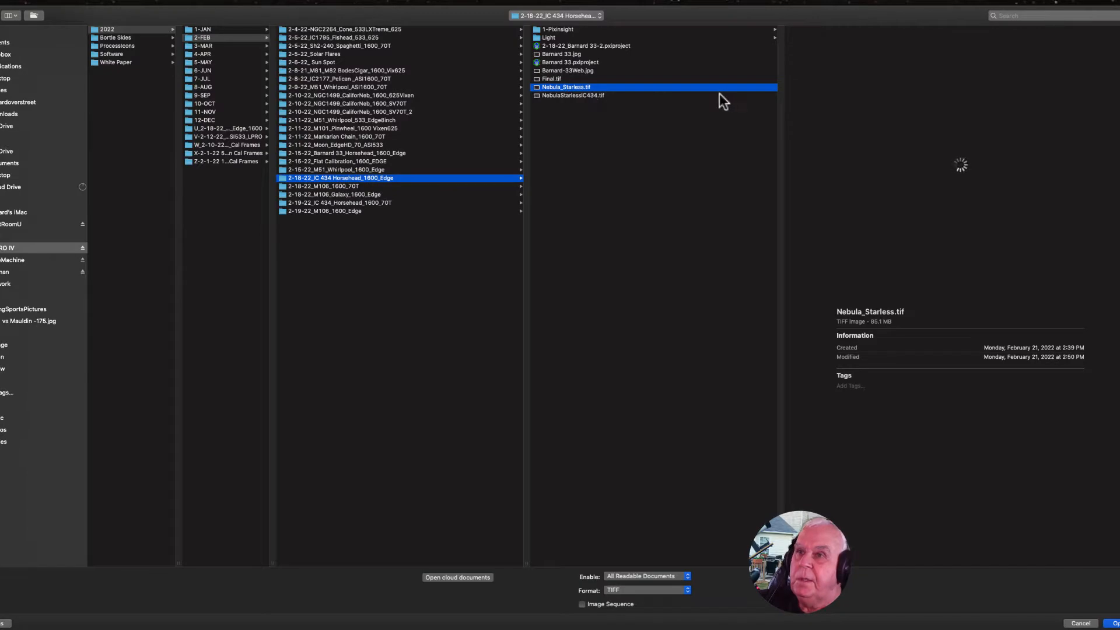
left_click(559, 96)
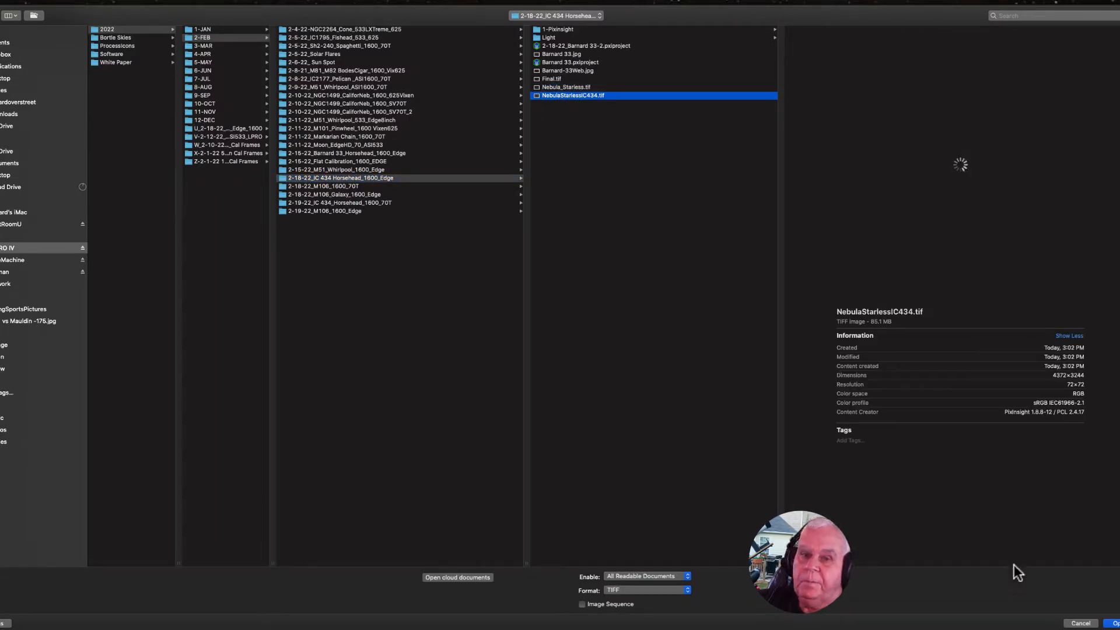
left_click(1113, 623)
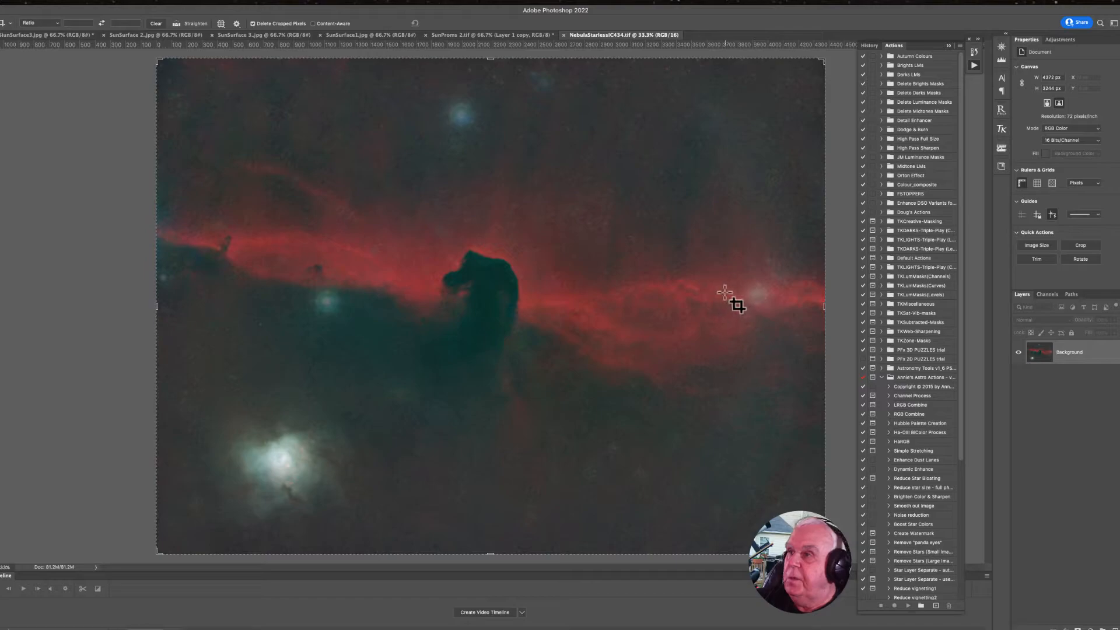
Step: With the Patch Tool, replace the two blue star halos near the image's upper edge with neighbouring background
left_click(0, 120)
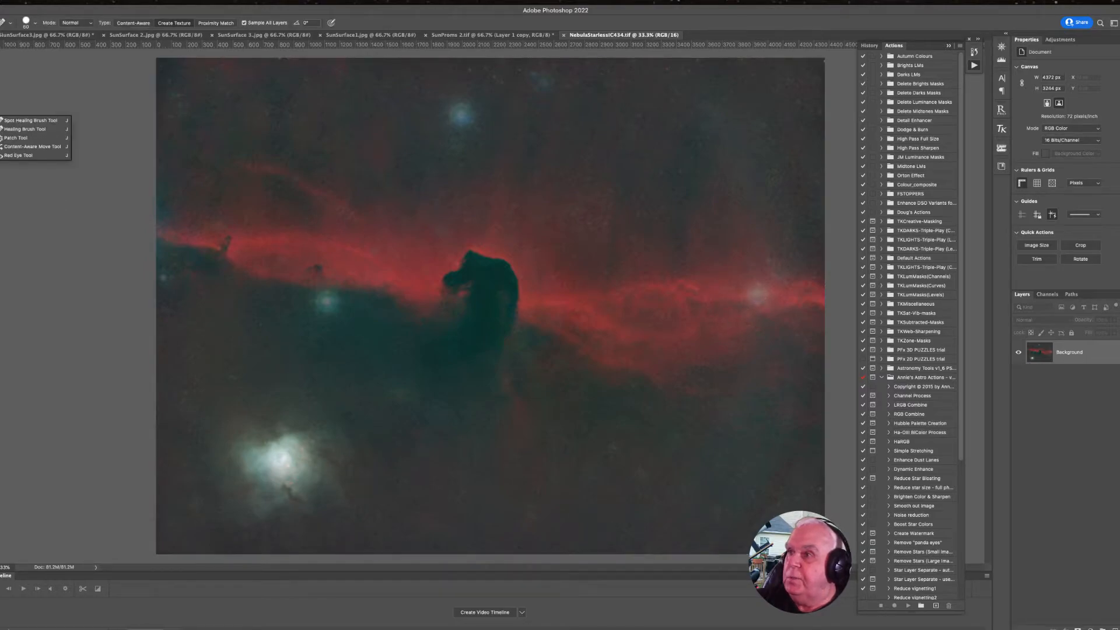
left_click(18, 138)
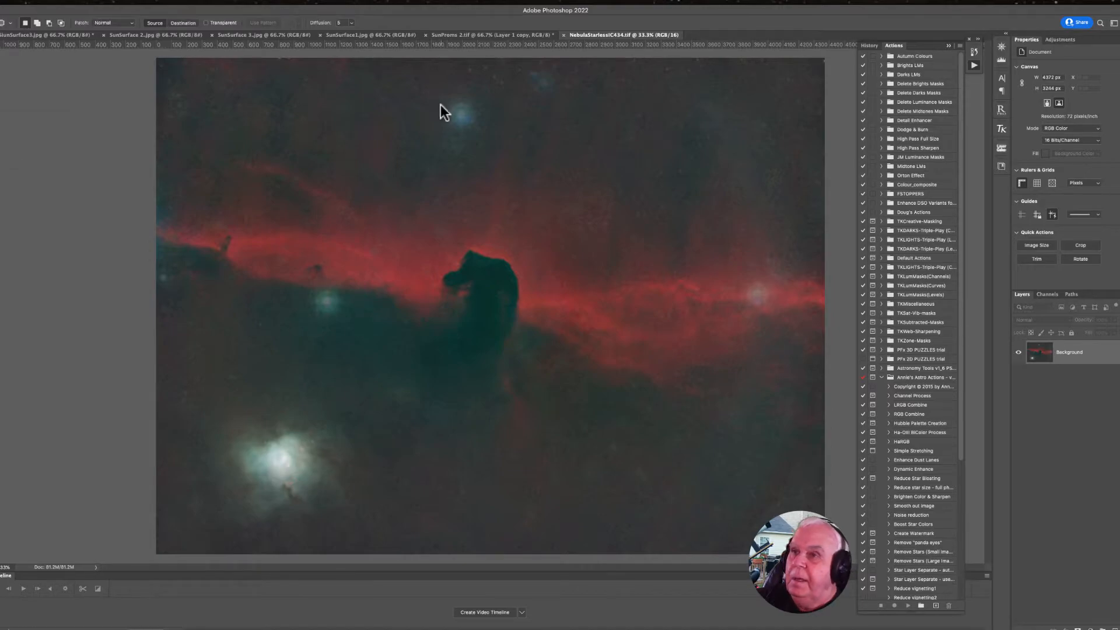
mouse_move(483, 134)
left_mouse_down()
mouse_move(461, 138)
mouse_move(435, 121)
mouse_move(443, 92)
mouse_move(473, 94)
mouse_move(489, 121)
mouse_move(475, 138)
mouse_move(351, 118)
left_mouse_up()
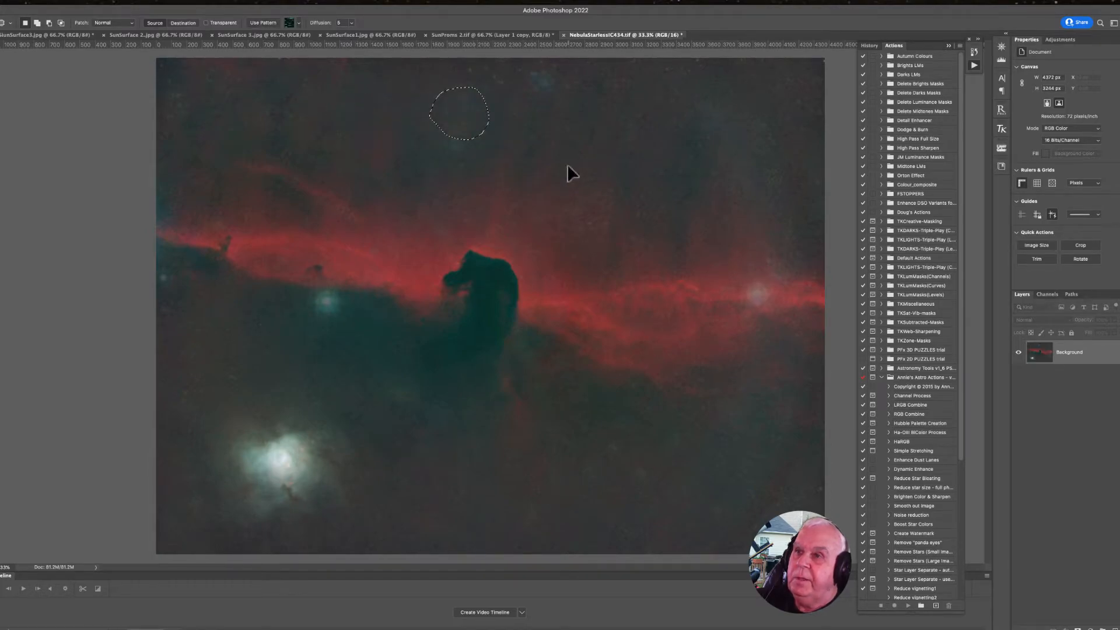
mouse_move(562, 89)
left_mouse_down()
mouse_move(537, 103)
mouse_move(511, 96)
mouse_move(510, 78)
mouse_move(552, 52)
mouse_move(574, 80)
mouse_move(561, 91)
mouse_move(588, 92)
left_mouse_up()
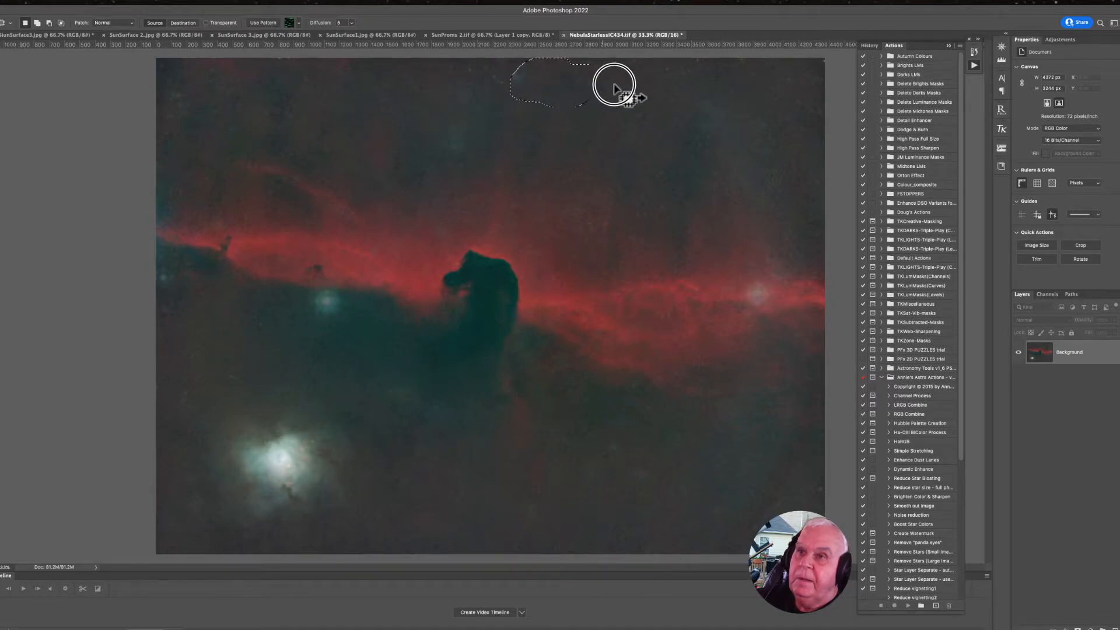
Step: Patch out the star halo at the right end of the red band and the blue one left of the horsehead
left_click(776, 299)
mouse_move(776, 300)
left_mouse_down()
mouse_move(755, 315)
mouse_move(732, 300)
mouse_move(734, 286)
mouse_move(758, 278)
mouse_move(778, 295)
mouse_move(702, 304)
left_mouse_up()
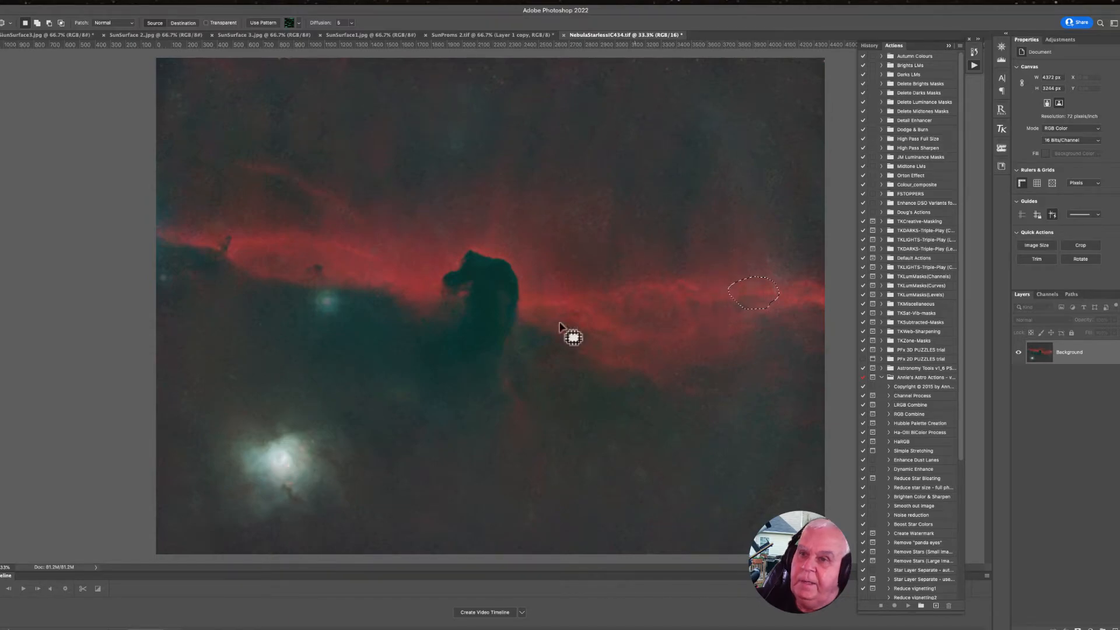
mouse_move(336, 320)
left_mouse_down()
mouse_move(303, 310)
mouse_move(302, 292)
mouse_move(334, 283)
mouse_move(348, 292)
mouse_move(345, 315)
mouse_move(297, 298)
mouse_move(358, 317)
mouse_move(315, 338)
mouse_move(373, 320)
mouse_move(319, 328)
mouse_move(301, 306)
mouse_move(310, 291)
mouse_move(344, 292)
mouse_move(357, 305)
mouse_move(272, 289)
left_mouse_up()
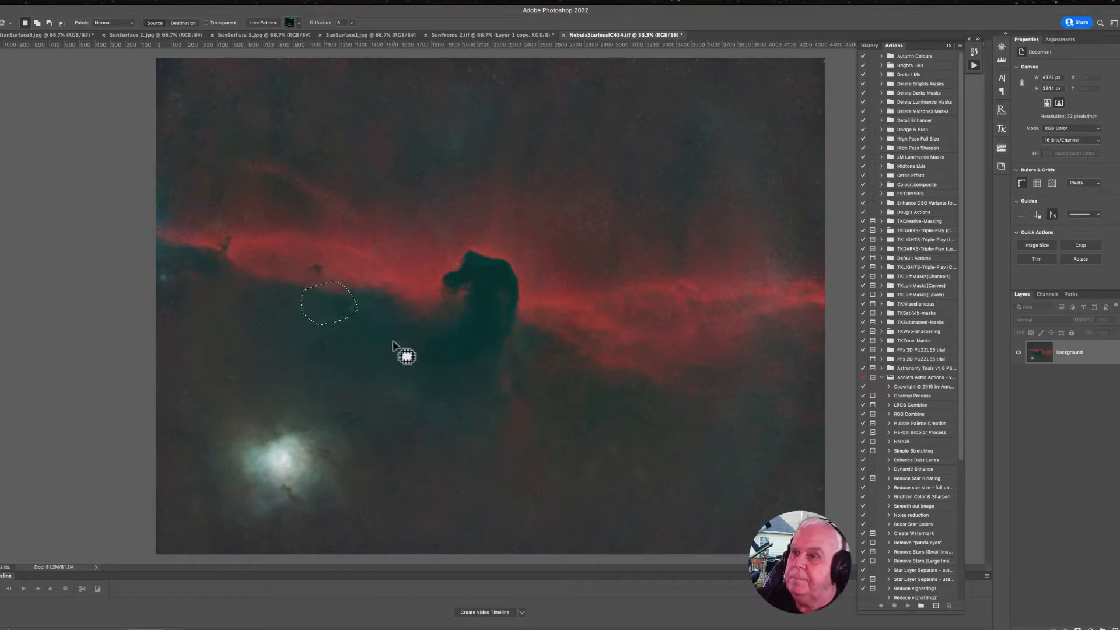
Step: Patch out the halo at the image's left edge and blemishes in the dark area below the red band, then clear the selection
mouse_move(162, 290)
left_mouse_down()
mouse_move(166, 266)
mouse_move(182, 266)
mouse_move(178, 282)
mouse_move(220, 321)
left_mouse_up()
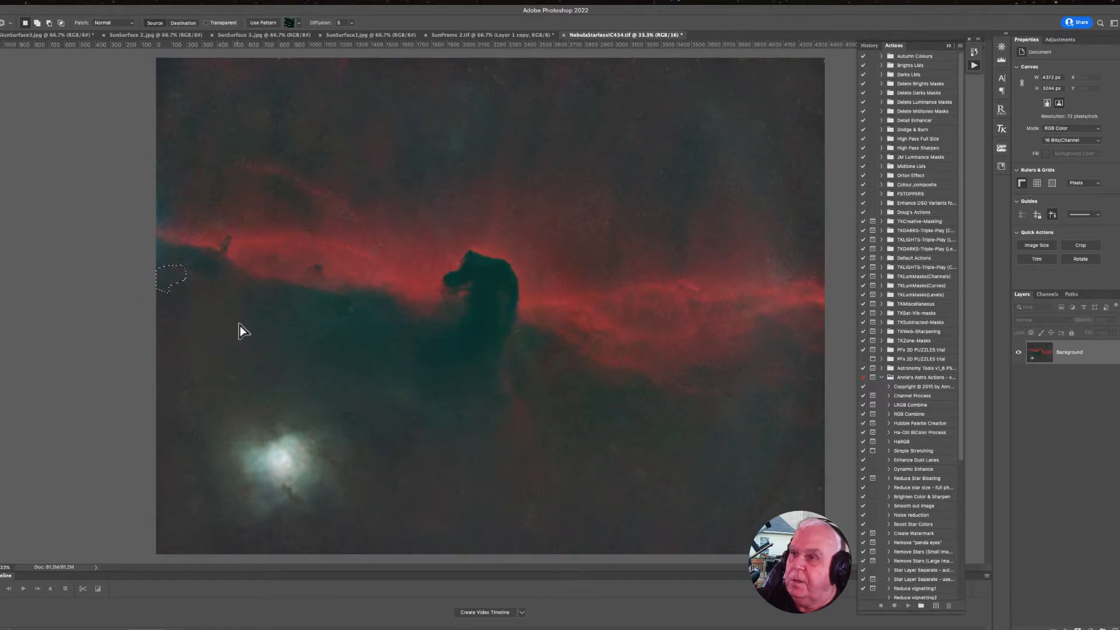
mouse_move(641, 490)
left_mouse_down()
mouse_move(600, 476)
mouse_move(625, 456)
mouse_move(658, 477)
left_mouse_up()
left_click_drag(599, 487, 480, 500)
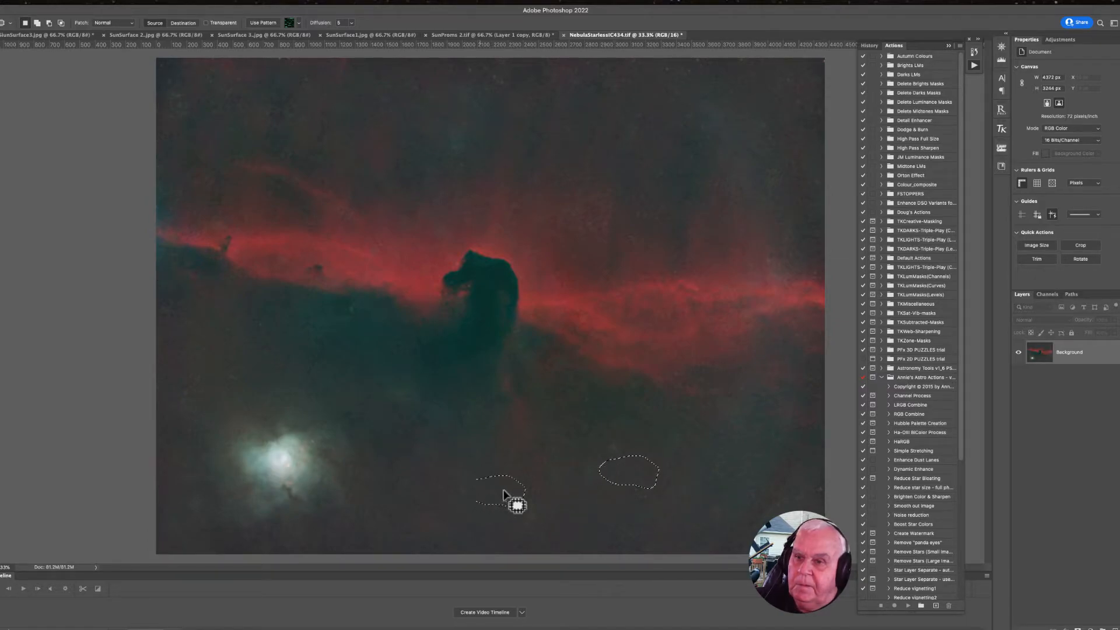
left_click_drag(611, 480, 557, 494)
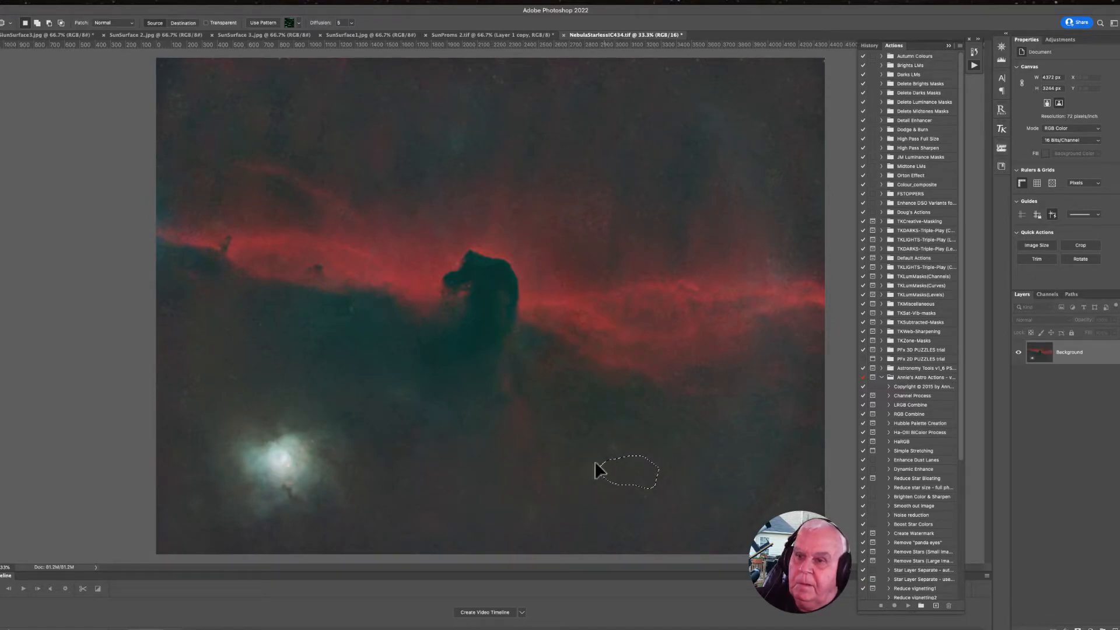
left_click_drag(607, 467, 501, 448)
left_click(162, 2)
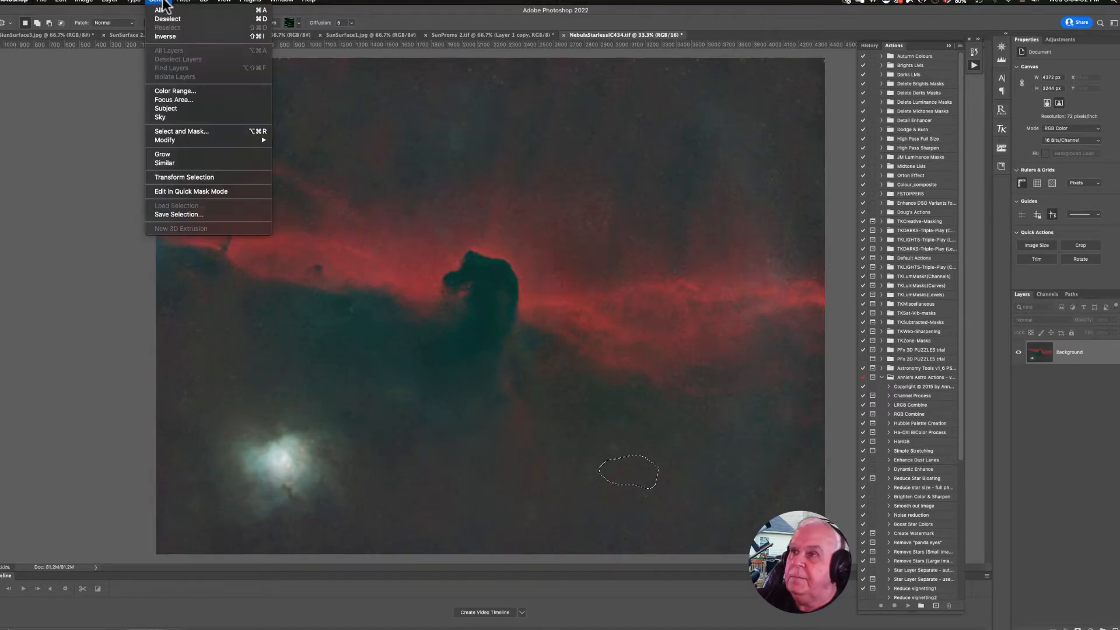
left_click(176, 15)
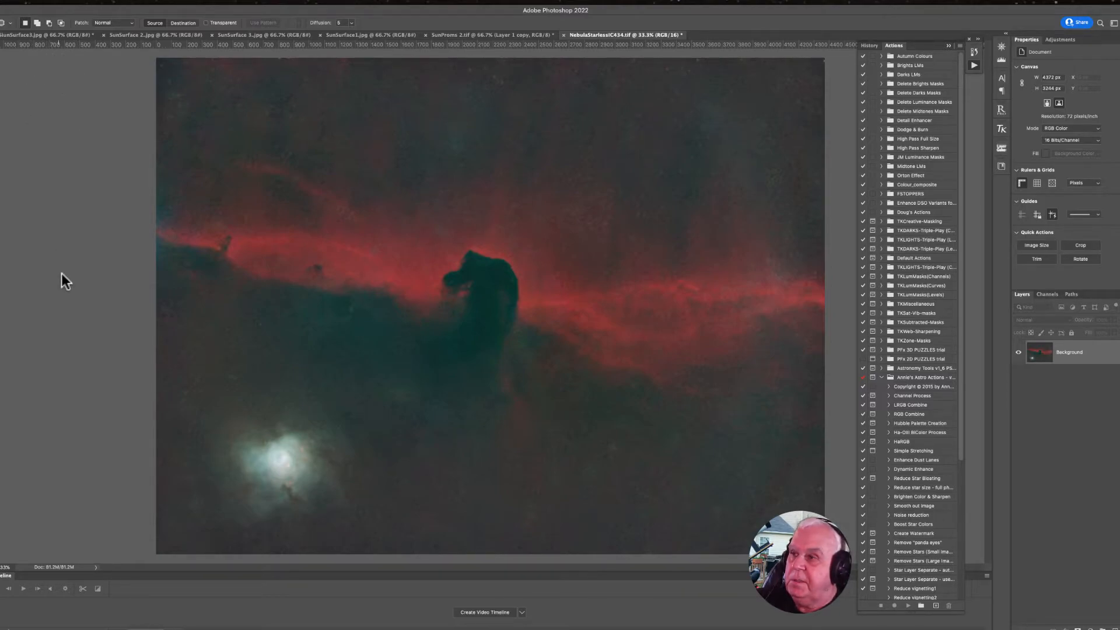
Step: Open the image in Nik Collection's Viveza 3 and place one large control point on the red nebulosity right of the horsehead
left_click(185, 1)
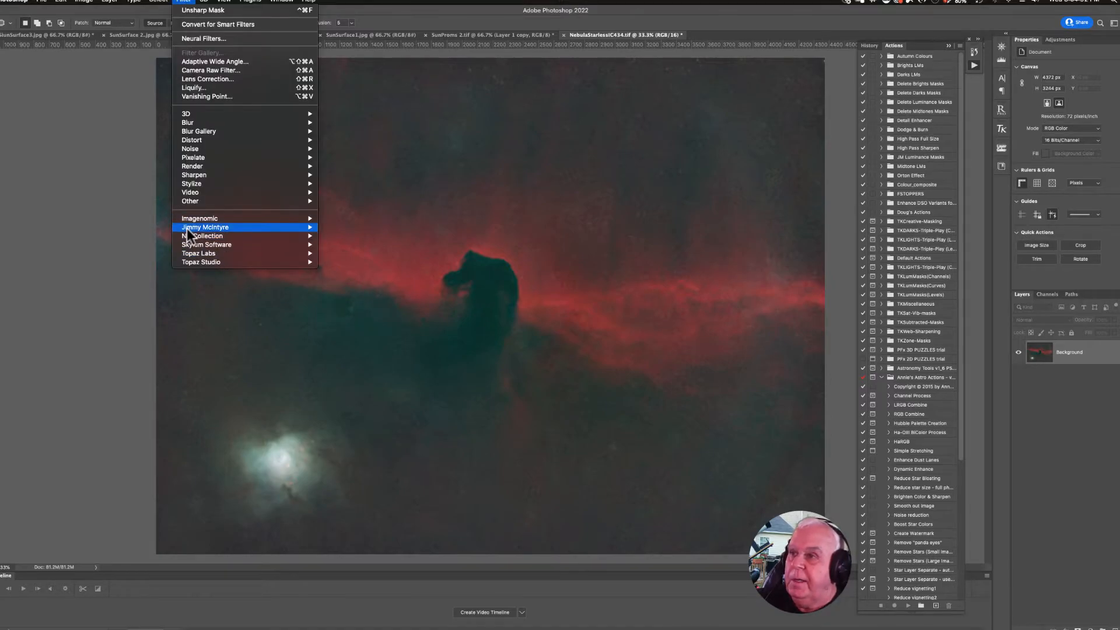
mouse_move(189, 235)
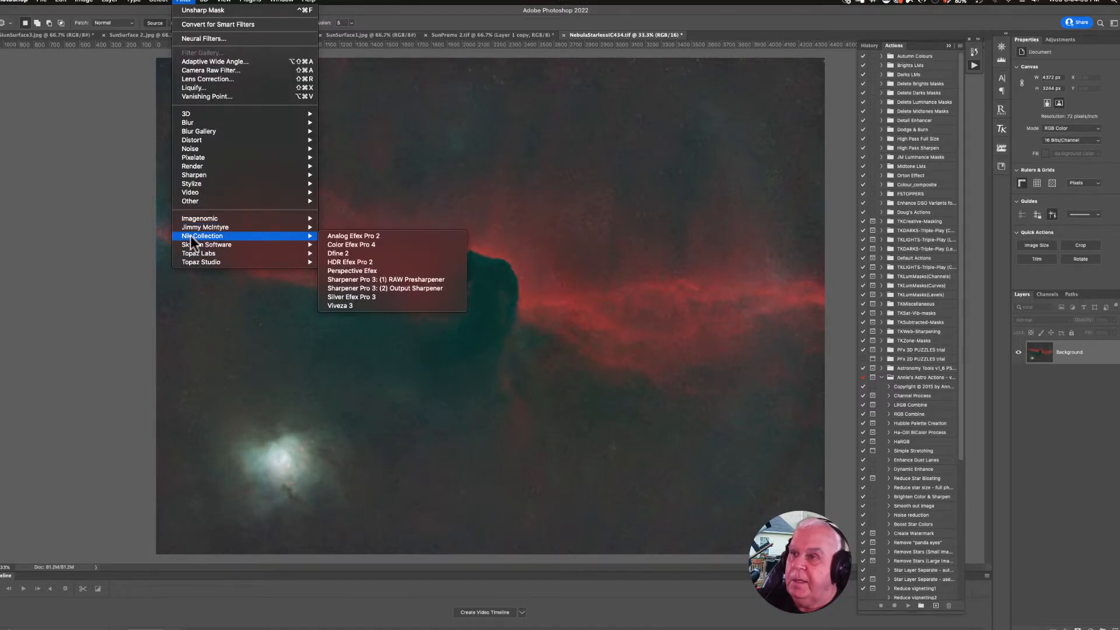
left_click(341, 282)
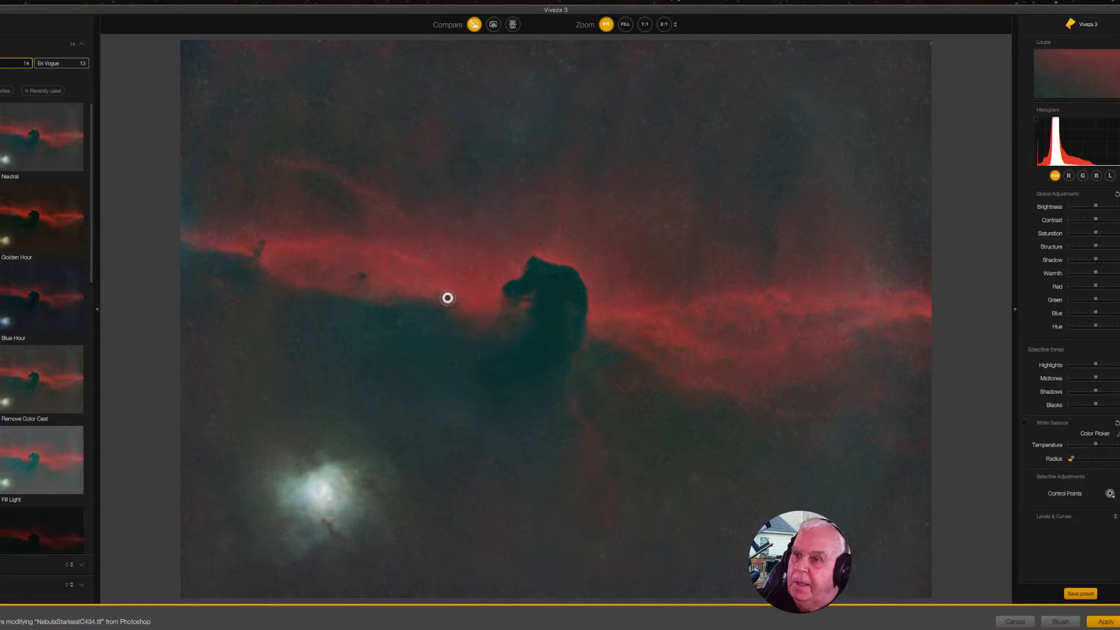
left_click(775, 327)
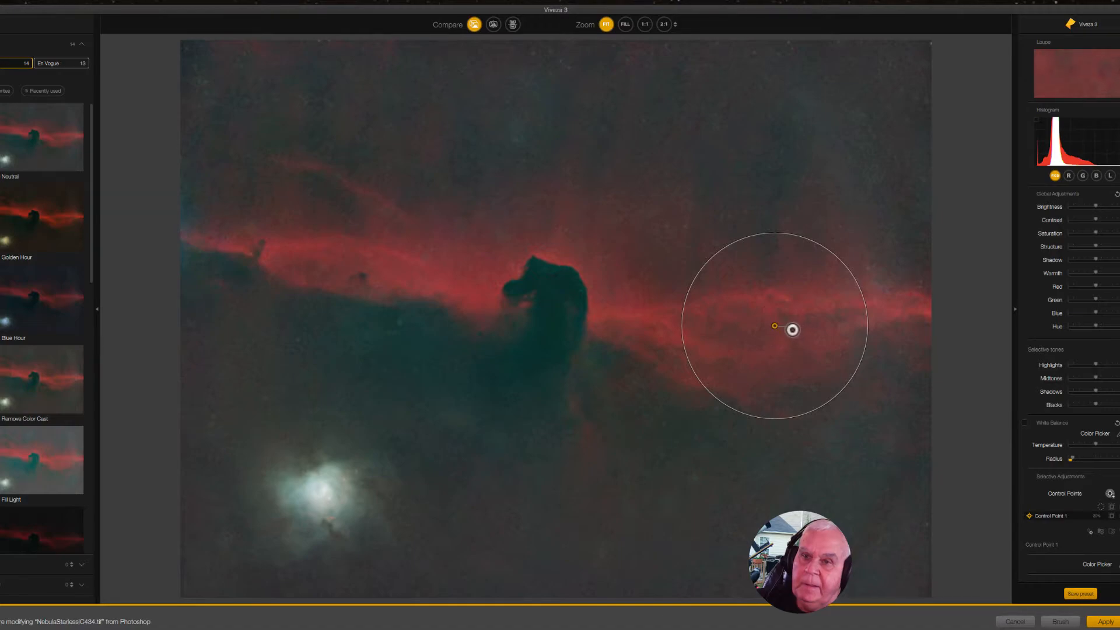
left_click(791, 326)
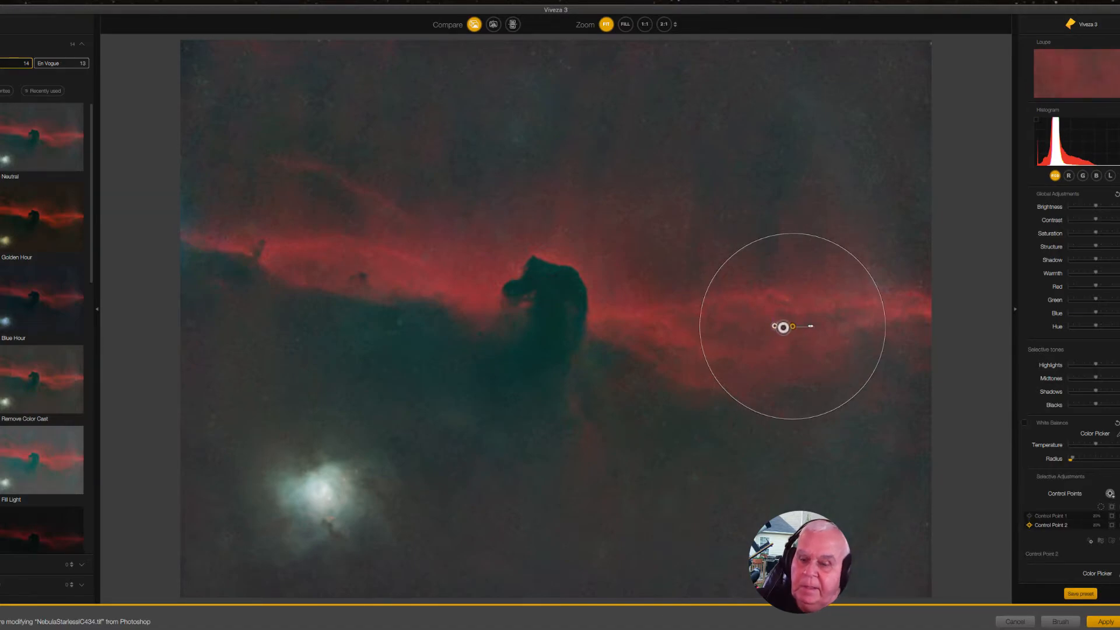
key("Delete")
left_click(646, 335)
left_click(775, 326)
left_click_drag(794, 325, 771, 320)
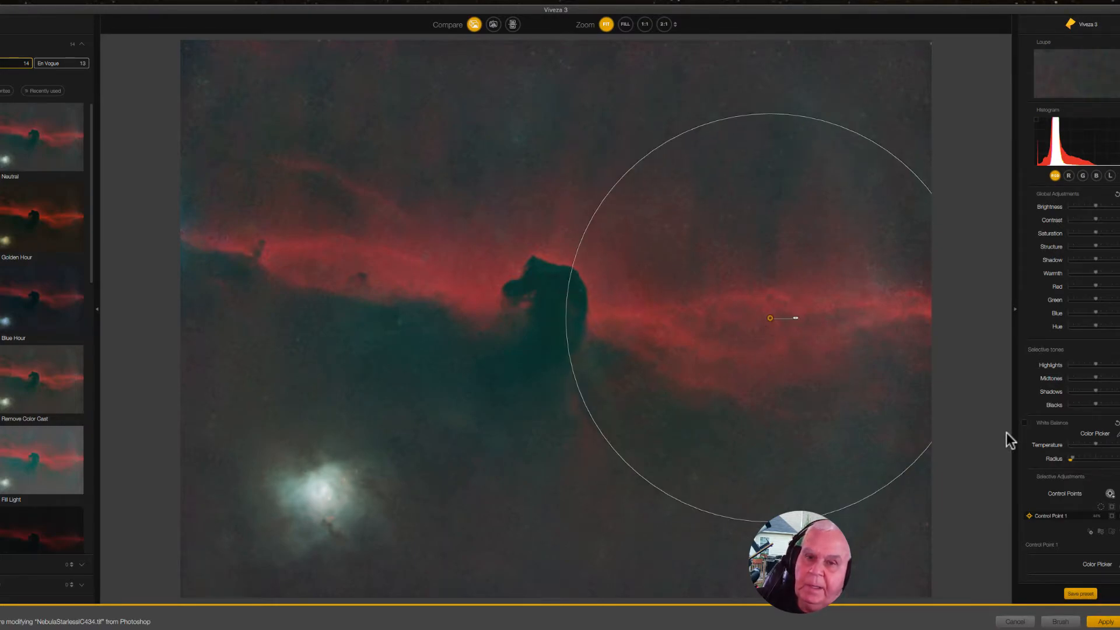
Step: Slightly raise the control point's structure, contrast and brightness, and duplicate it onto the red band left of the horsehead
scroll(1076, 415, "down", 3)
scroll(1076, 414, "down", 3)
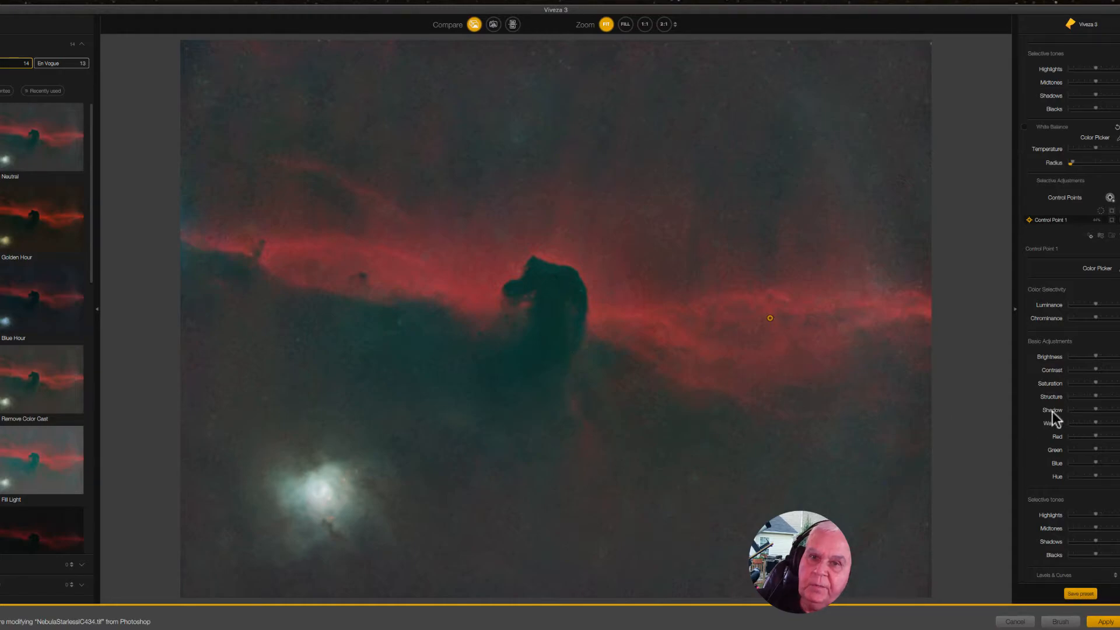
left_click(1098, 399)
left_click_drag(1098, 399, 1101, 371)
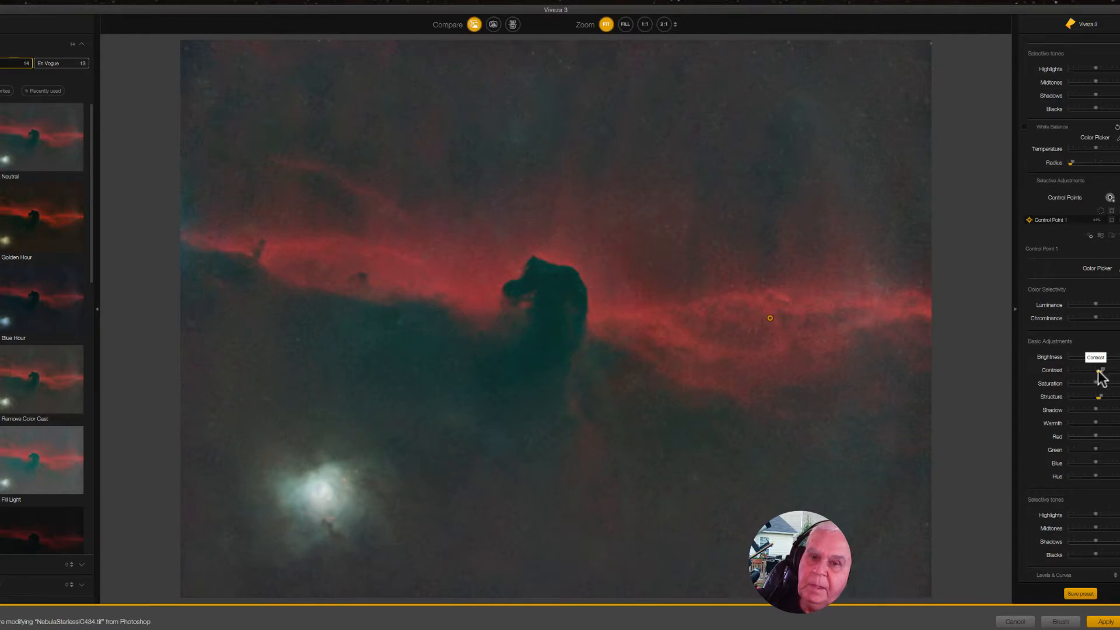
mouse_move(1096, 355)
left_mouse_down()
mouse_move(1087, 362)
mouse_move(1099, 362)
left_mouse_up()
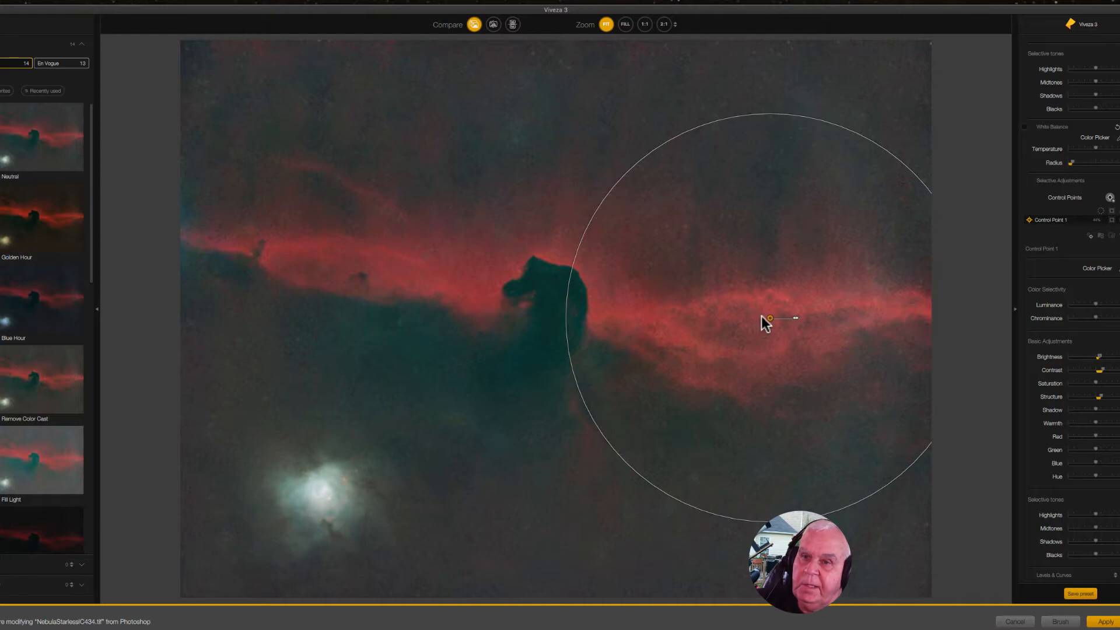
left_click_drag(769, 320, 398, 279)
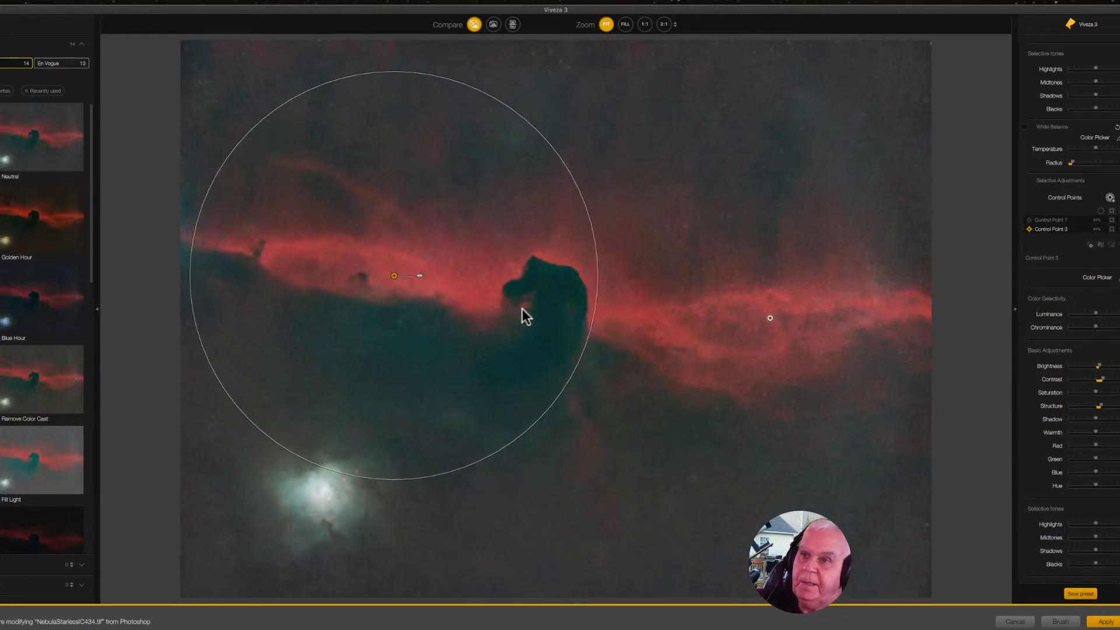
left_click_drag(391, 274, 694, 236)
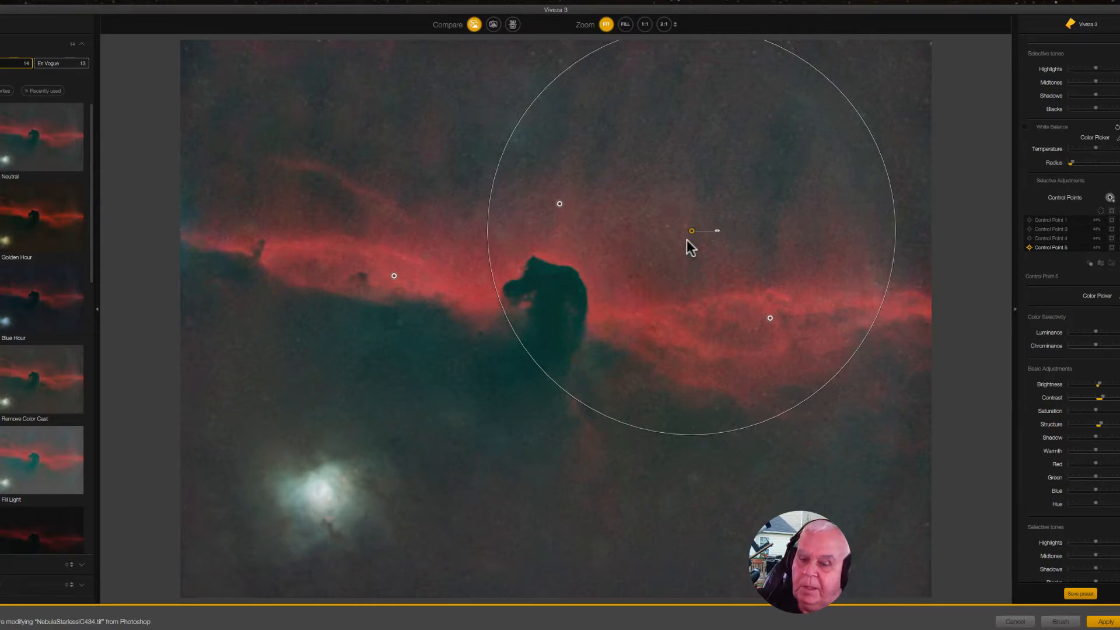
key("Delete")
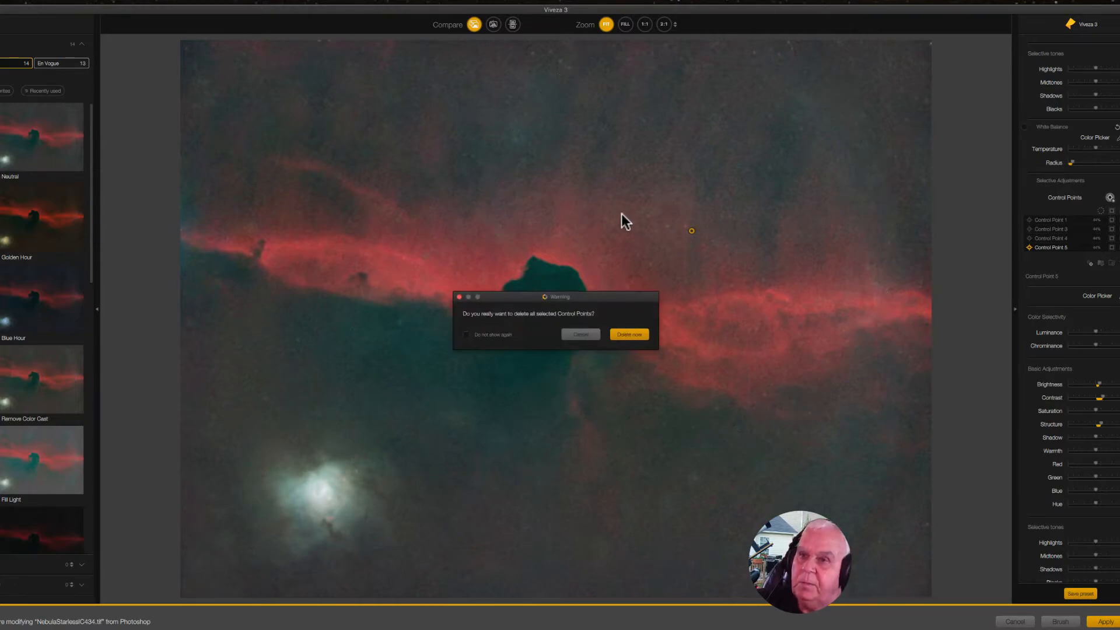
left_click(629, 334)
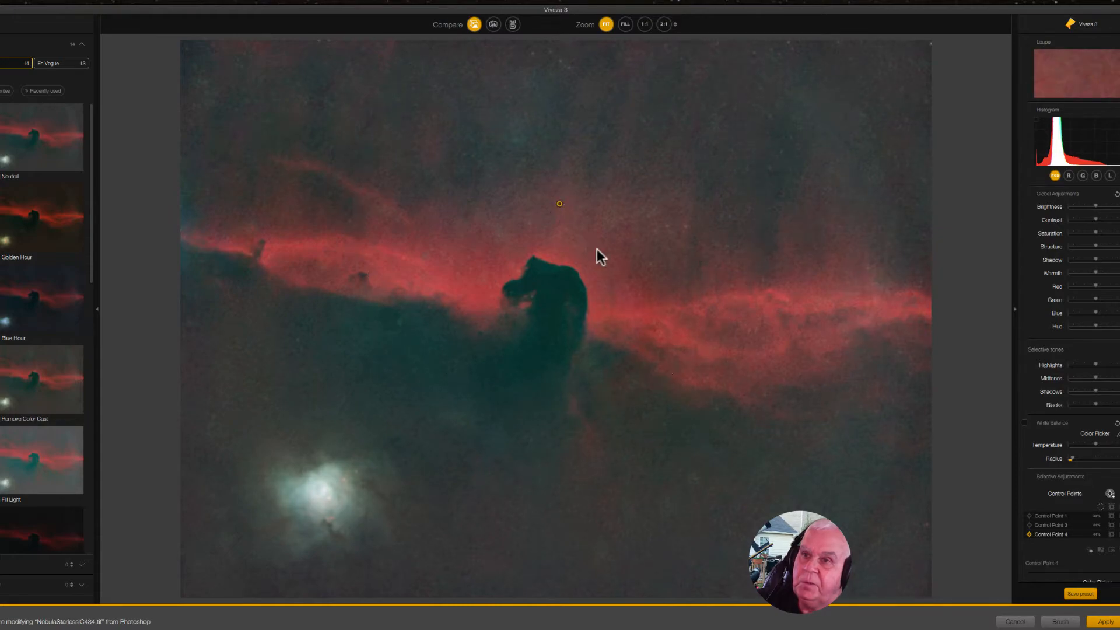
key("Delete")
left_click(632, 335)
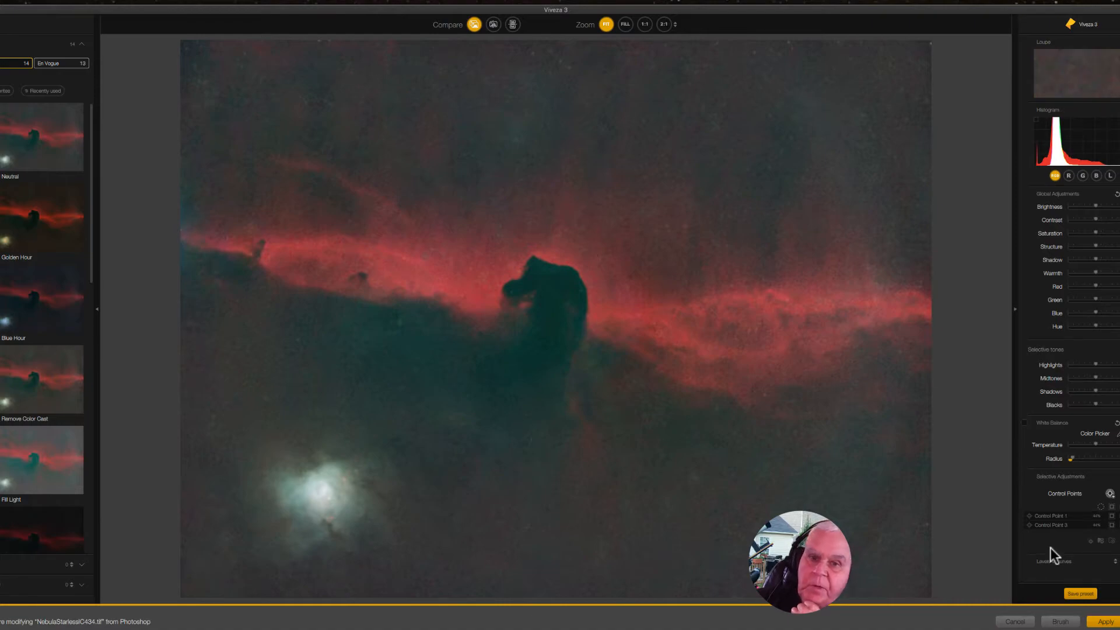
Step: Add a new control point with a small radius in the faint red glow just above the horsehead
left_click(1111, 495)
left_click(666, 189)
left_click(577, 195)
left_click_drag(593, 195, 591, 196)
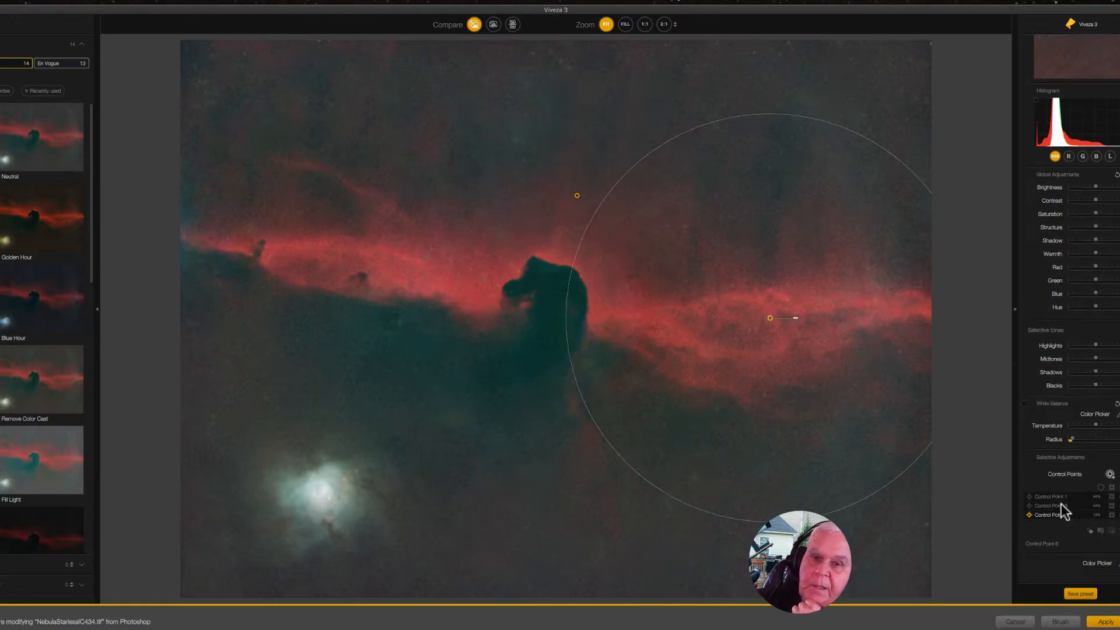
Step: Lower the new control point's contrast and structure, raise its brightness slightly, and duplicate it across the background above the red band
scroll(1061, 503, "down", 10)
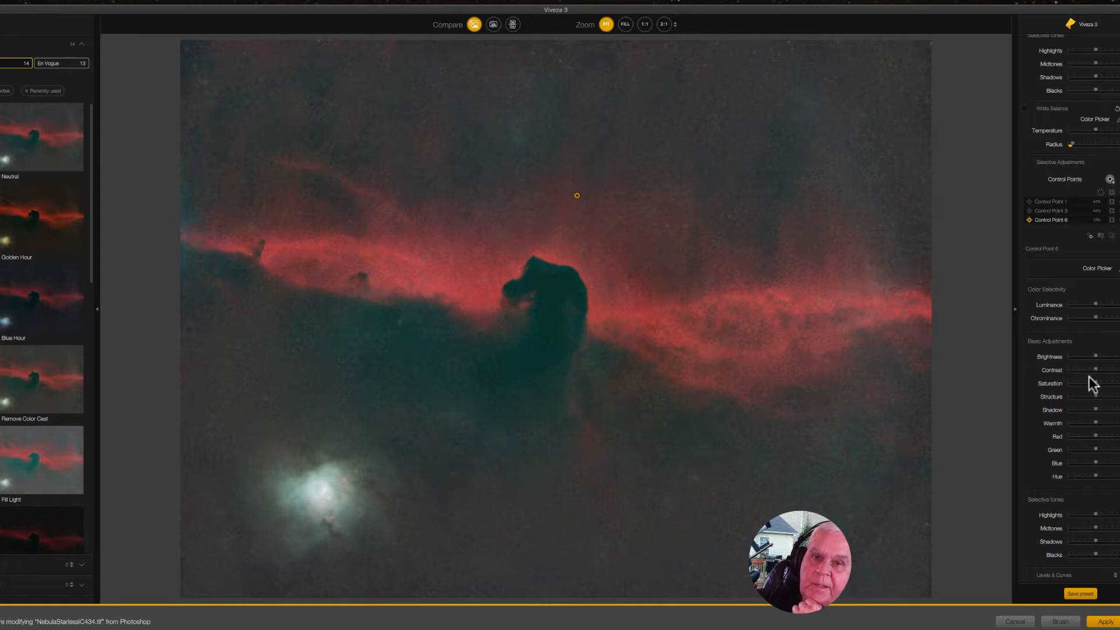
left_click(1093, 369)
left_click_drag(1092, 370, 1089, 371)
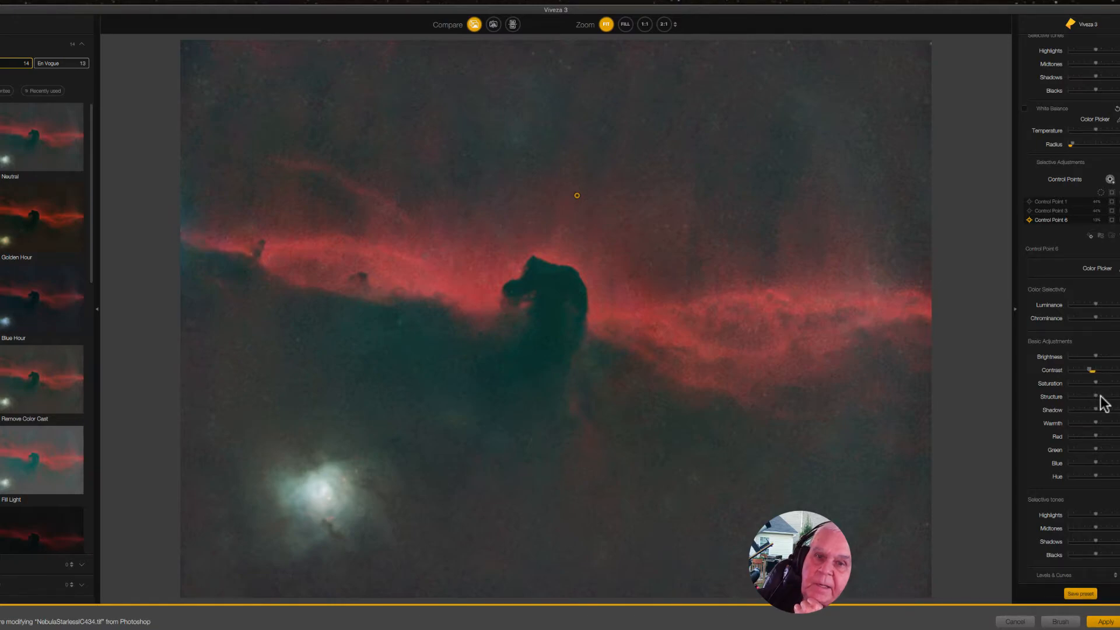
mouse_move(1099, 397)
left_mouse_down()
mouse_move(1078, 403)
mouse_move(1088, 401)
left_mouse_up()
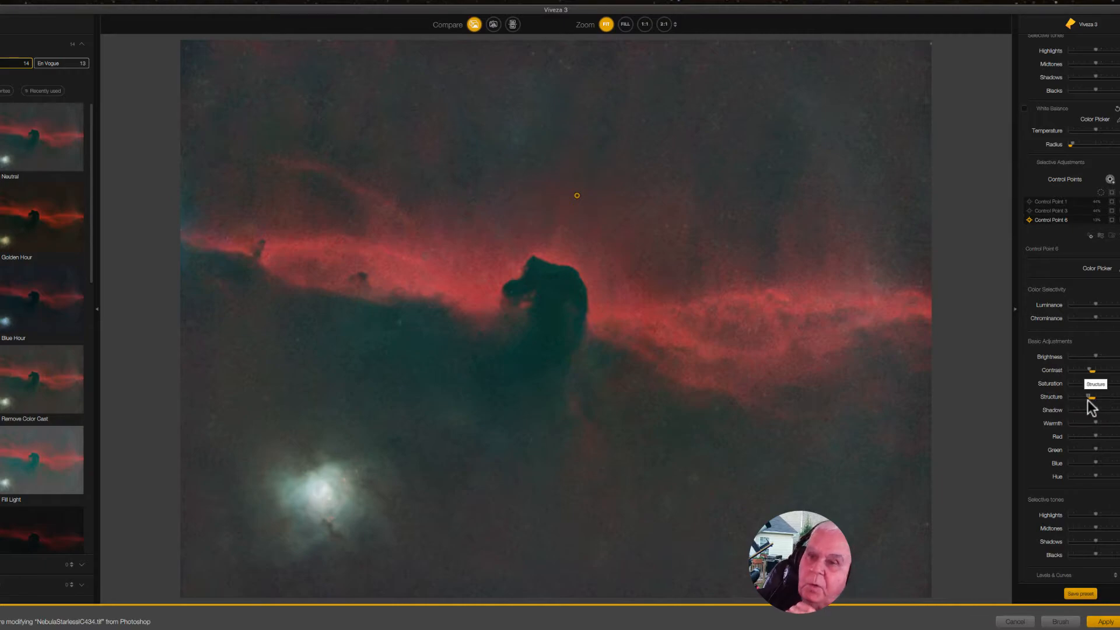
left_click(1094, 356)
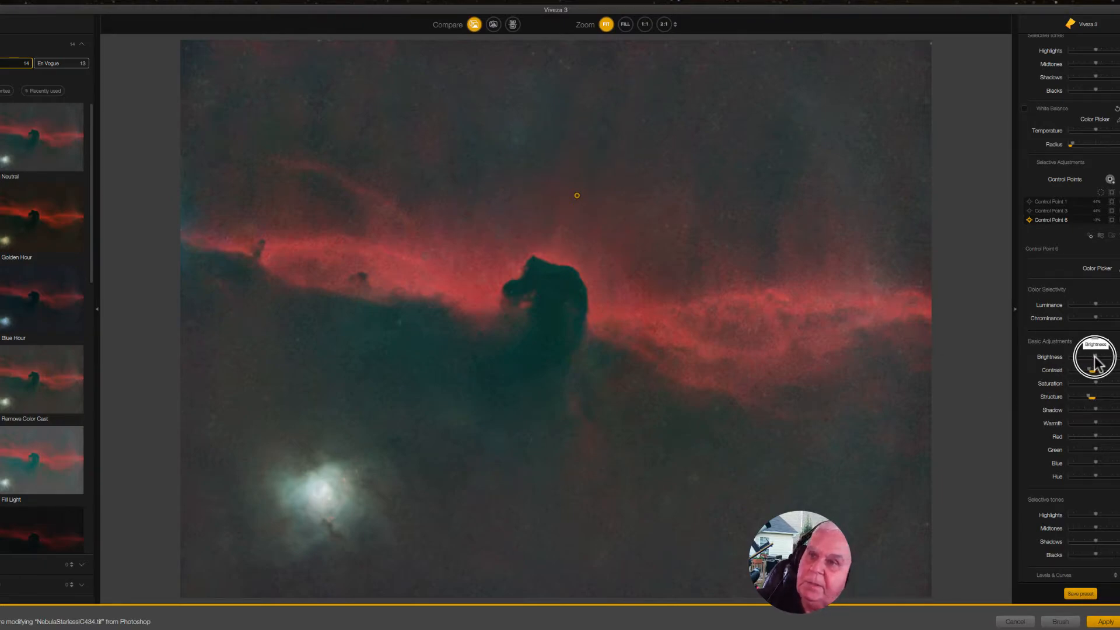
left_click_drag(1095, 357, 1100, 357)
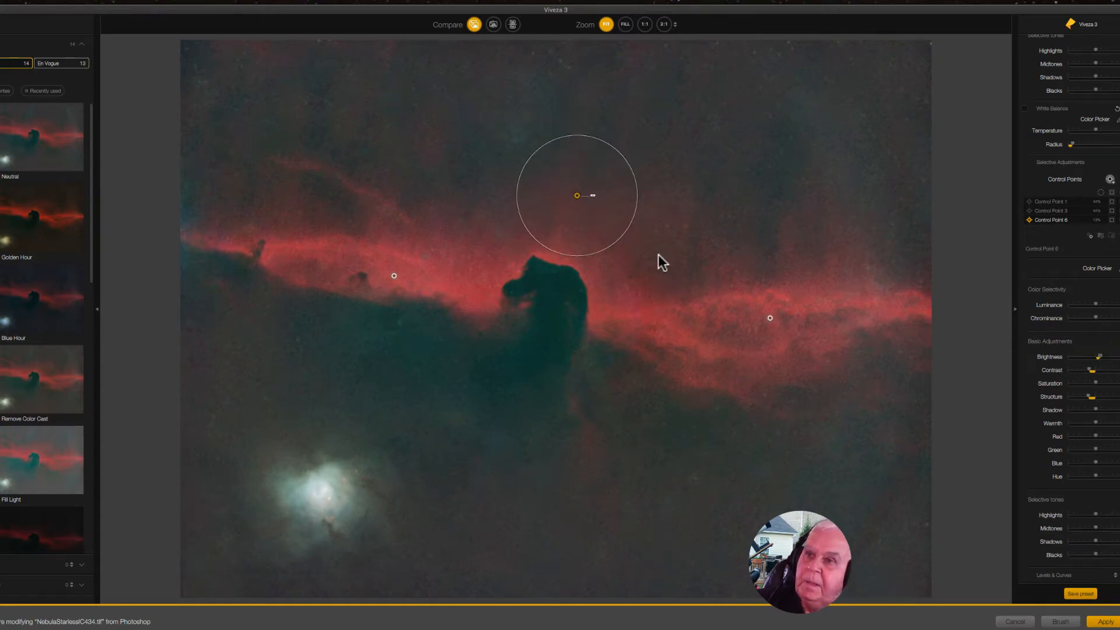
left_click_drag(577, 195, 695, 194)
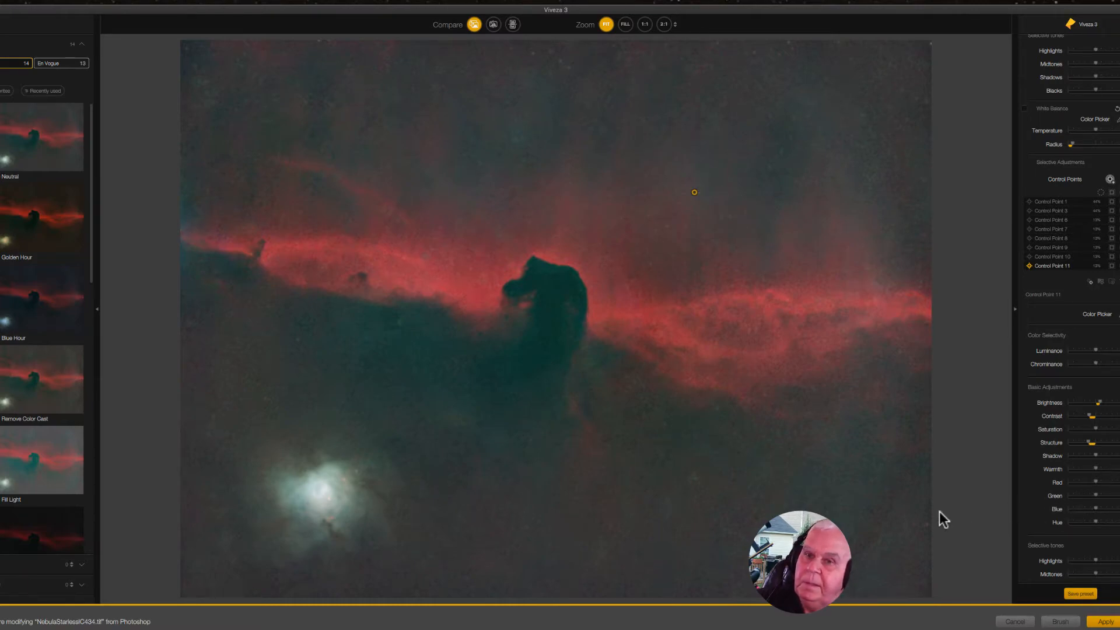
Step: Apply the Viveza 3 adjustments and compare them with the original by toggling the visibility of the Viveza 3 layer
left_click(1101, 623)
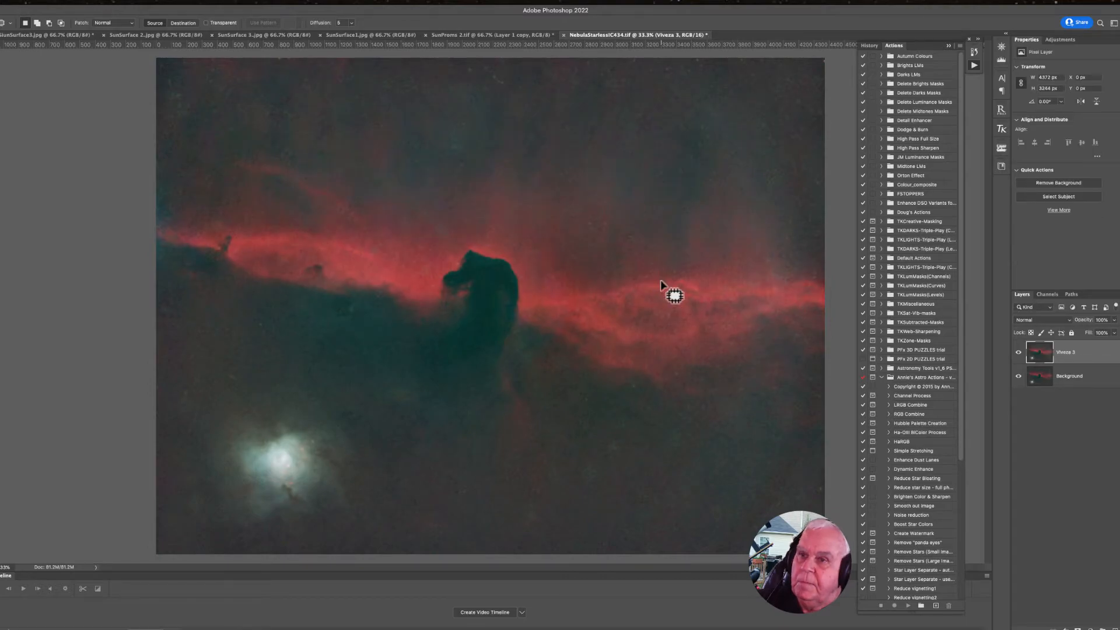
left_click(1018, 354)
left_click(1018, 354)
left_click(1018, 353)
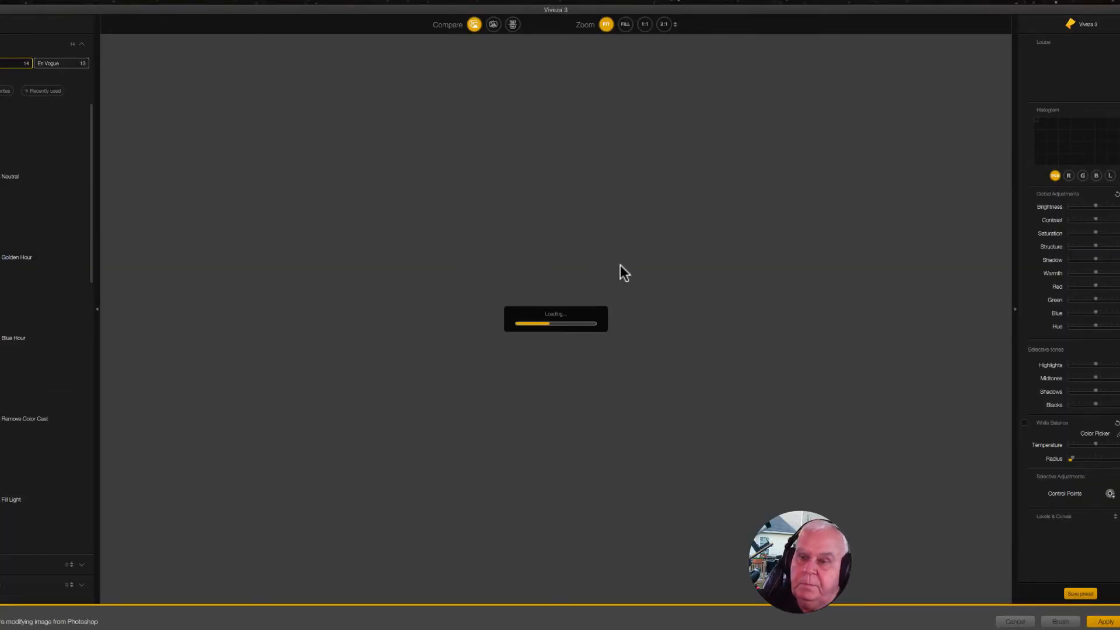
Step: In Viveza 3, place two control points on the bright white nebula below the red band and shrink the second one's radius
left_click(1110, 493)
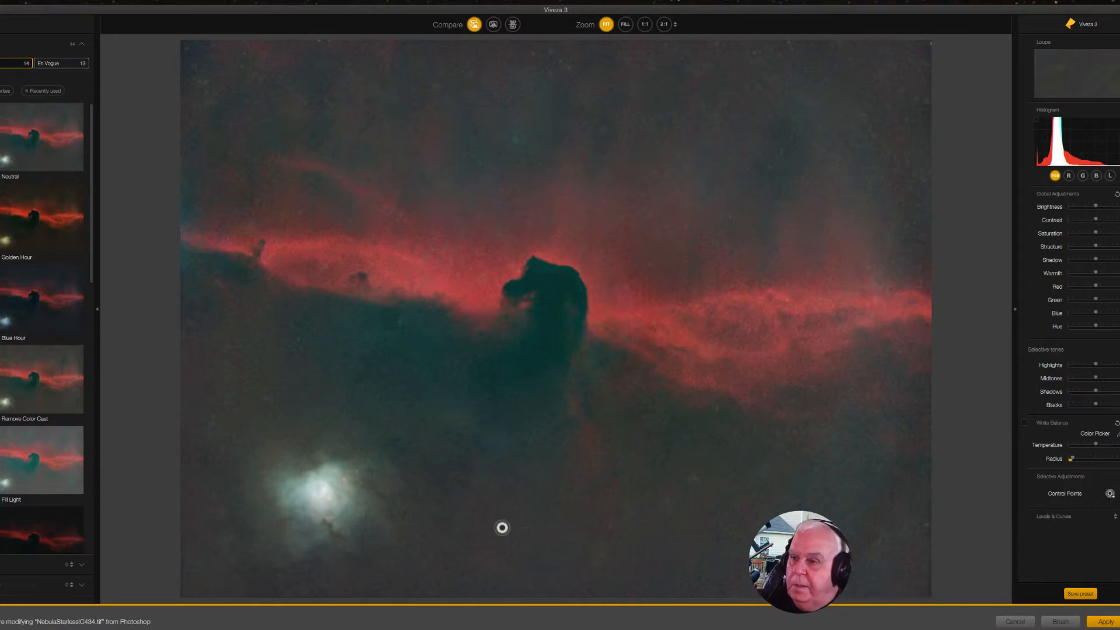
left_click(304, 503)
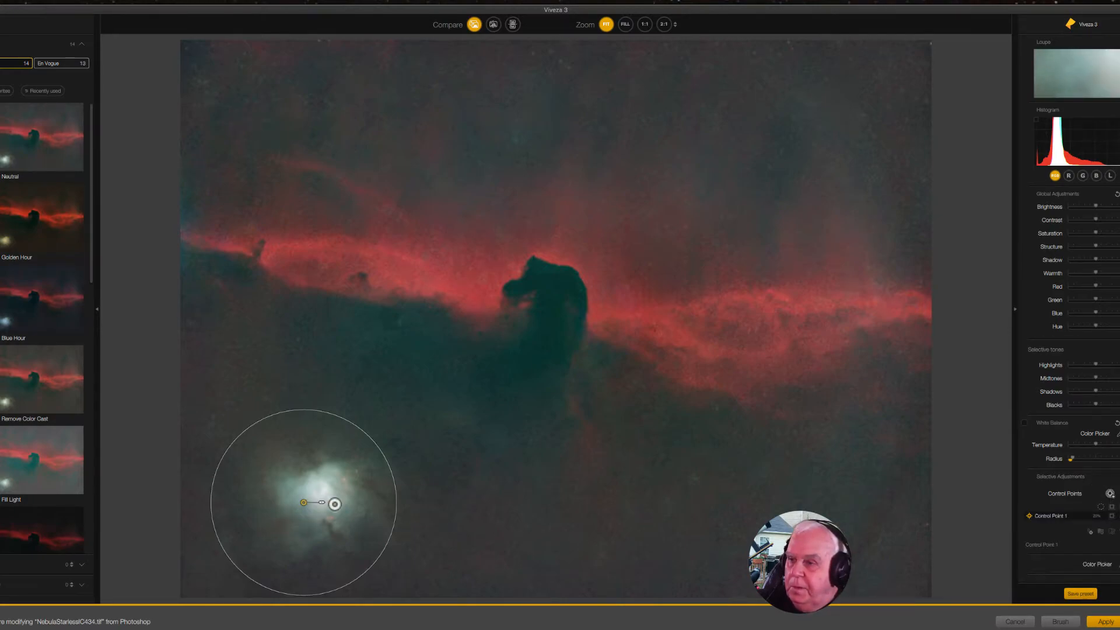
left_click(321, 503)
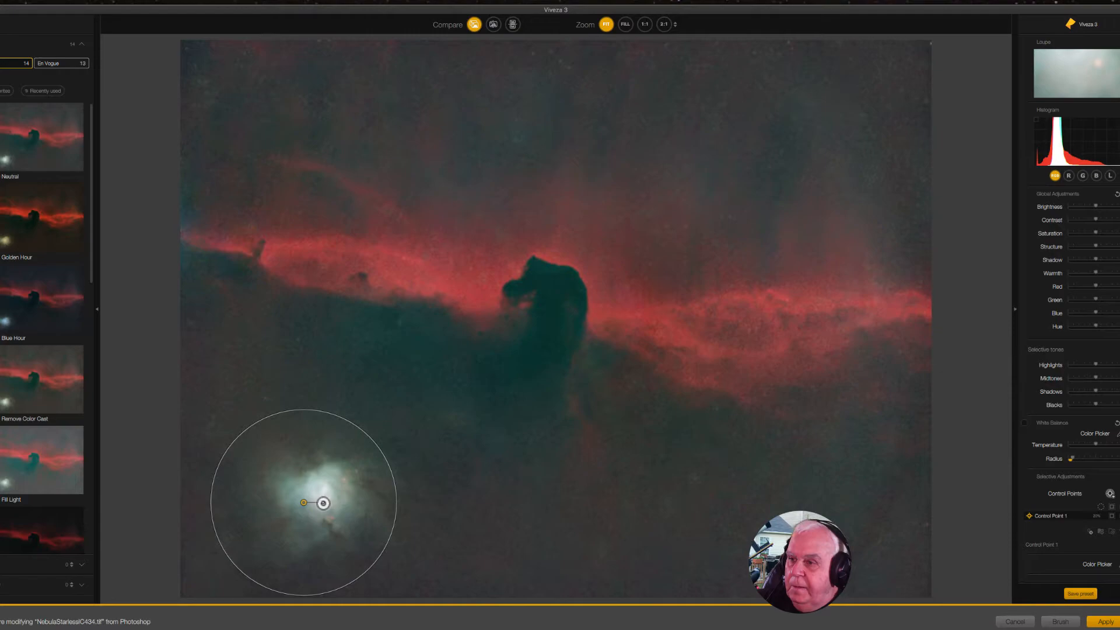
left_click_drag(324, 512, 327, 513)
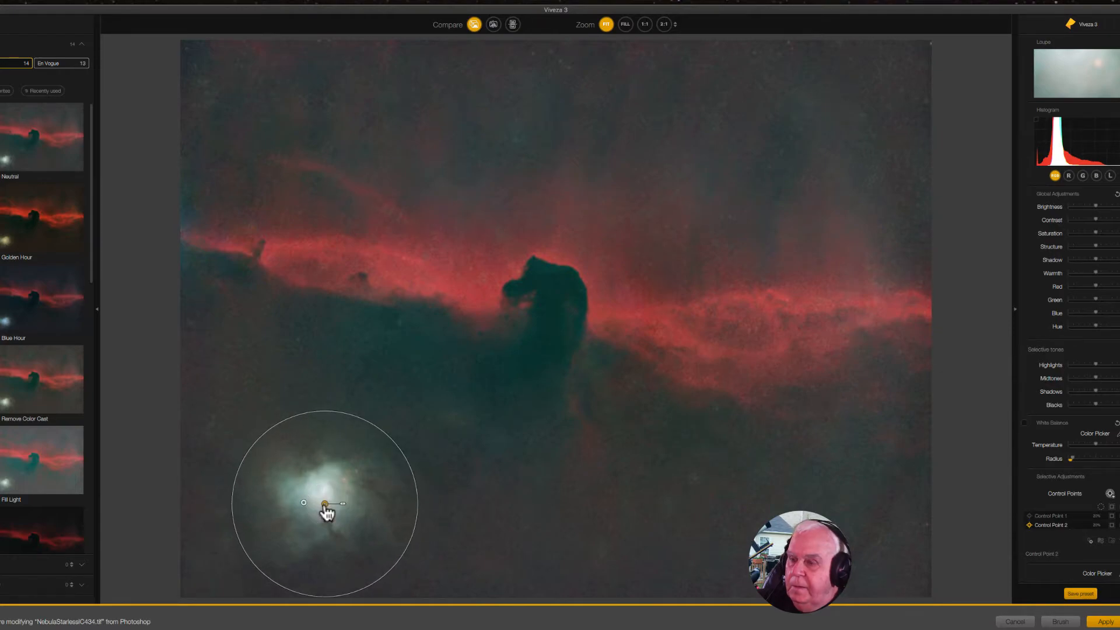
left_click_drag(341, 502, 341, 503)
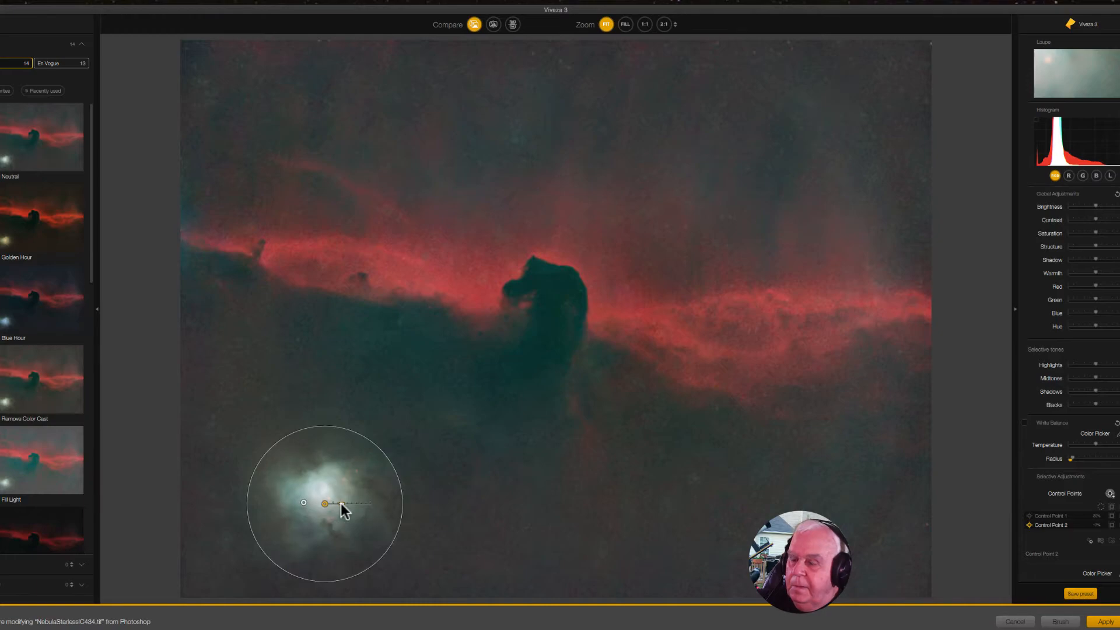
Step: Slightly raise the structure and contrast of the second control point on the white nebula
scroll(1093, 441, "down", 5)
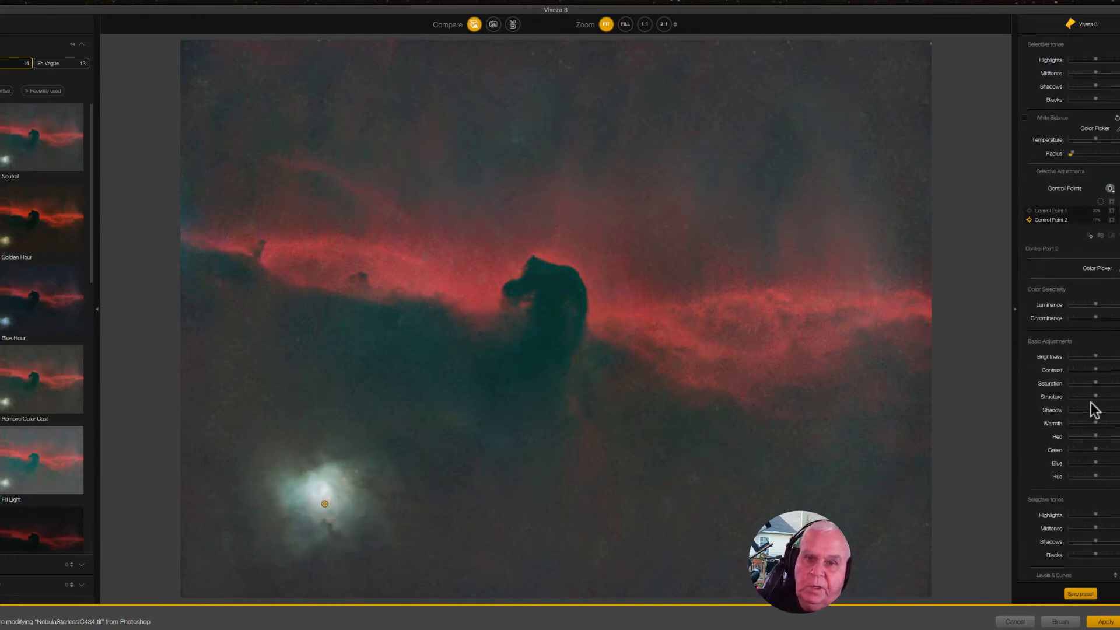
left_click(1096, 398)
left_click_drag(1095, 395, 1098, 370)
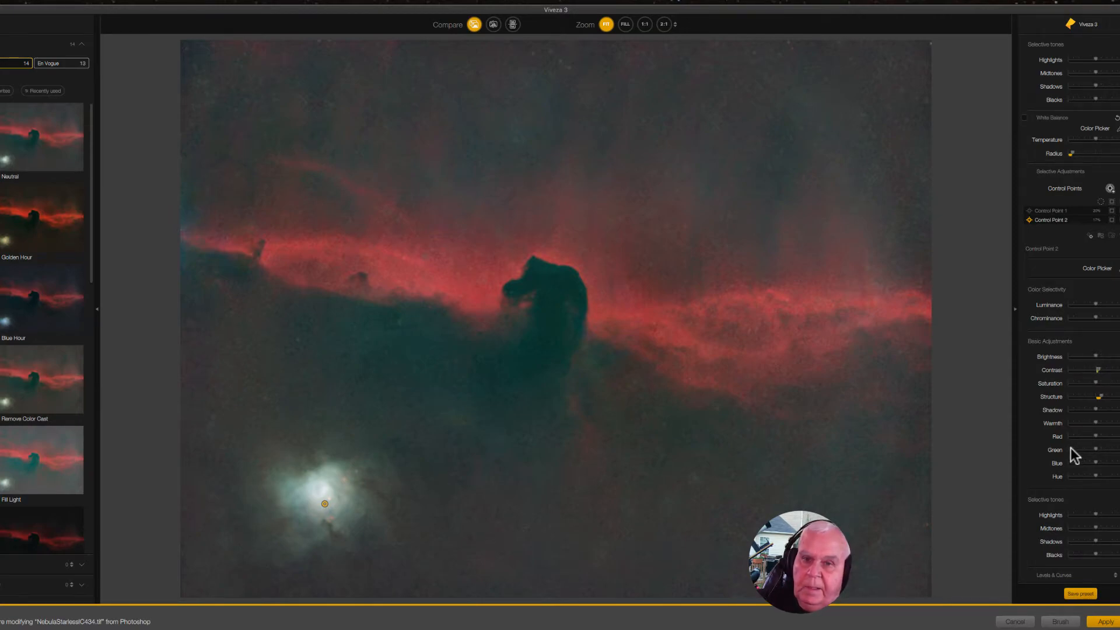
Step: Slightly lower the warmth of the second control point on the white nebula and apply the Viveza 3 adjustments
left_click_drag(1092, 424, 1088, 428)
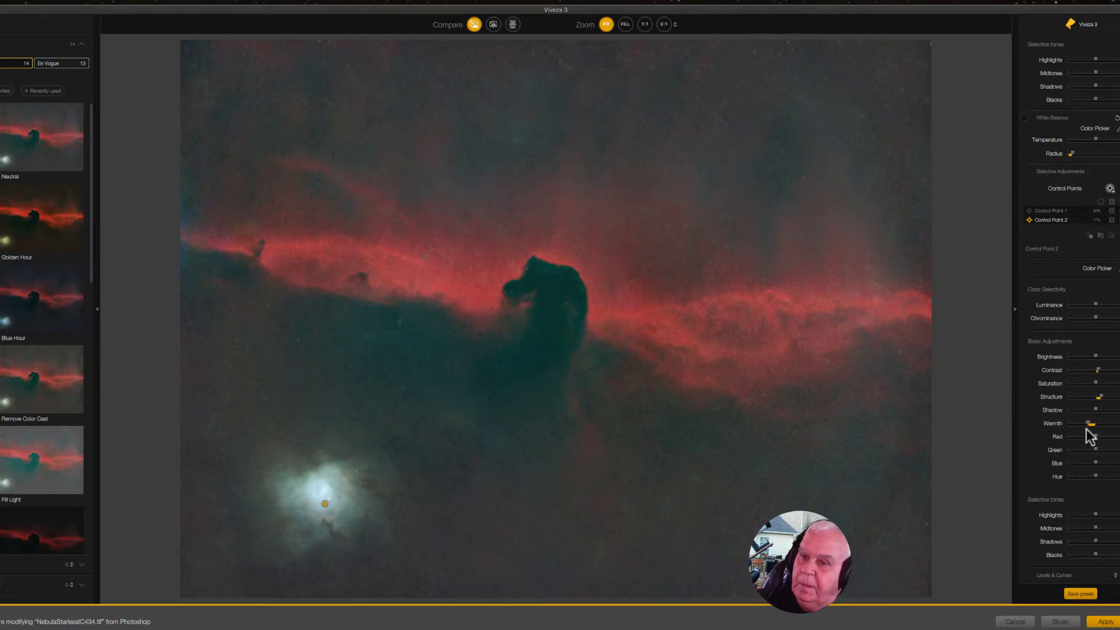
left_click(1105, 622)
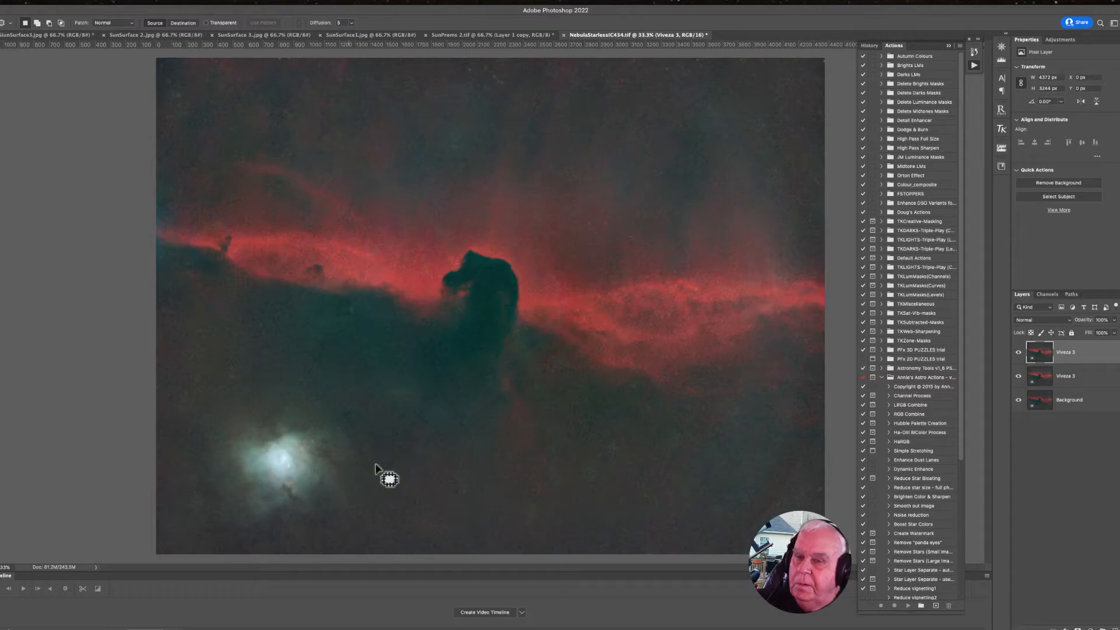
Step: Compare the image with and without the top Viveza 3 layer, and examine the background noise above the Horsehead up close
left_click(1019, 352)
left_click(1018, 353)
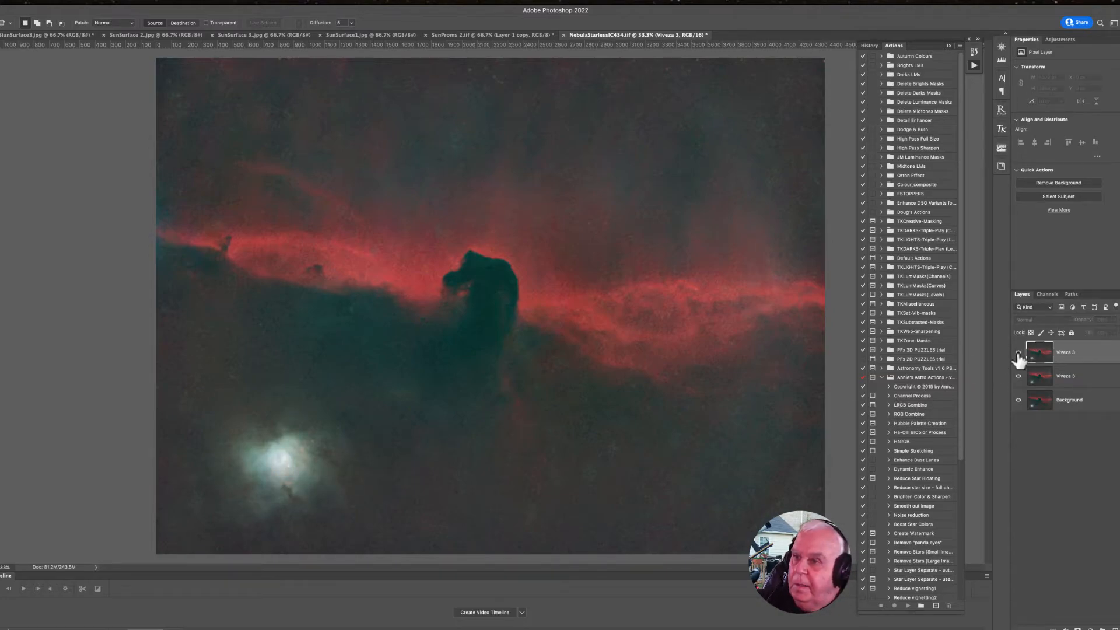
left_click(1019, 352)
left_click(1018, 353)
left_click(1019, 353)
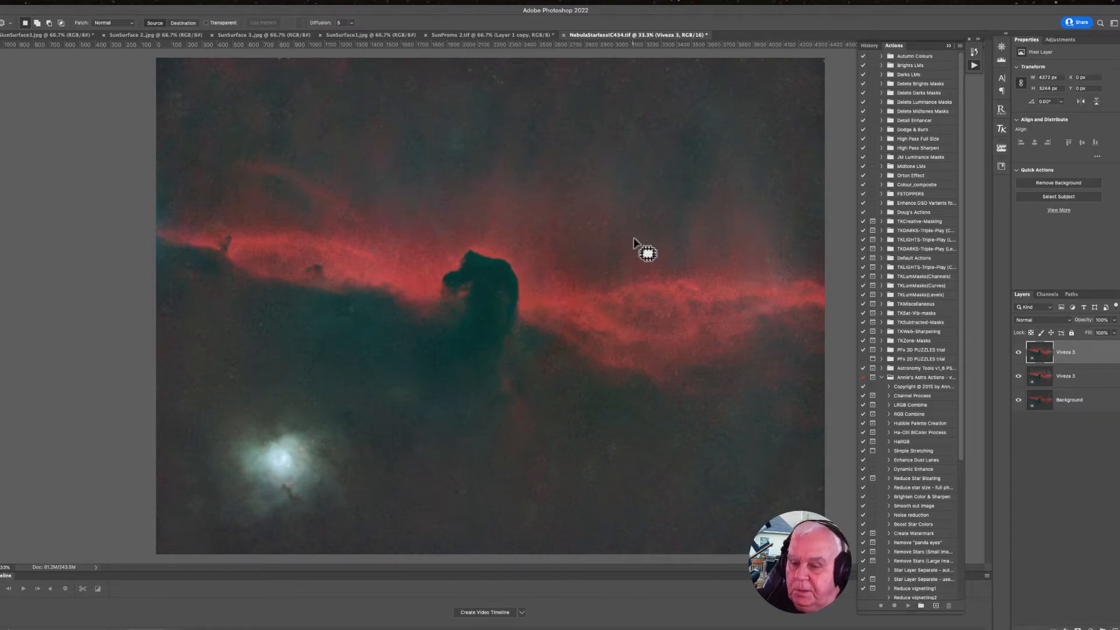
key("super+plus")
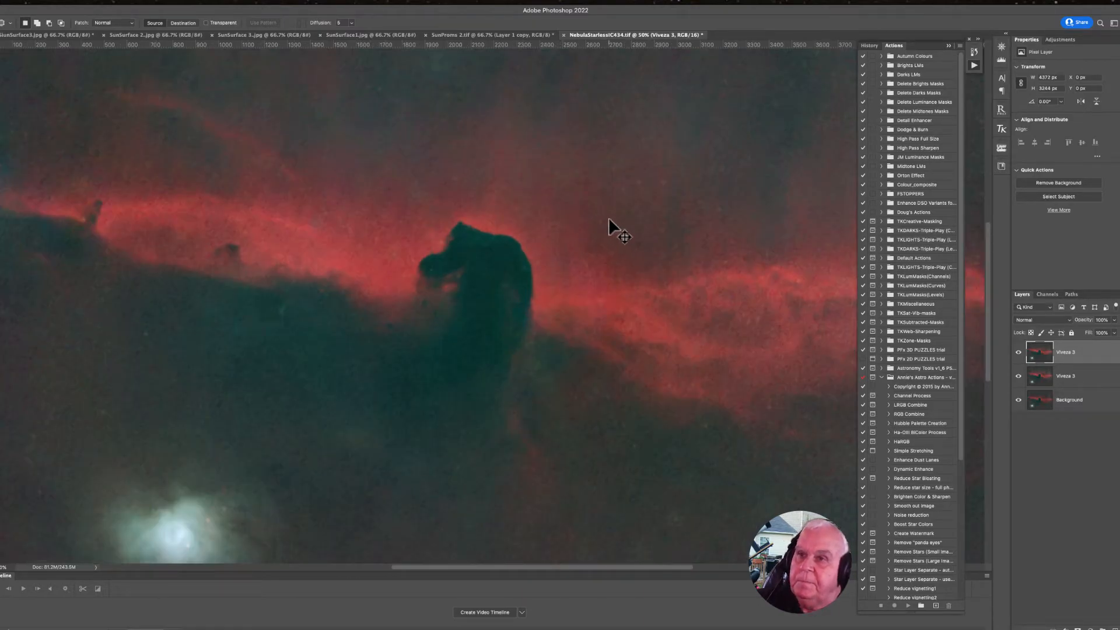
key("super+plus")
left_click_drag(583, 400, 533, 501)
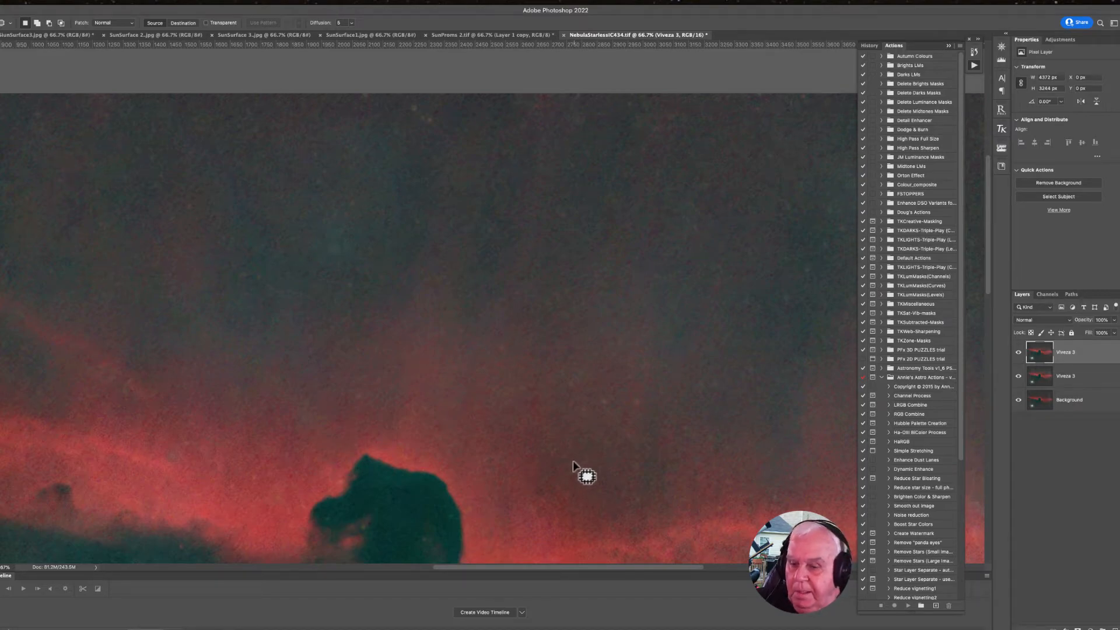
key("super+minus")
key("super+minus")
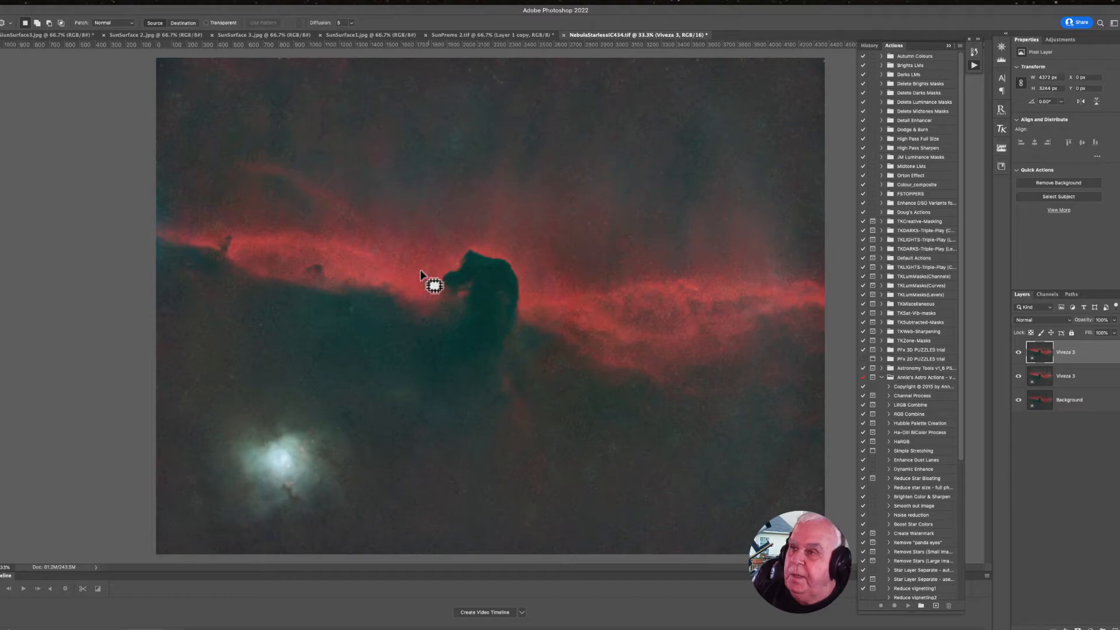
key("l")
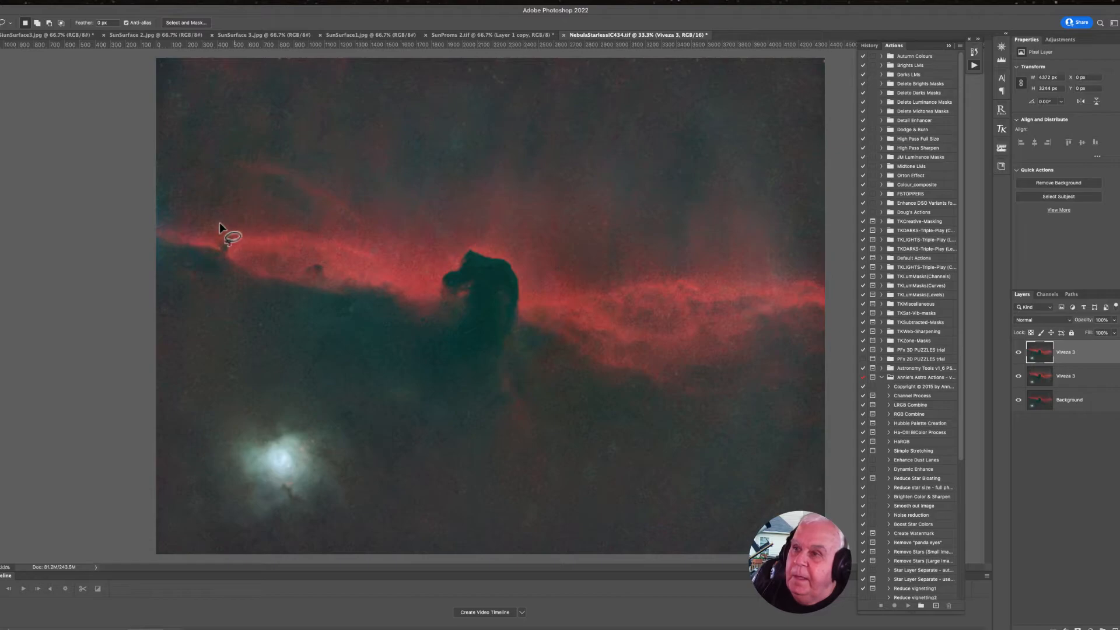
mouse_move(161, 219)
left_mouse_down()
mouse_move(269, 219)
mouse_move(431, 258)
mouse_move(477, 249)
mouse_move(545, 281)
mouse_move(624, 271)
left_mouse_up()
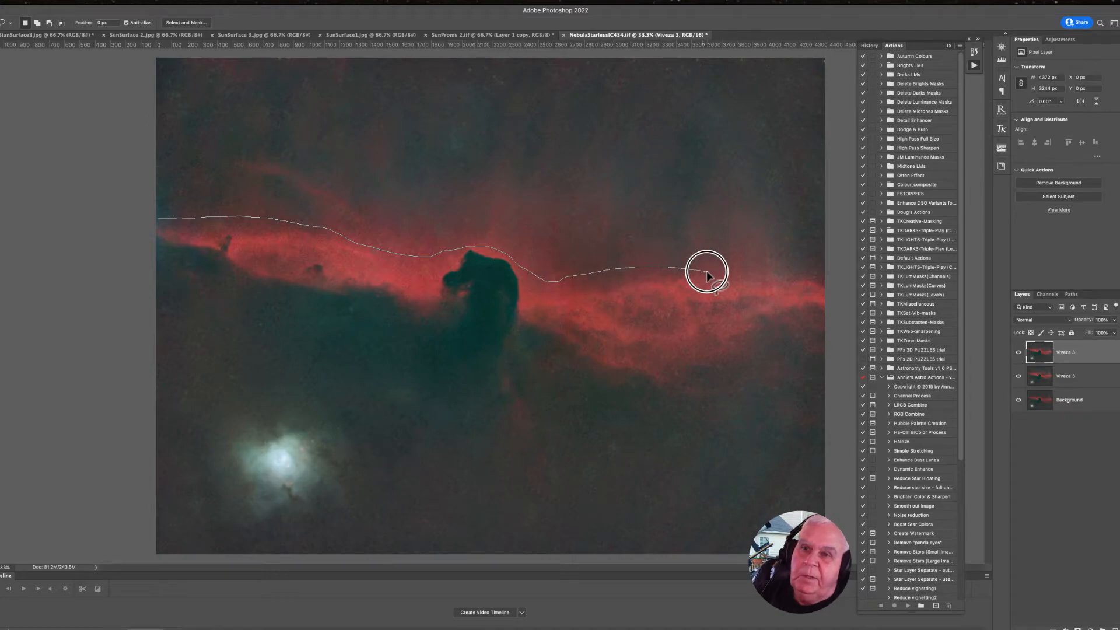
mouse_move(747, 267)
left_mouse_down()
mouse_move(815, 262)
mouse_move(820, 251)
mouse_move(829, 199)
mouse_move(793, 23)
mouse_move(549, 74)
mouse_move(133, 63)
left_mouse_up()
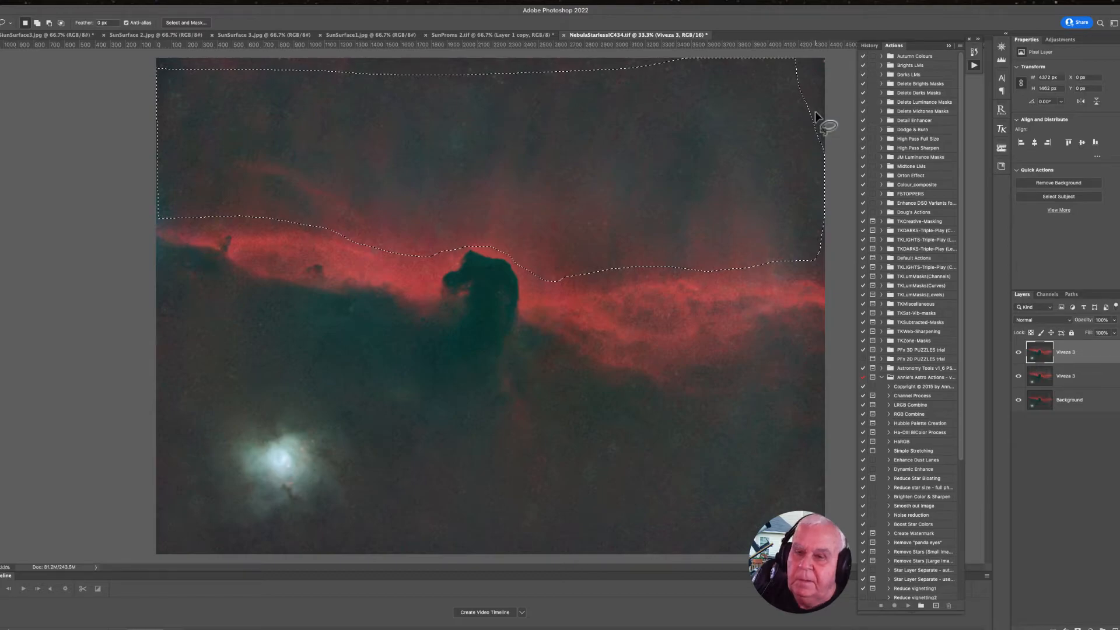
mouse_move(812, 109)
left_mouse_down()
mouse_move(835, 100)
mouse_move(804, 104)
left_mouse_up()
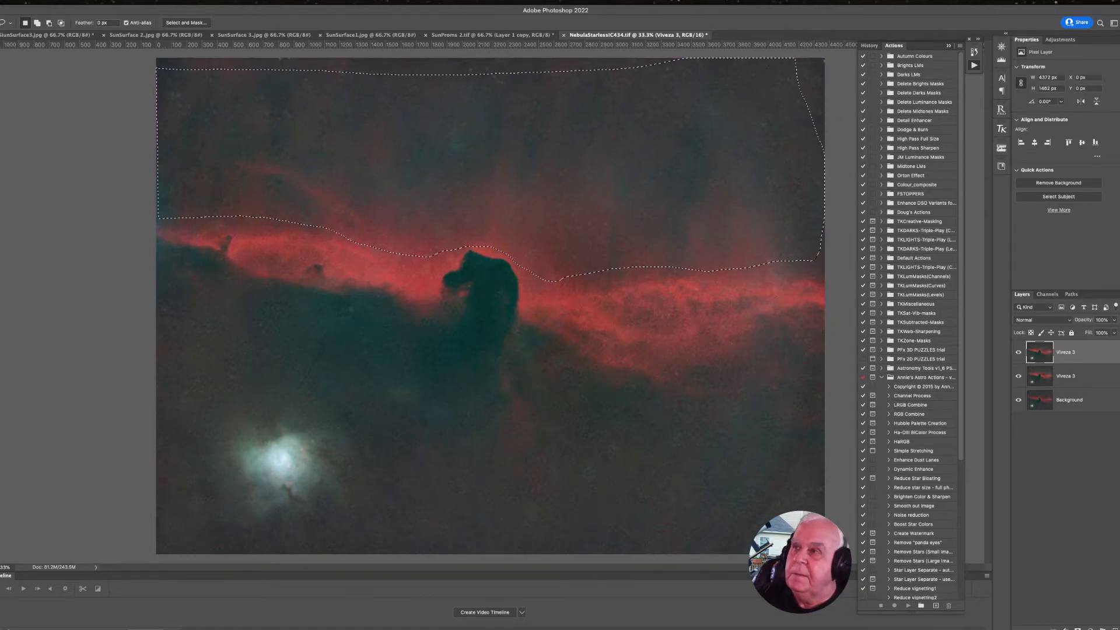
left_click(60, 2)
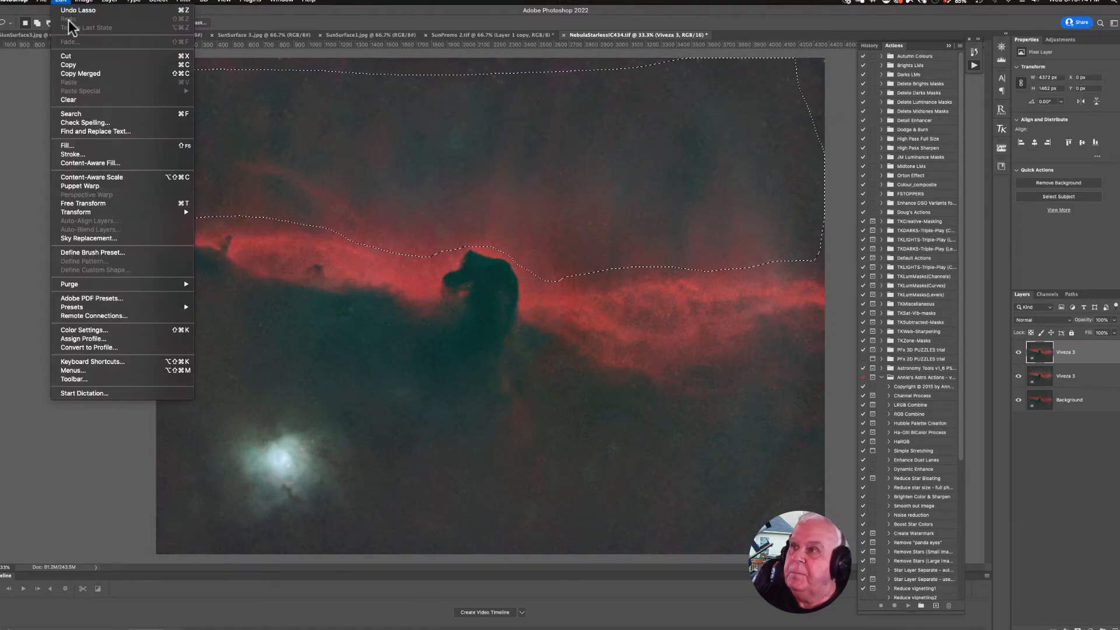
left_click(69, 10)
mouse_move(157, 224)
left_mouse_down()
mouse_move(274, 219)
mouse_move(377, 238)
mouse_move(441, 233)
mouse_move(498, 247)
mouse_move(528, 272)
mouse_move(592, 275)
mouse_move(688, 255)
mouse_move(855, 263)
mouse_move(831, 246)
mouse_move(824, 216)
mouse_move(805, 51)
mouse_move(753, 30)
mouse_move(282, 105)
mouse_move(138, 63)
mouse_move(157, 67)
mouse_move(160, 90)
left_mouse_up()
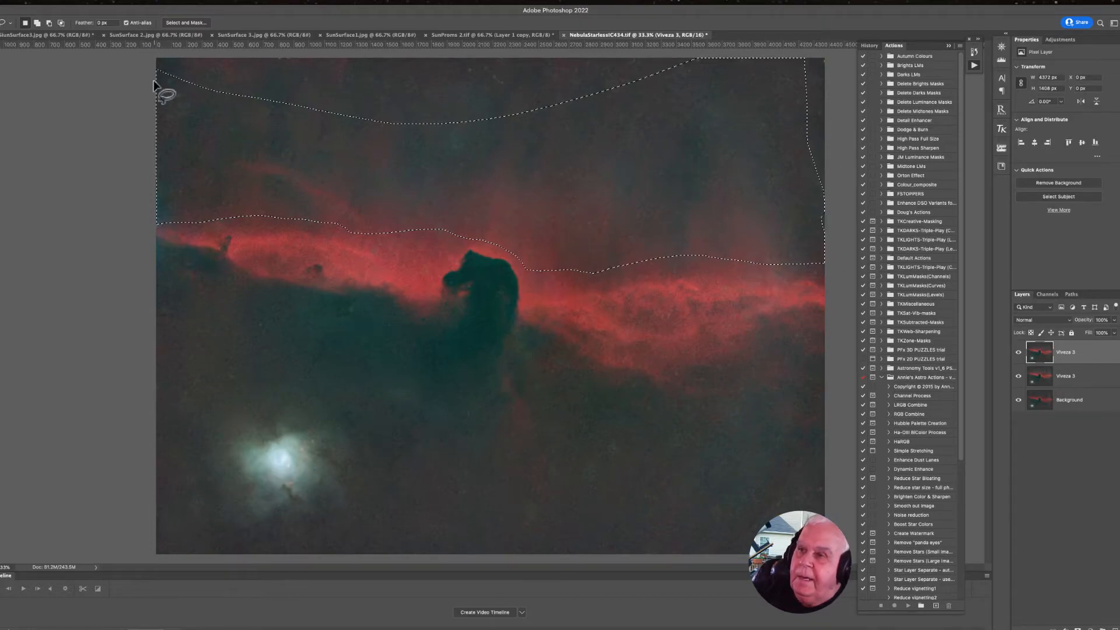
right_click(220, 189)
left_click(227, 191)
Step: Draw a freehand Lasso selection around the background sky above the red band, following the band's upper edge
mouse_move(158, 227)
left_mouse_down()
mouse_move(341, 218)
mouse_move(509, 243)
mouse_move(550, 270)
mouse_move(603, 262)
mouse_move(717, 274)
mouse_move(836, 244)
left_mouse_up()
mouse_move(840, 149)
left_mouse_down()
mouse_move(820, 81)
mouse_move(832, 45)
mouse_move(314, 83)
mouse_move(88, 36)
mouse_move(66, 66)
left_mouse_up()
left_click_drag(114, 239, 137, 226)
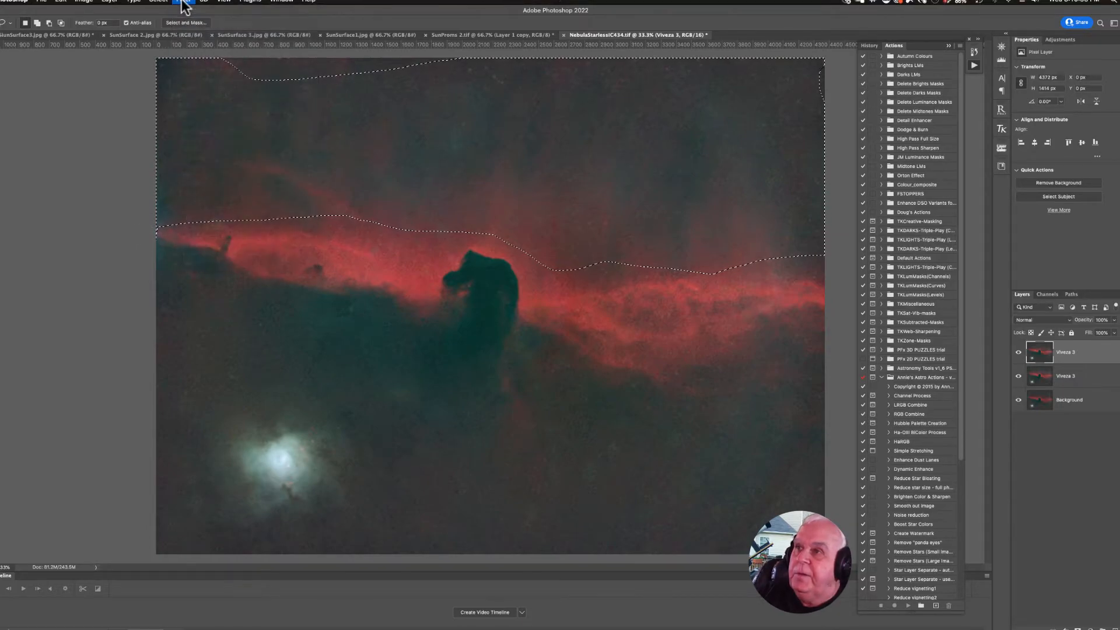
Step: Denoise the selected sky with Topaz DeNoise 6 at an overall strength of 0.14 and remove the selection
left_click(183, 1)
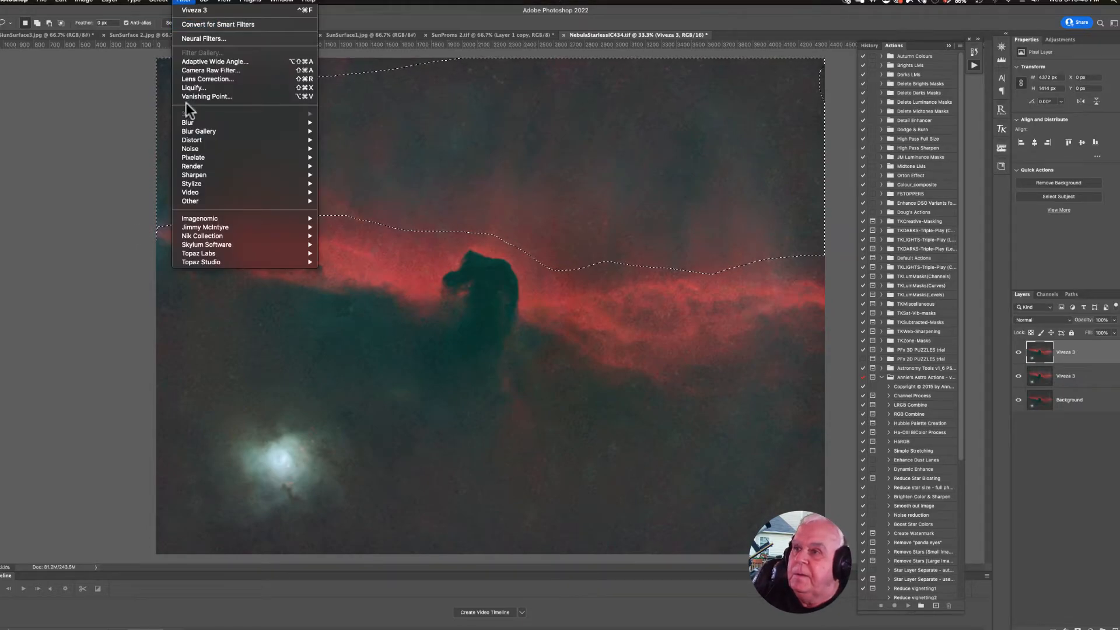
mouse_move(192, 247)
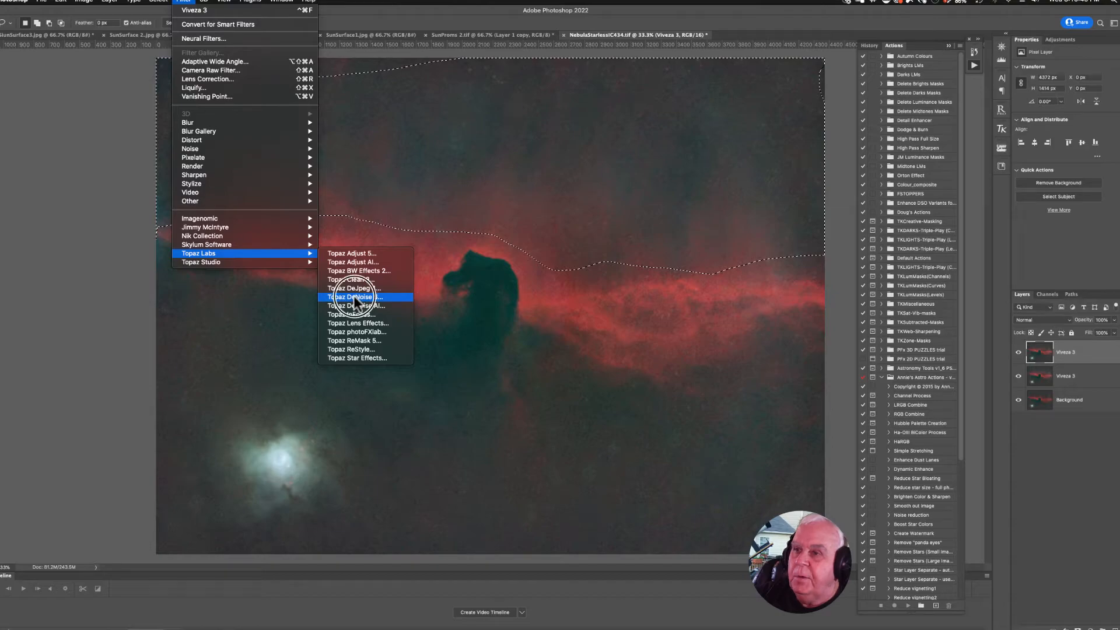
left_click(354, 296)
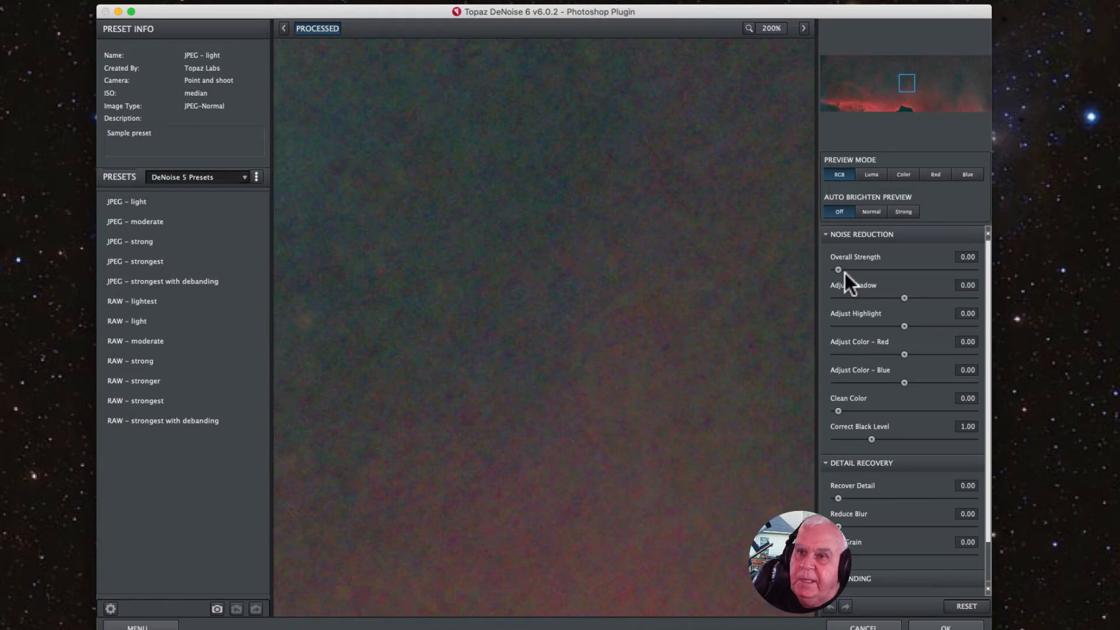
left_click_drag(845, 270, 857, 270)
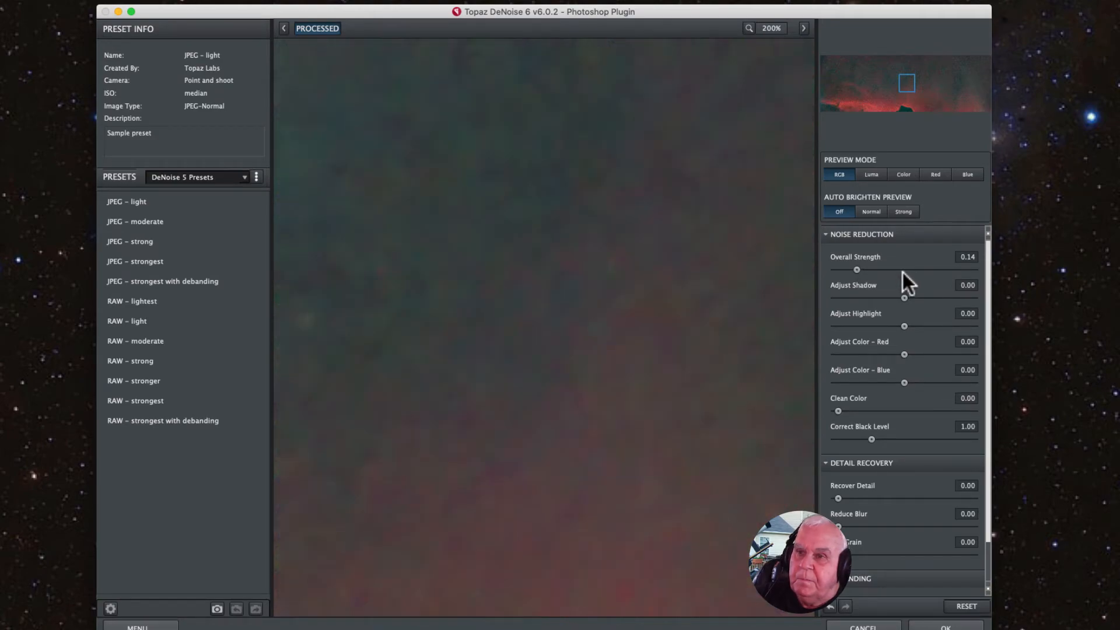
left_click(958, 627)
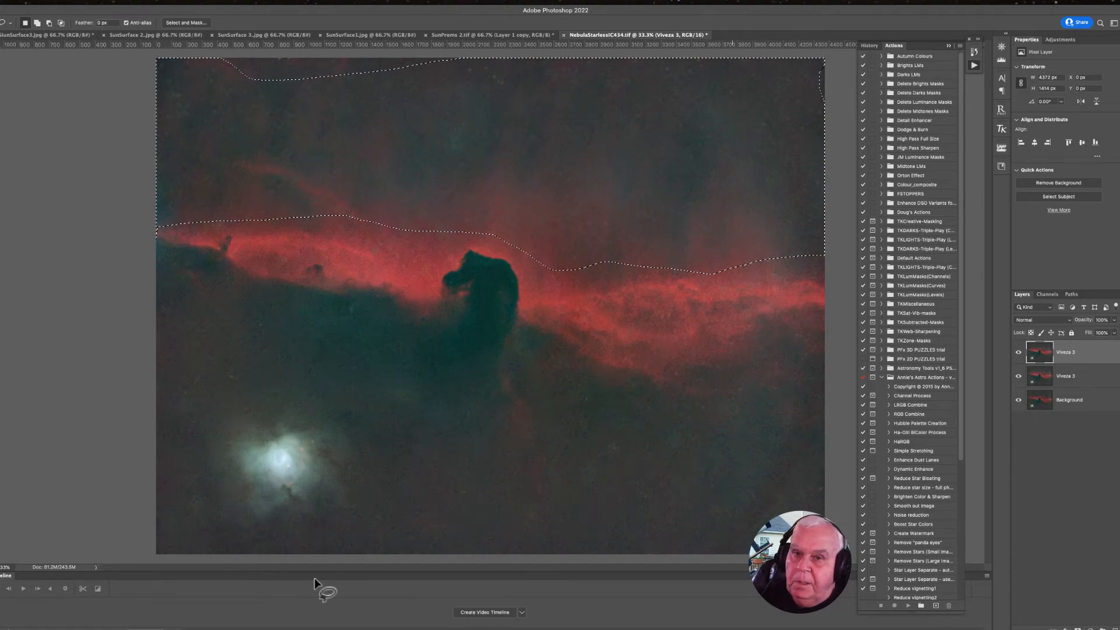
left_click(163, 2)
left_click(173, 21)
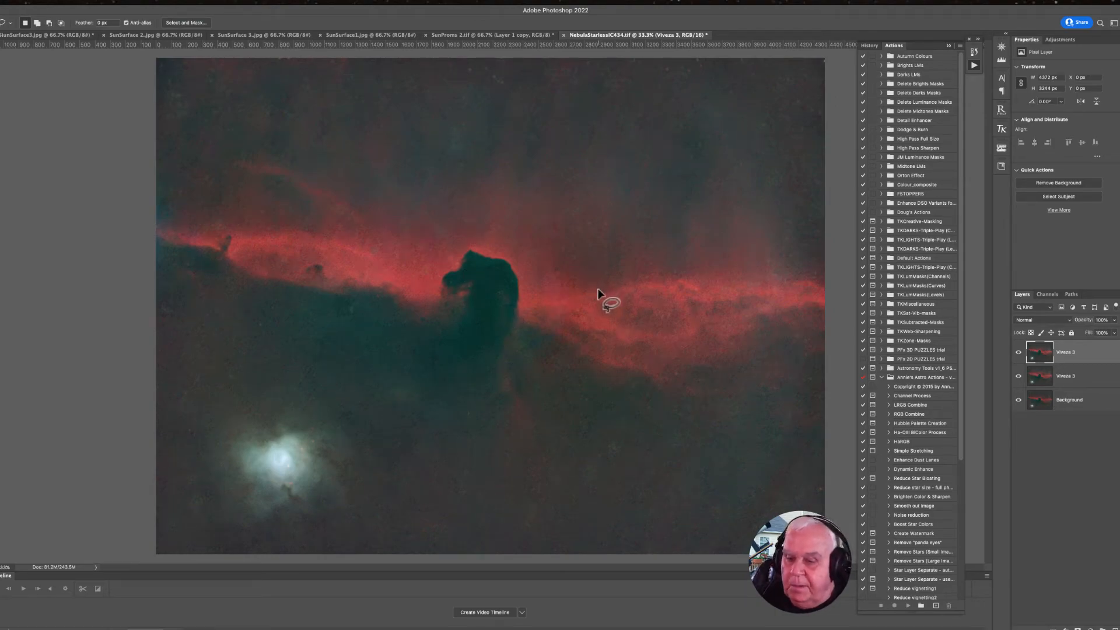
Step: Flatten the layered image into a single background layer and save the NebulaStarlessIC434.tif file
key("ctrl+plus")
key("ctrl+minus")
key("ctrl+minus")
key("ctrl+minus")
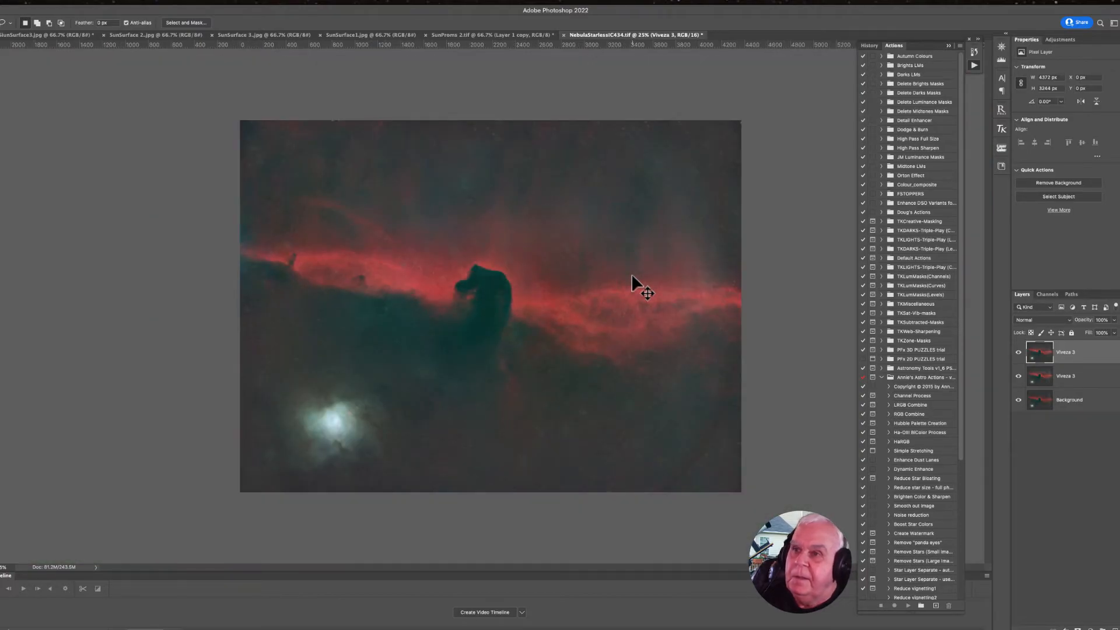
key("ctrl+plus")
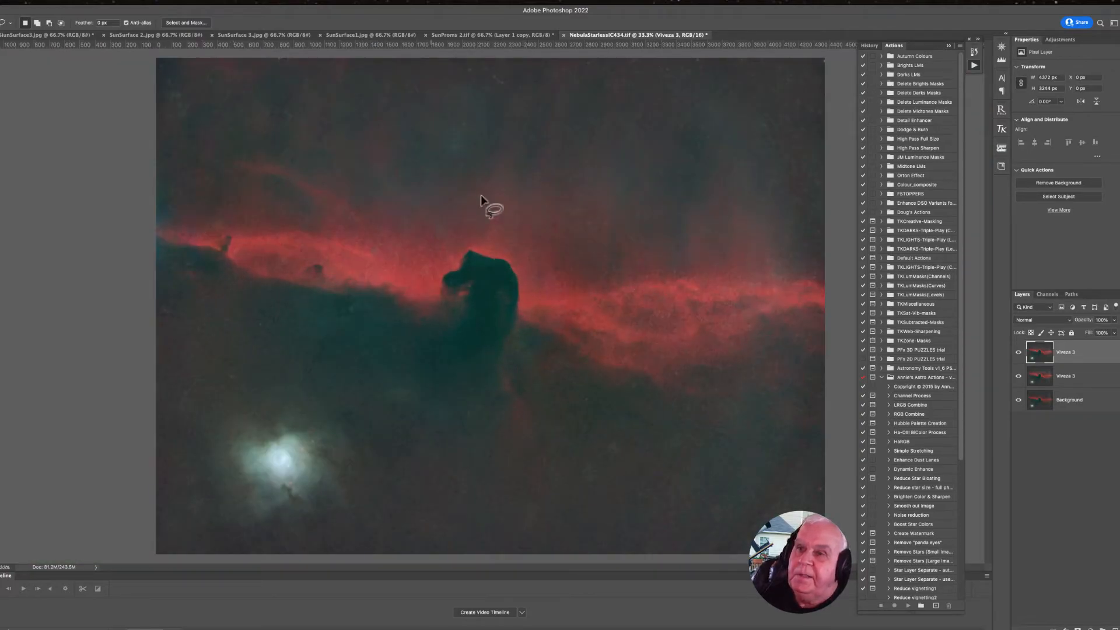
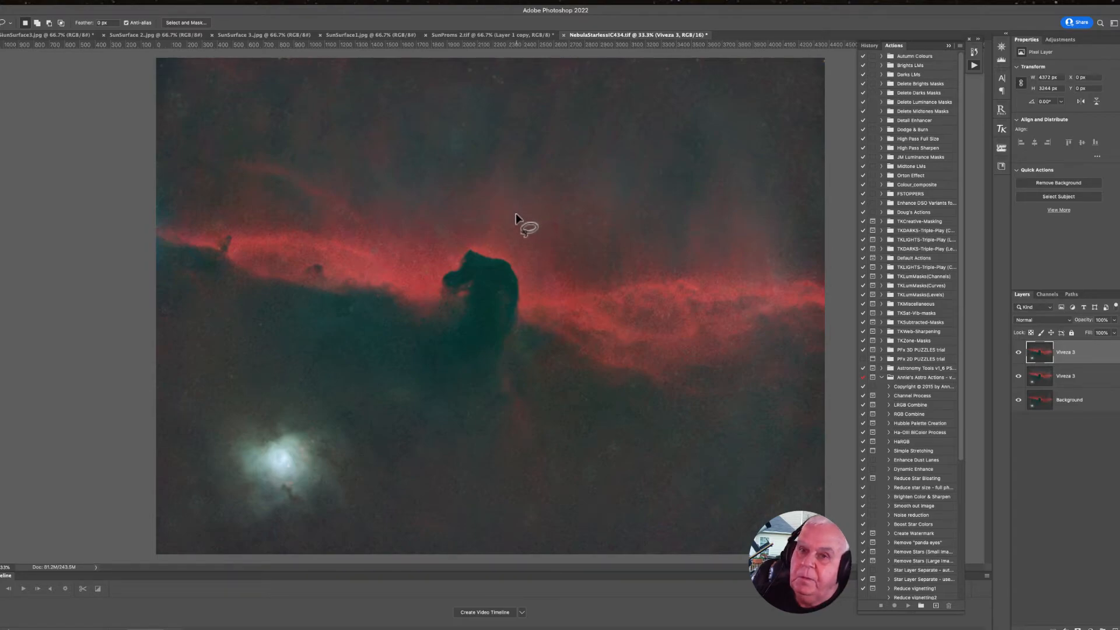
left_click(110, 2)
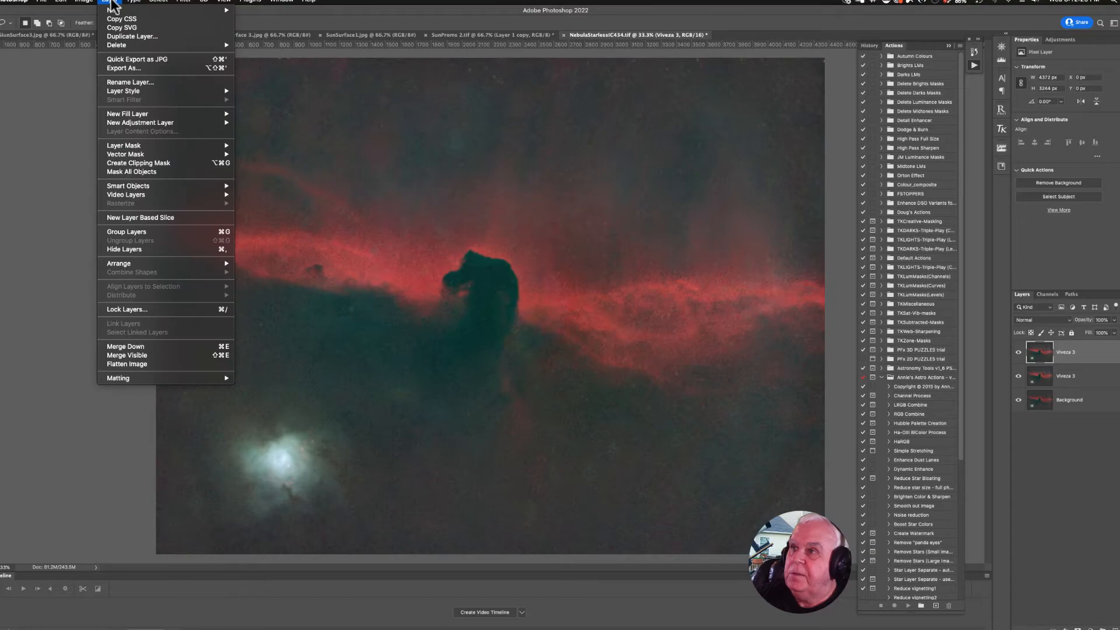
left_click(137, 364)
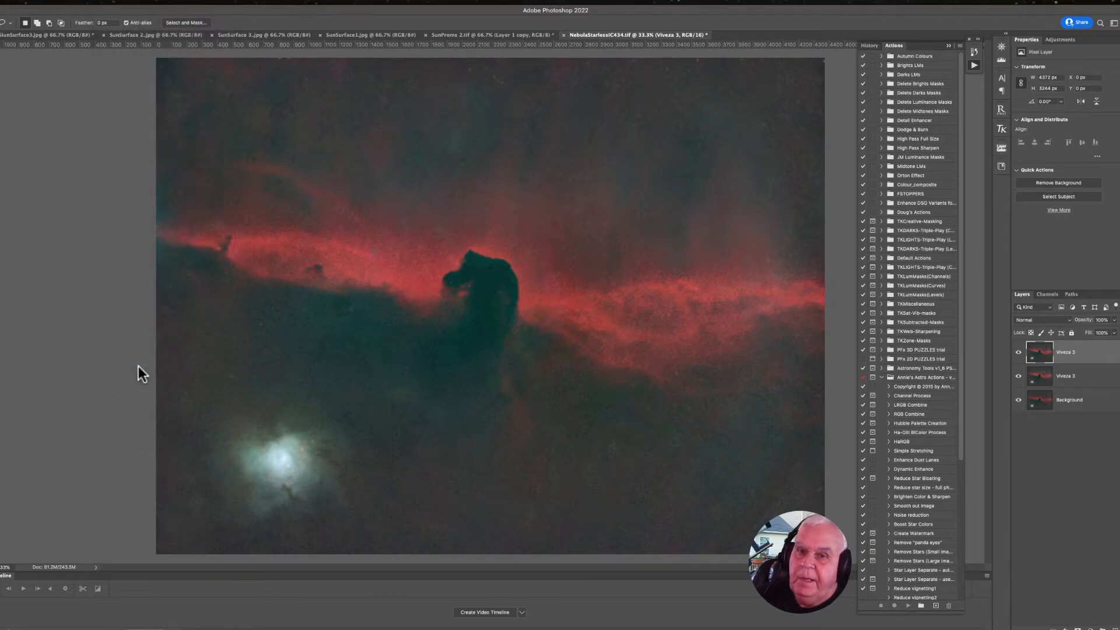
left_click(40, 1)
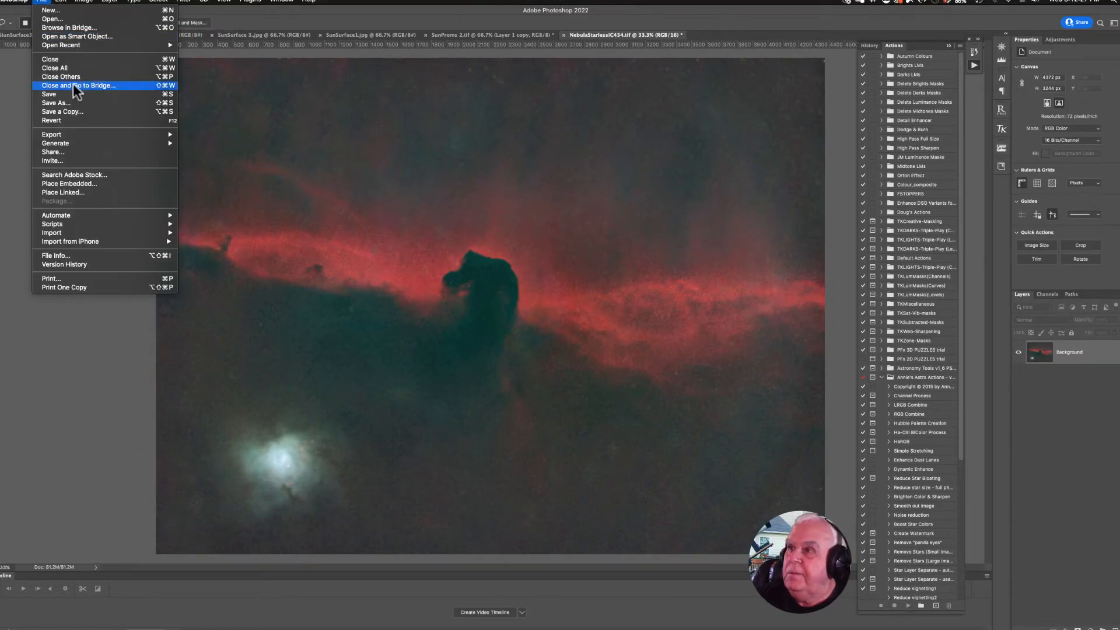
left_click(50, 95)
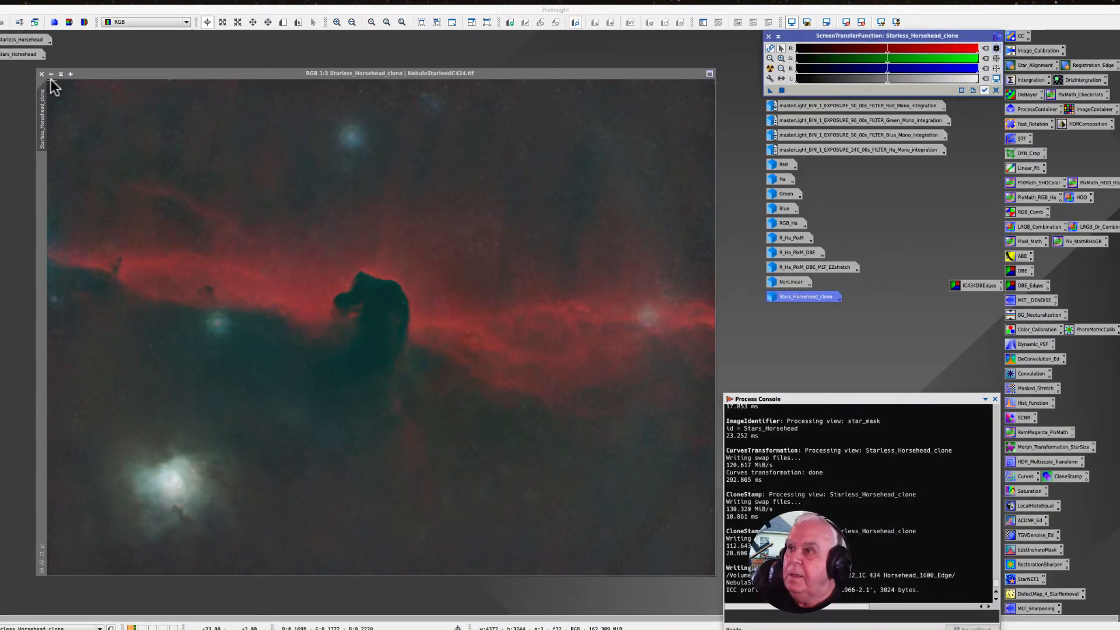
Step: In PixInsight, iconize the Starless_Horsehead_clone image and open NebulaStarlessIC434.tif from the 2-18-22_IC 434 Horsehead_1600_Edge folder
left_click(51, 74)
left_click_drag(399, 334, 87, 45)
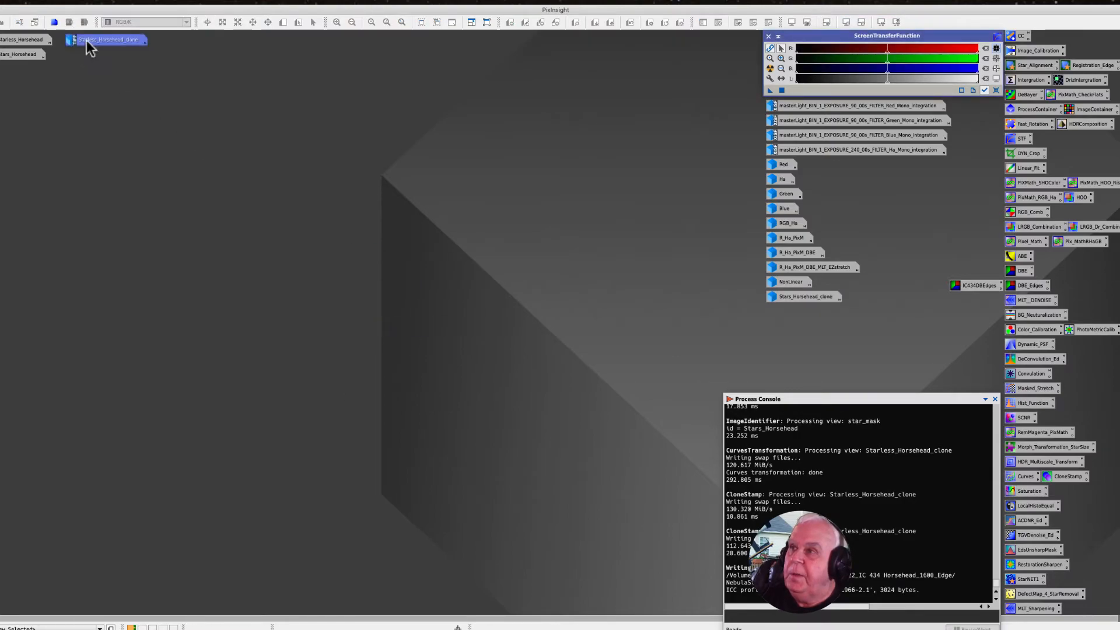
left_click(36, 2)
left_click(52, 11)
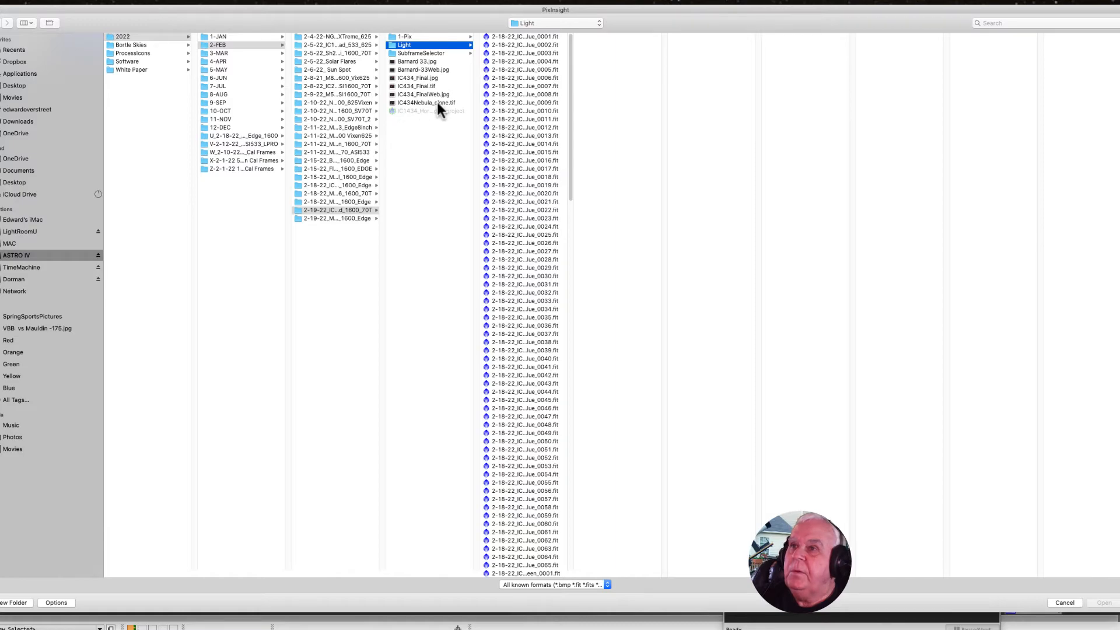
left_click(335, 211)
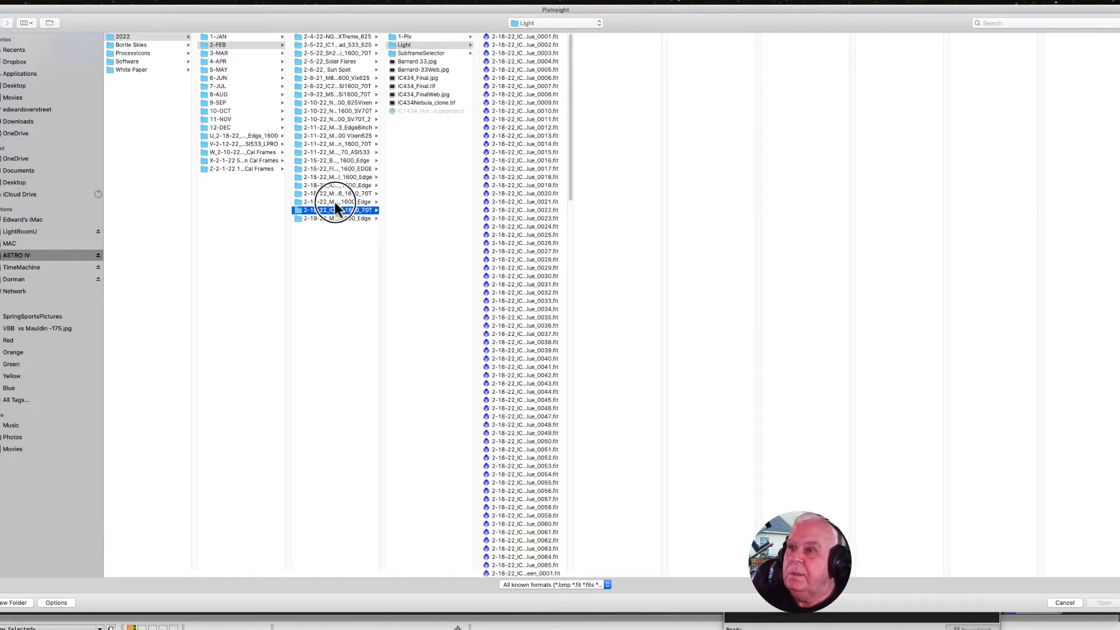
left_click(339, 202)
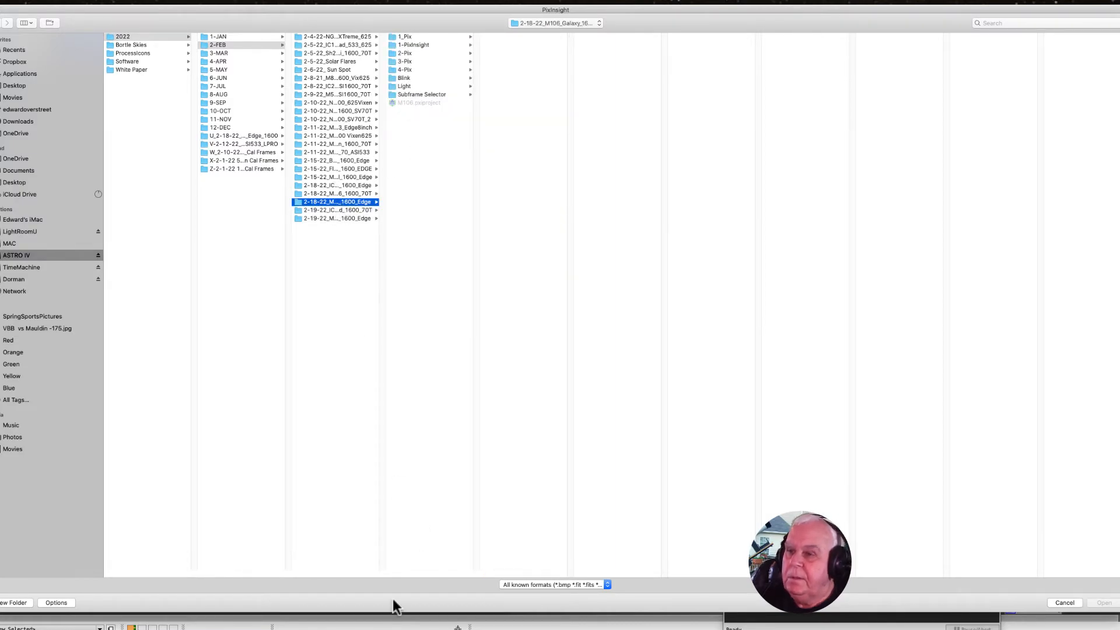
left_click_drag(378, 579, 516, 574)
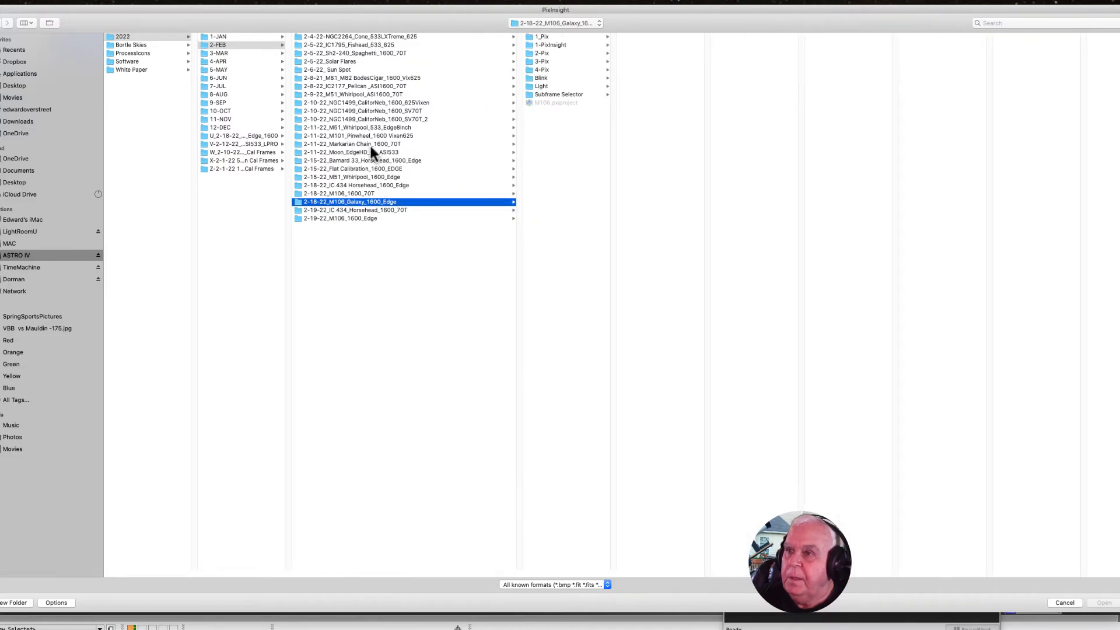
left_click(332, 185)
left_click(571, 110)
left_click(1104, 602)
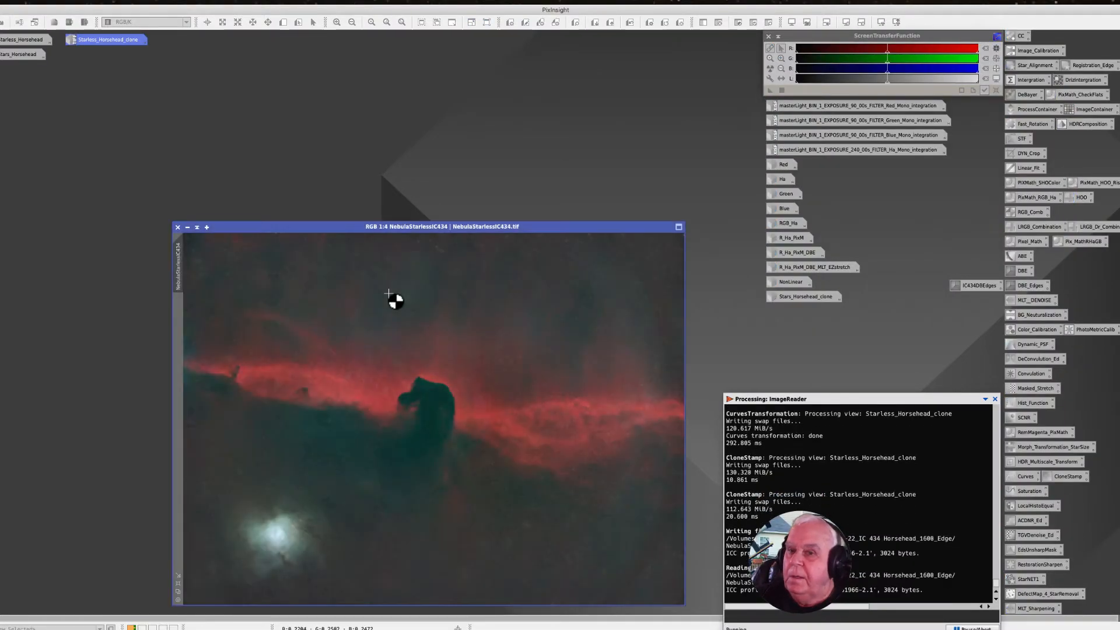
Step: Enlarge the NebulaStarlessIC434 image window and reposition it near the workspace's upper-left corner
left_click_drag(241, 229, 161, 97)
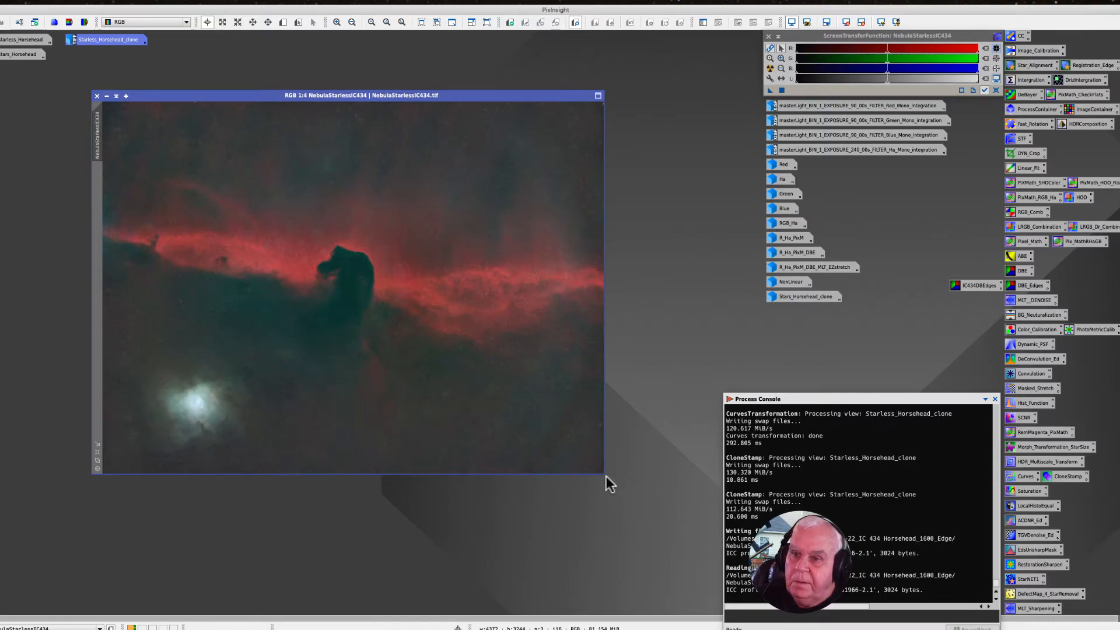
left_click_drag(603, 471, 700, 558)
left_click_drag(153, 95, 73, 83)
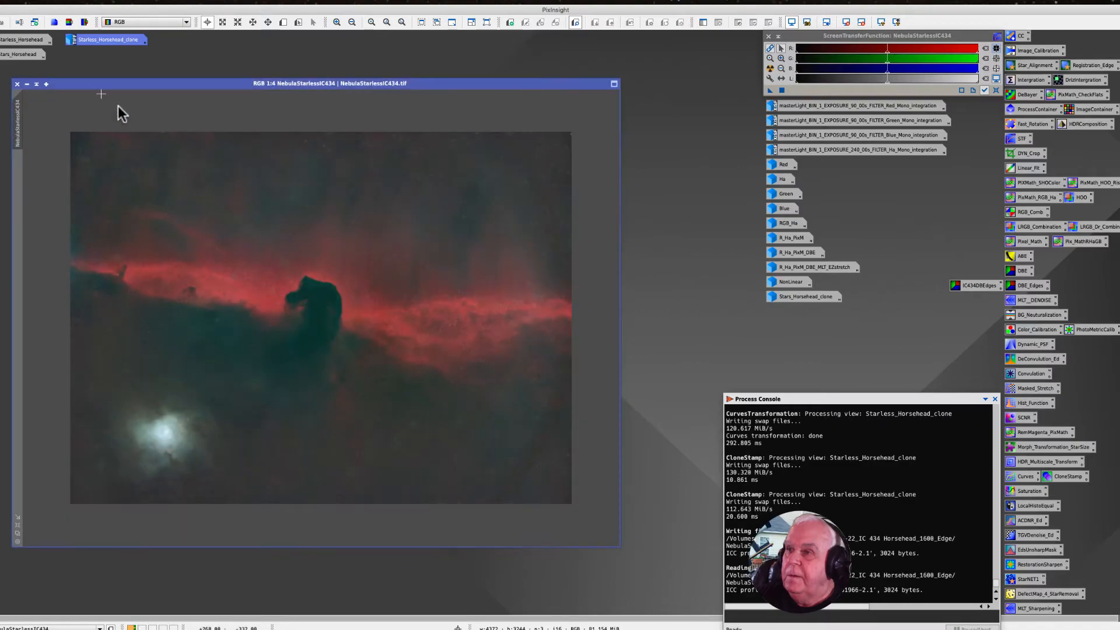
Step: Enlarge the NebulaStarlessIC434 window and set up HistogramTransformation for that view with a real-time preview, keeping the dialog beside the preview
left_click_drag(619, 546, 675, 584)
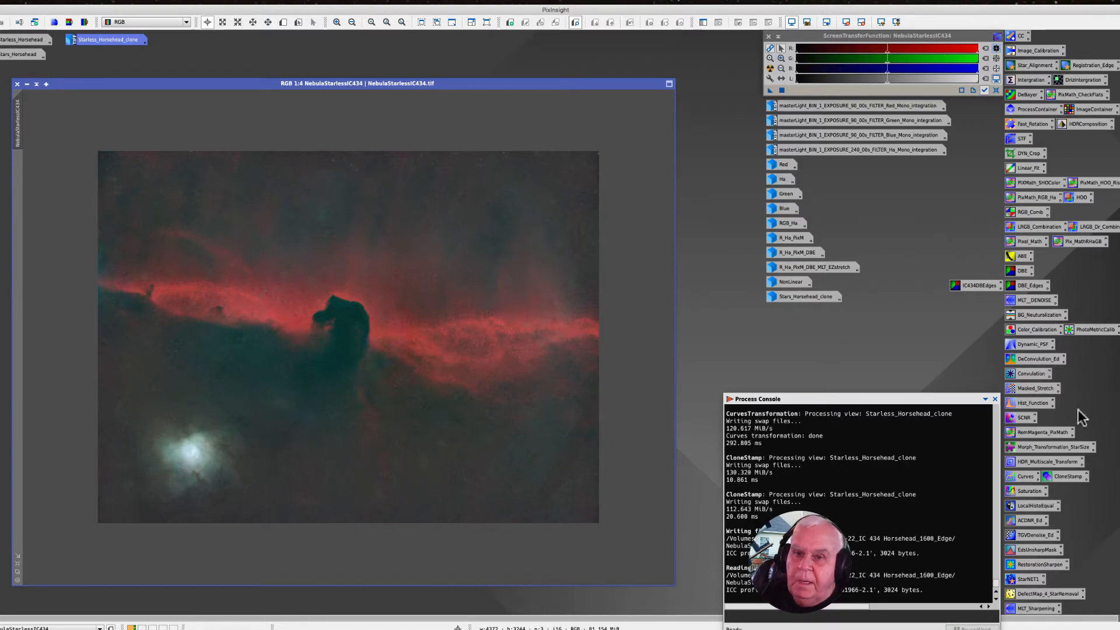
double_click(1018, 405)
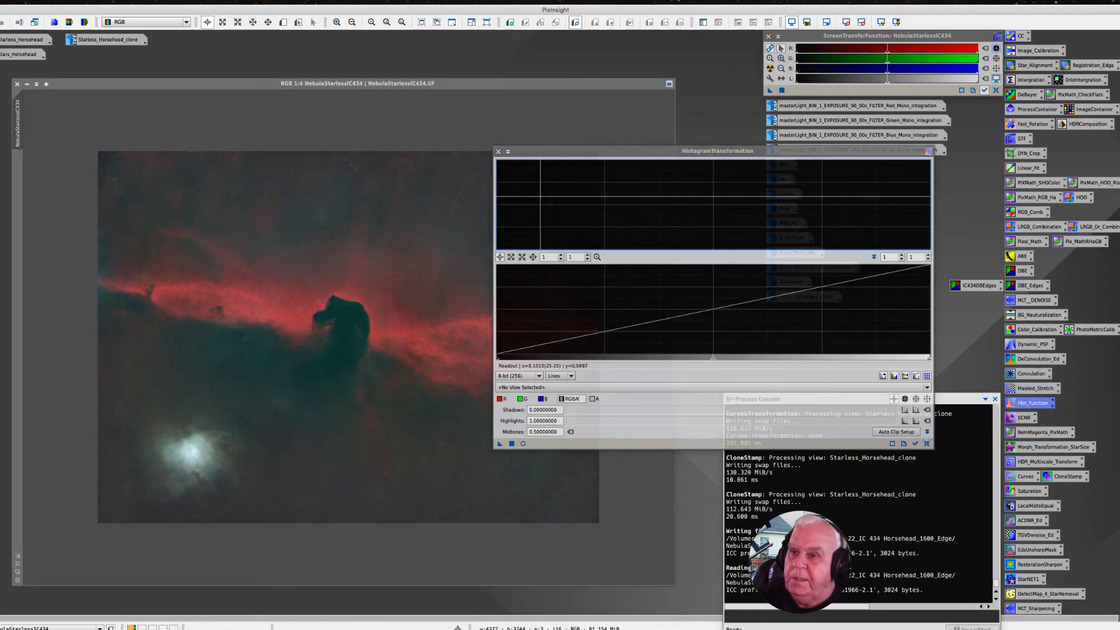
left_click(554, 154)
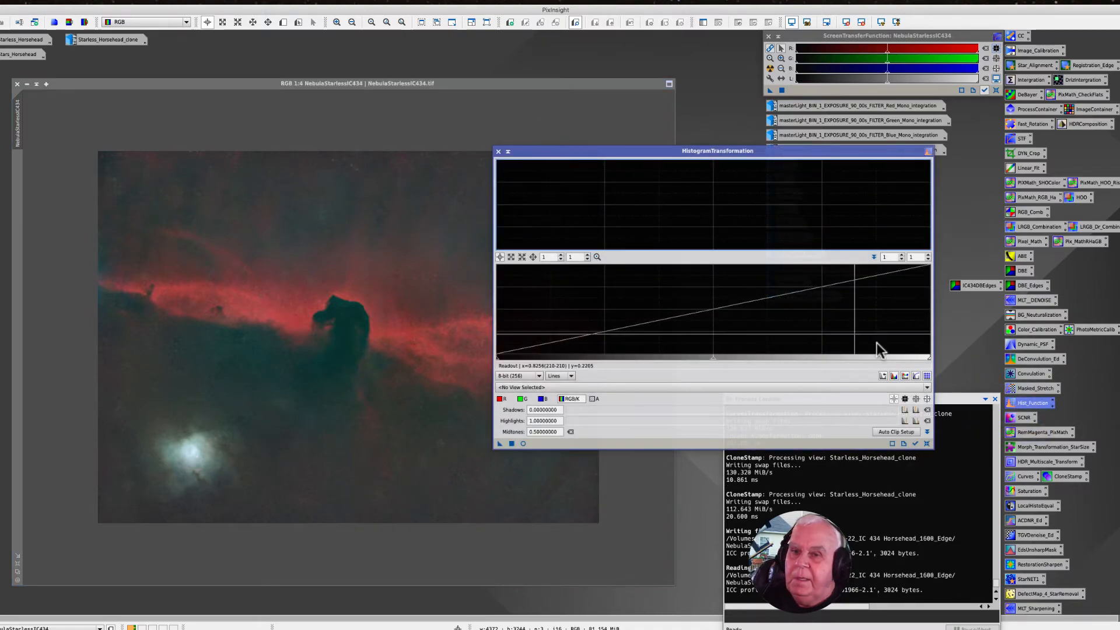
left_click(927, 387)
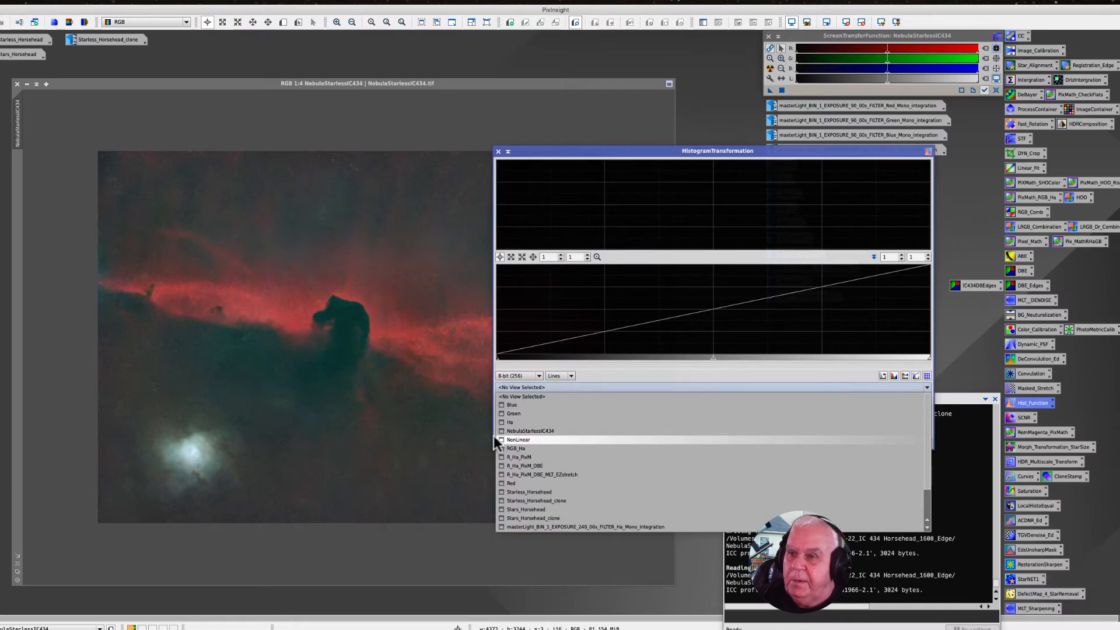
left_click(532, 432)
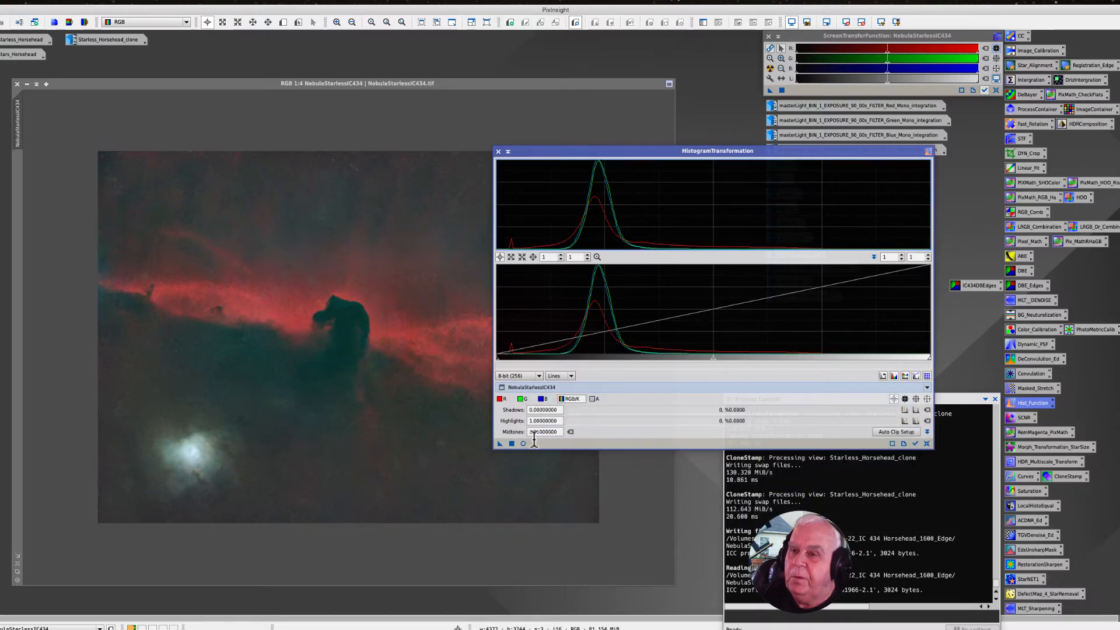
left_click(523, 443)
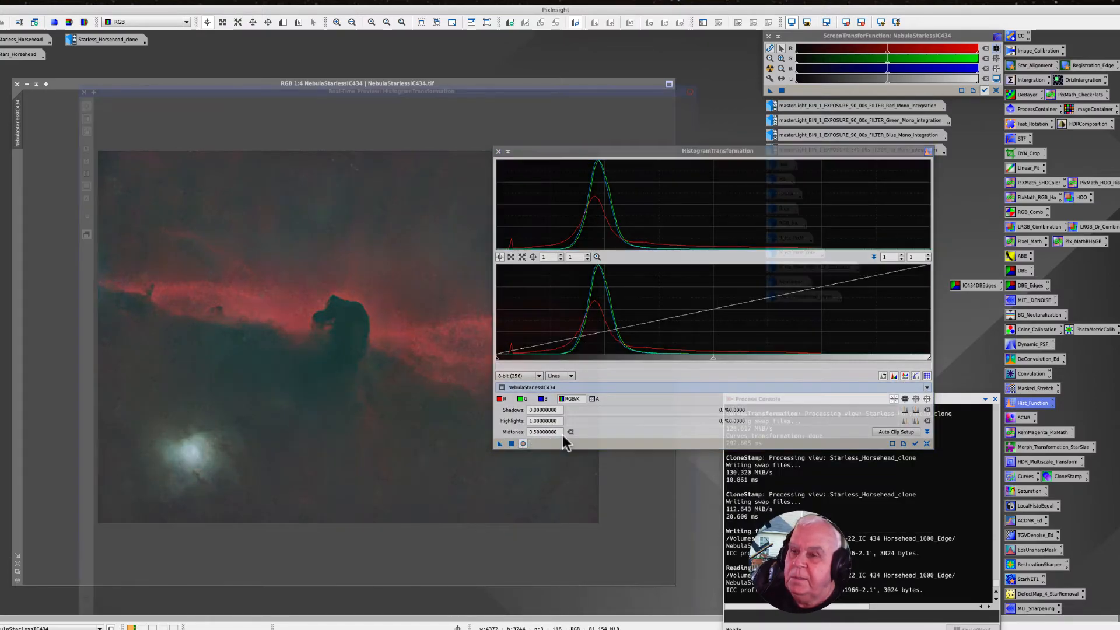
left_click_drag(569, 159, 642, 92)
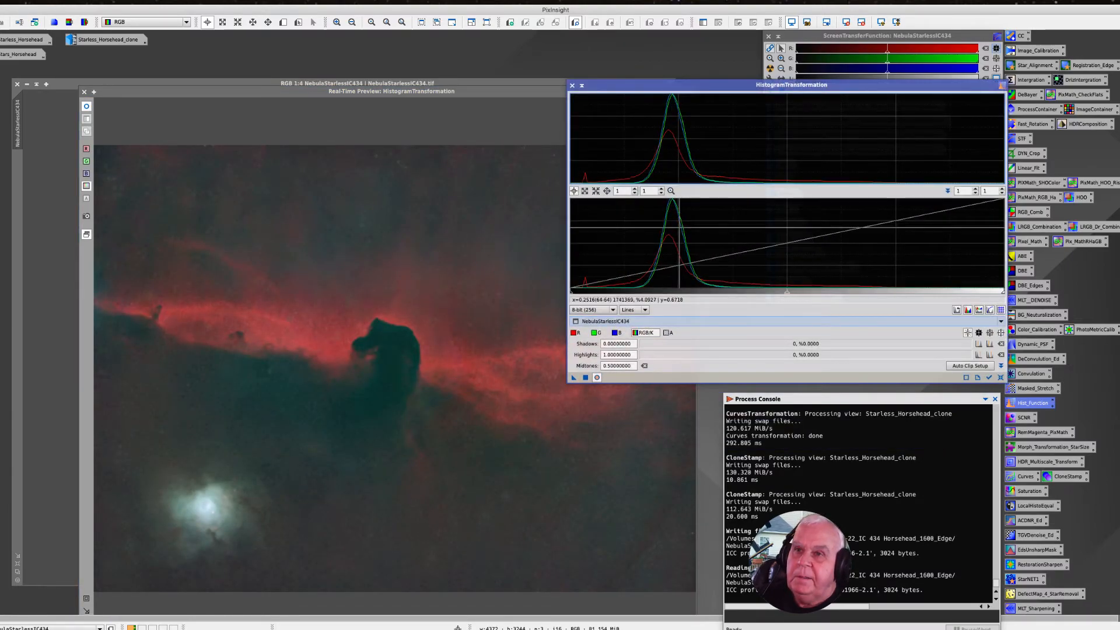
Step: Apply a histogram stretch to NebulaStarlessIC434 with shadows at about 0.042 and midtones at about 0.436, and close HistogramTransformation
left_click_drag(786, 291, 774, 292)
left_click_drag(572, 292, 582, 292)
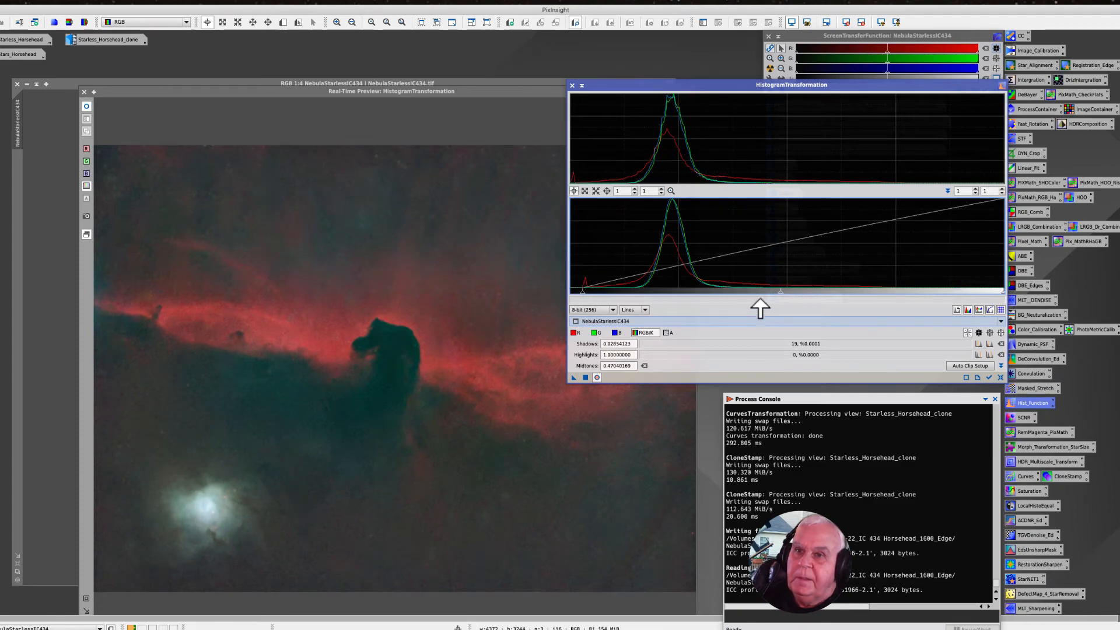
left_click_drag(778, 292, 767, 291)
left_click_drag(583, 292, 589, 292)
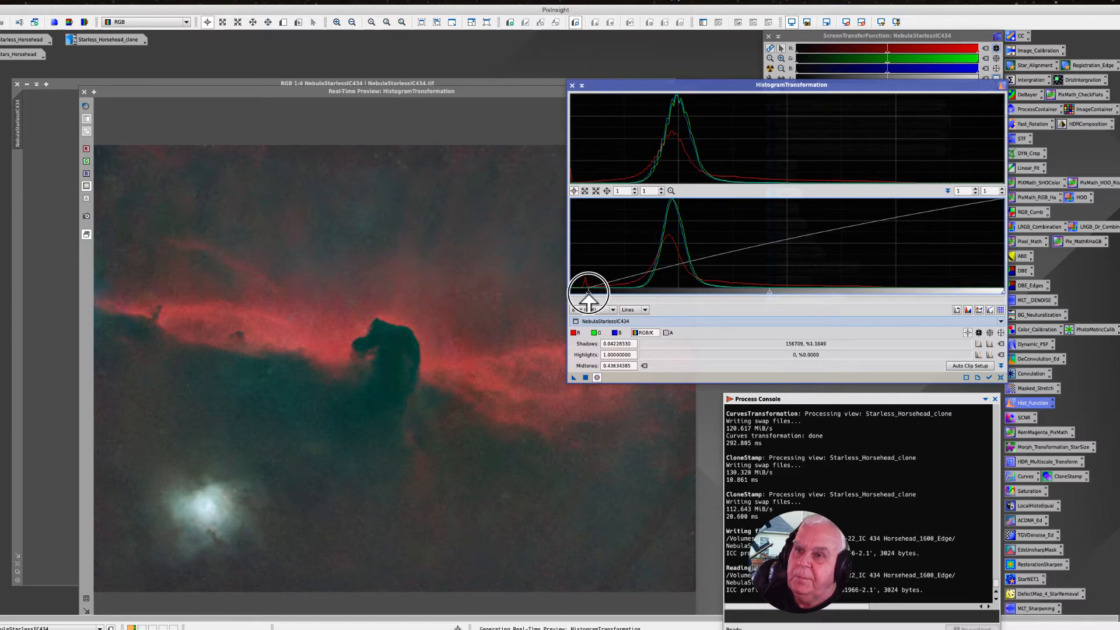
left_click(585, 377)
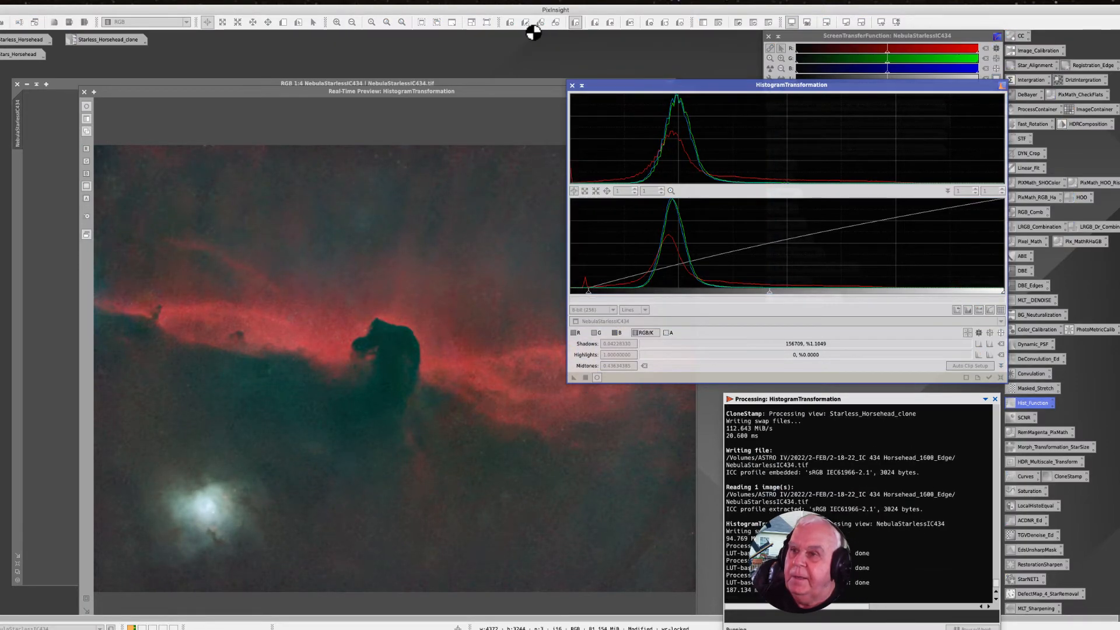
left_click(571, 86)
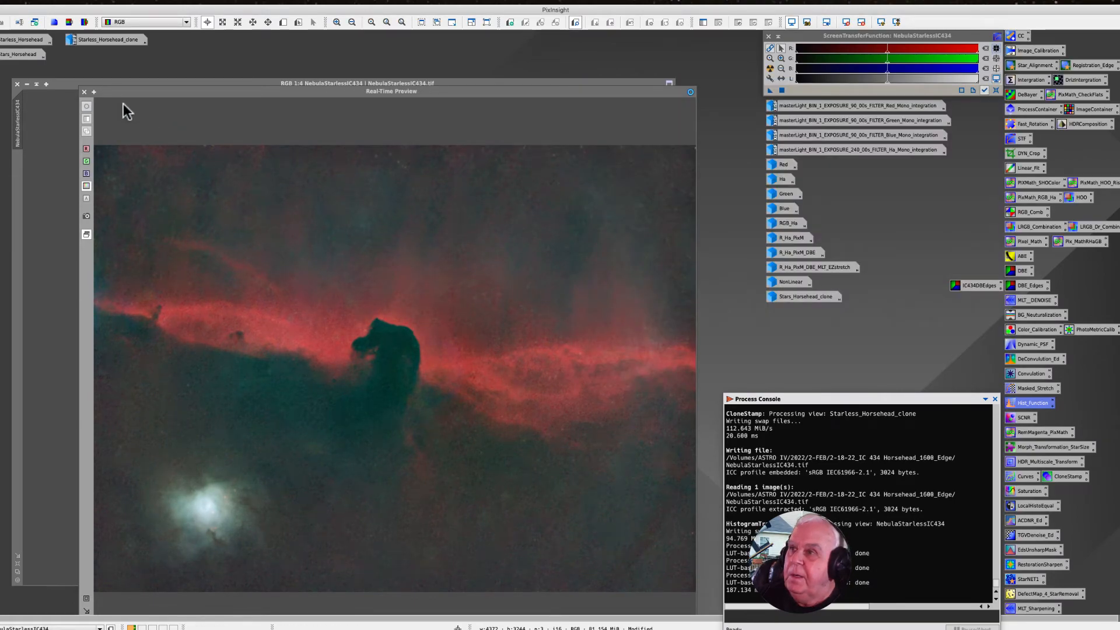
Step: Close the real-time preview and move the NebulaStarlessIC434 image window up against the workspace's left edge
left_click(93, 92)
left_click(144, 88)
left_click_drag(144, 88, 128, 77)
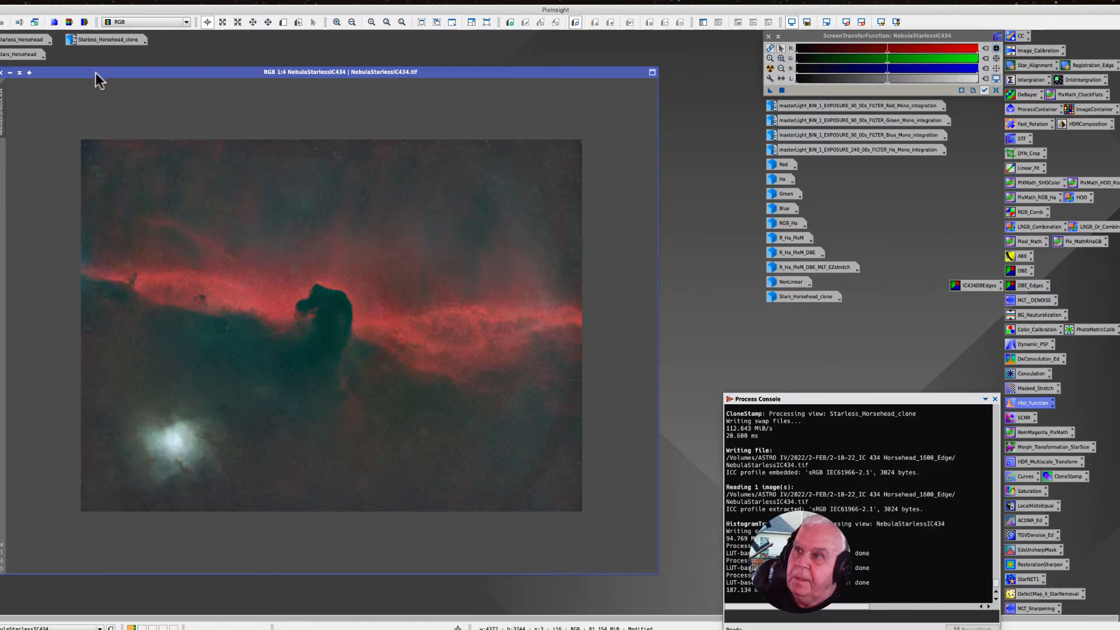
left_click_drag(95, 73, 83, 71)
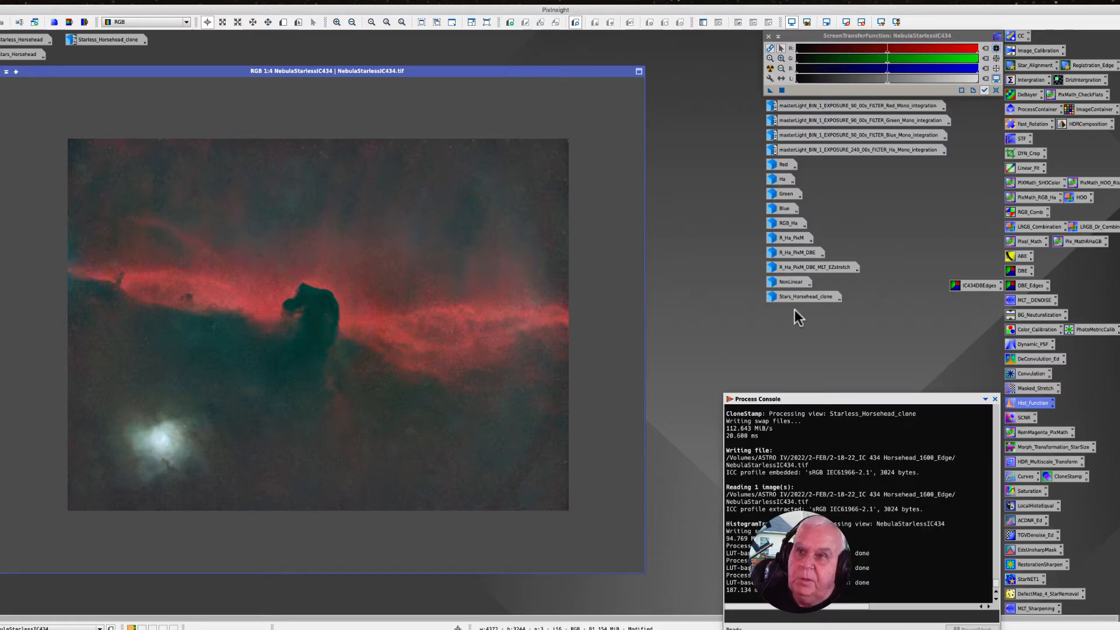
Step: Restore the iconized Stars_Horsehead image, enlarge its window and place it over the nebula image
double_click(23, 55)
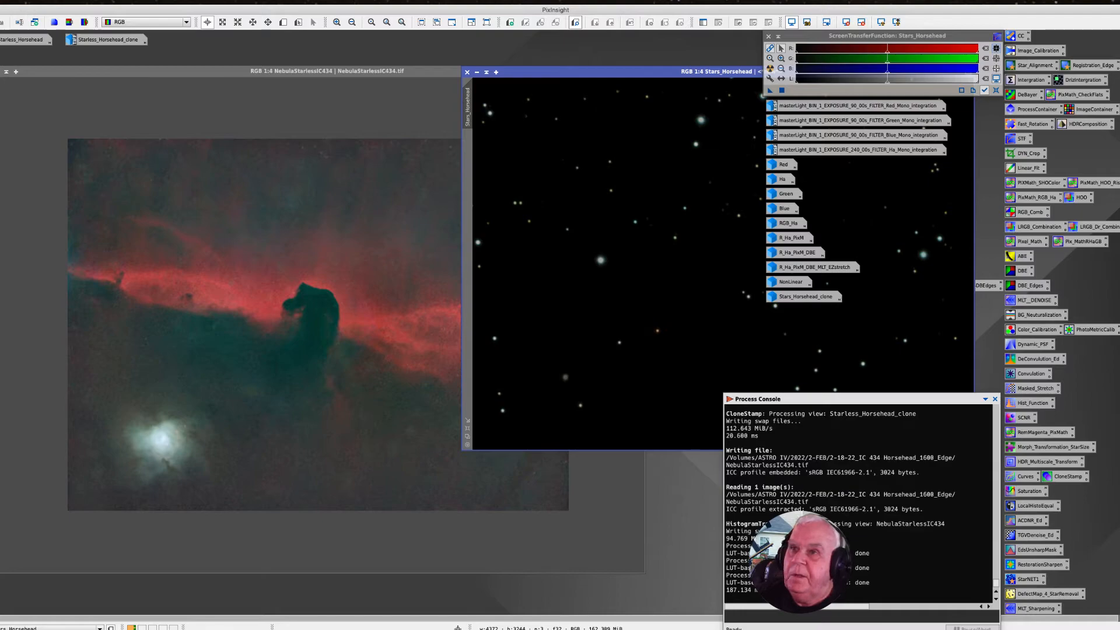
left_click_drag(550, 72, 273, 46)
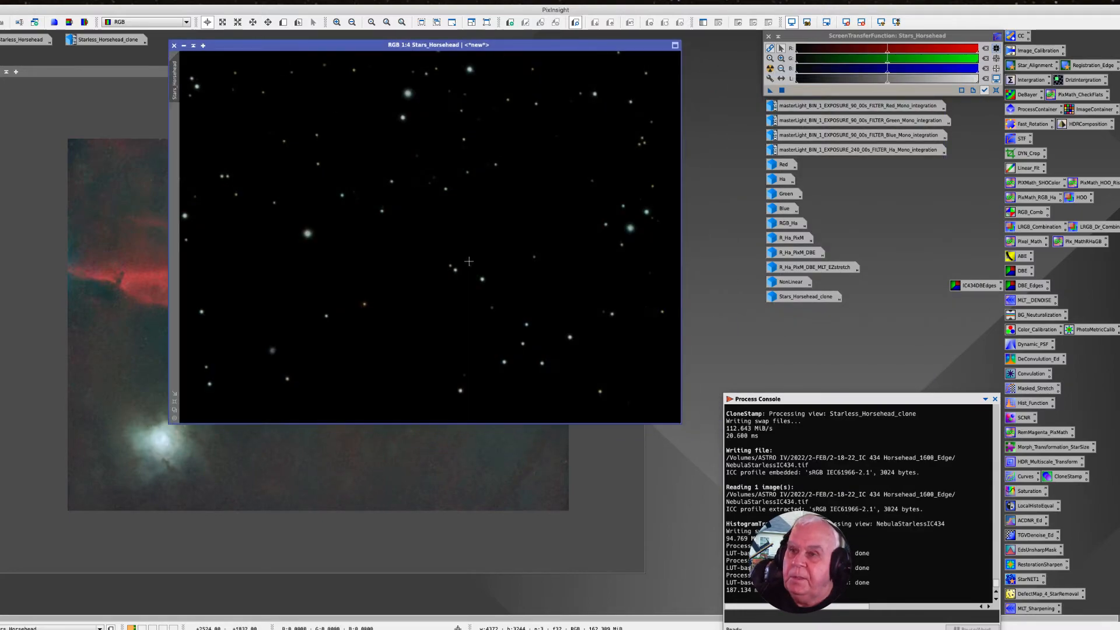
left_click_drag(679, 423, 730, 523)
left_click_drag(268, 52, 191, 42)
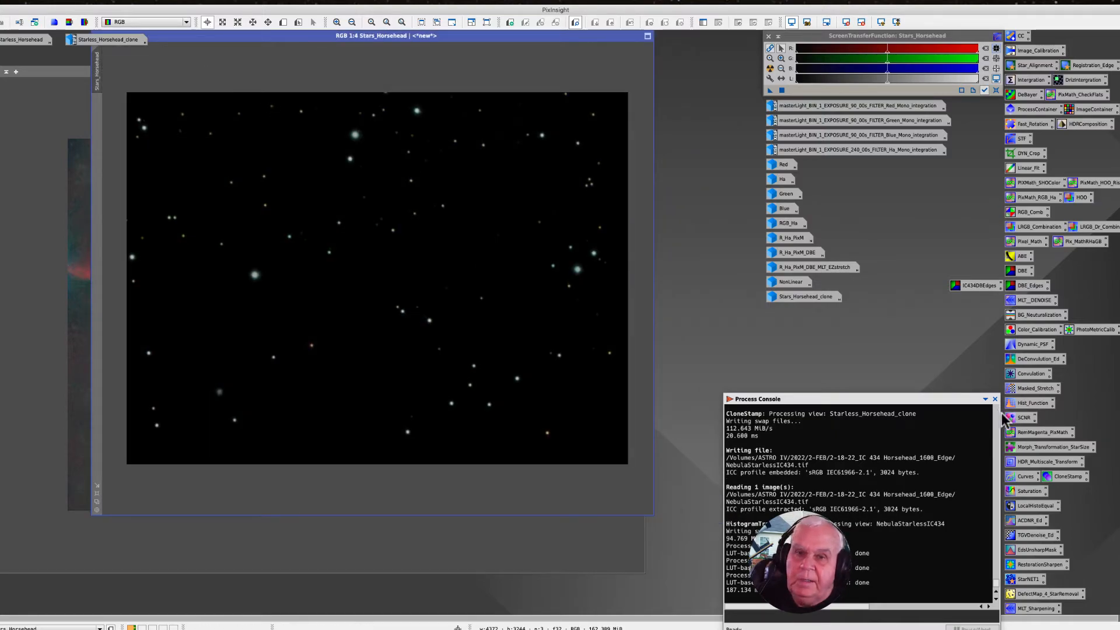
Step: Remove green from Stars_Horsehead with SCNR using Average Neutral protection and an amount of 1.00, and close the process
double_click(1020, 417)
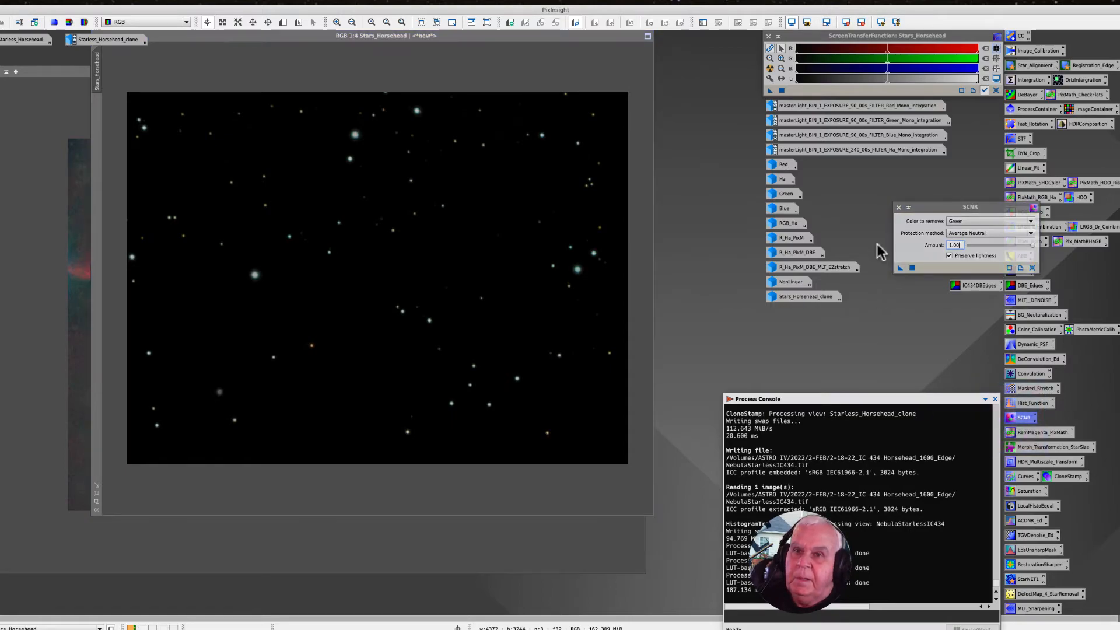
left_click_drag(909, 209, 698, 217)
left_click_drag(689, 277, 356, 280)
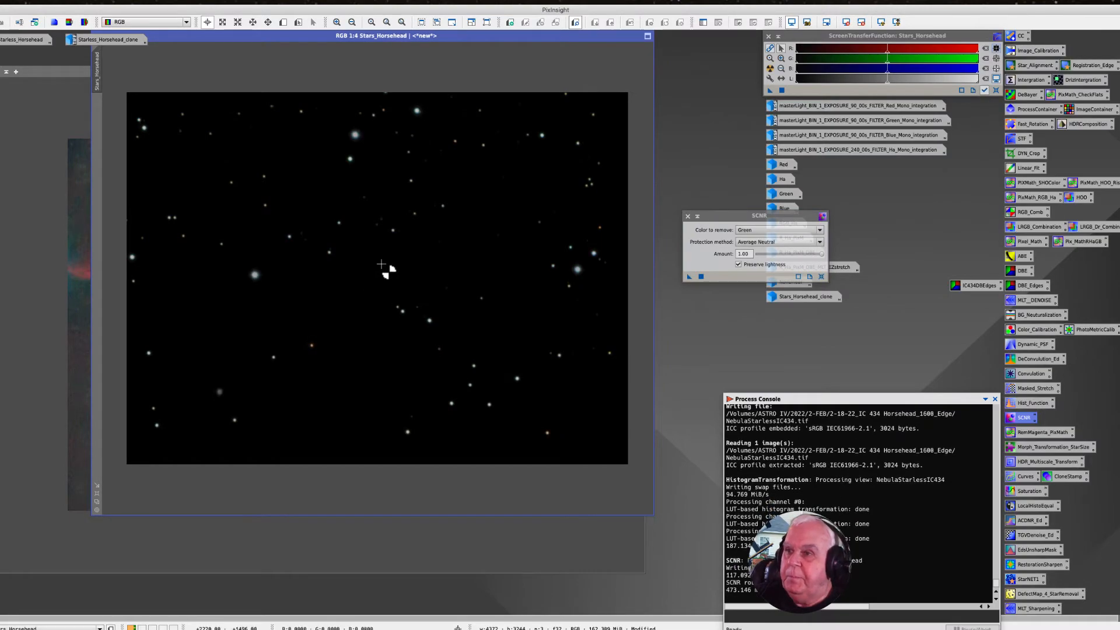
left_click(687, 216)
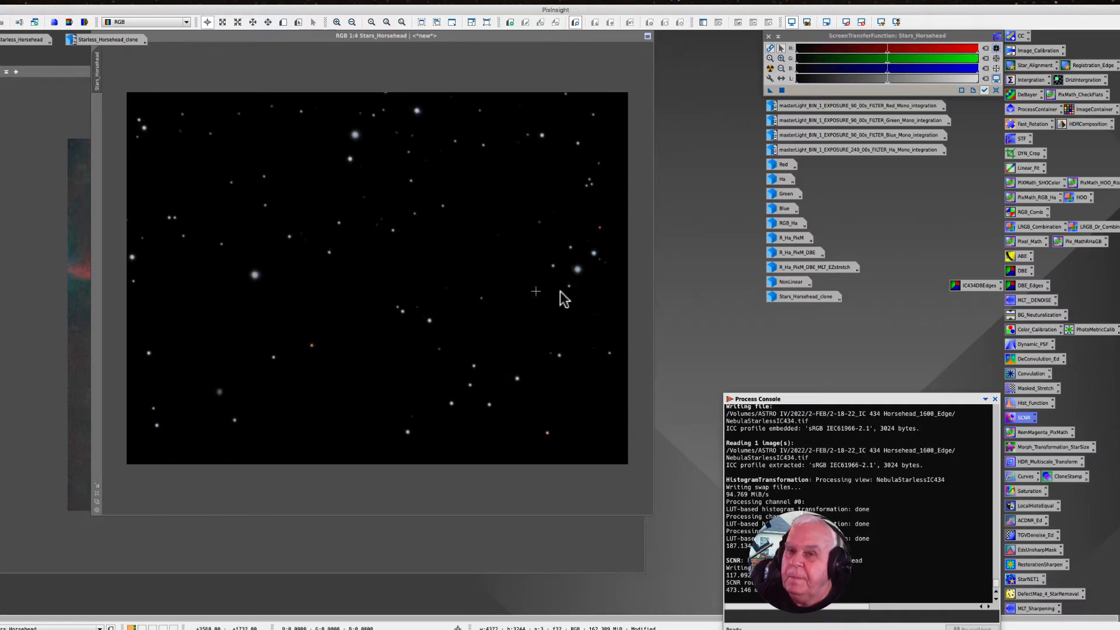
Step: Brighten Stars_Horsehead with a CurvesTransformation RGB/K point at about 0.413 input and 0.466 output, and close the process and its preview
double_click(1024, 477)
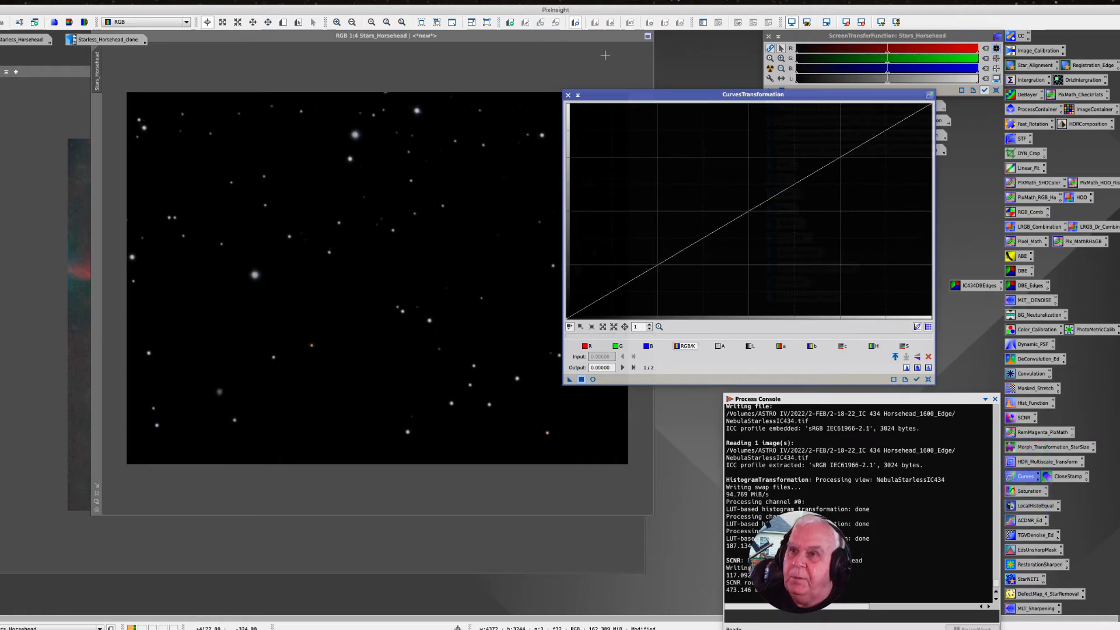
left_click_drag(637, 94, 592, 73)
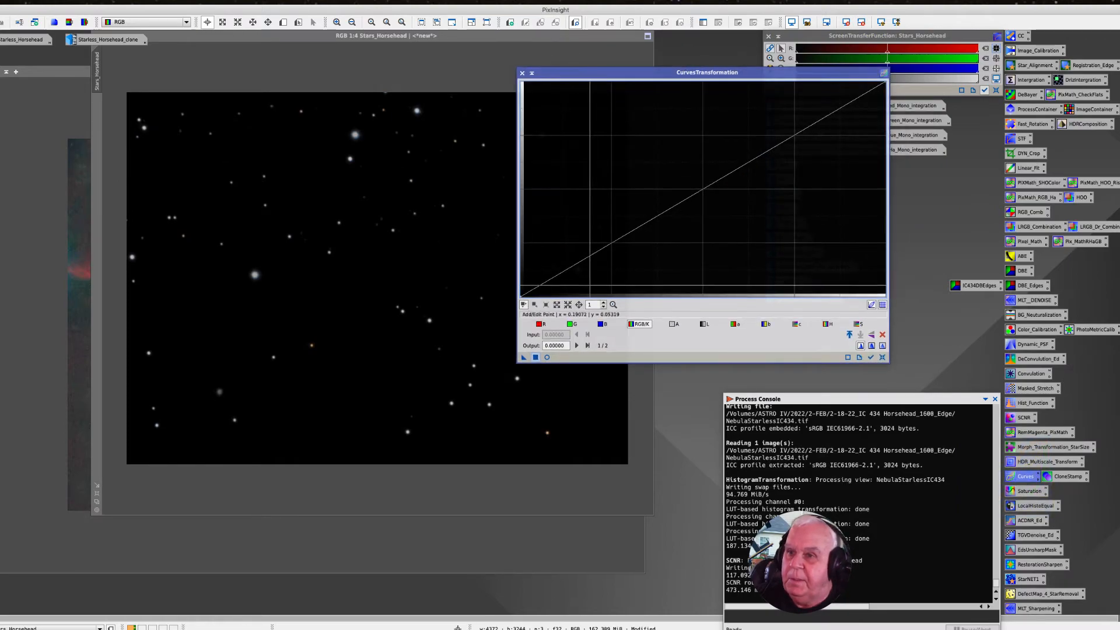
left_click(547, 357)
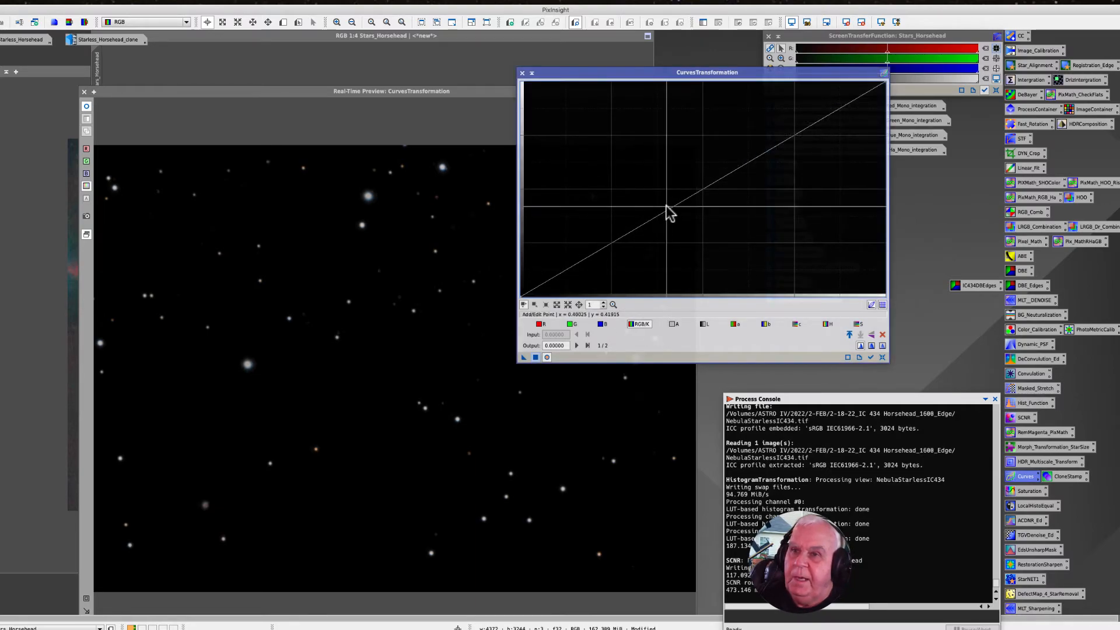
left_click(677, 203)
left_click_drag(677, 203, 671, 196)
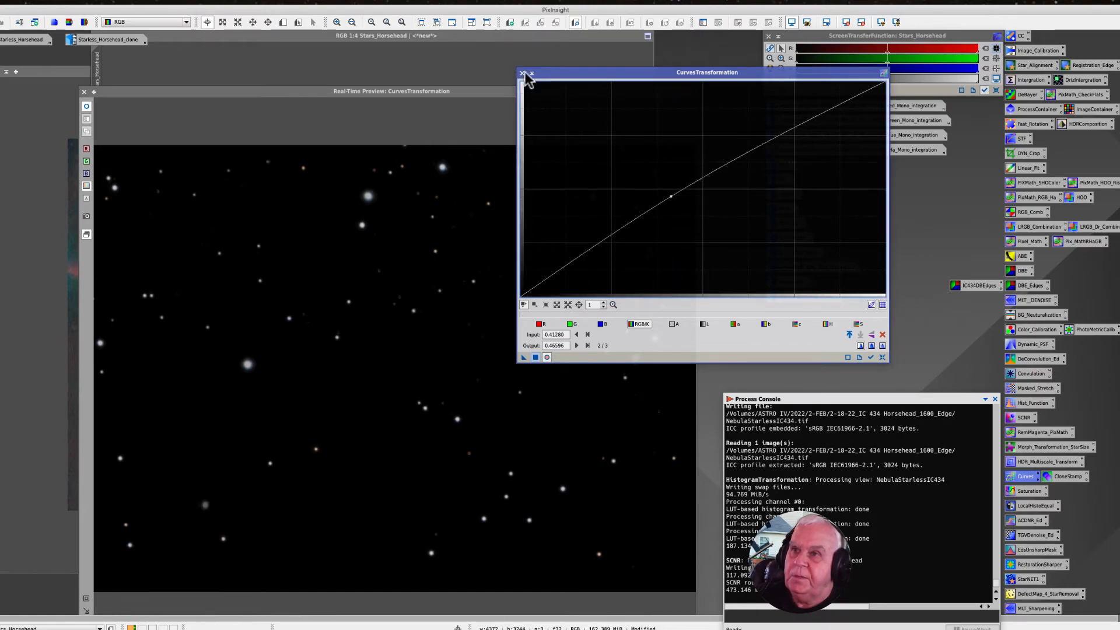
left_click(535, 357)
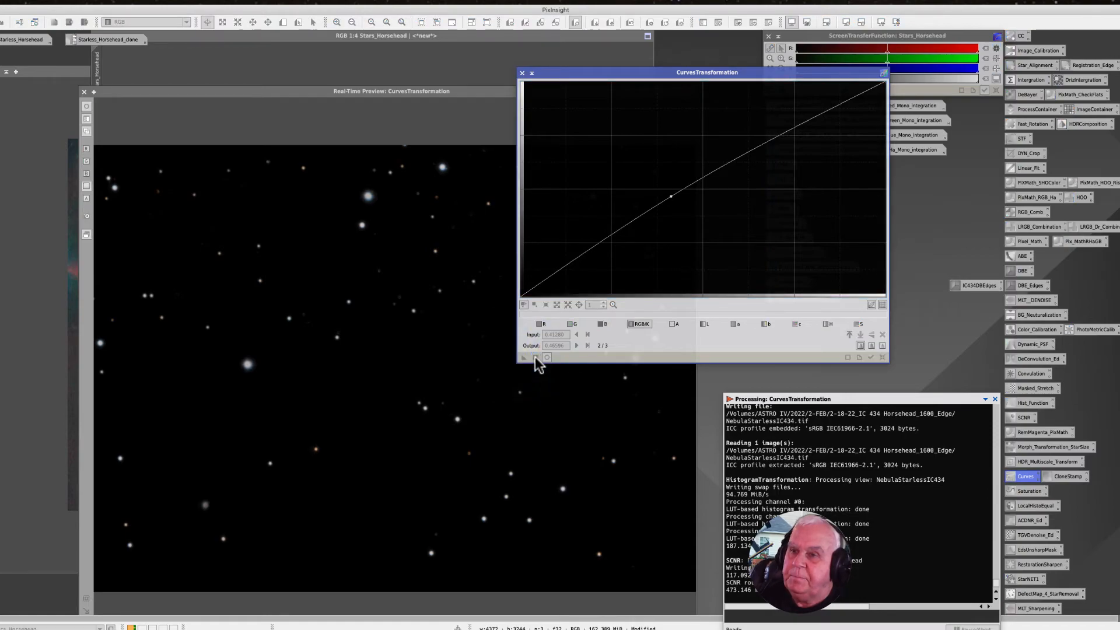
left_click(522, 72)
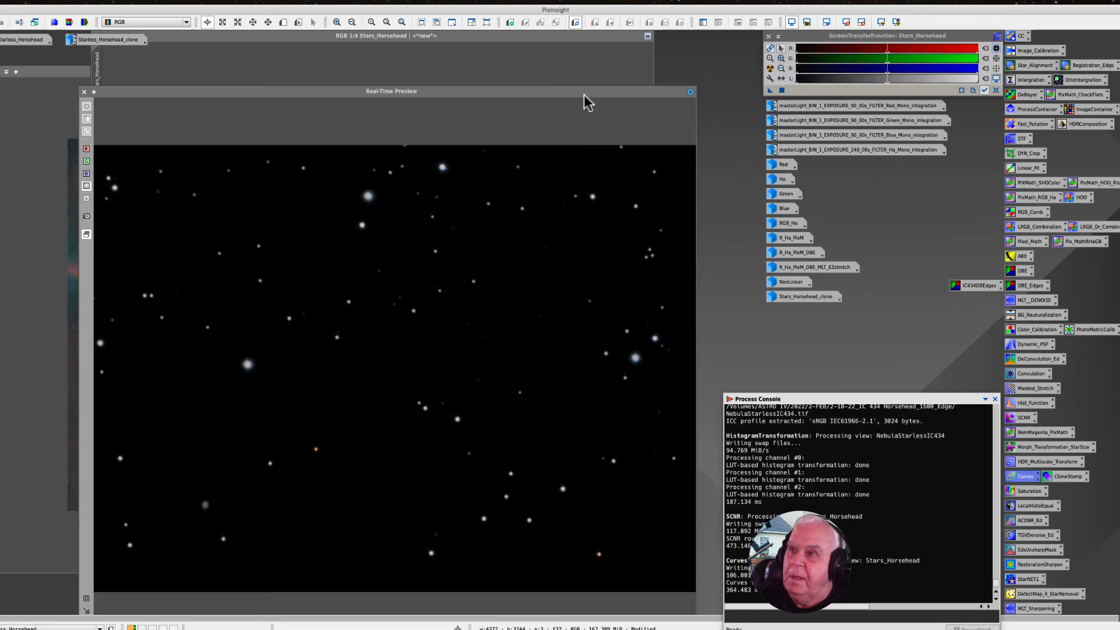
left_click(84, 92)
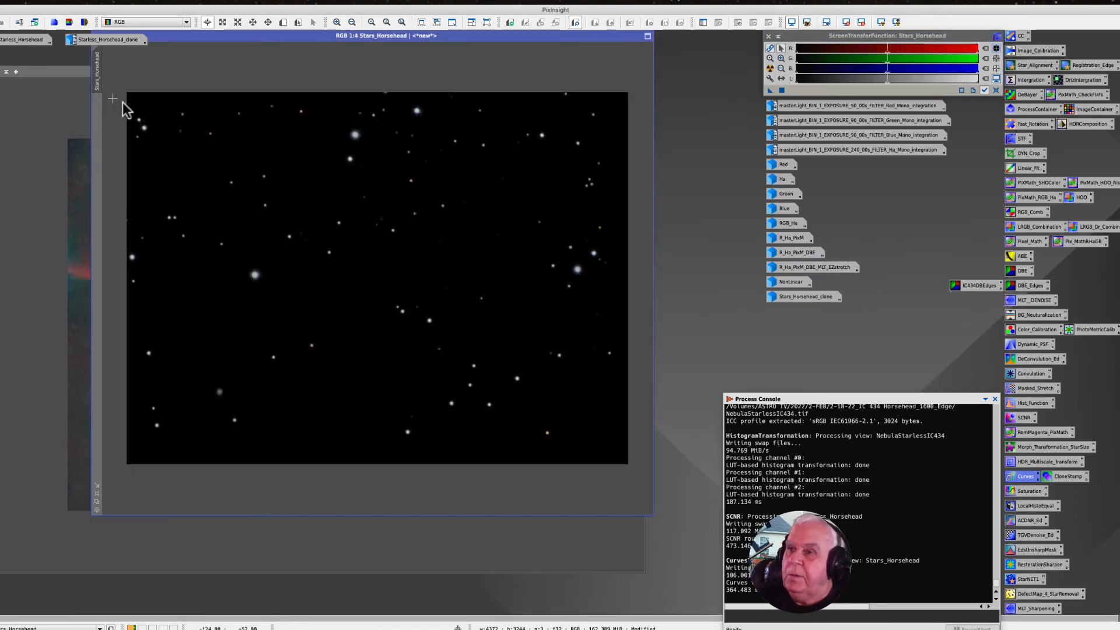
Step: Move Stars_Horsehead aside, activate NebulaStarlessIC434 and start CurvesTransformation on it with a real-time preview
left_click_drag(203, 35, 393, 85)
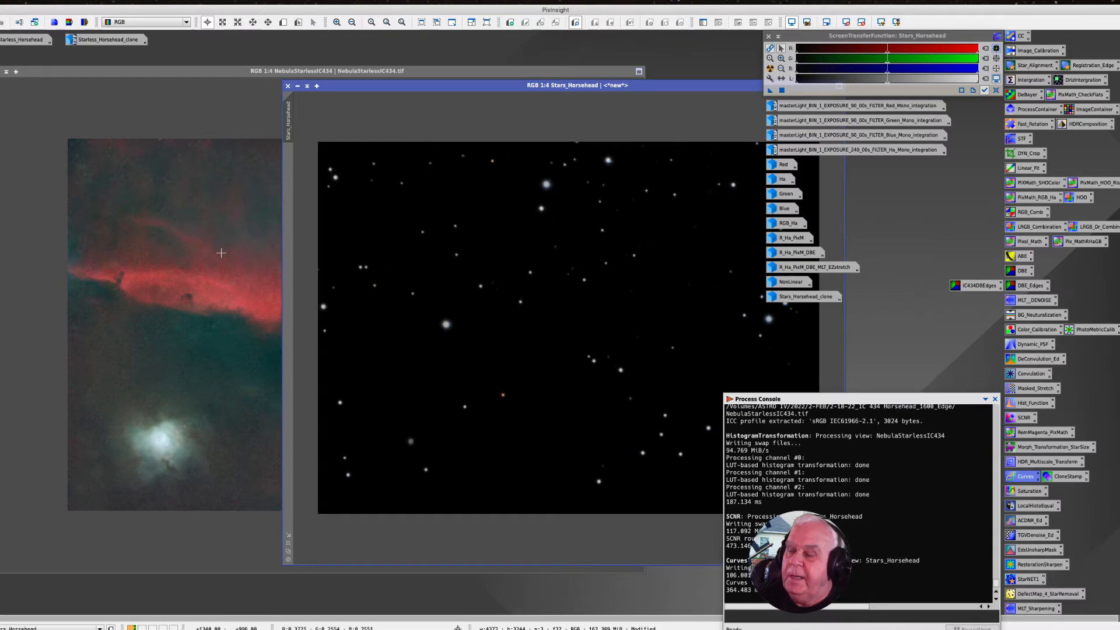
left_click(77, 122)
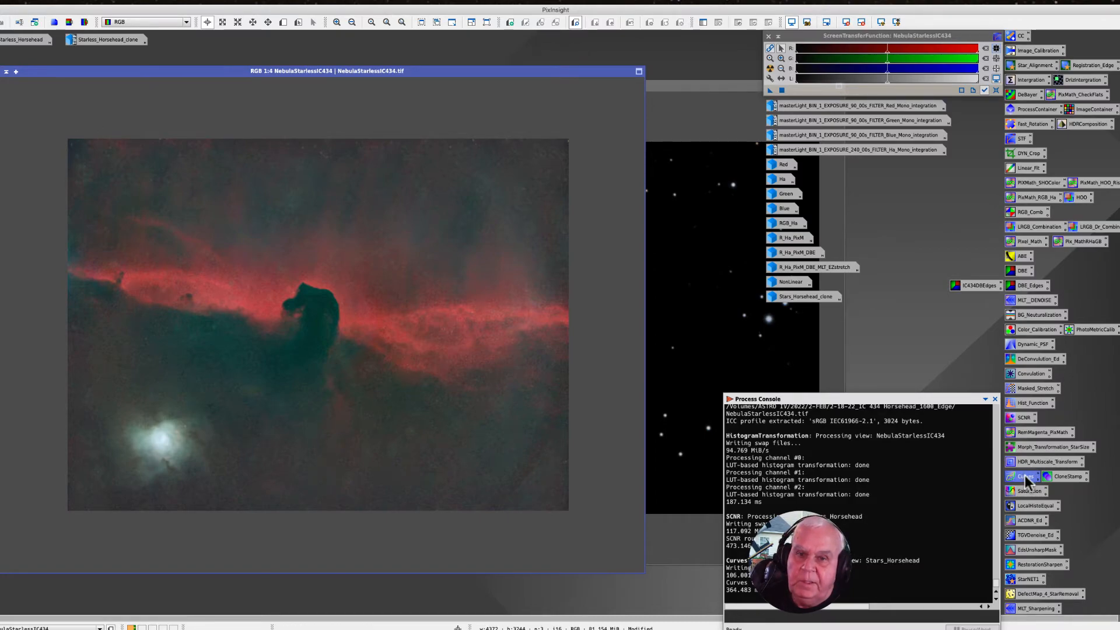
double_click(1025, 475)
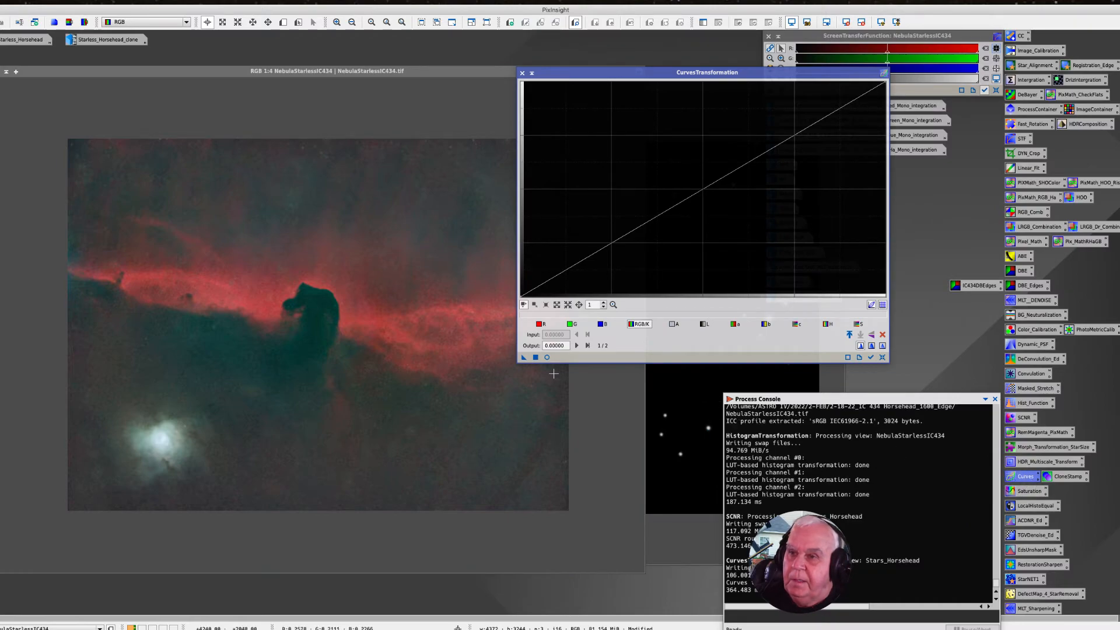
left_click(546, 357)
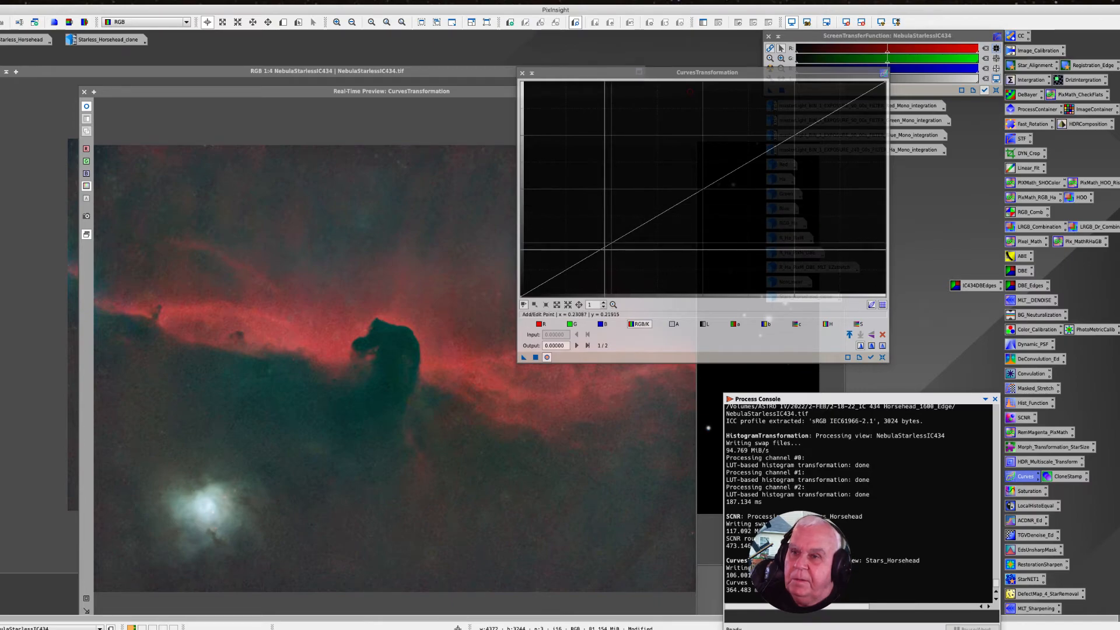
Step: Try darkening the nebula's shadows with several low RGB/K curve points, and reset the curve
left_click(606, 247)
left_click_drag(550, 278, 550, 286)
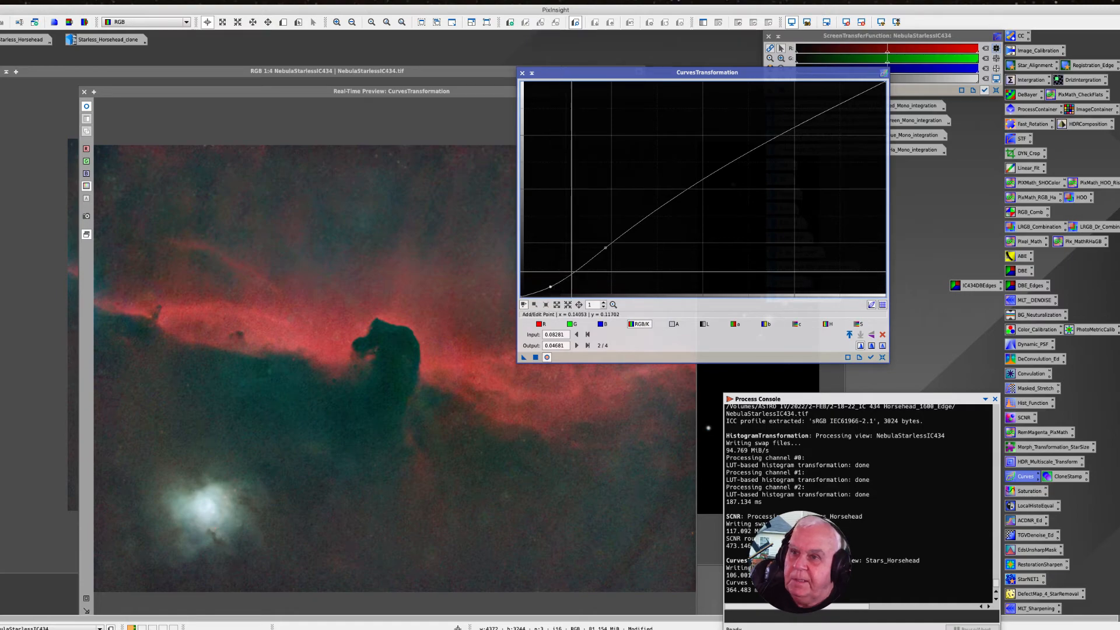
left_click(576, 273)
left_click_drag(576, 273, 553, 290)
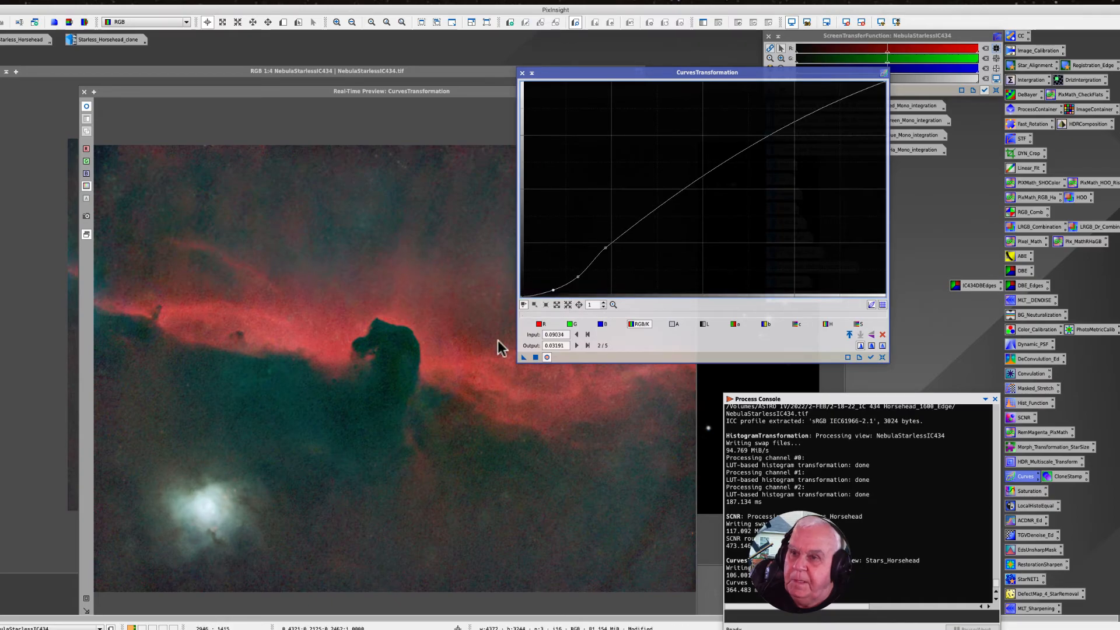
left_click(883, 357)
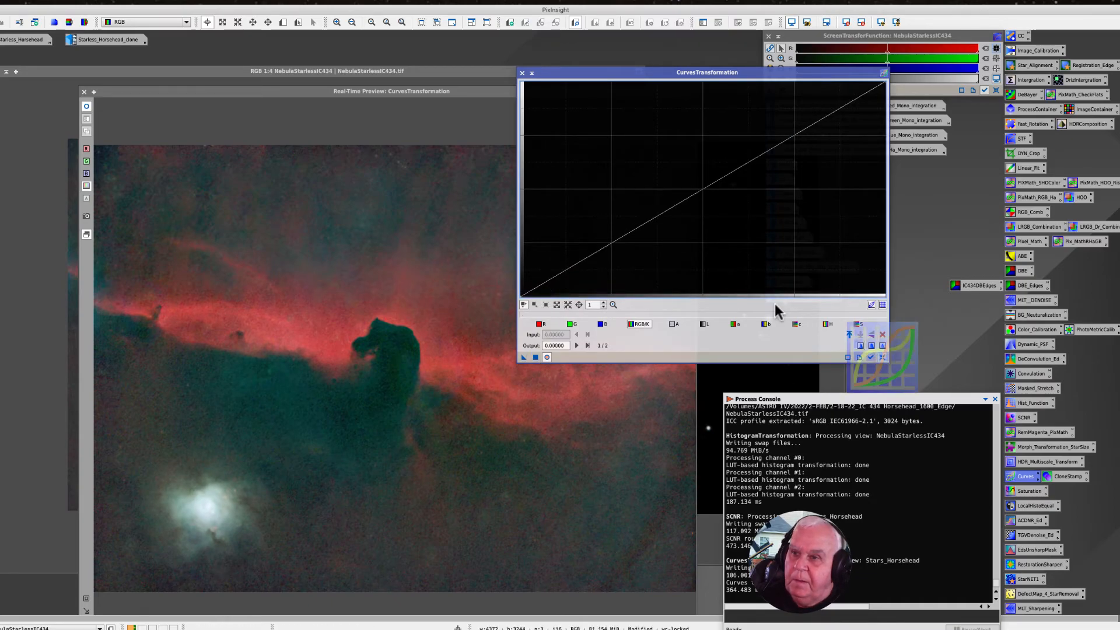
Step: Apply an RGB/K curve to NebulaStarlessIC434 with points at about 0.341 input/0.302 output and 0.578 input/0.568 output, and close the process and its preview
left_click(640, 228)
left_click_drag(640, 227, 645, 234)
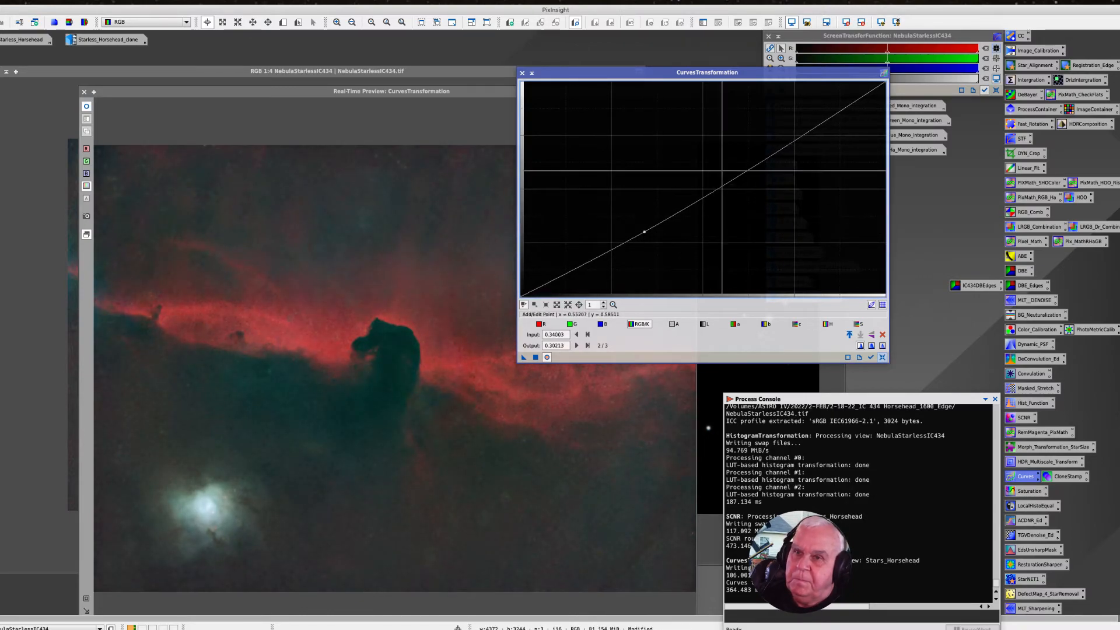
left_click(730, 169)
left_click_drag(731, 170, 732, 173)
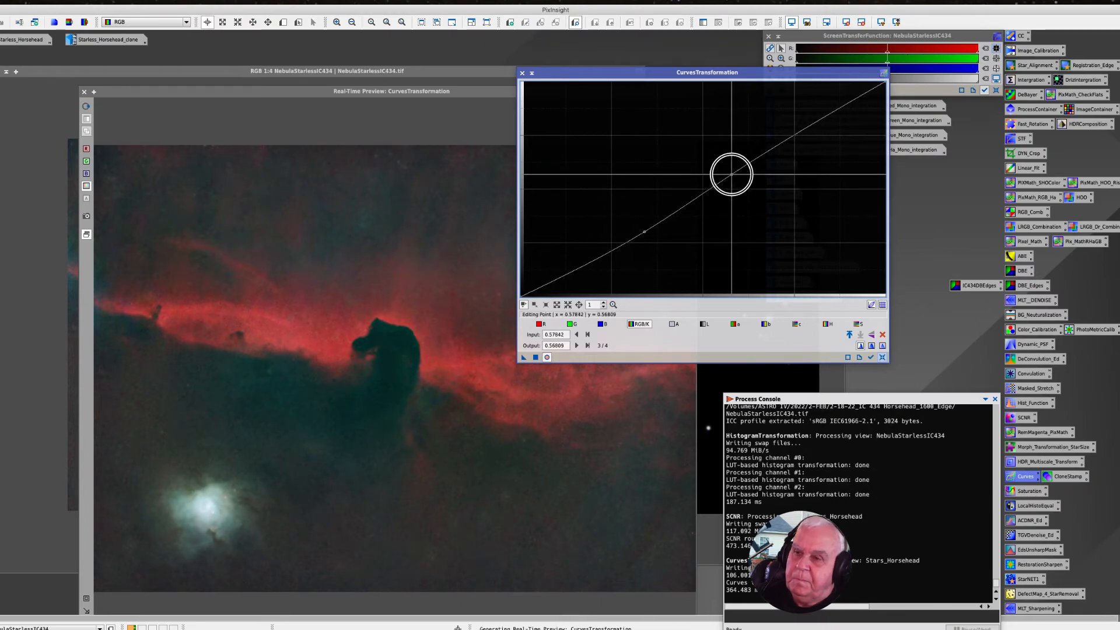
left_click(536, 358)
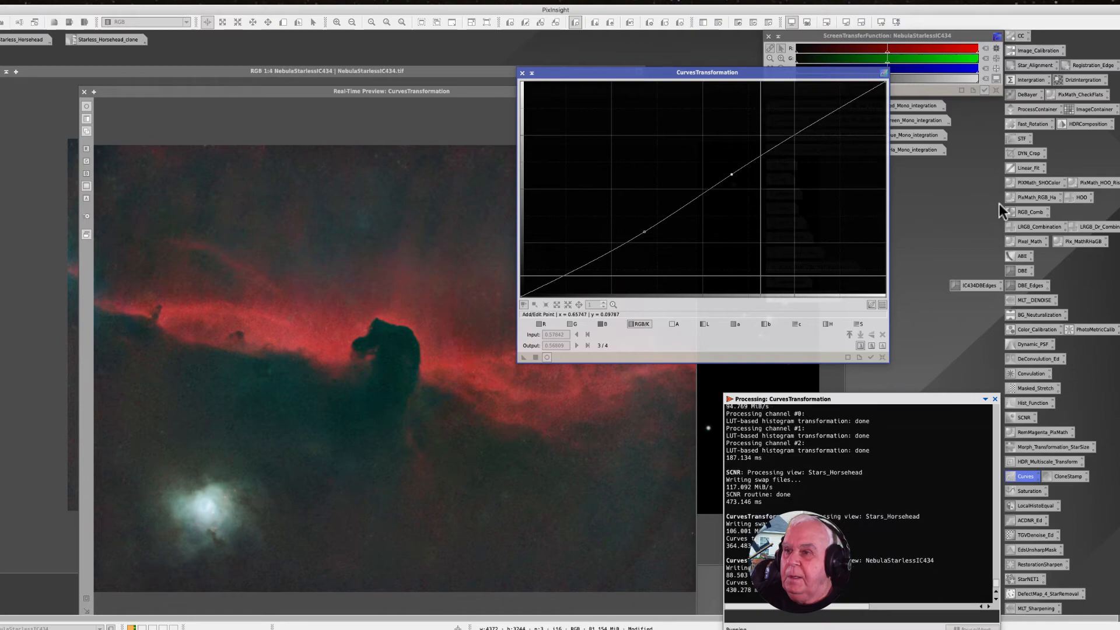
left_click(522, 73)
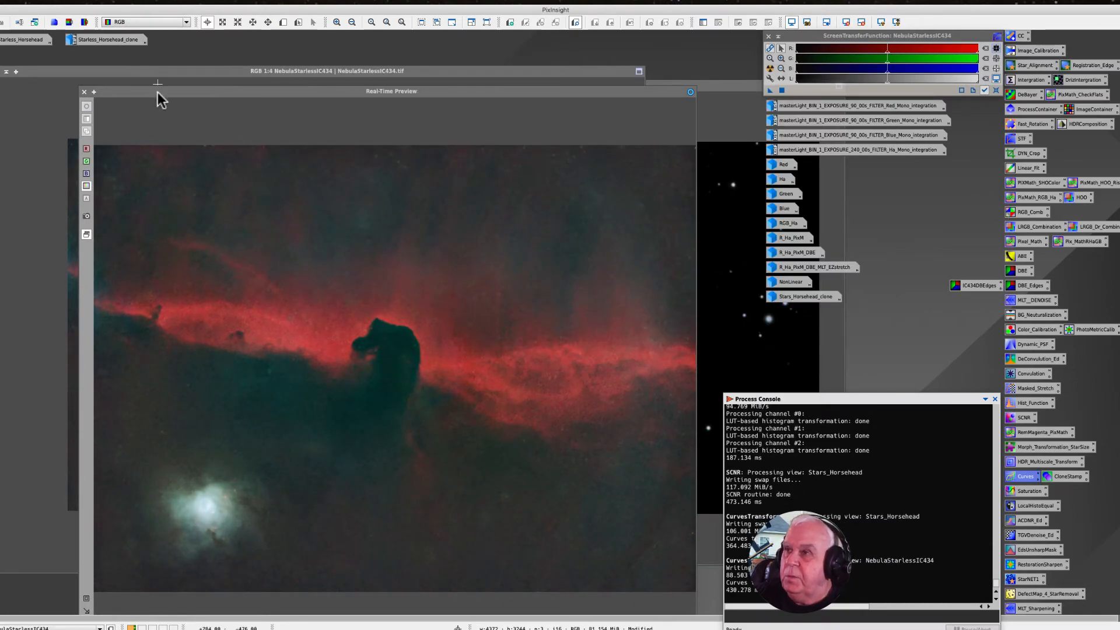
left_click_drag(160, 92, 130, 80)
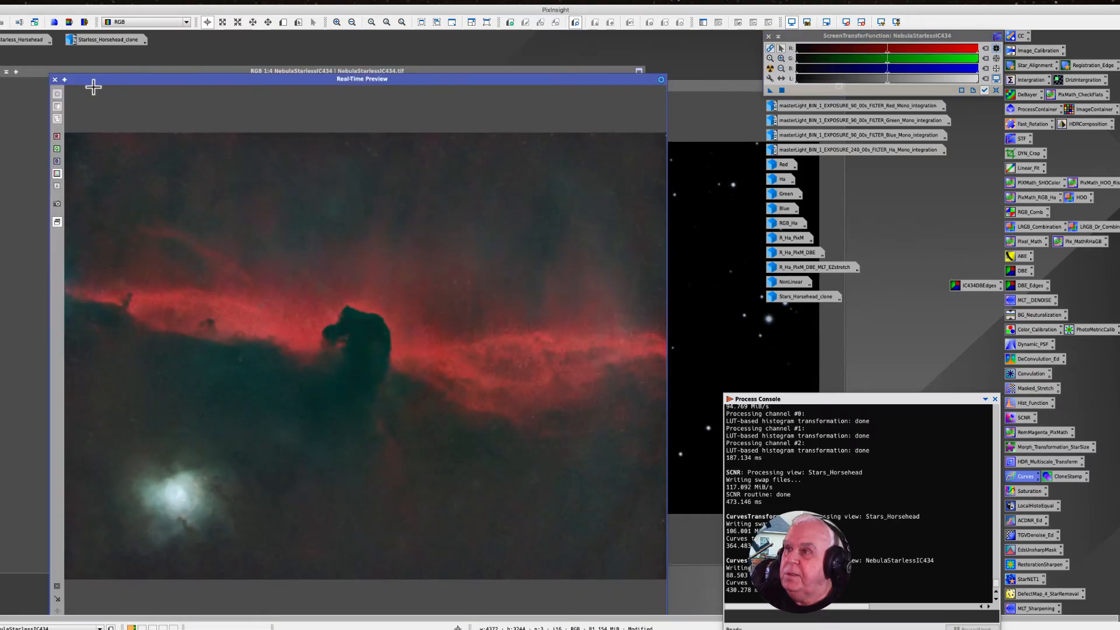
left_click(55, 81)
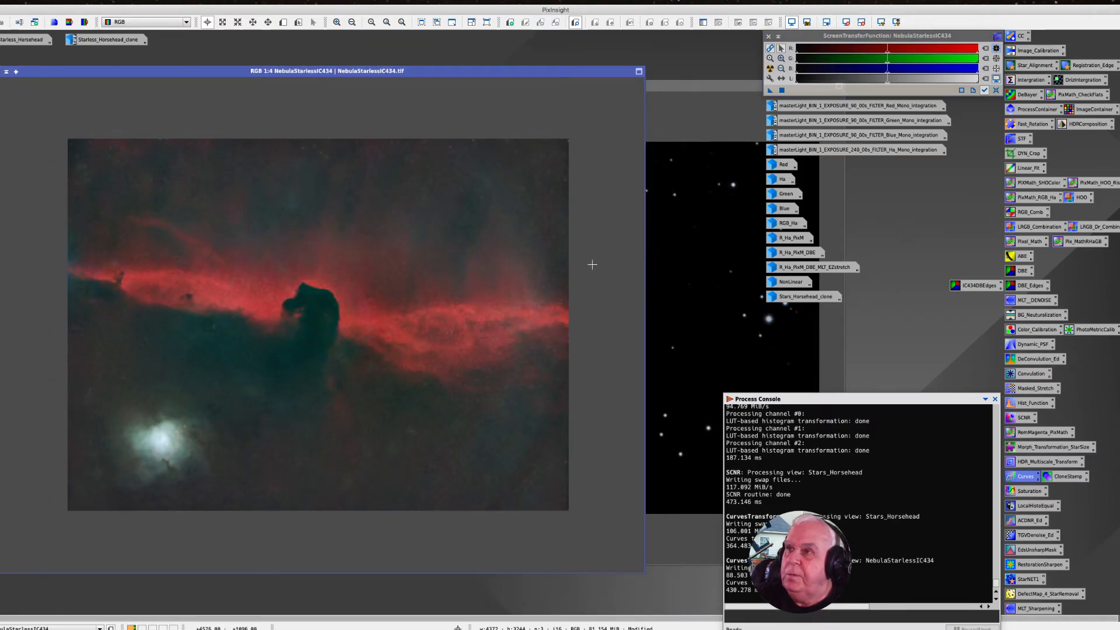
Step: Open PixelMath and clear its existing B, G and R/K expressions
left_click(193, 3)
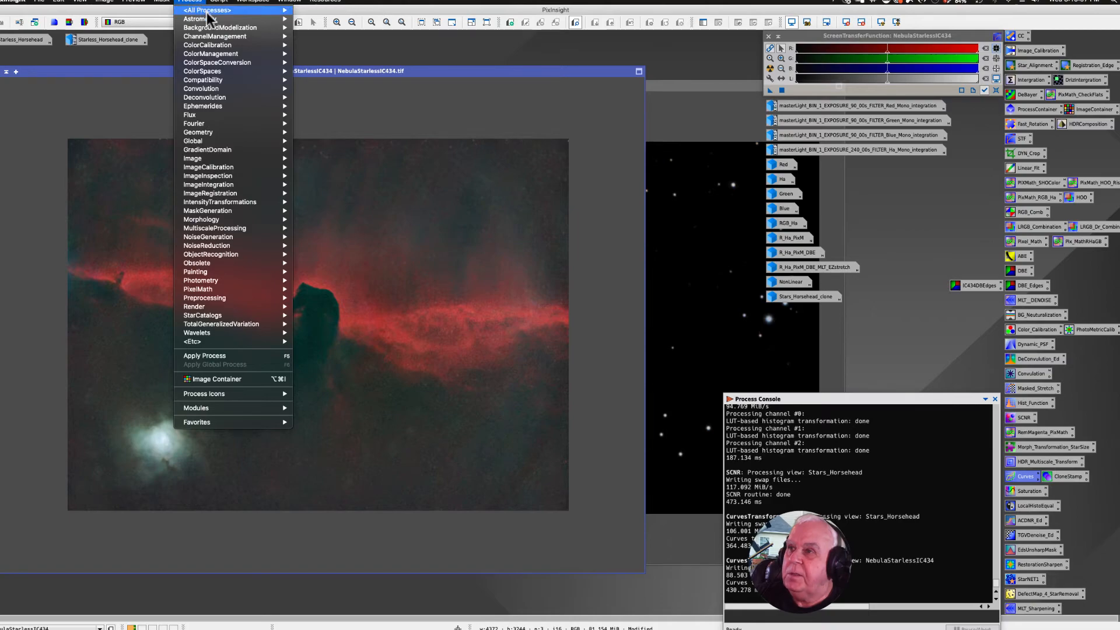
mouse_move(207, 10)
scroll(327, 584, "down", 10)
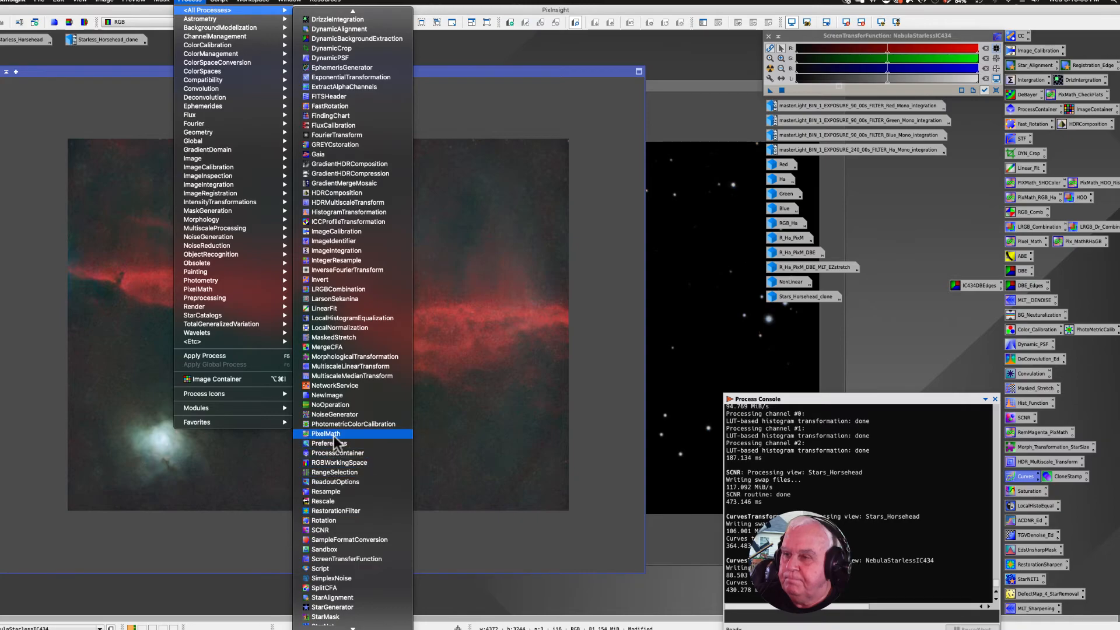
left_click(333, 434)
left_click_drag(595, 301, 557, 108)
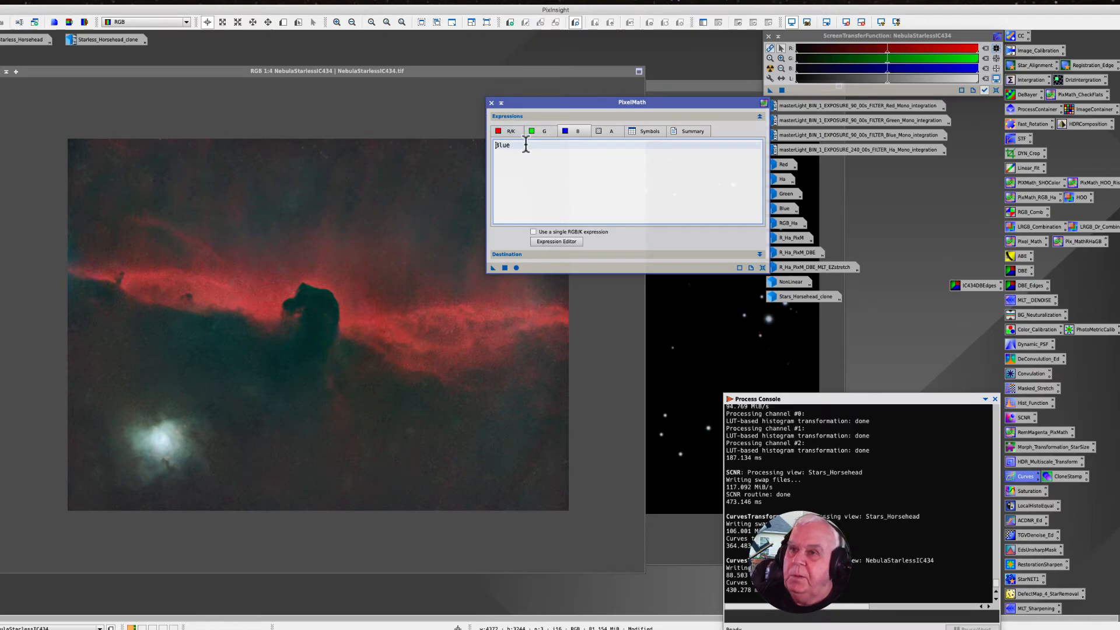
double_click(505, 144)
left_click(543, 131)
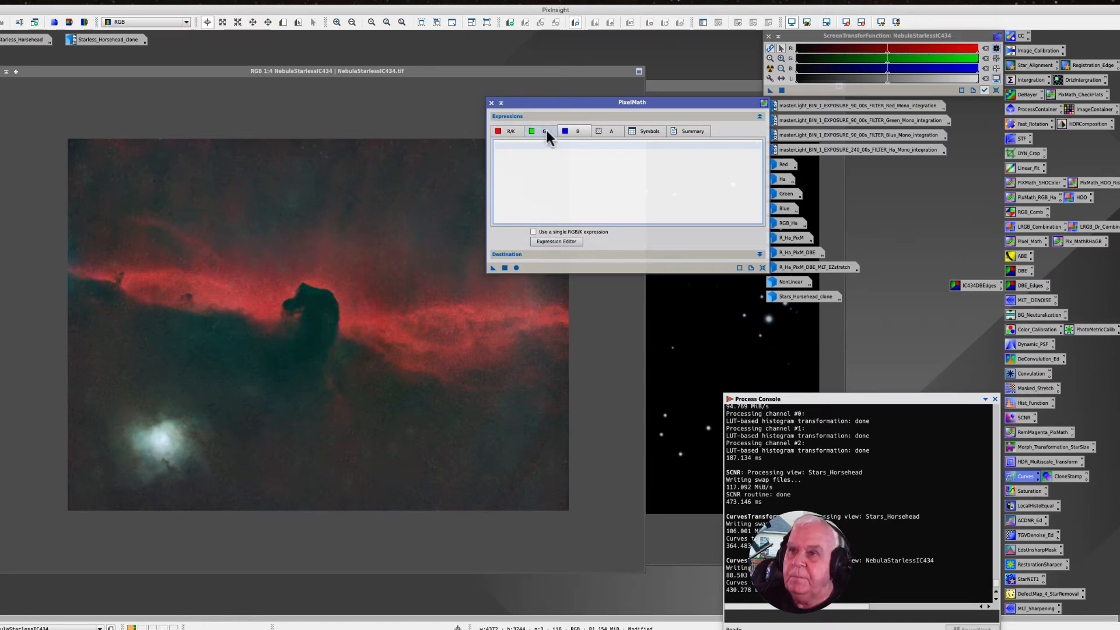
key("BackSpace")
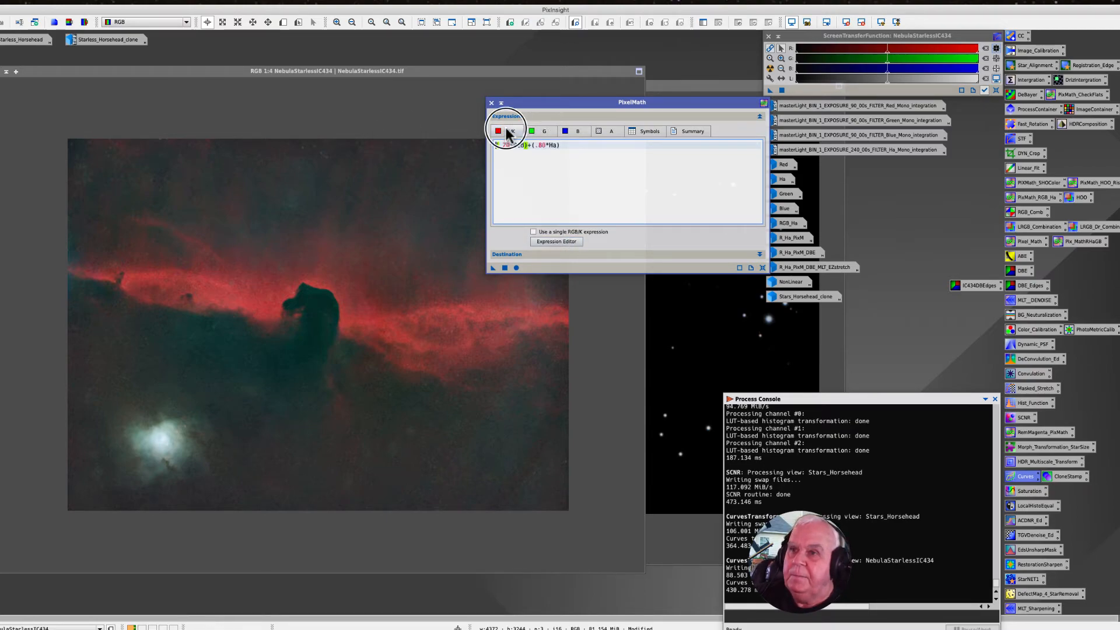
key("BackSpace")
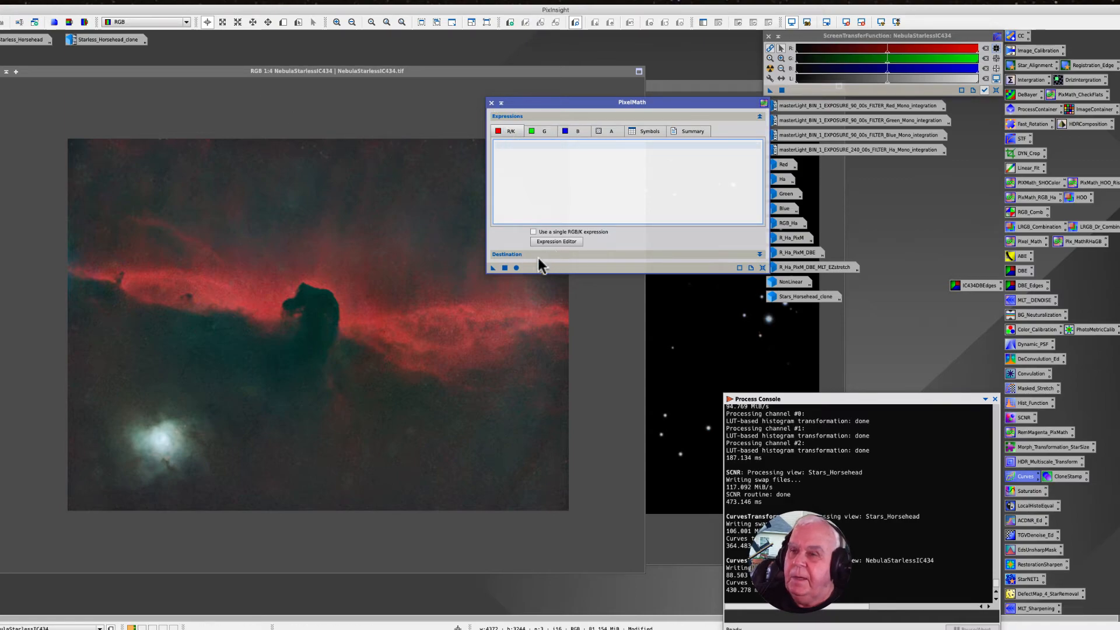
Step: Set PixelMath to use a single RGB/K expression
left_click(556, 242)
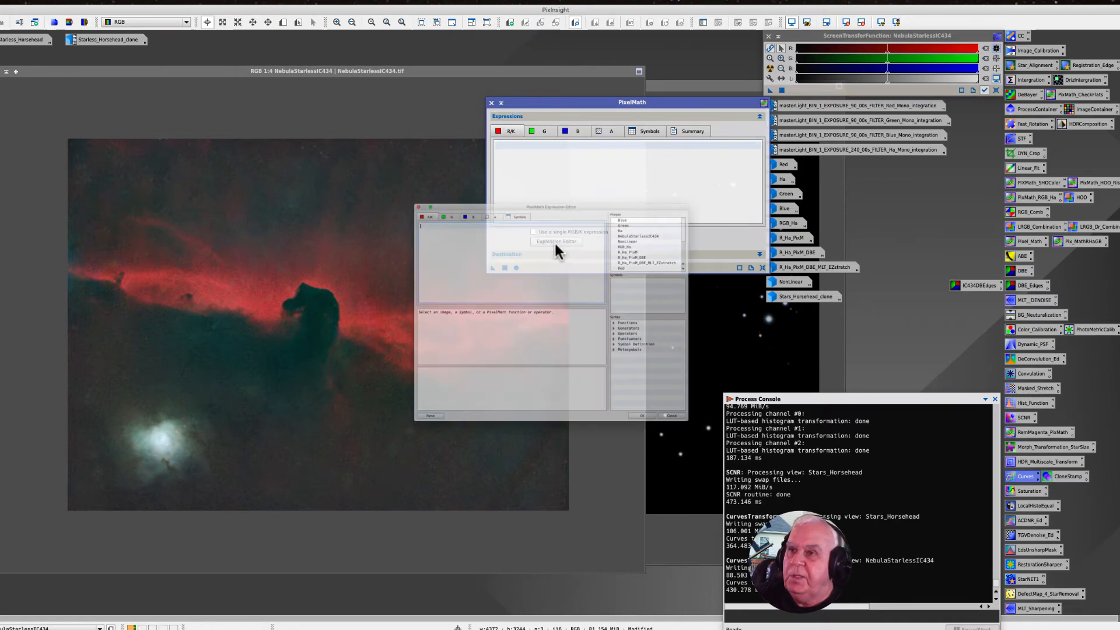
left_click_drag(394, 149, 447, 156)
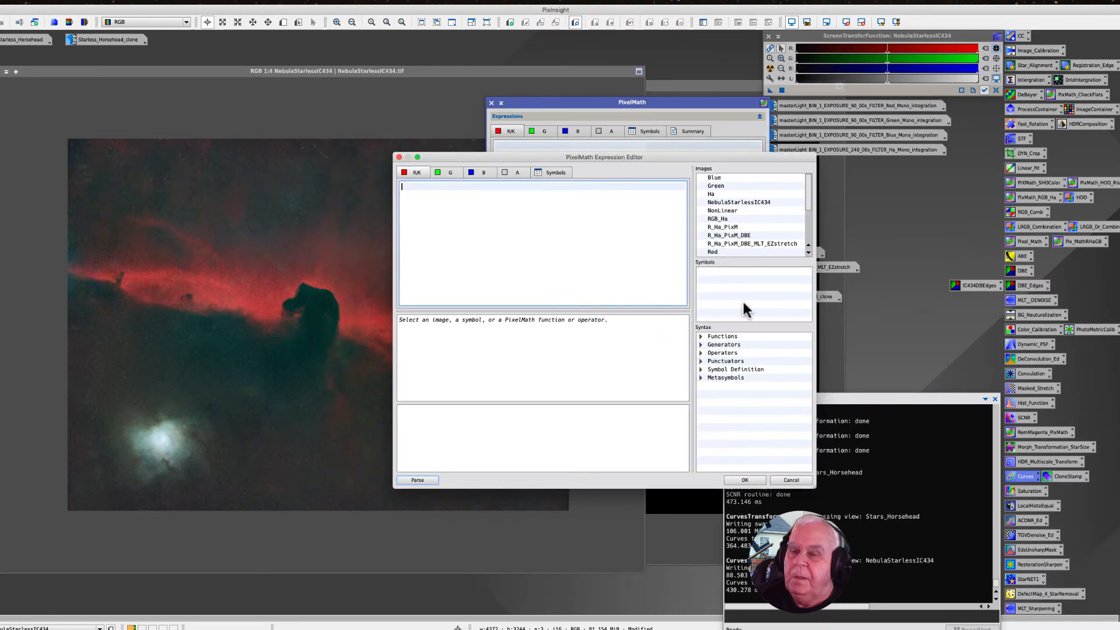
left_click(791, 480)
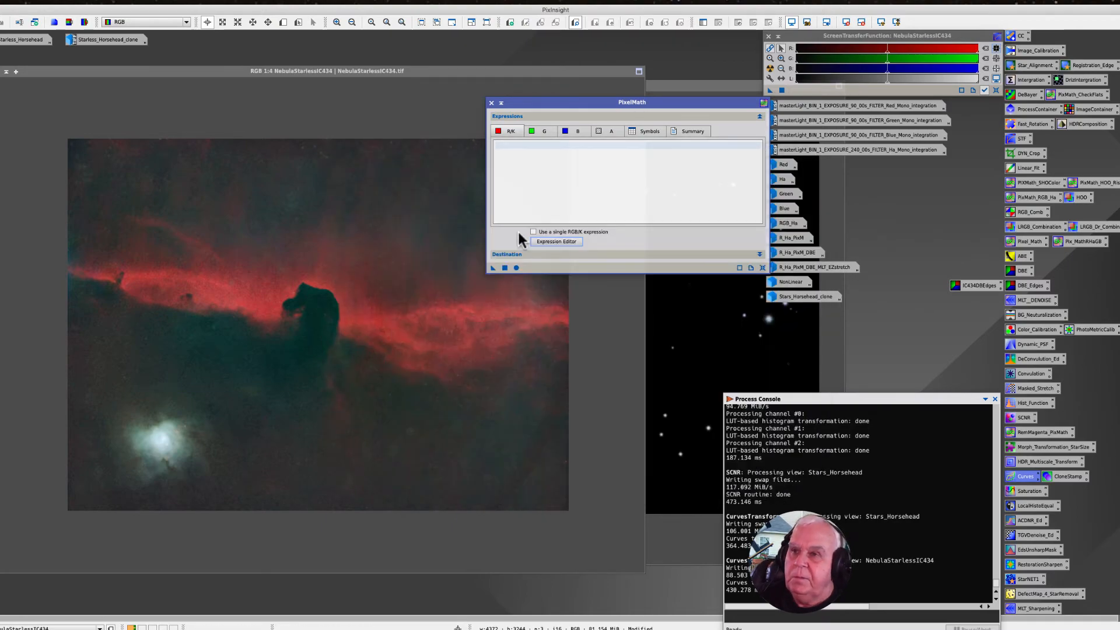
left_click(533, 232)
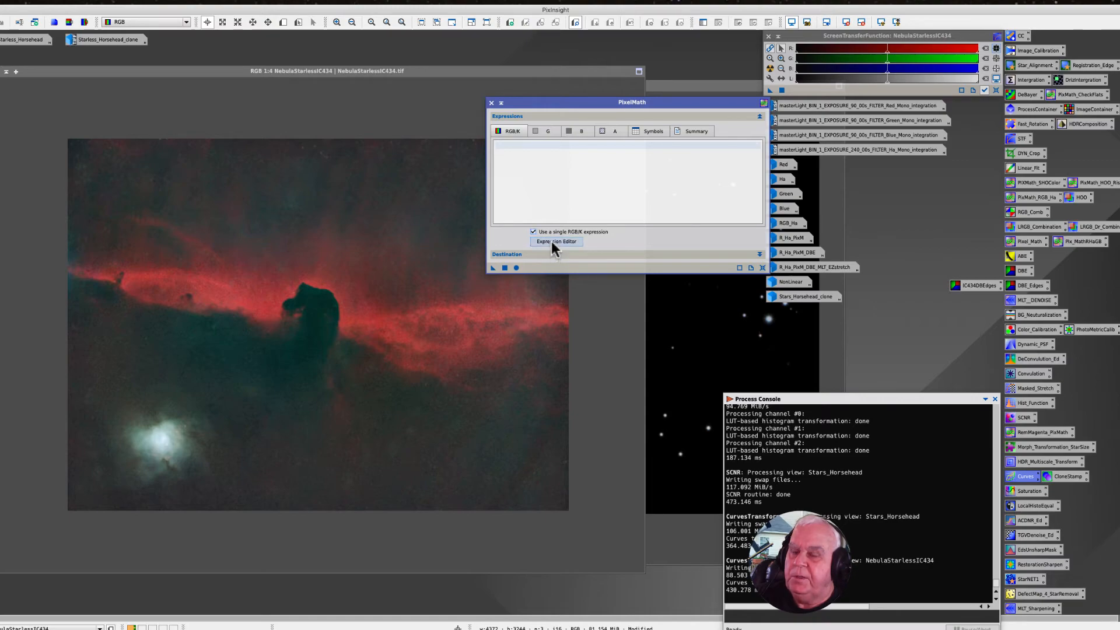
left_click(552, 241)
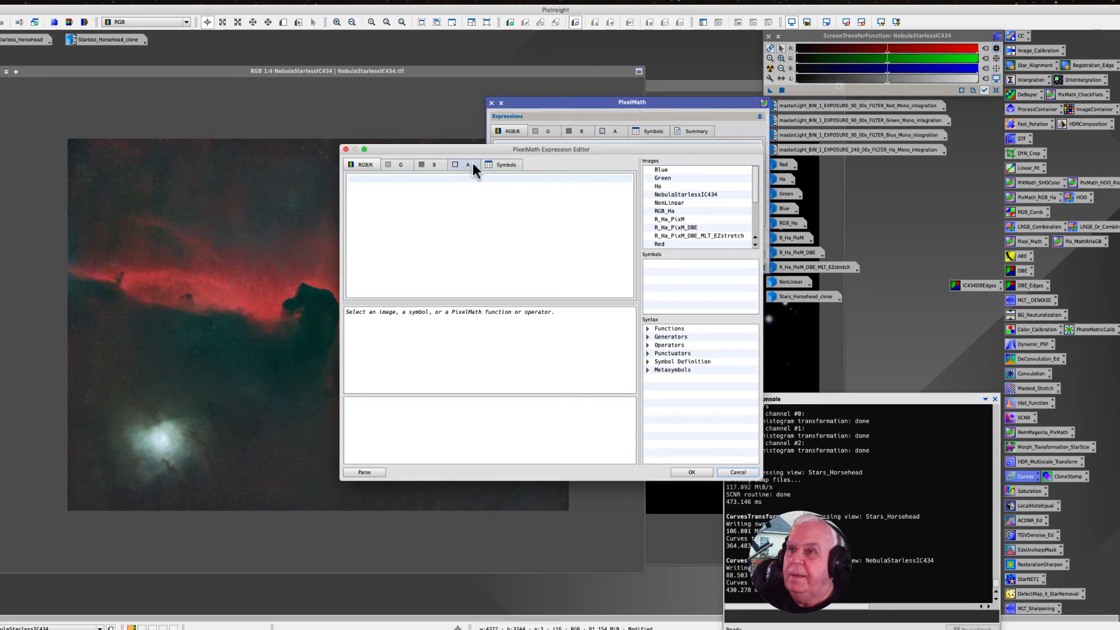
left_click_drag(454, 151, 485, 164)
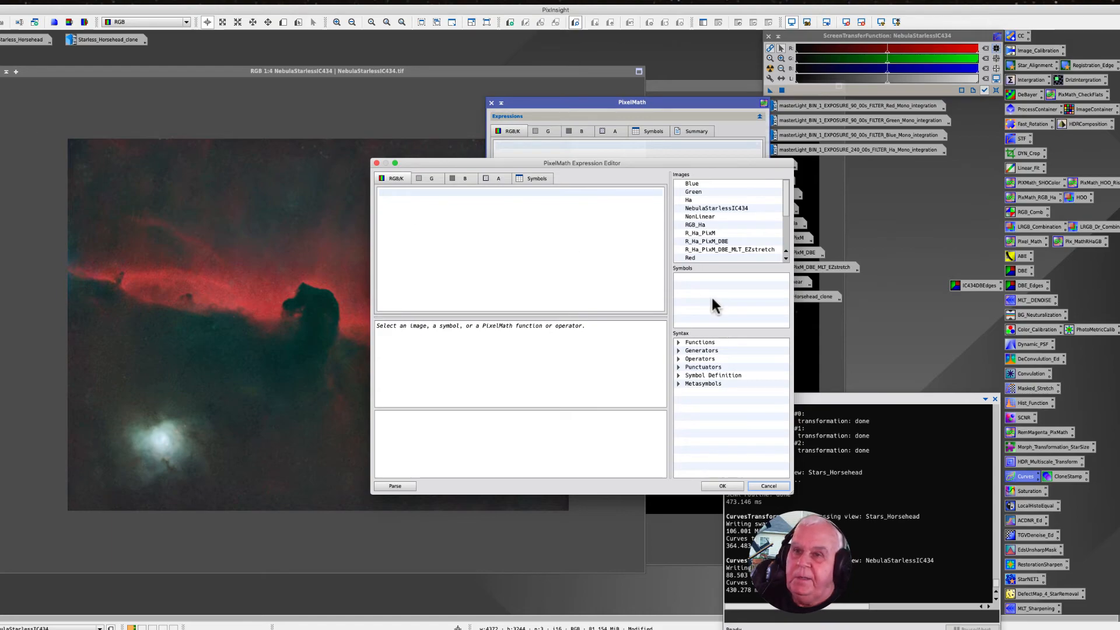
double_click(695, 208)
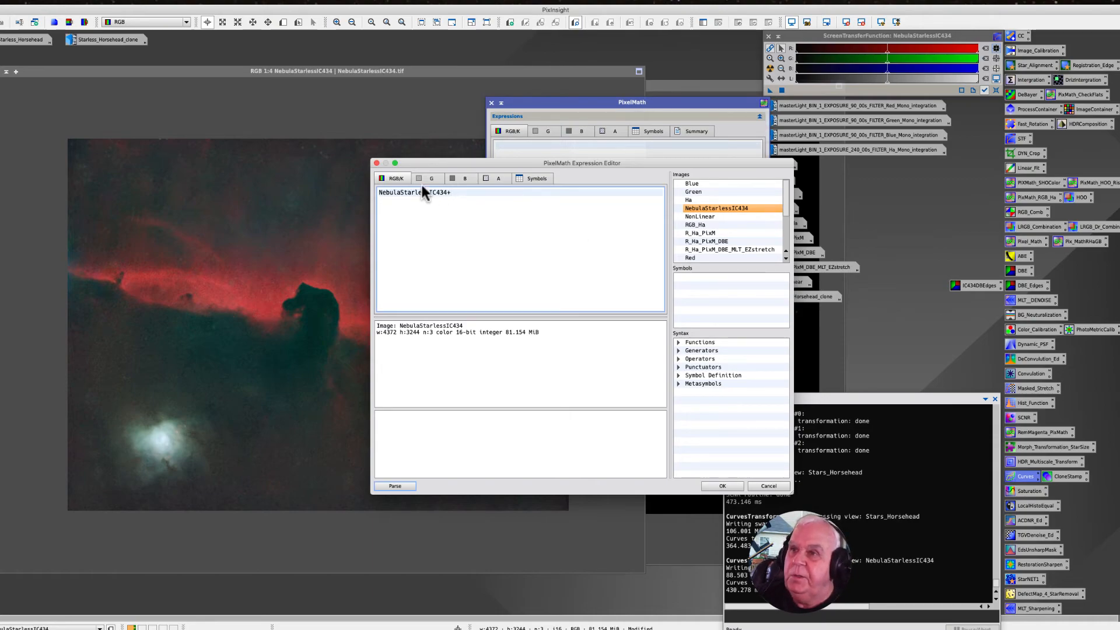
left_click_drag(480, 165, 408, 278)
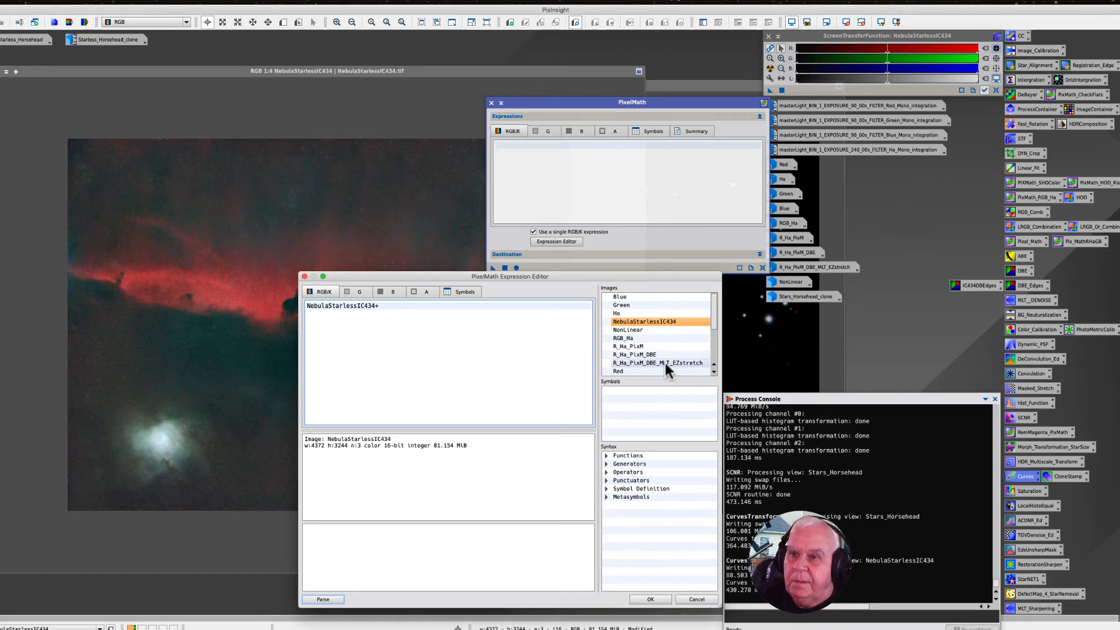
left_click_drag(714, 315, 725, 348)
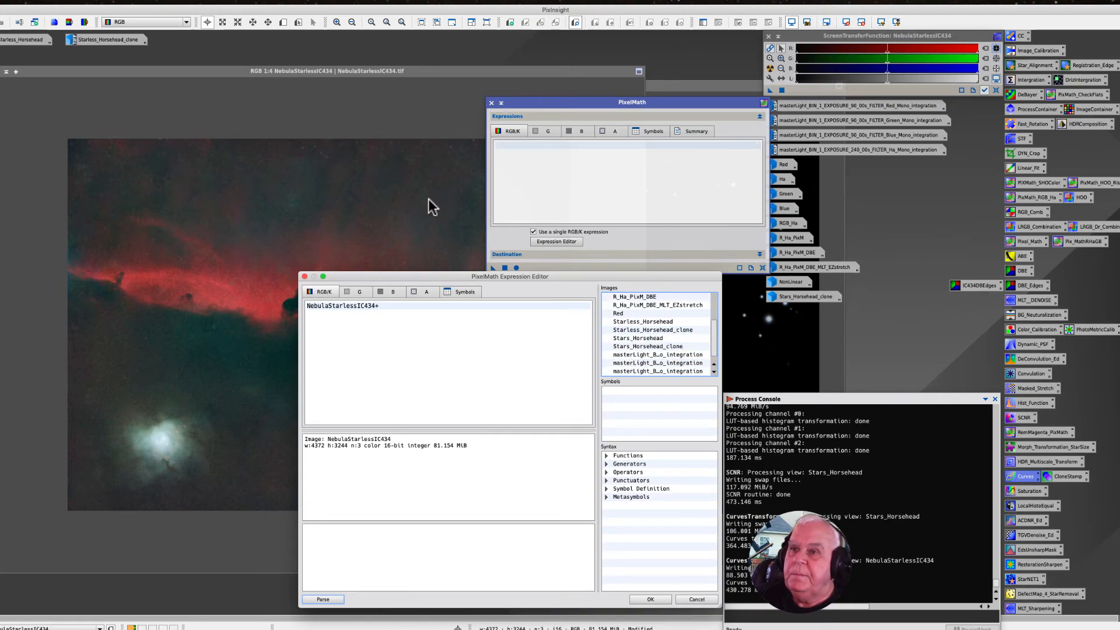
left_click(303, 277)
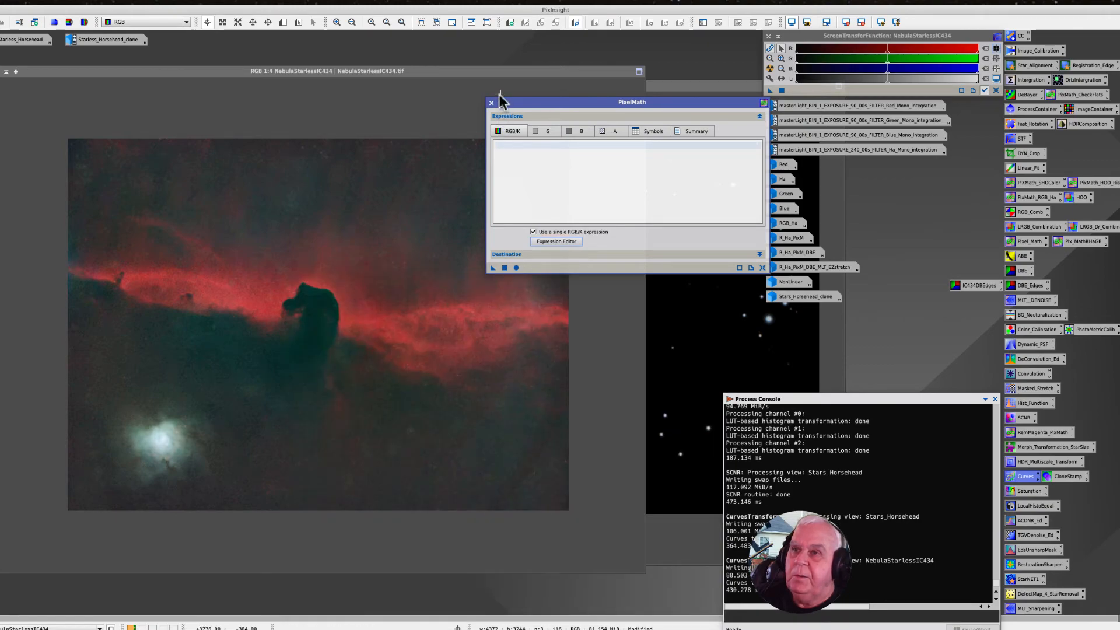
left_click(491, 103)
Step: Activate Stars_Horsehead, reopen PixelMath and build the RGB/K expression NebulaStarlessIC434+Starless_Horsehead in the Expression Editor
left_click(659, 101)
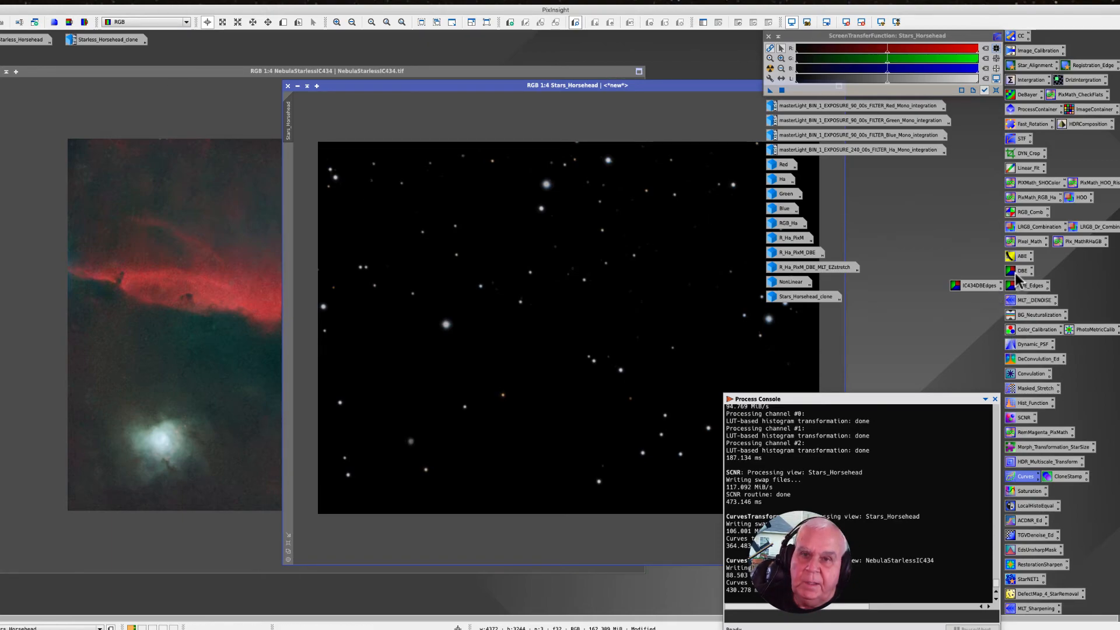
double_click(1029, 241)
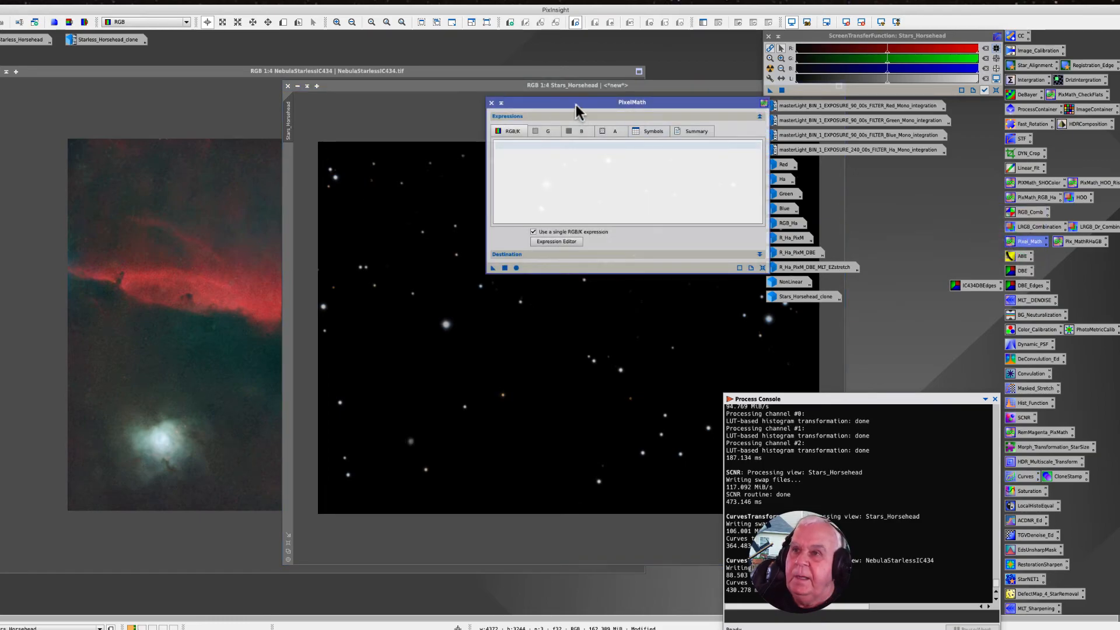
left_click_drag(580, 106, 533, 140)
left_click(509, 277)
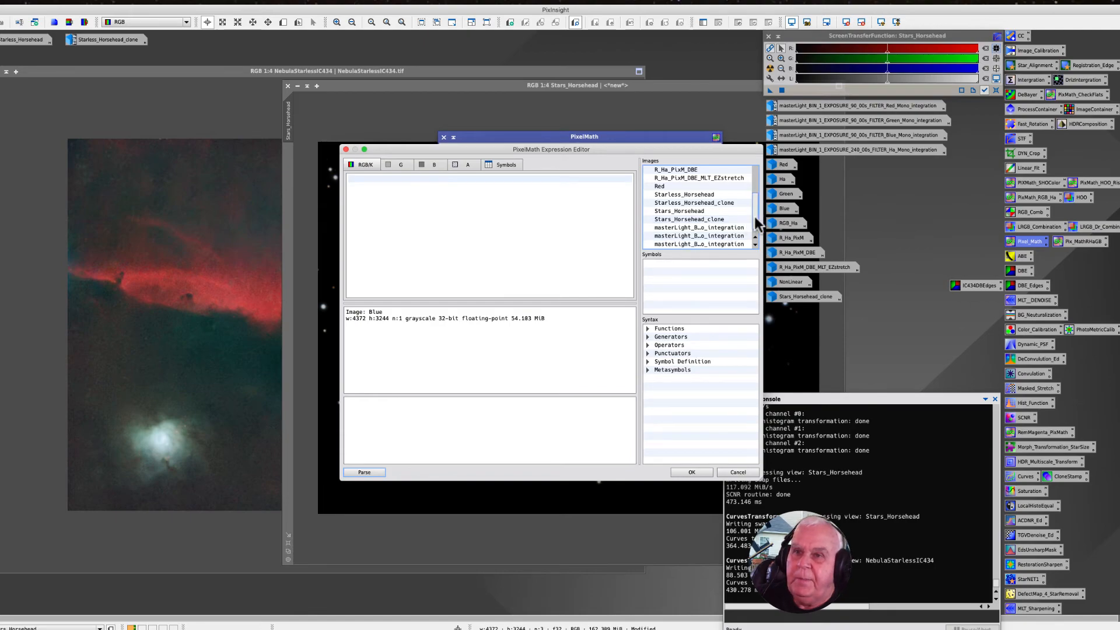
scroll(759, 221, "up", 3)
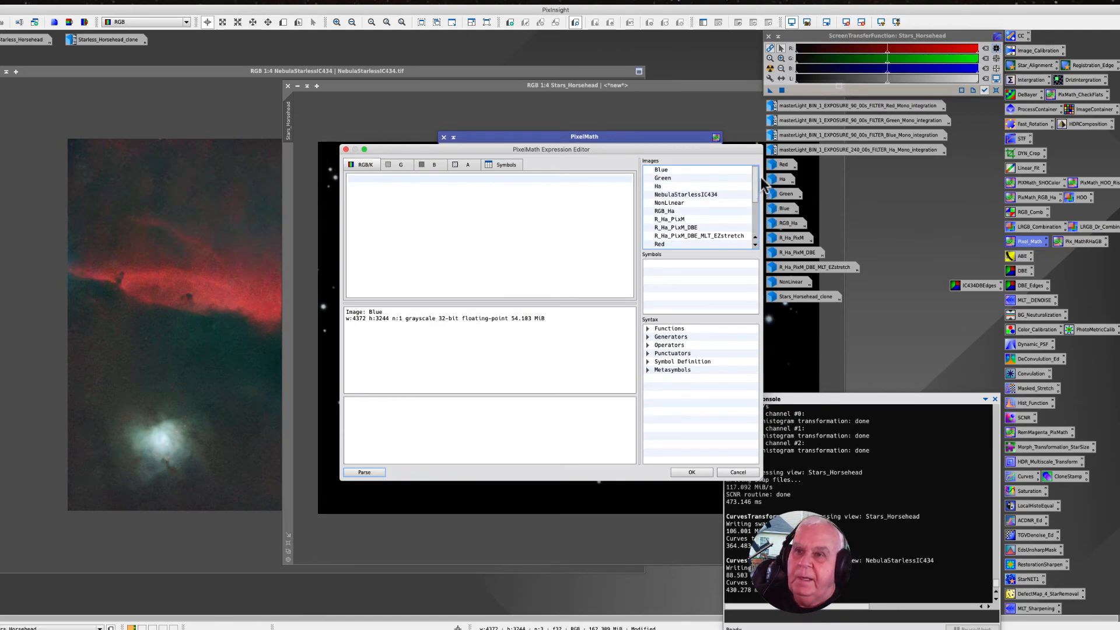
double_click(698, 192)
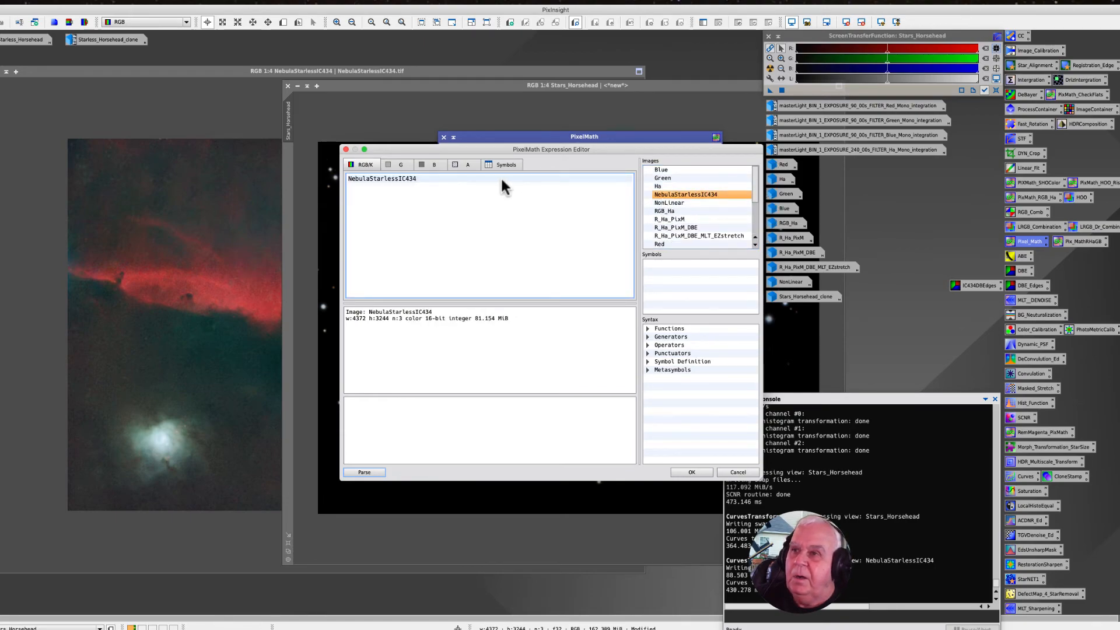
type("+")
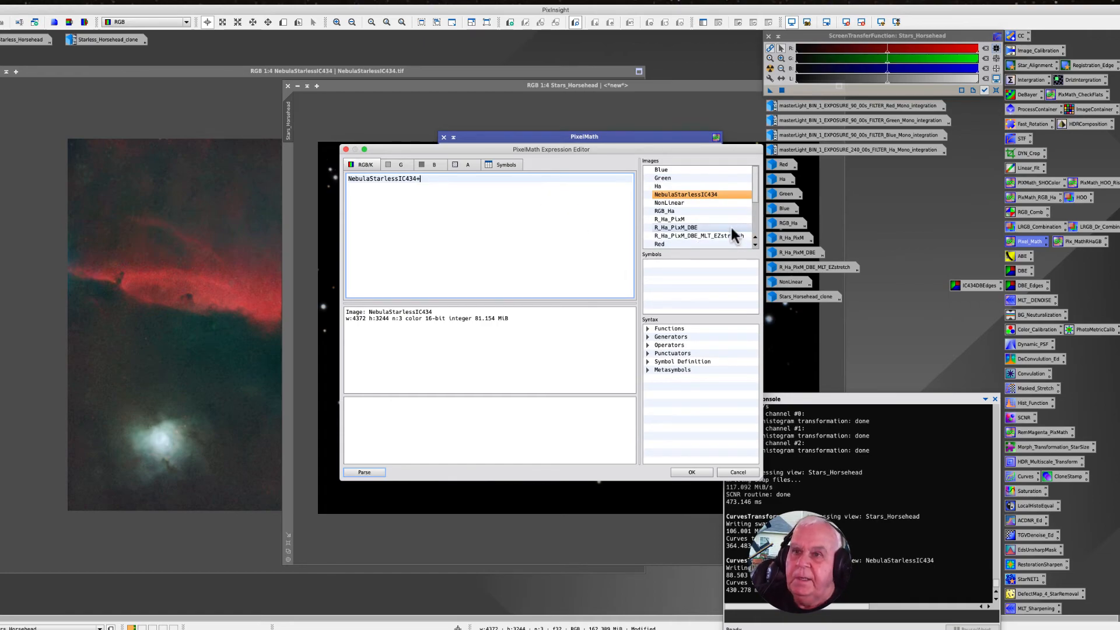
scroll(756, 204, "down", 5)
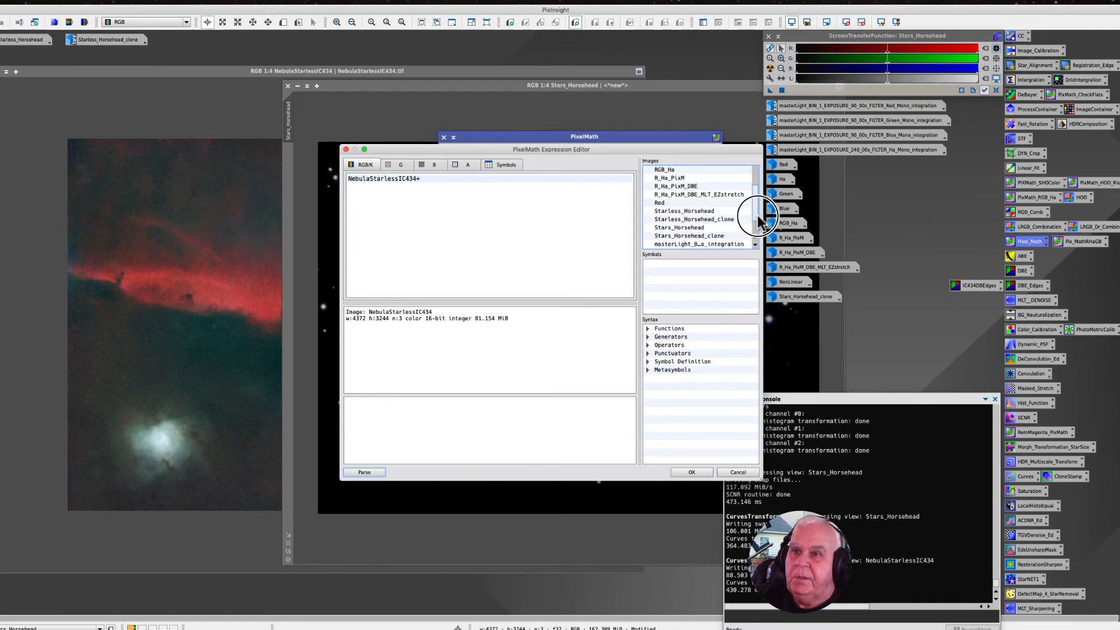
double_click(688, 211)
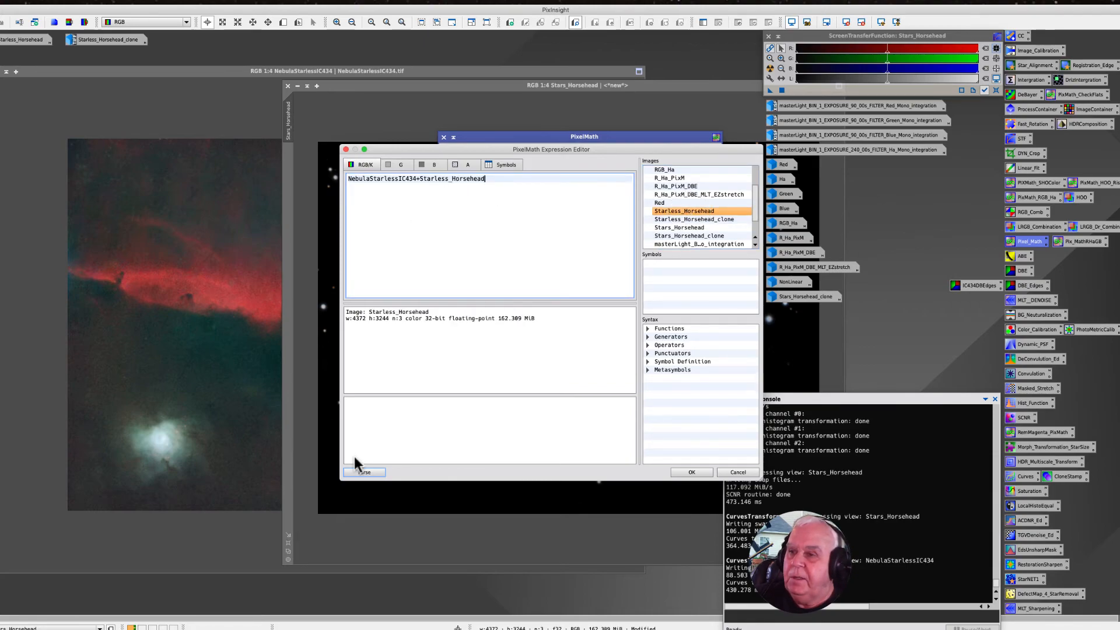
left_click(692, 473)
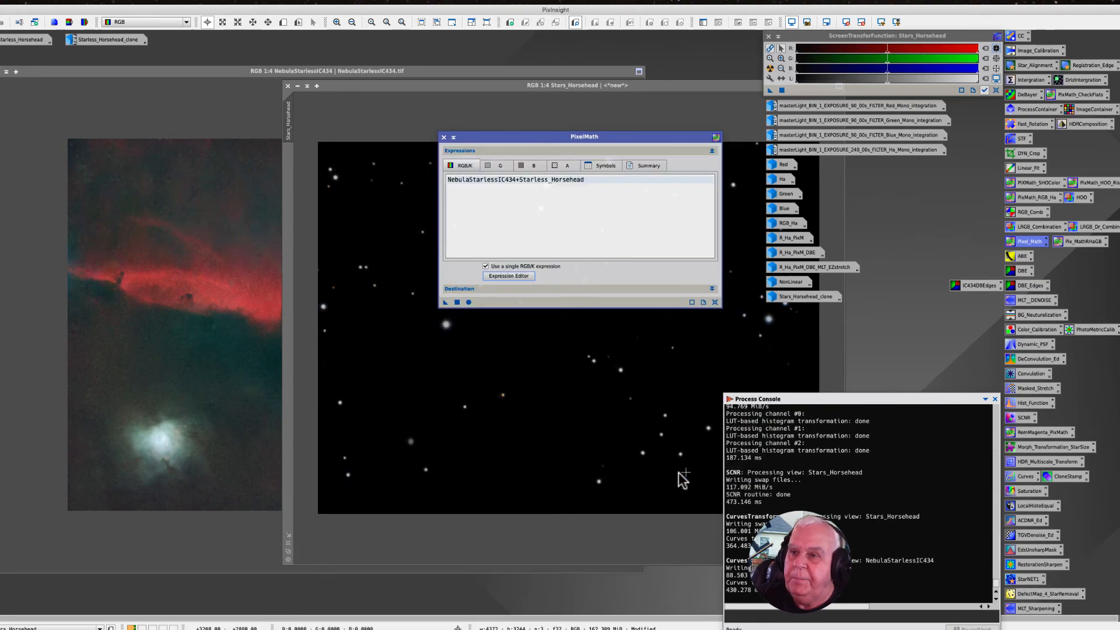
Step: Set the PixelMath destination to create a new image in the RGB Color space
left_click(712, 289)
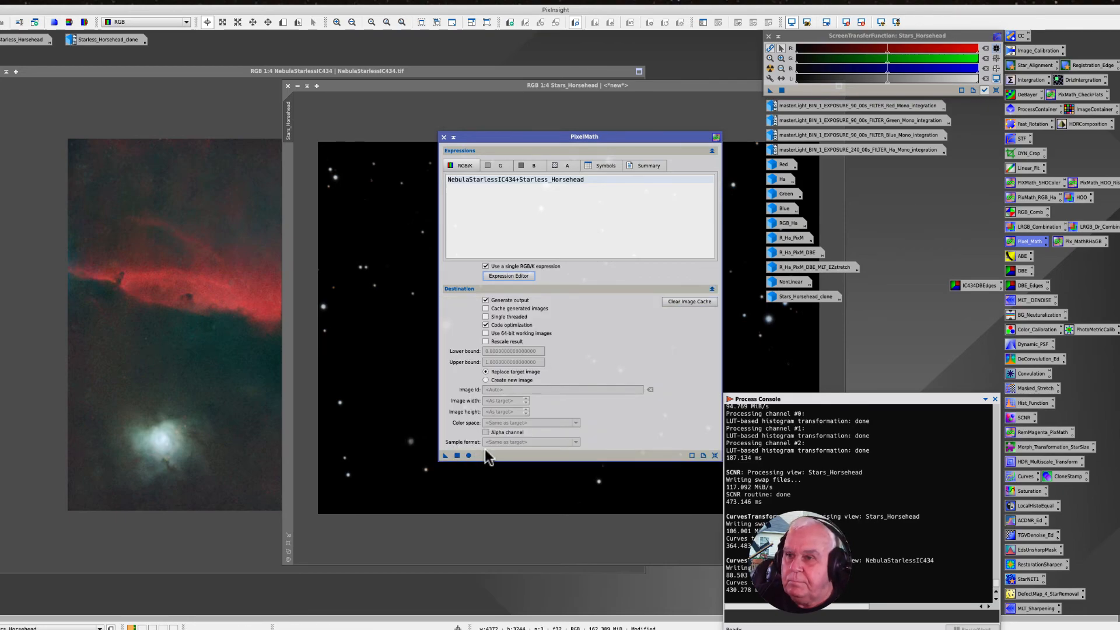
left_click(486, 380)
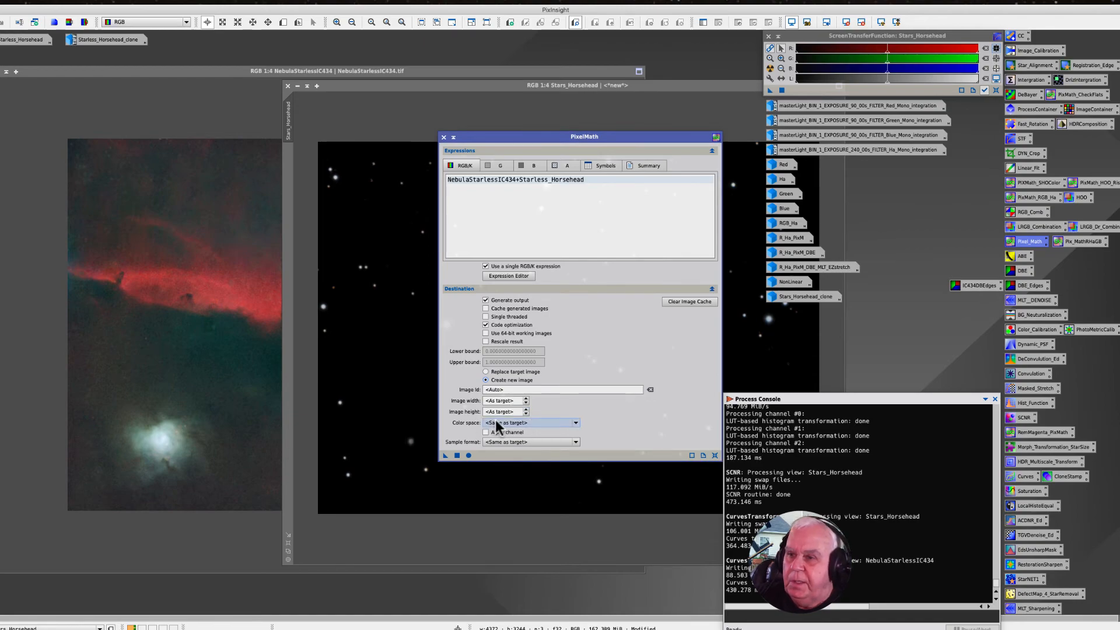
left_click(574, 423)
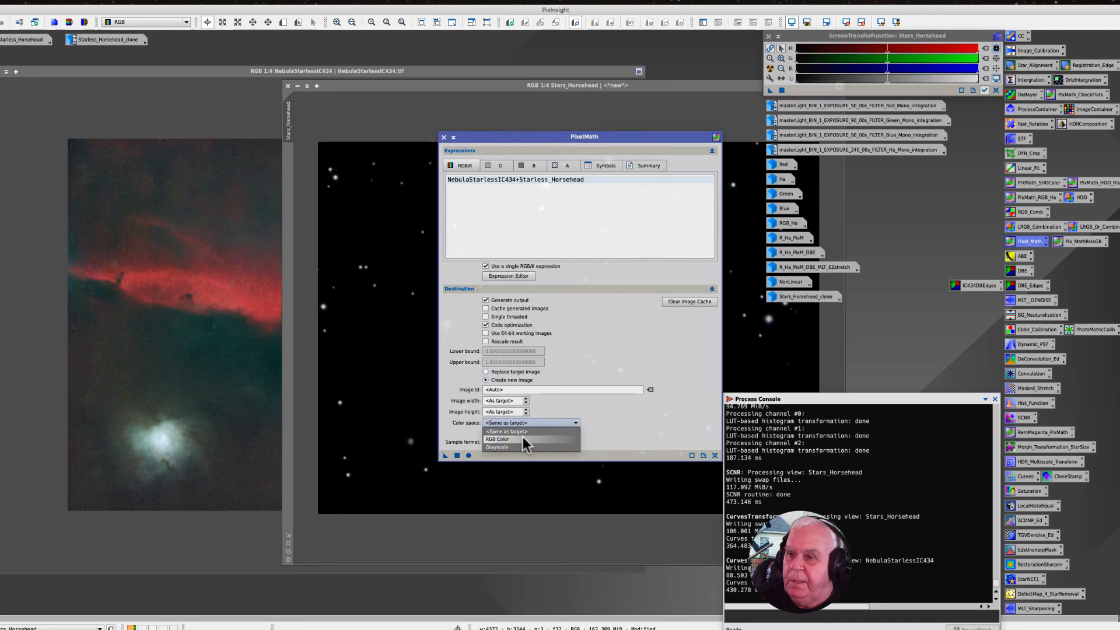
left_click(499, 439)
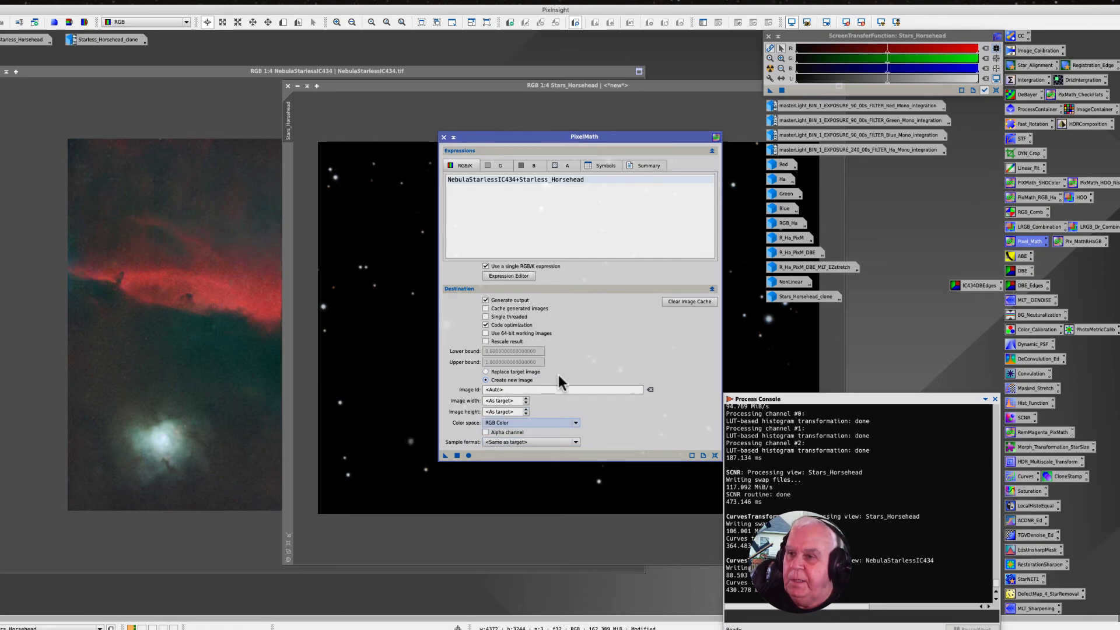
Step: Try applying the NebulaStarlessIC434+Starless_Horsehead expression to the NebulaStarlessIC434 image, and close the resulting image
left_click(468, 453)
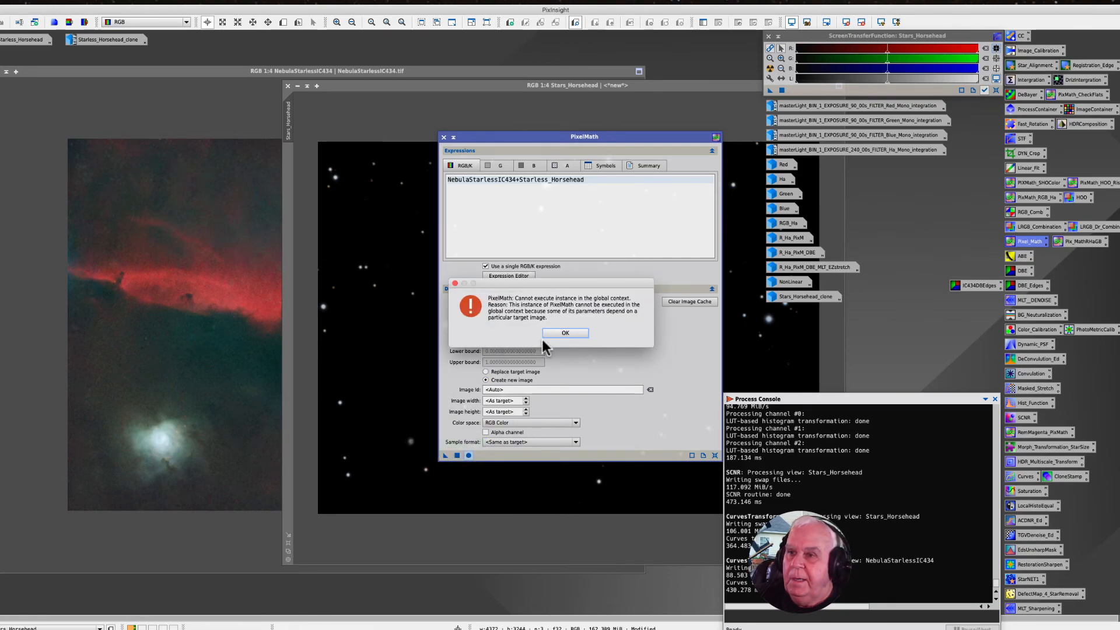
left_click(565, 333)
left_click_drag(444, 456, 132, 373)
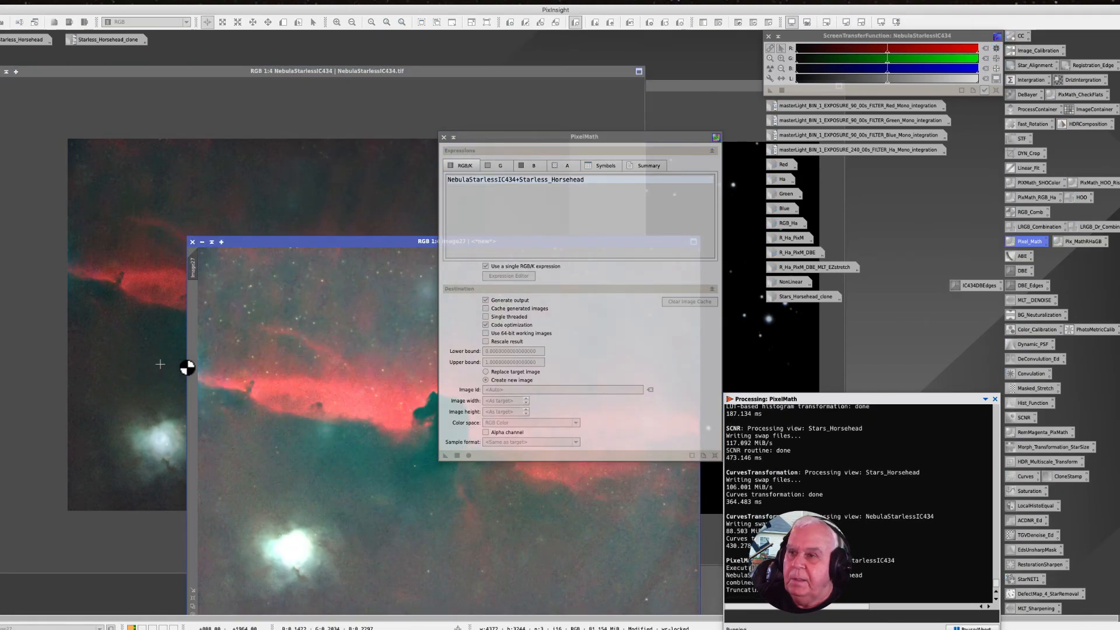
left_click_drag(514, 137, 883, 134)
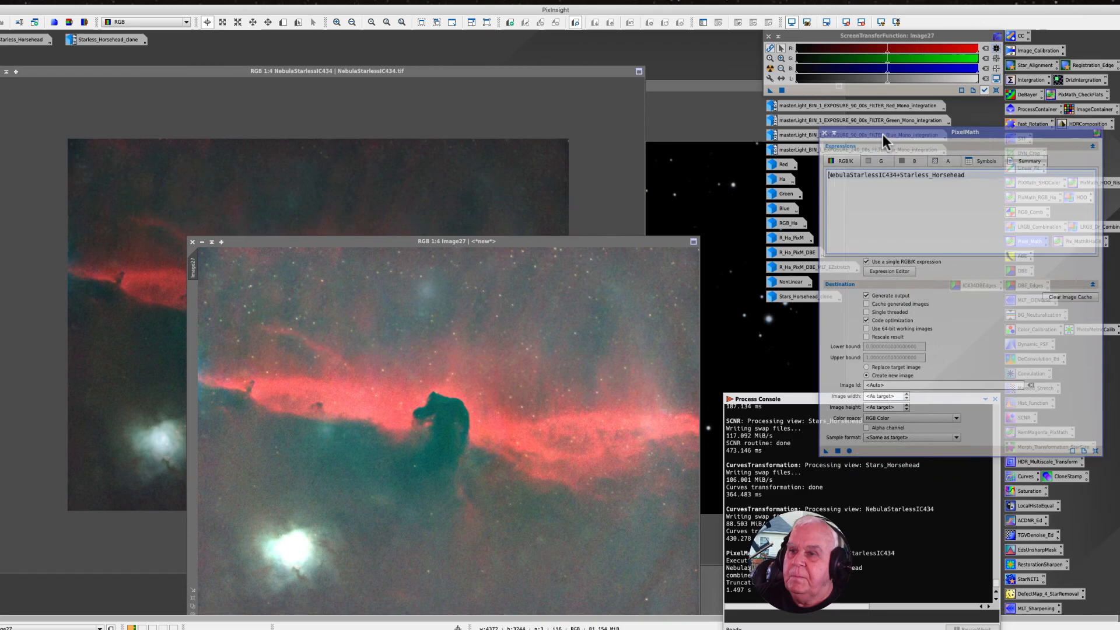
left_click_drag(274, 238, 305, 101)
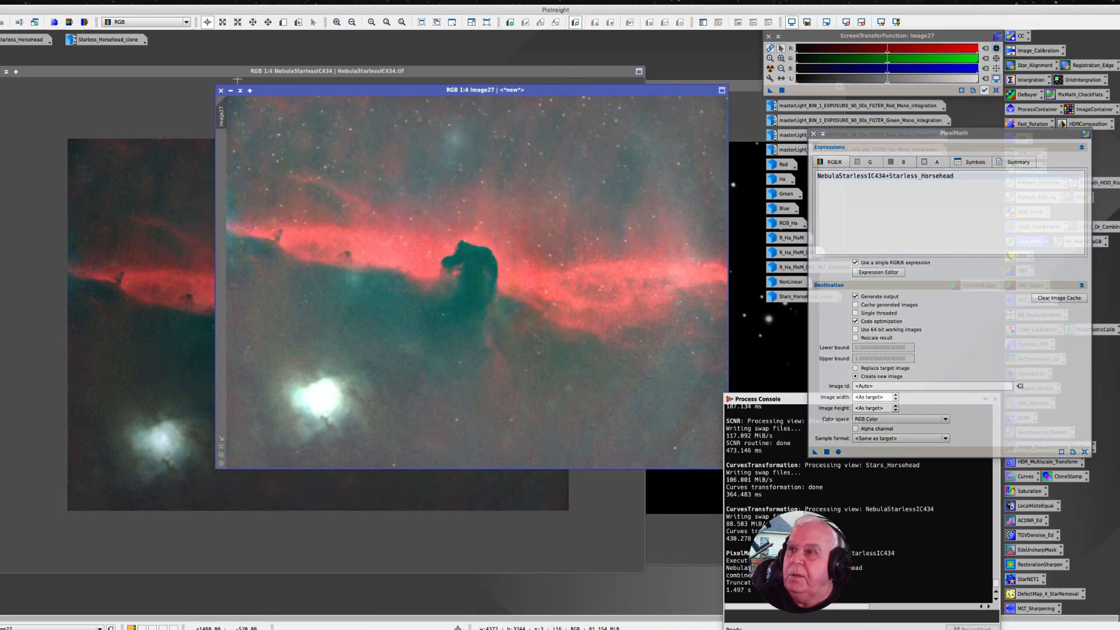
left_click(221, 90)
Step: Bring Stars_Horsehead to the front and clear the RGB/K expression in PixelMath
left_click_drag(848, 138, 487, 102)
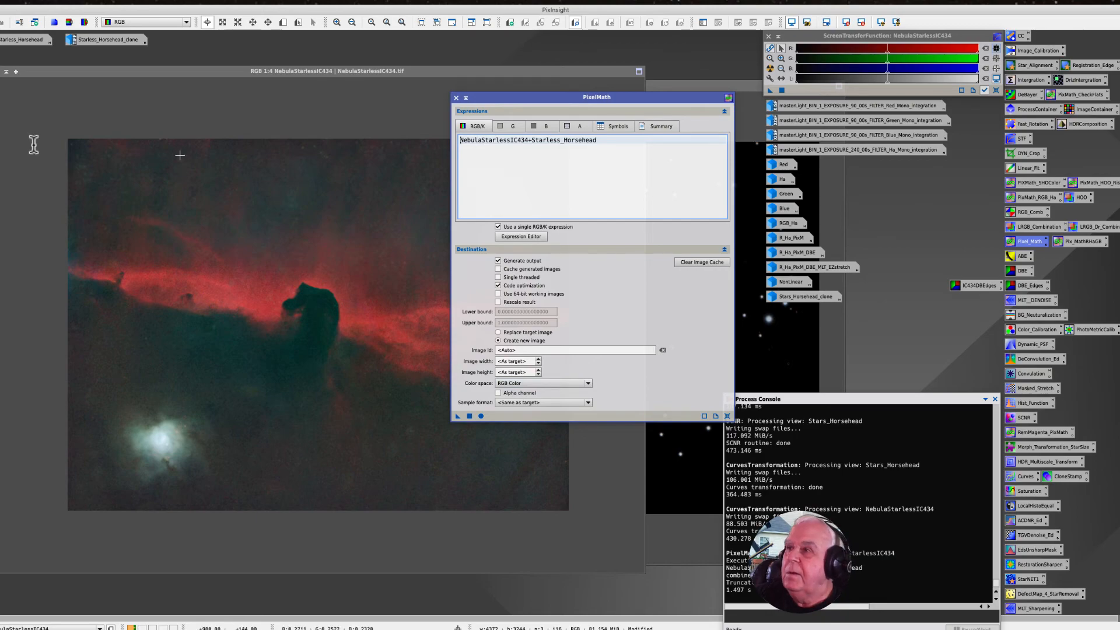
mouse_move(1, 122)
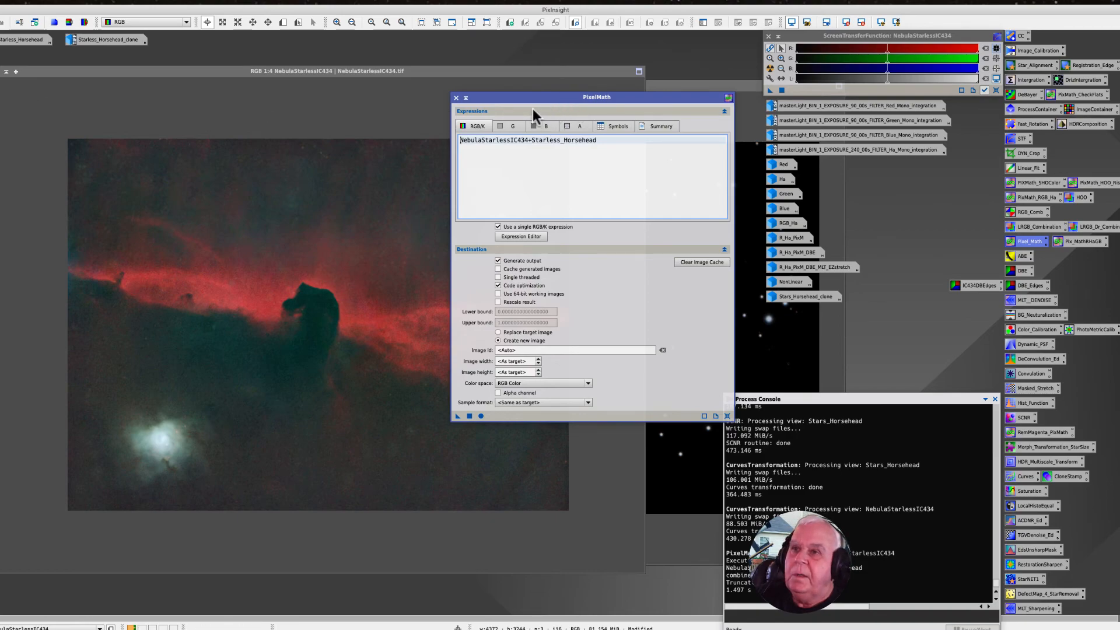
left_click_drag(601, 99, 639, 293)
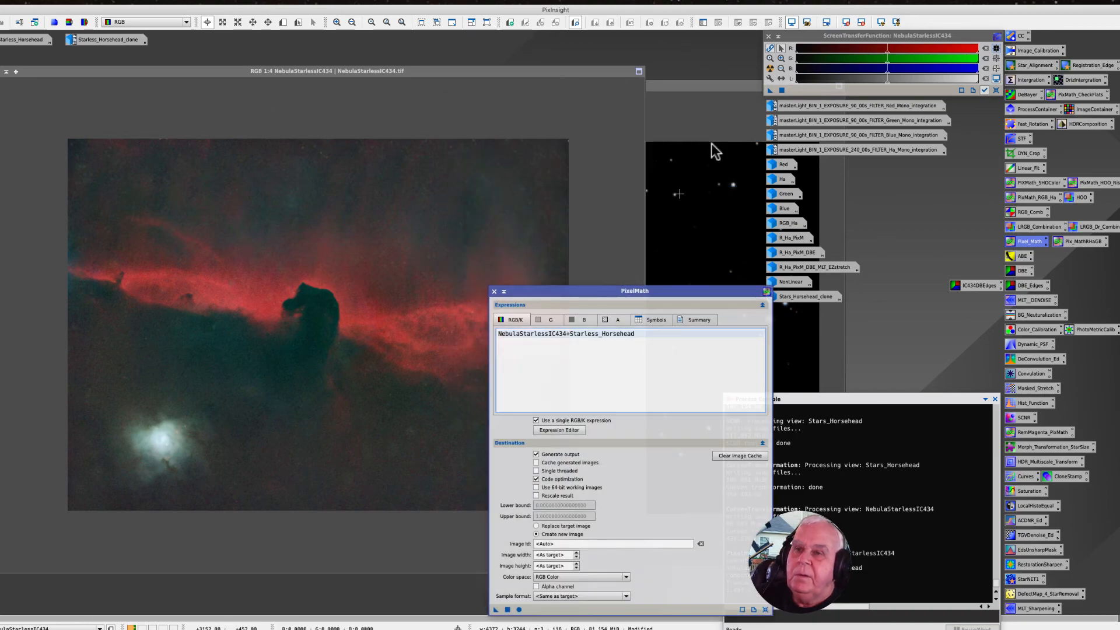
left_click(708, 110)
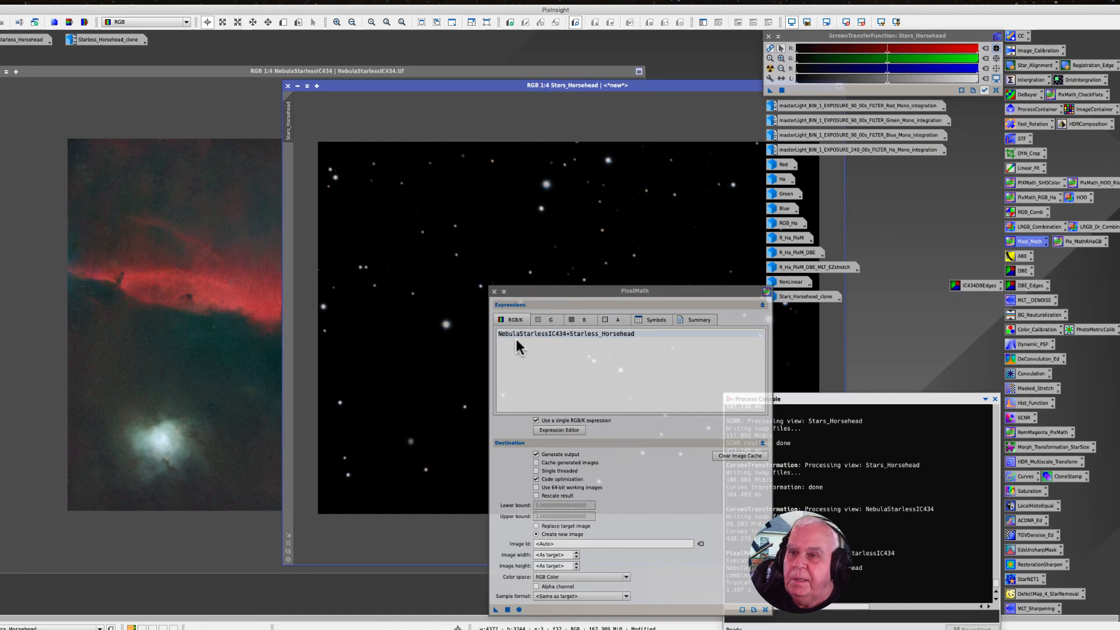
left_click_drag(561, 291, 505, 73)
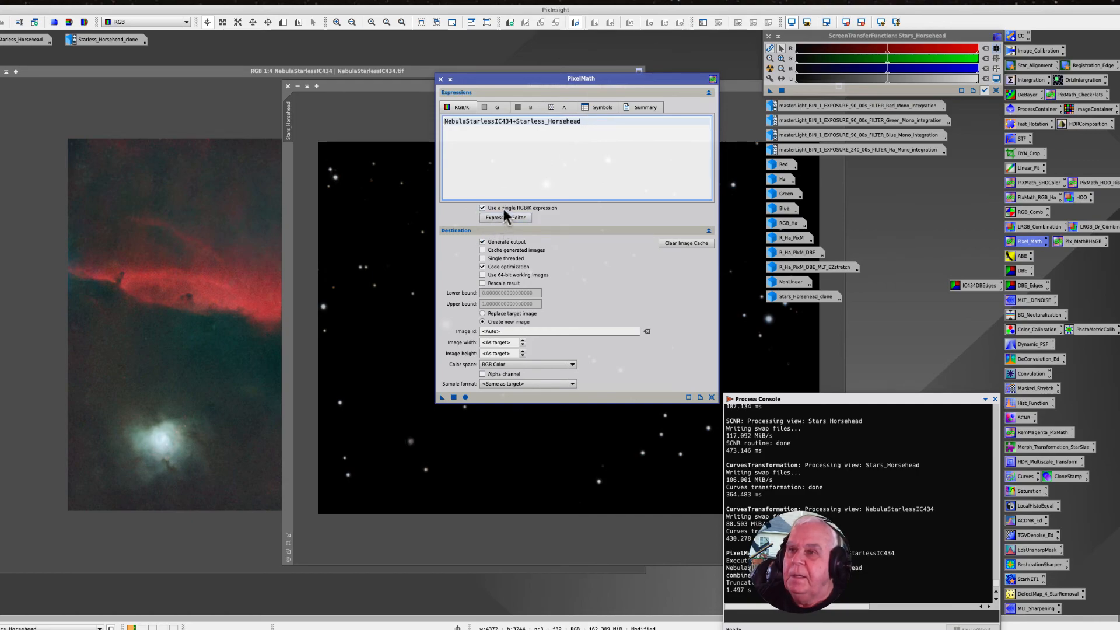
left_click_drag(582, 122, 379, 98)
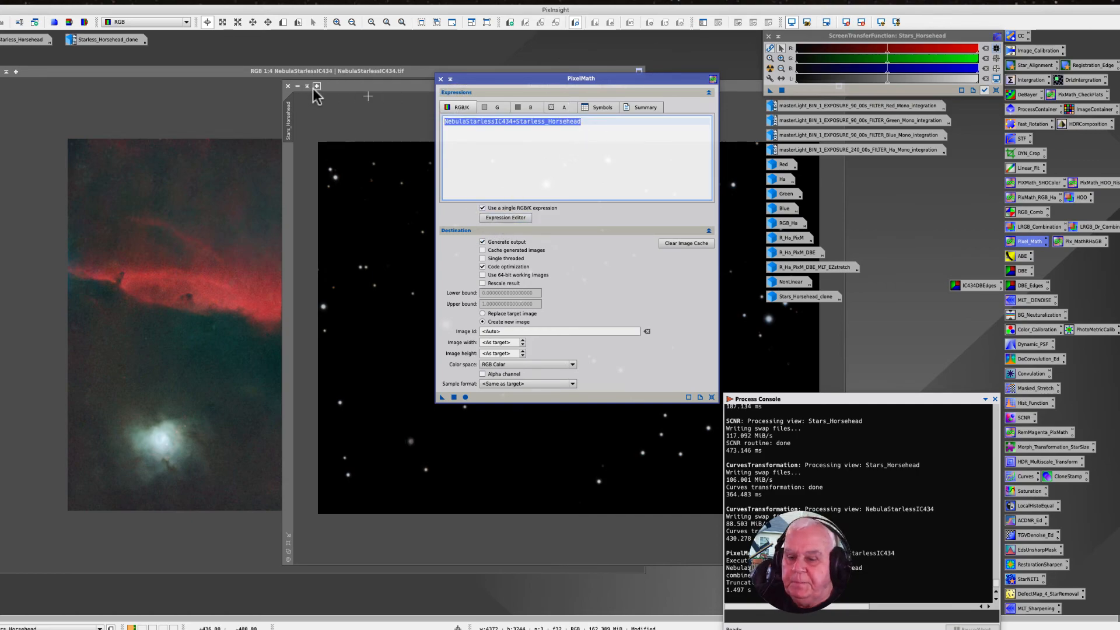
key("BackSpace")
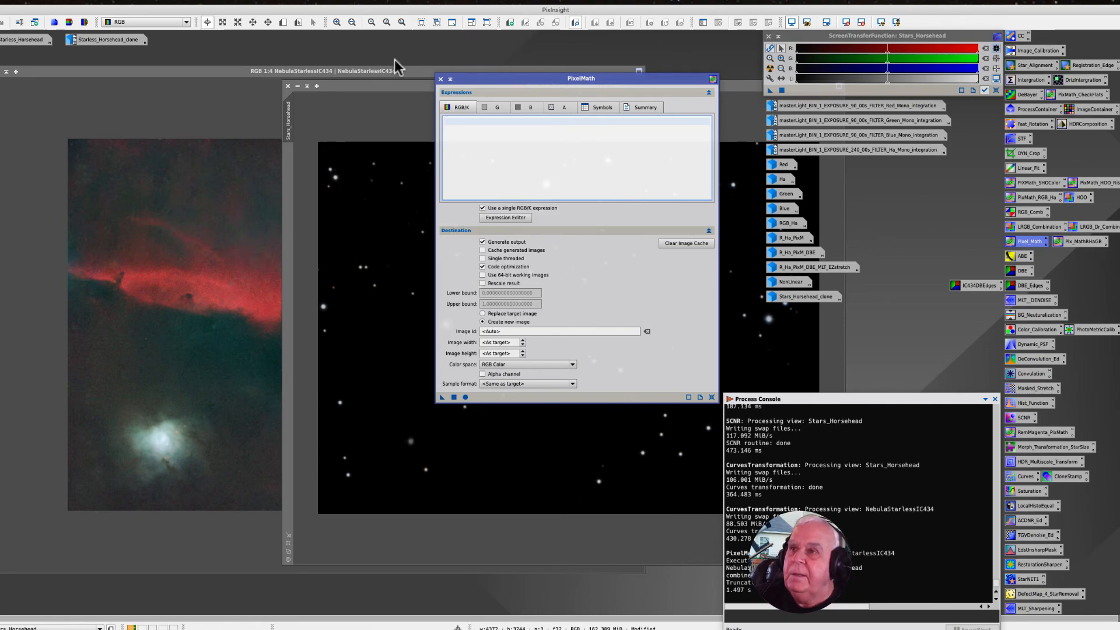
left_click_drag(466, 79, 403, 137)
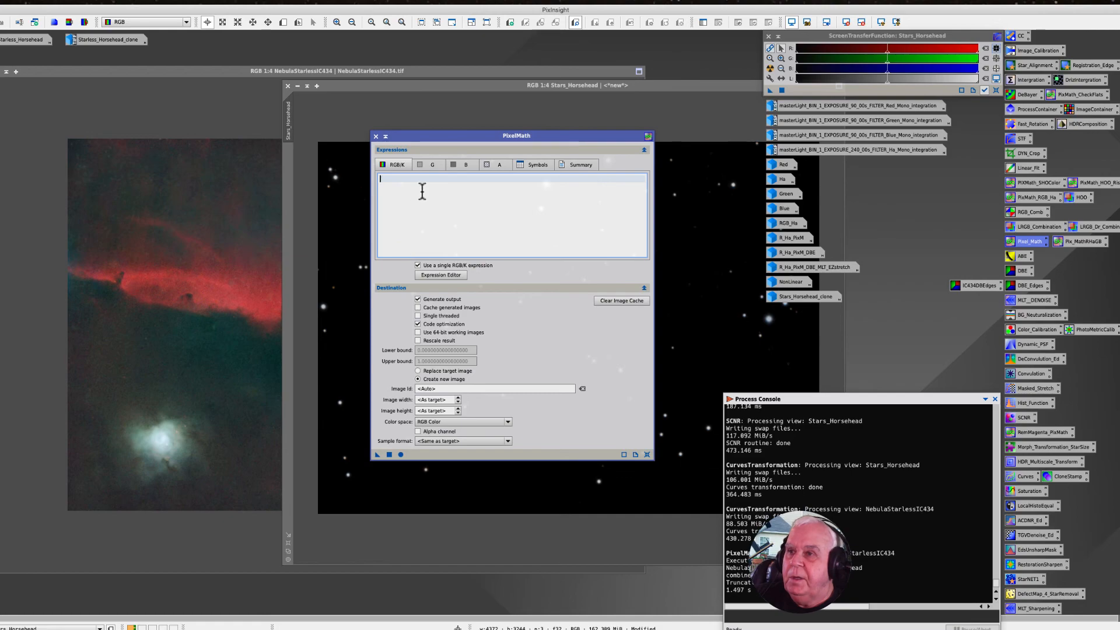
Step: Build the RGB/K expression Stars_Horsehead+NebulaStarlessIC434 in the Expression Editor and accept it
left_click(436, 272)
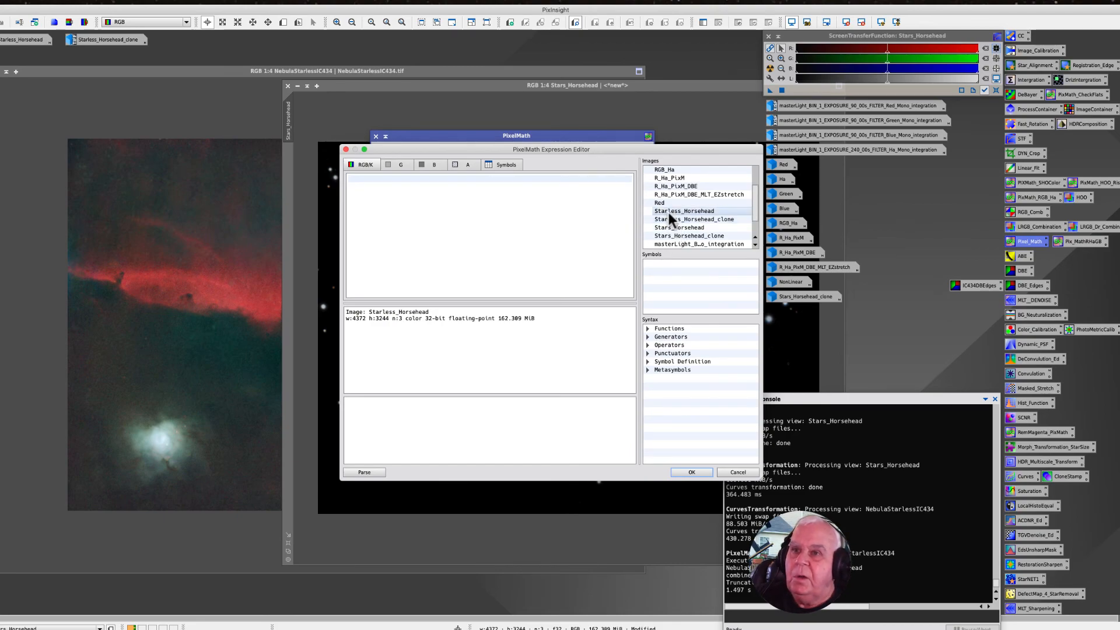
double_click(673, 226)
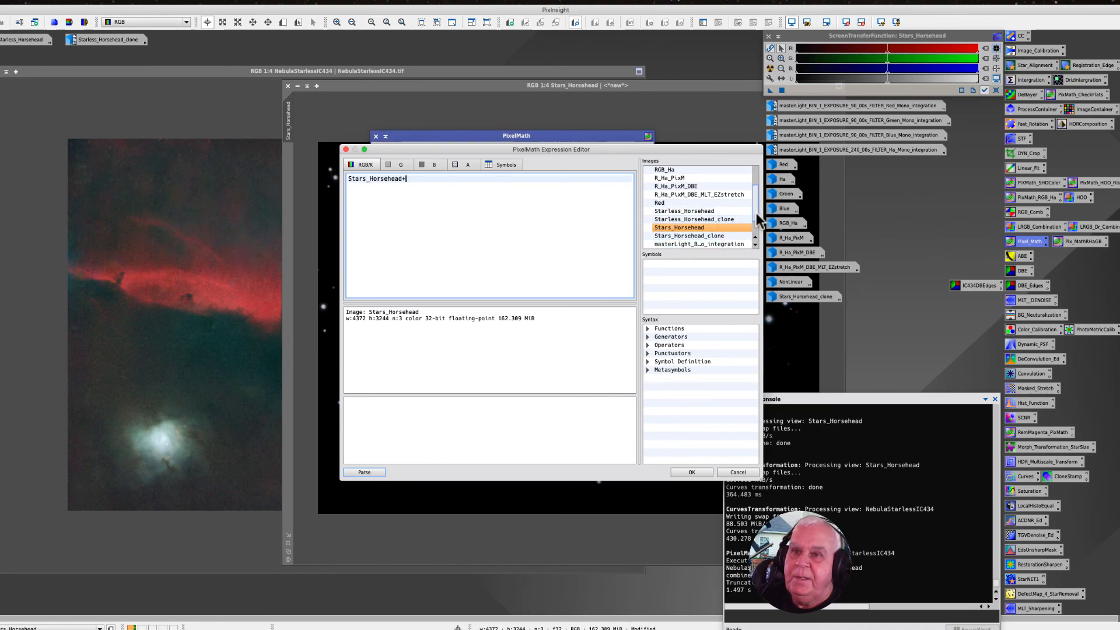
left_click_drag(756, 212, 757, 187)
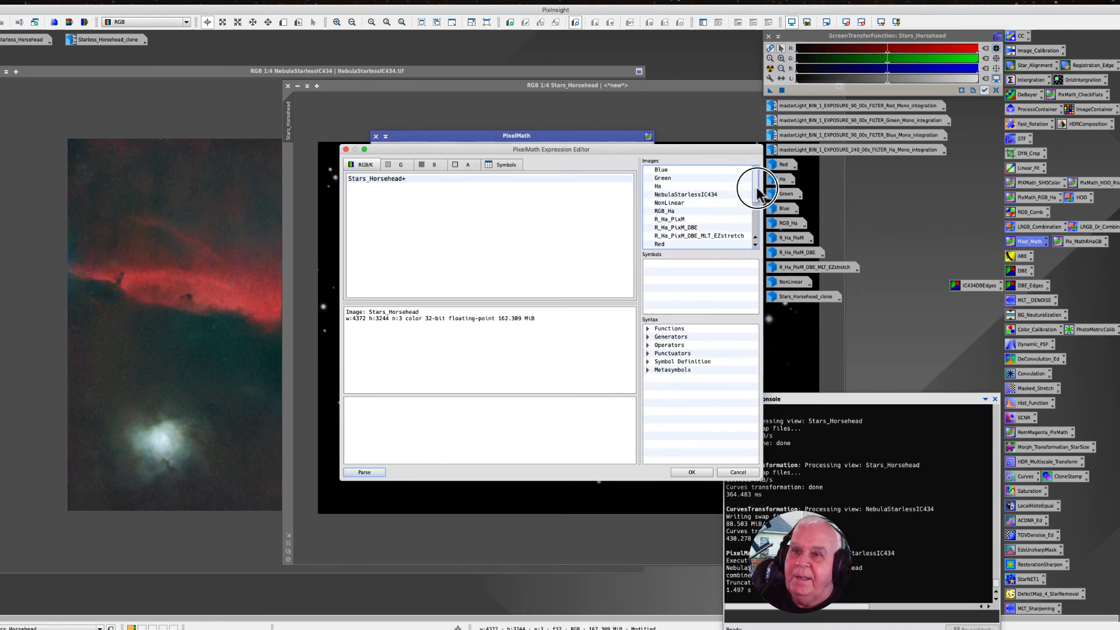
left_click(667, 197)
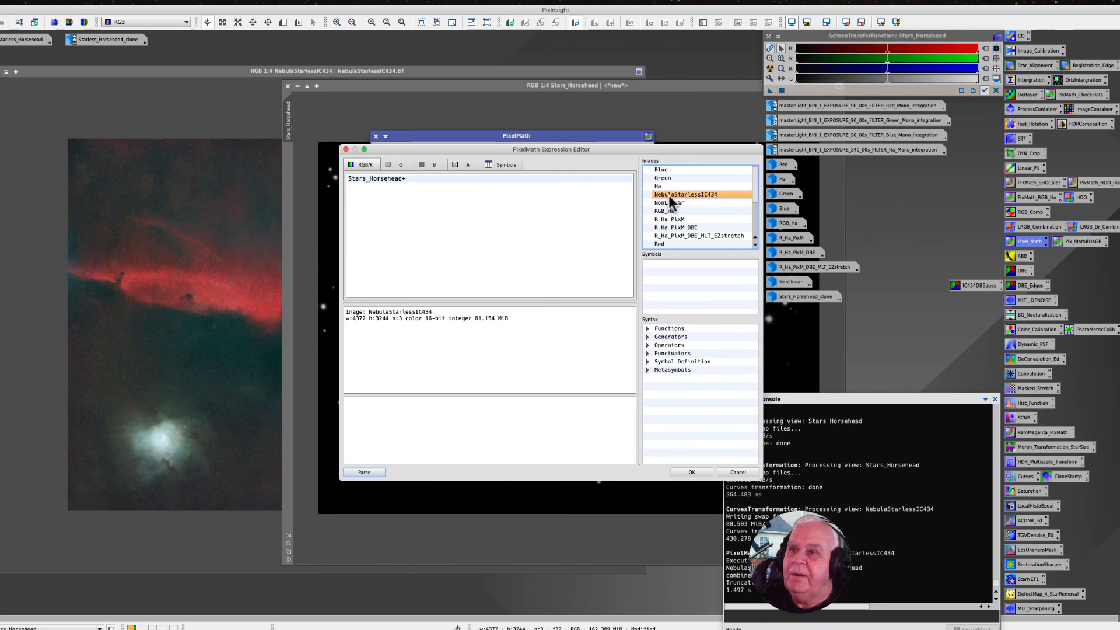
double_click(671, 196)
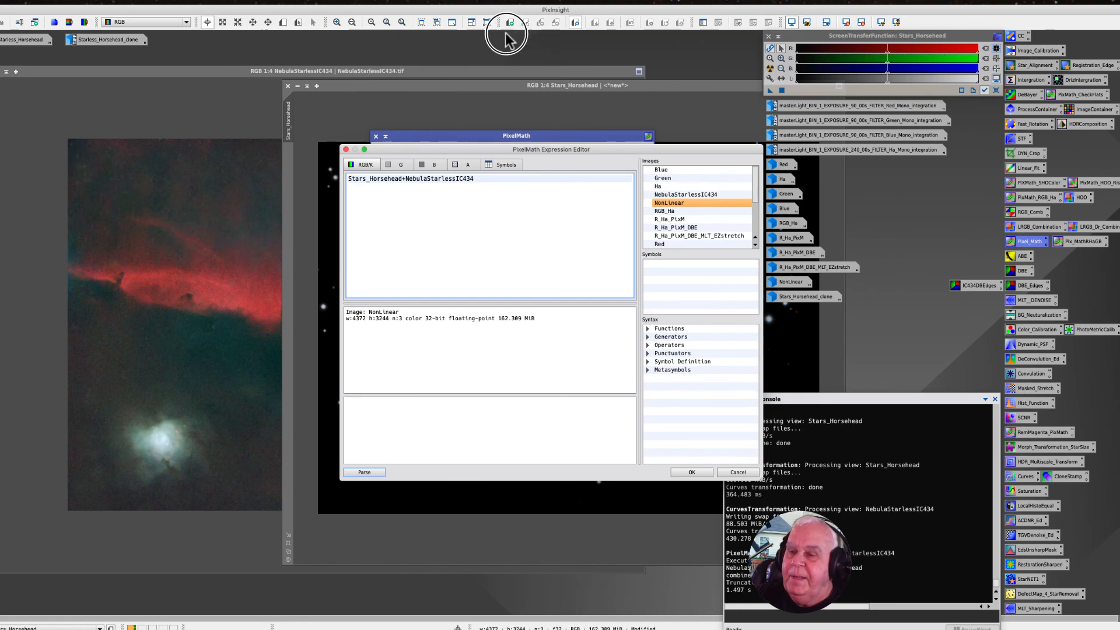
left_click(691, 472)
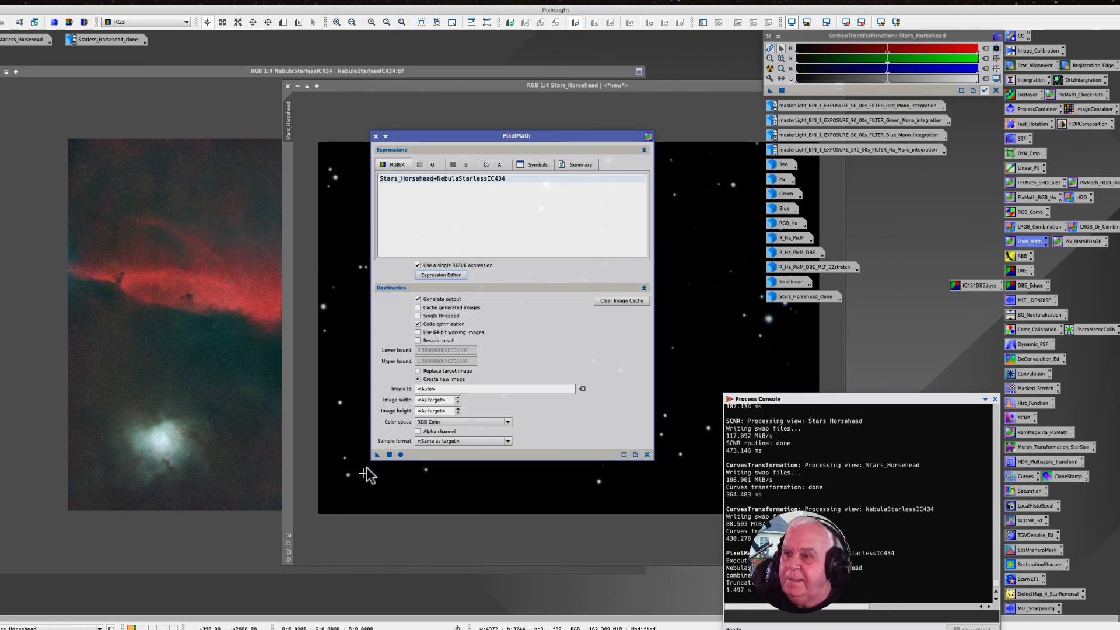
Step: Apply PixelMath to NebulaStarlessIC434 to create the combined image, and close the PixelMath dialog
left_click_drag(377, 455, 176, 447)
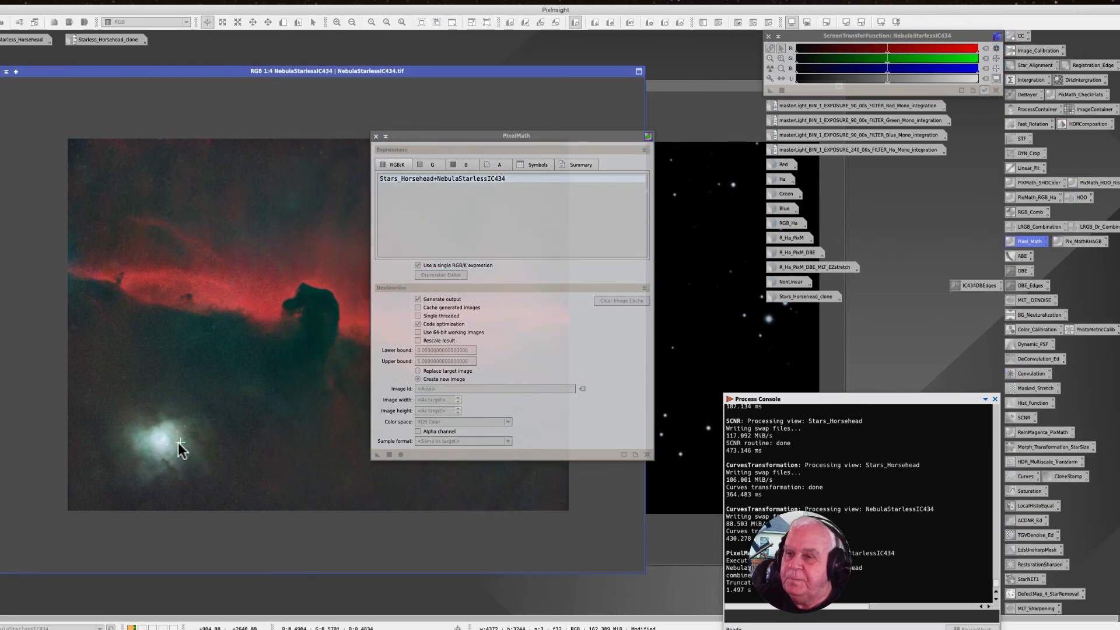
left_click(375, 138)
left_click_drag(282, 241, 218, 113)
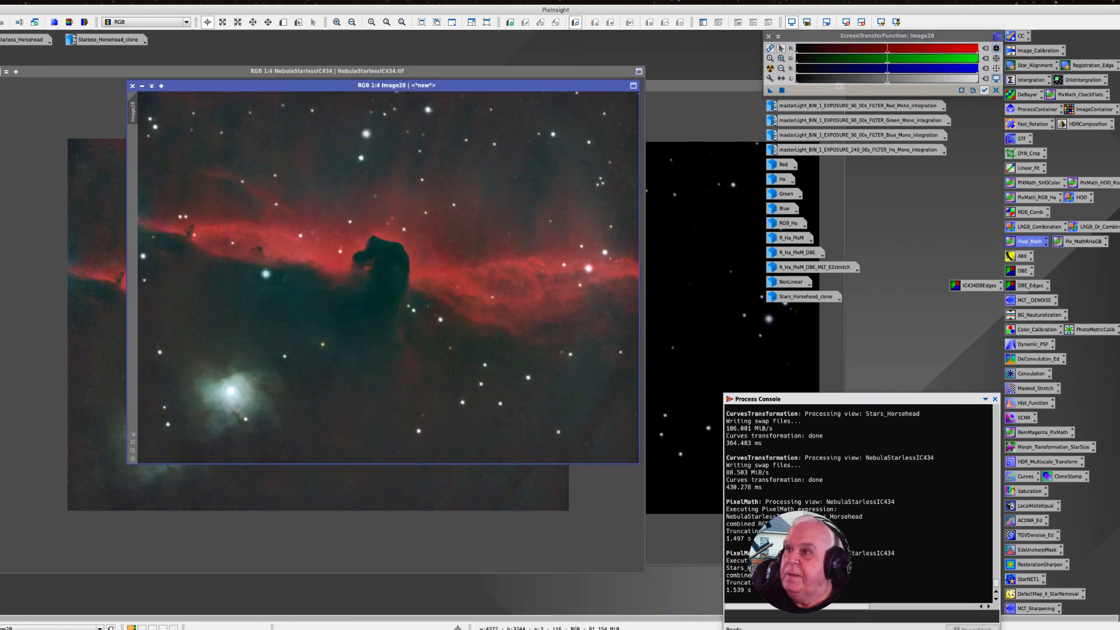
Step: Minimize the NebulaStarlessIC434 and Stars_Horsehead images and park the NebulaStarlessIC434 icon beside the other minimized images
left_click(0, 72)
left_click_drag(205, 85, 124, 75)
left_click(698, 111)
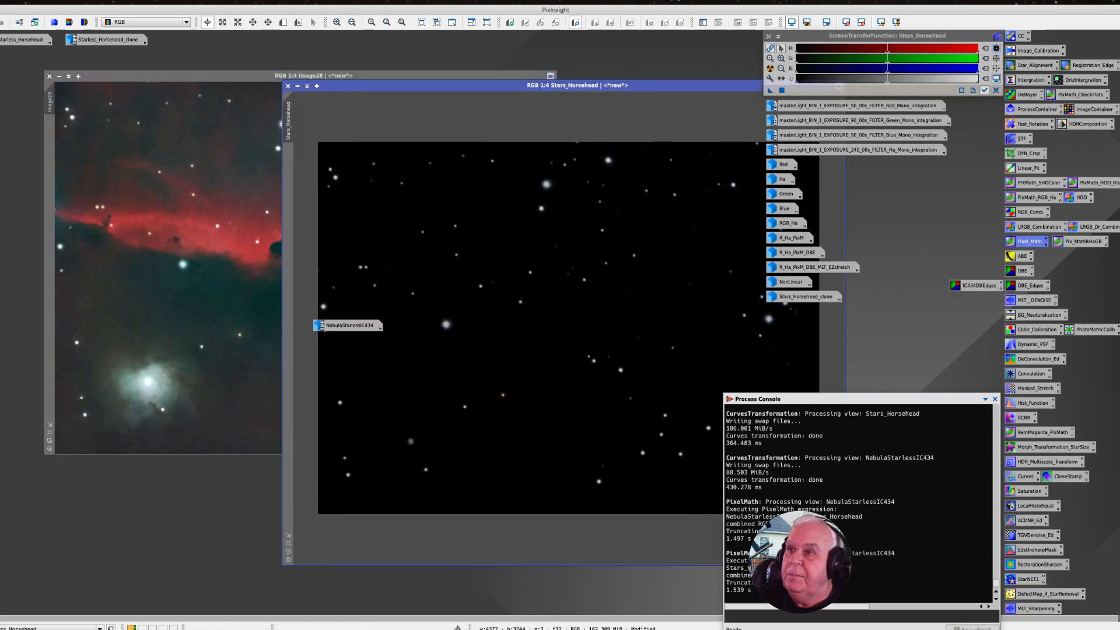
left_click(297, 86)
left_click_drag(352, 322, 100, 54)
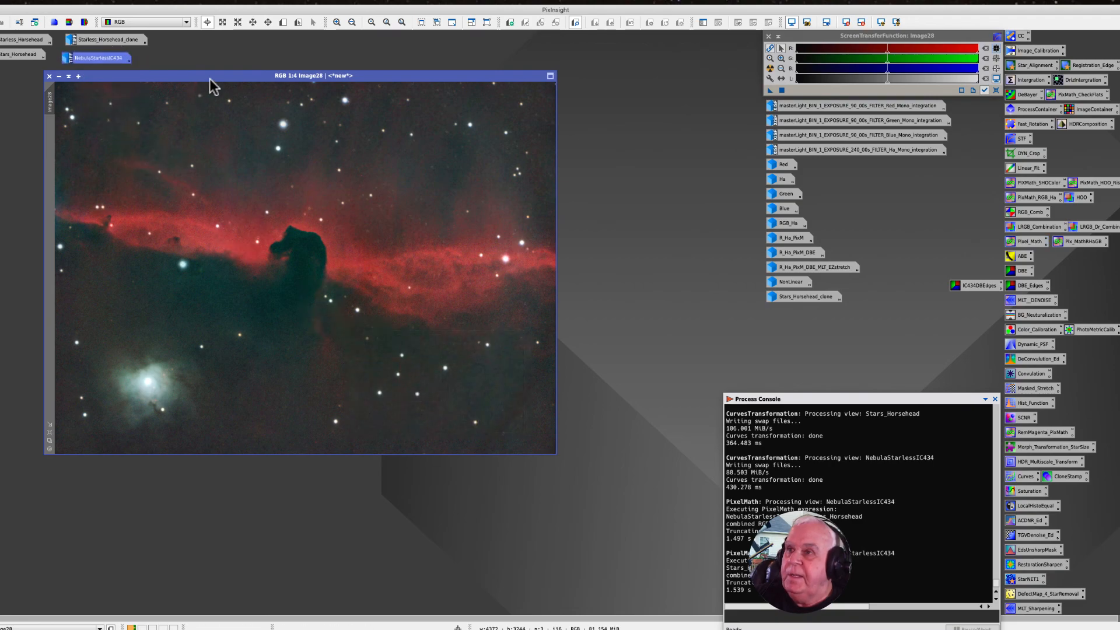
Step: Enlarge the combined image's window and reposition it in the workspace to show the whole picture
left_click_drag(208, 79, 258, 78)
left_click_drag(602, 455, 684, 563)
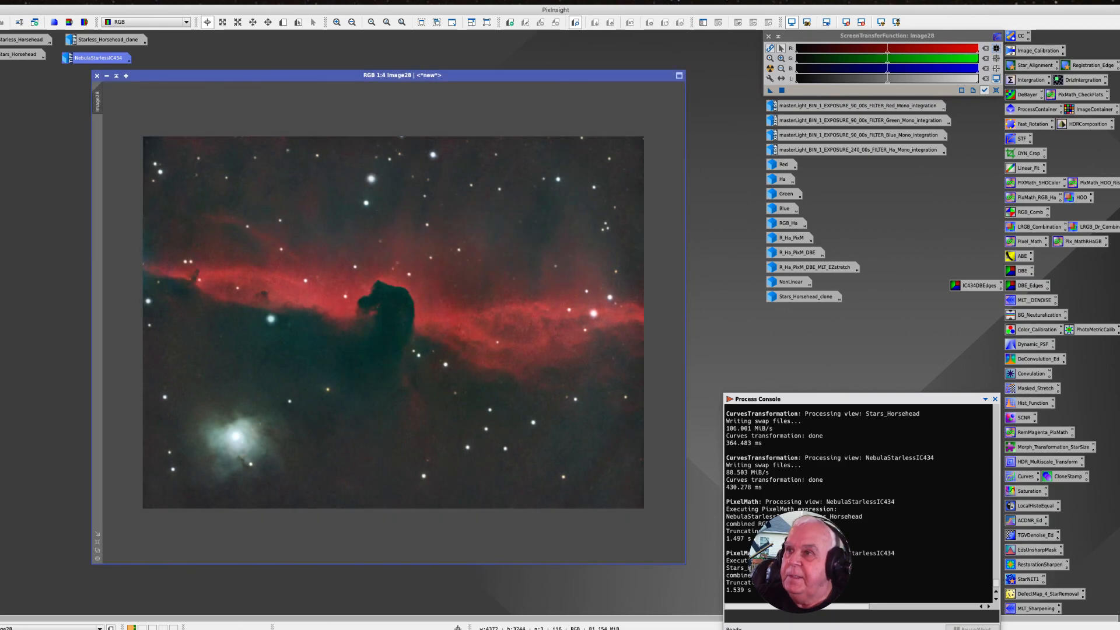
left_click_drag(215, 73, 163, 57)
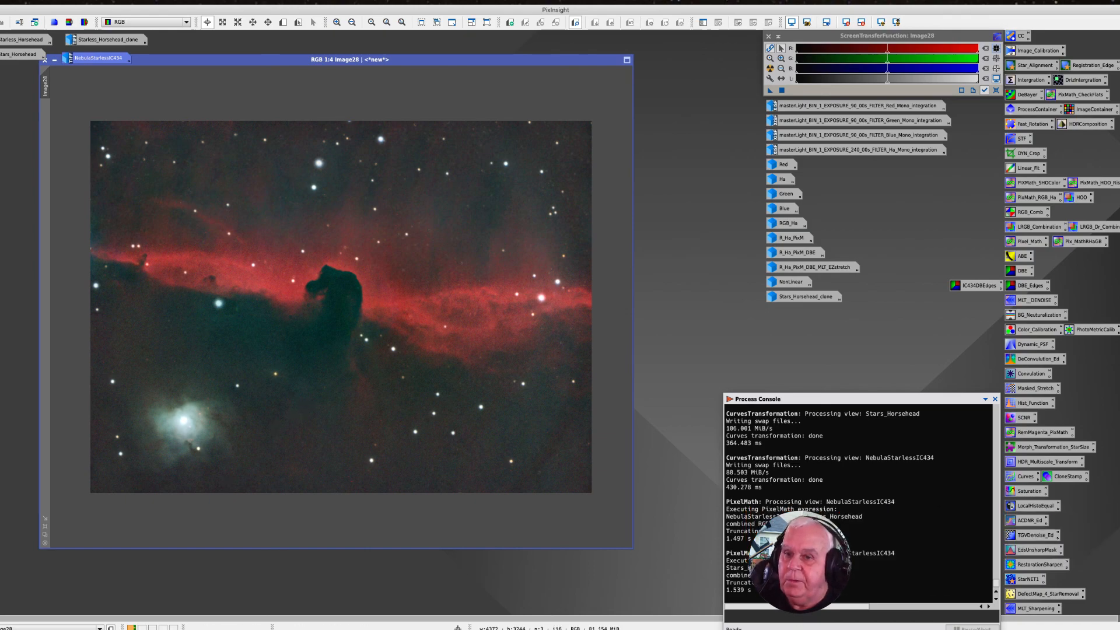
left_click(864, 550)
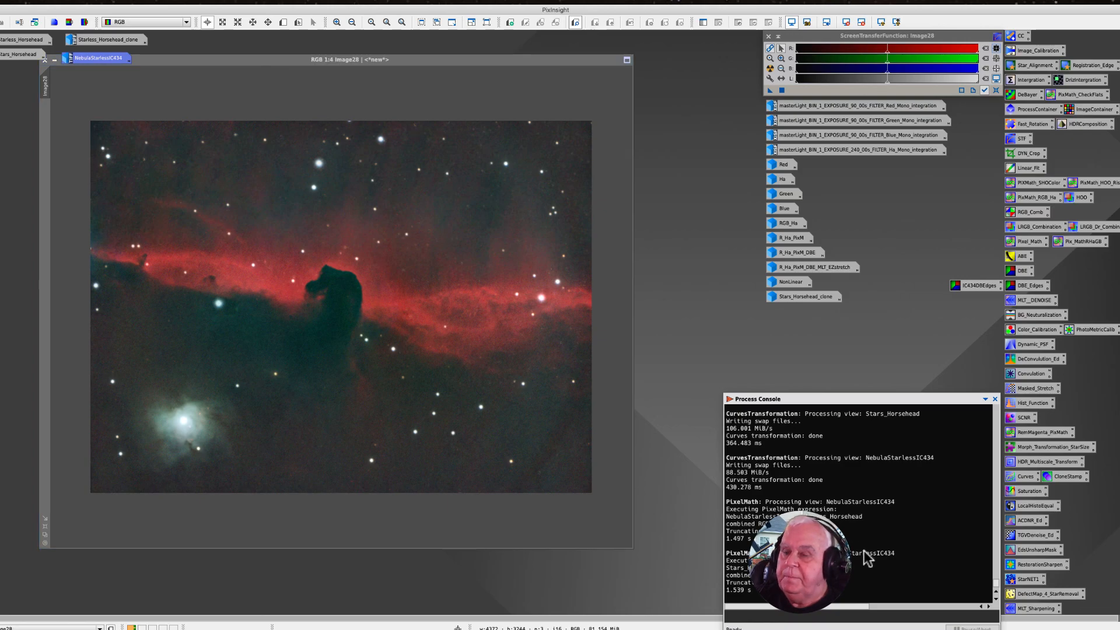